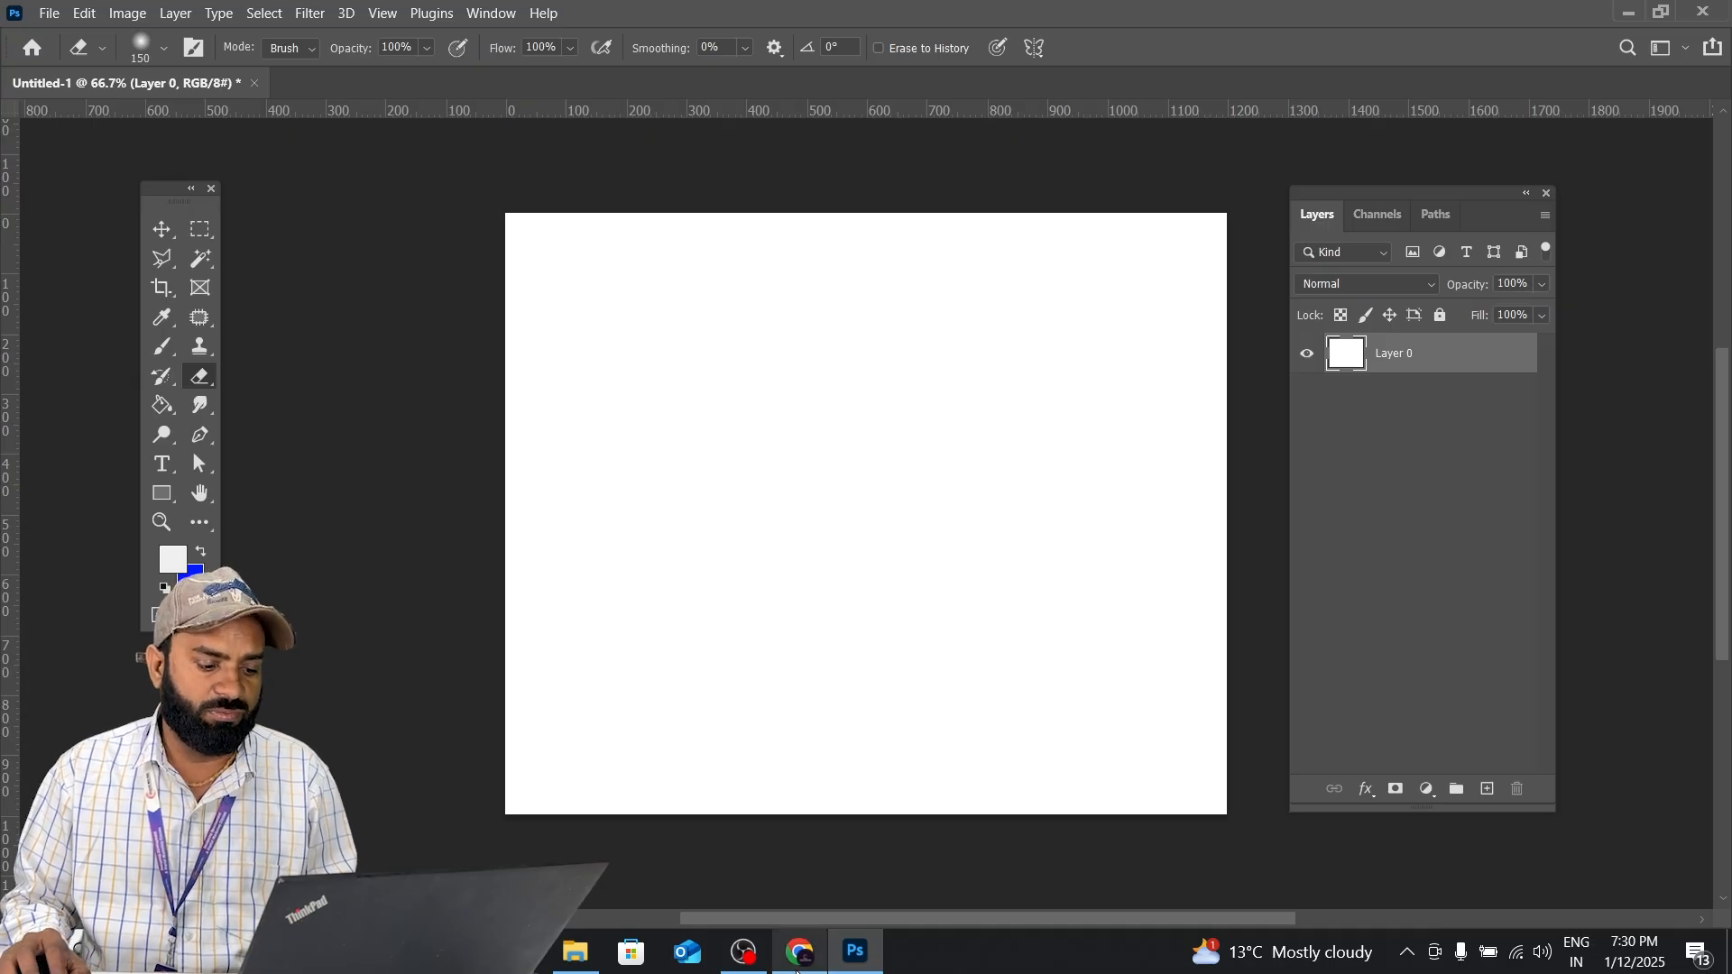
Switch to Chrome and search Google Images for "animals".
{"action": "left_click", "coordinate": [799, 957]}
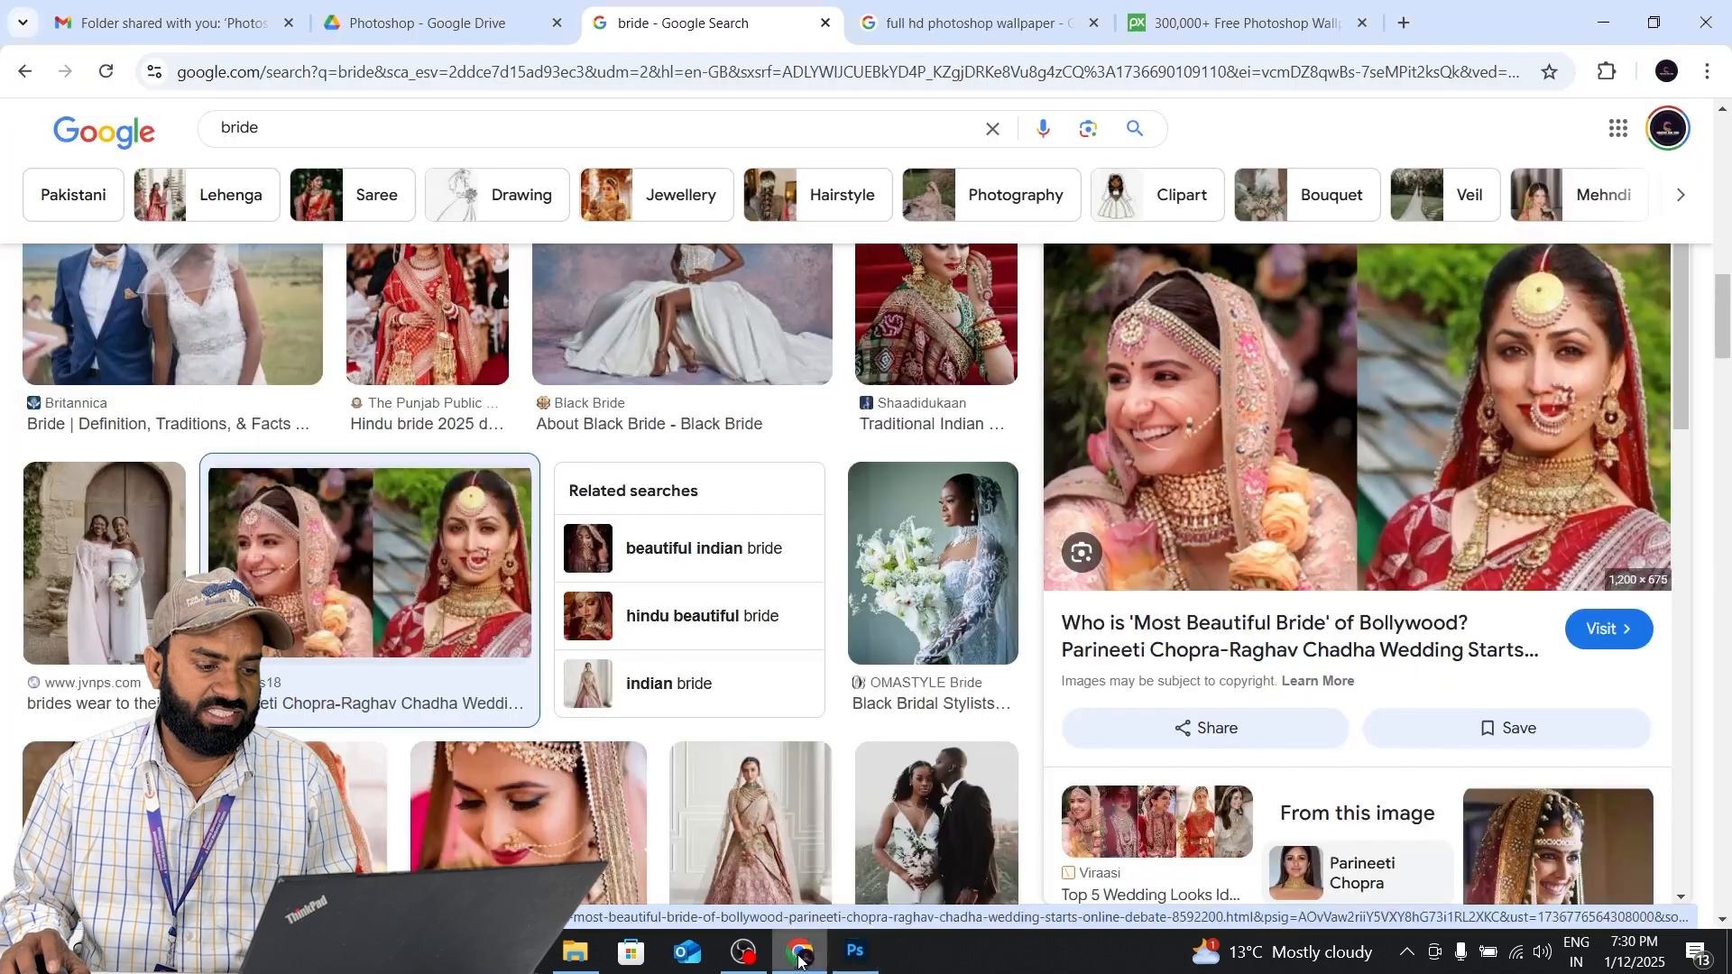
{"action": "scroll", "coordinate": [457, 406], "scroll_direction": "down", "scroll_amount": 10}
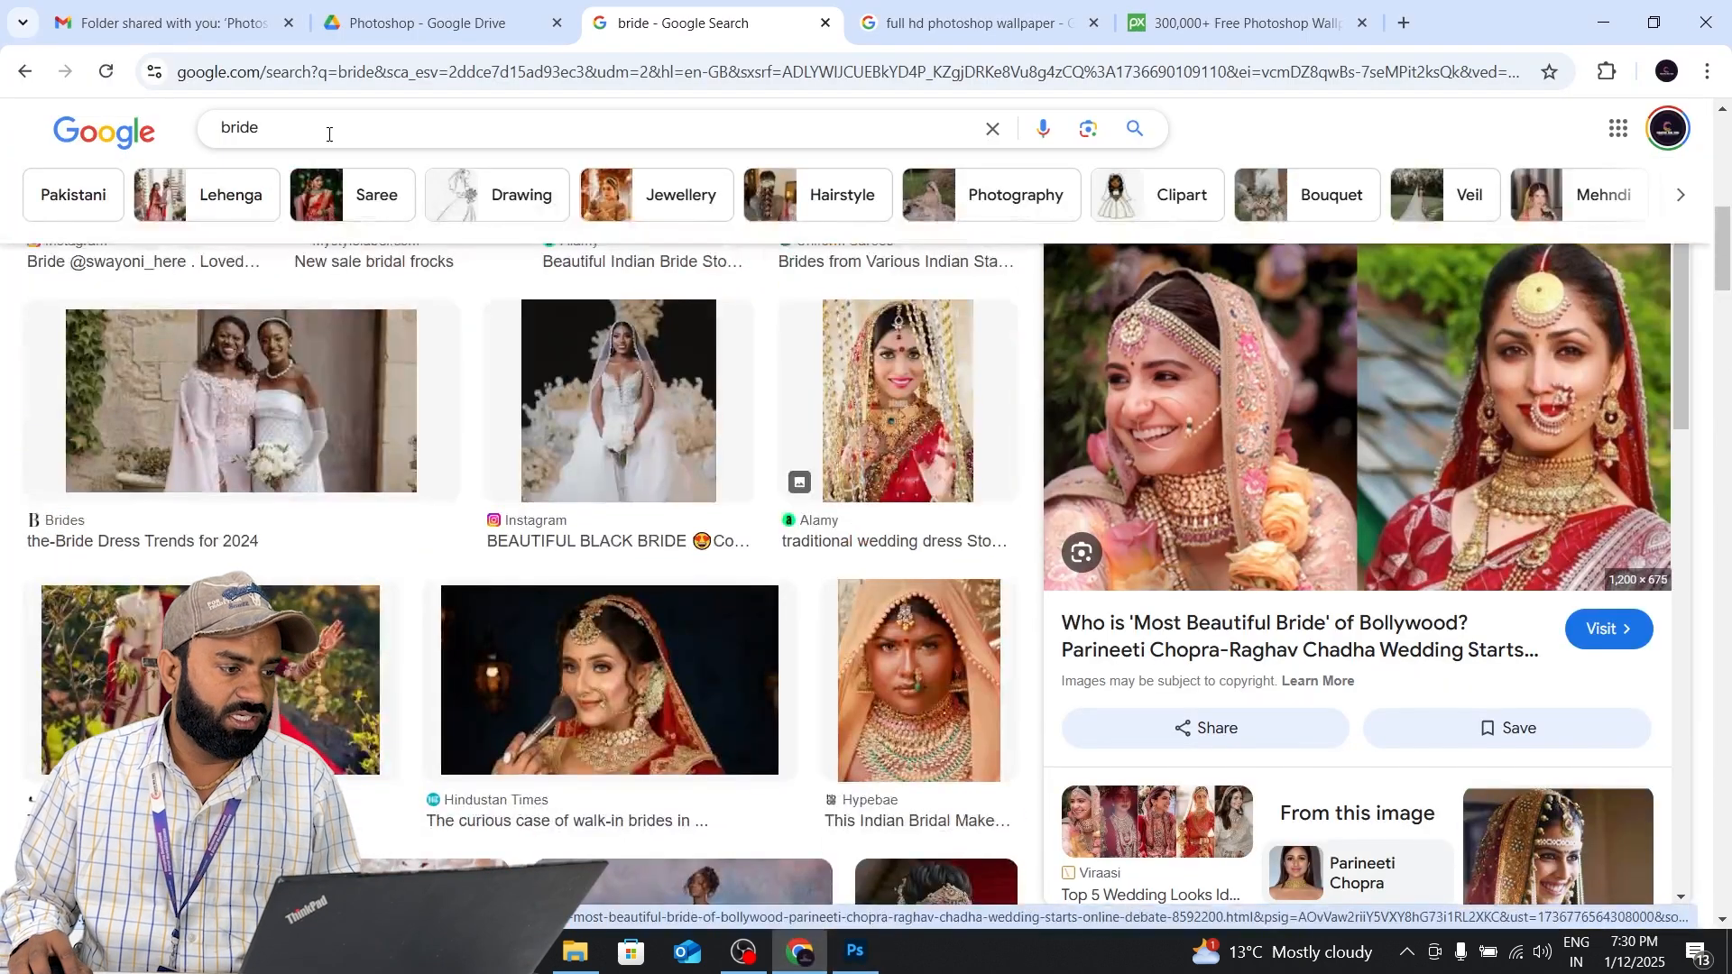
{"action": "double_click", "coordinate": [328, 134]}
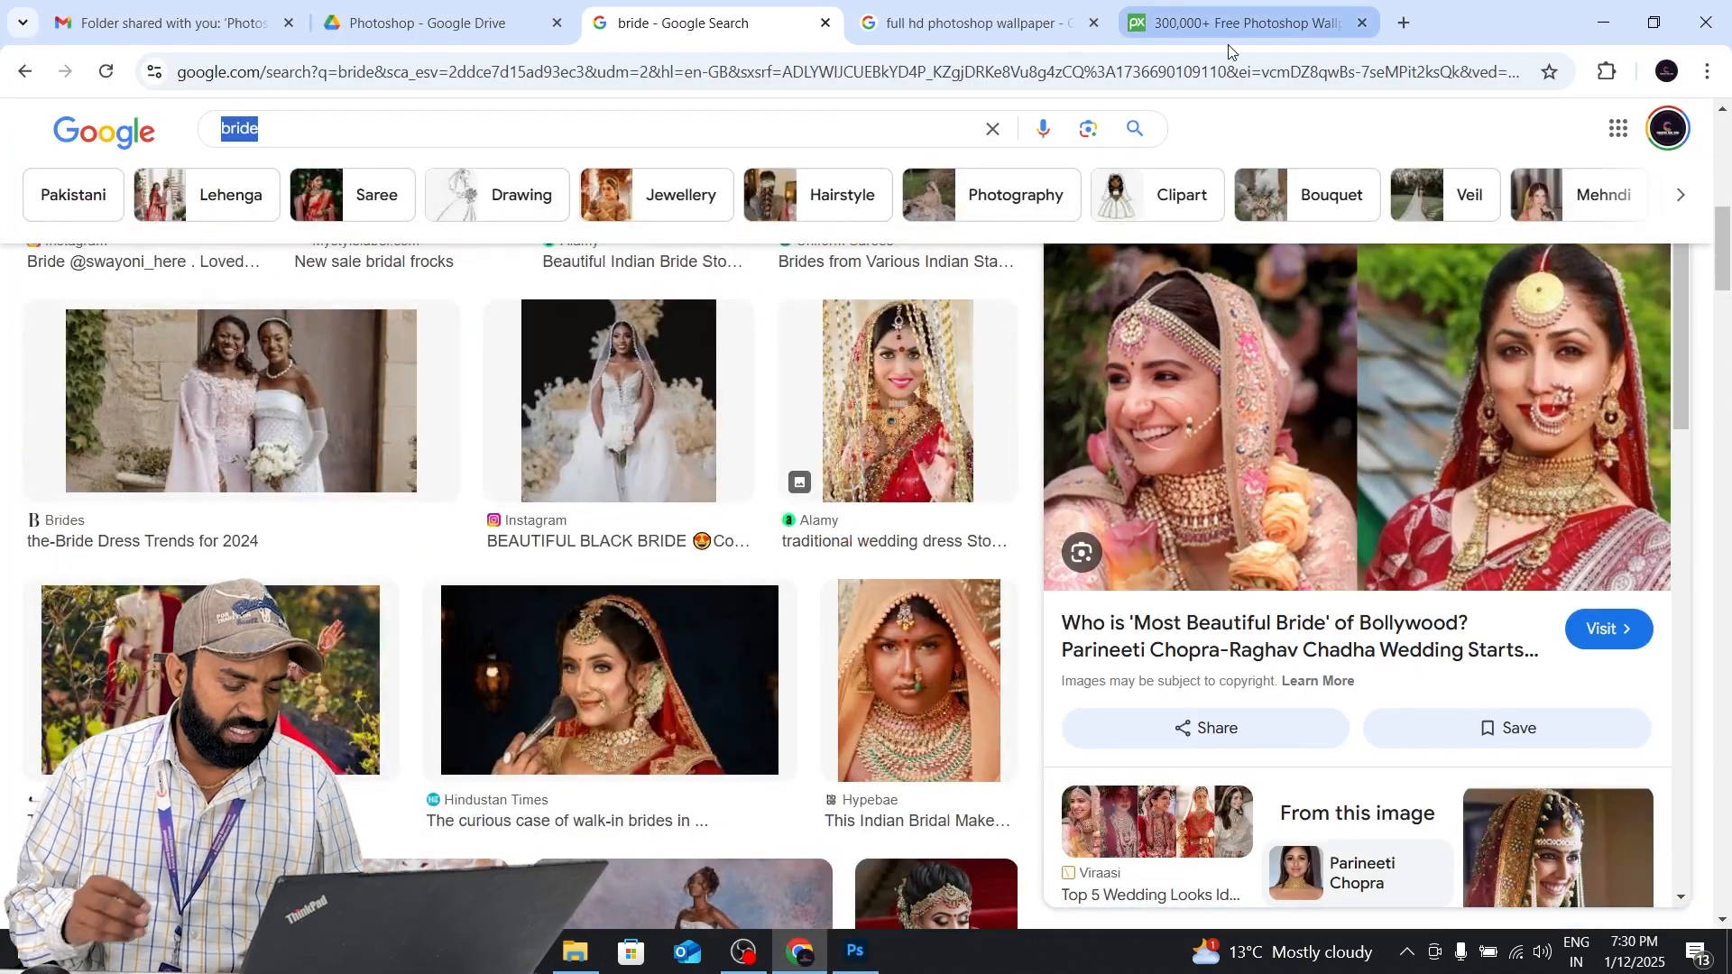
{"action": "type", "text": "animals"}
{"action": "key", "text": "Return"}
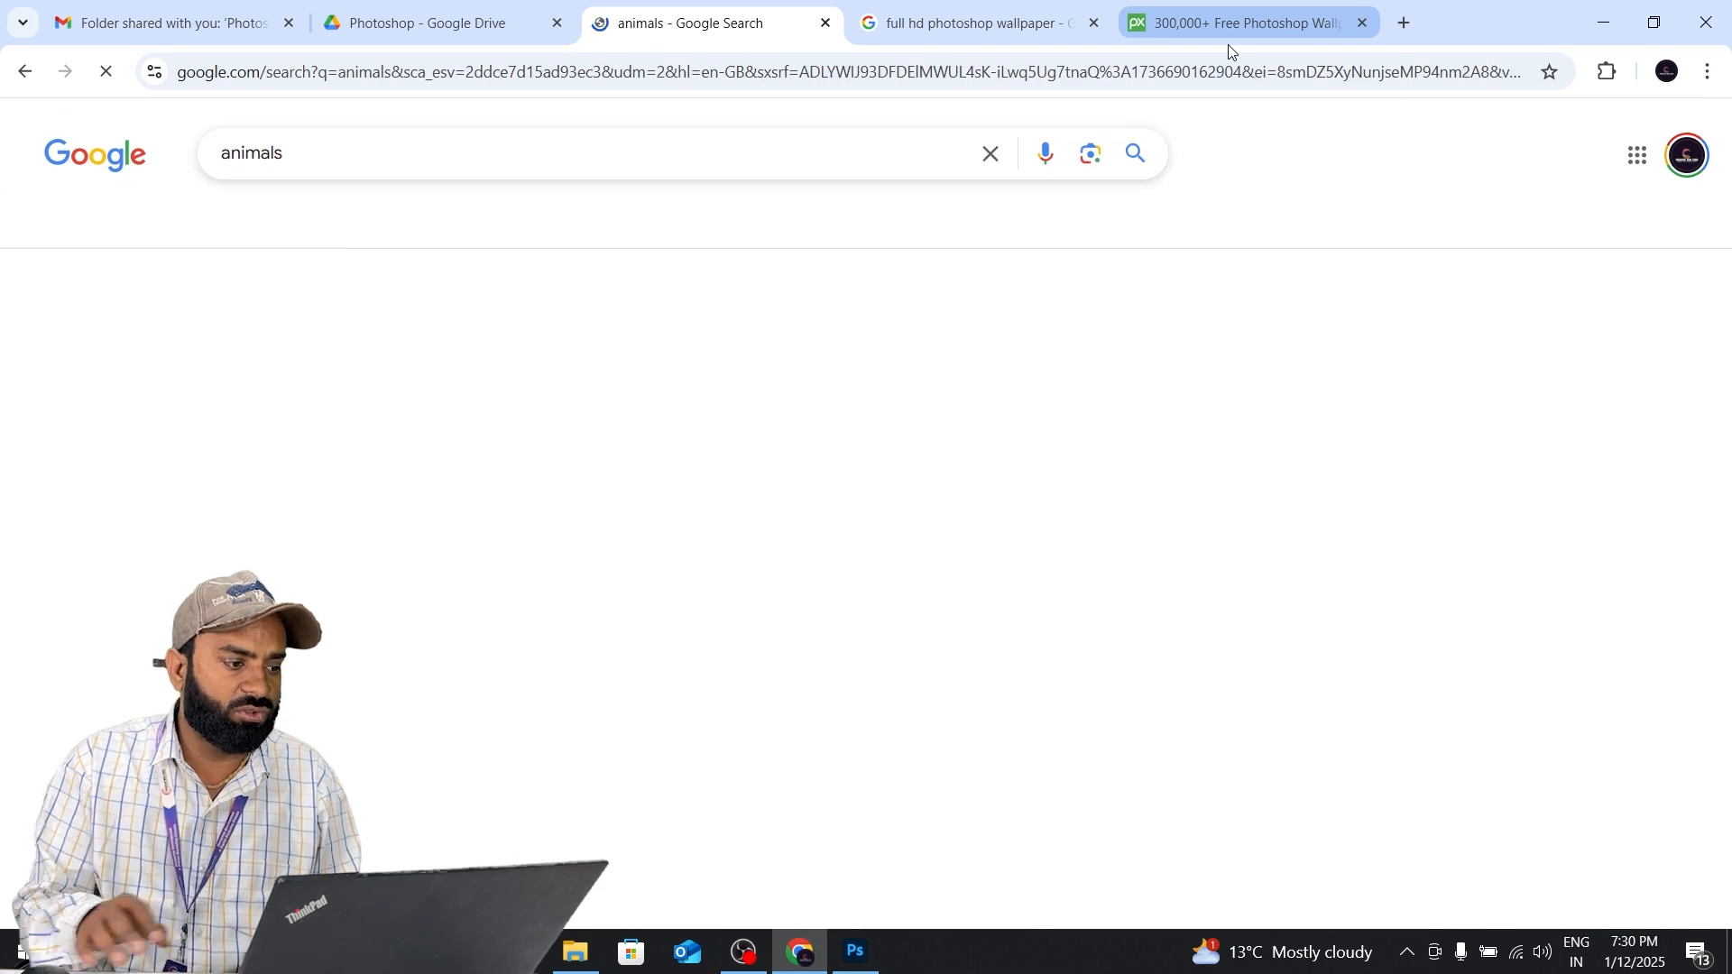
Open the BBC Earth image of the giraffe with its calf and copy the image.
{"action": "scroll", "coordinate": [674, 238], "scroll_direction": "down", "scroll_amount": 5}
{"action": "left_click", "coordinate": [514, 271]}
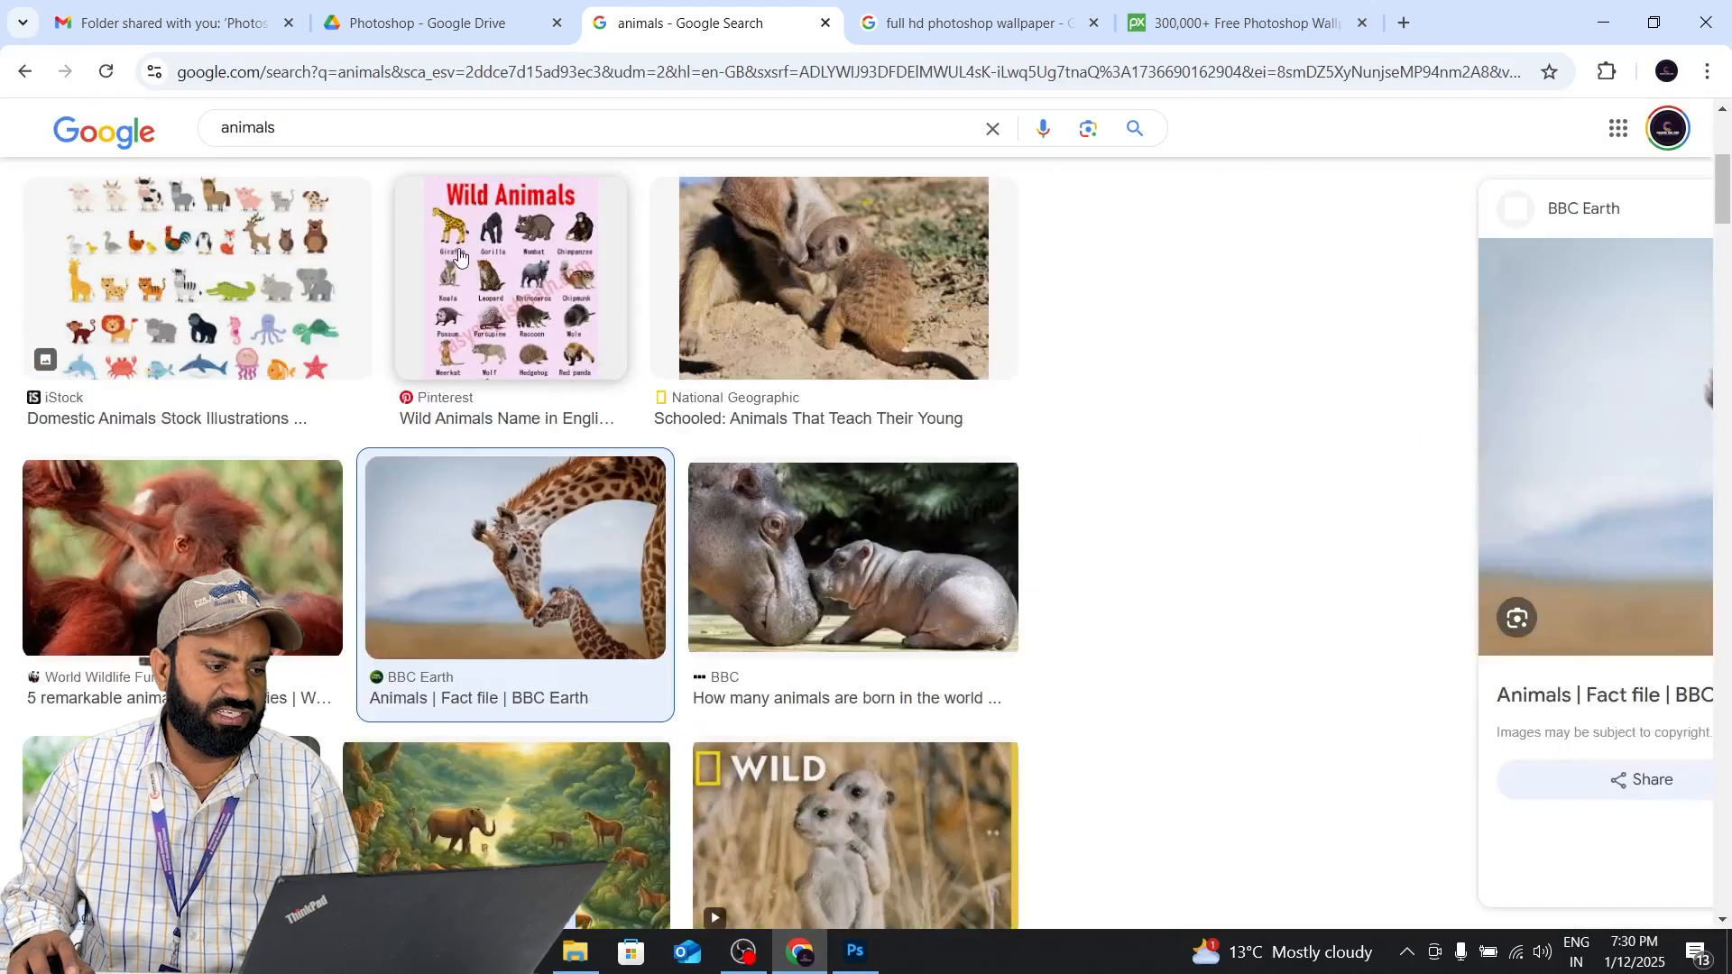
{"action": "right_click", "coordinate": [1380, 333]}
{"action": "left_click", "coordinate": [1470, 704]}
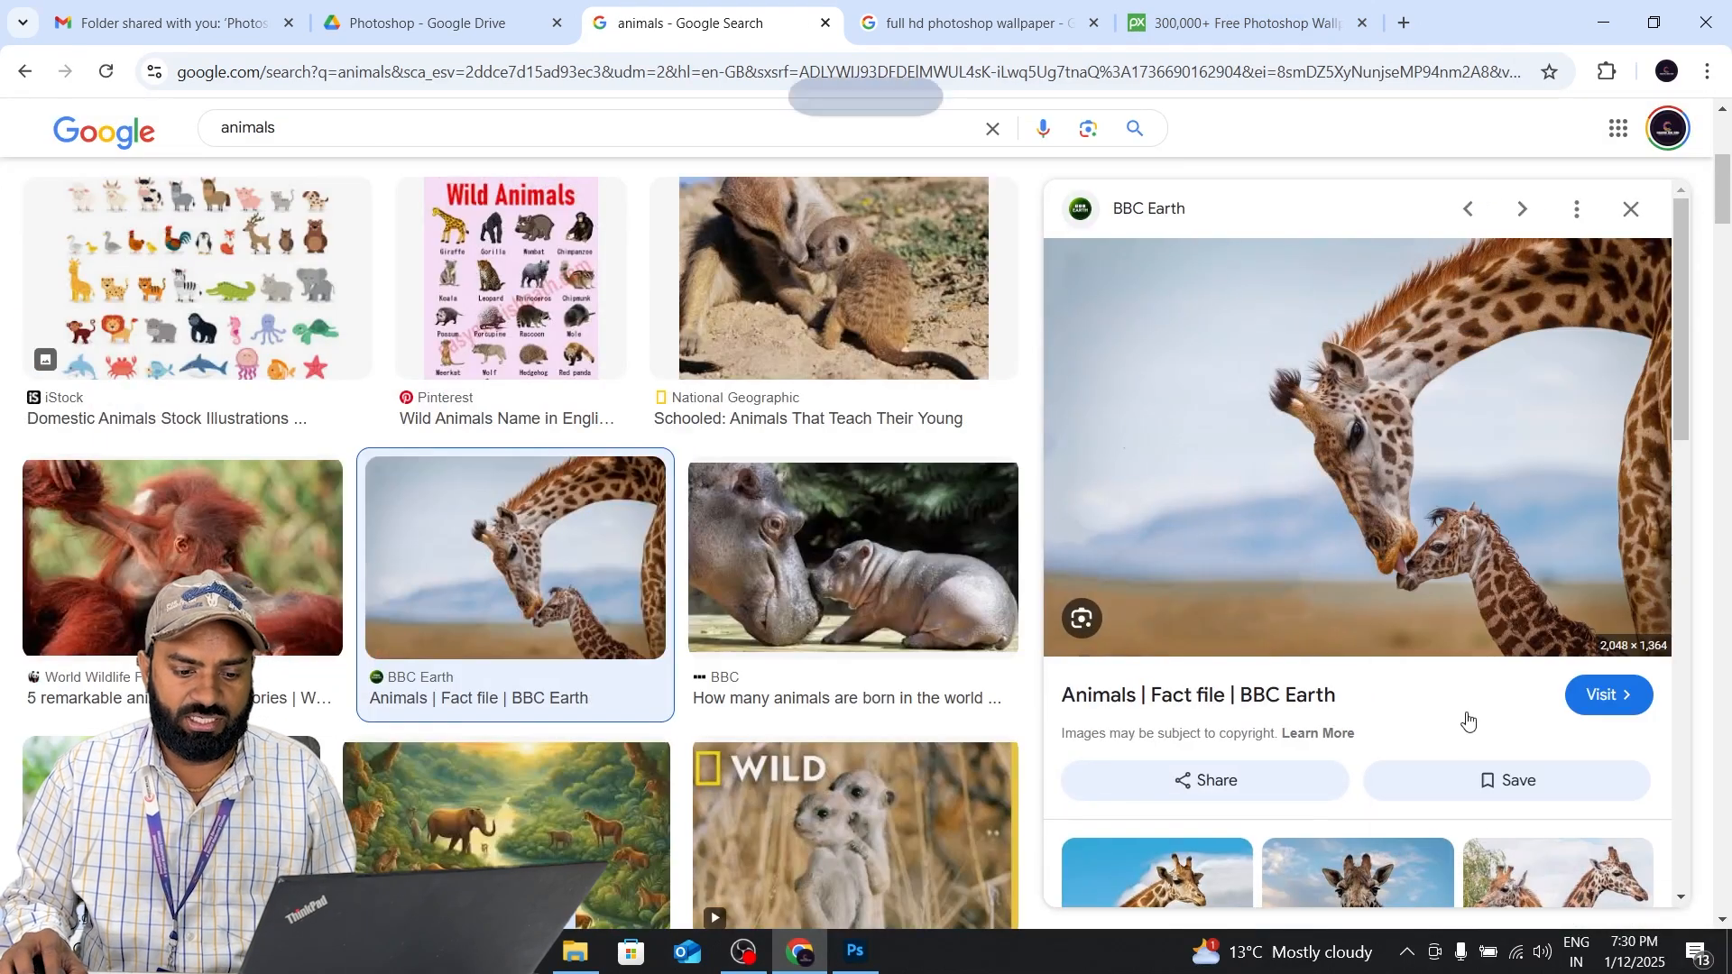
Switch to Photoshop, paste the giraffe image into the document and move it left so the adult's head is centred.
{"action": "key", "text": "alt+Tab"}
{"action": "key", "text": "ctrl+v"}
{"action": "key", "text": "v"}
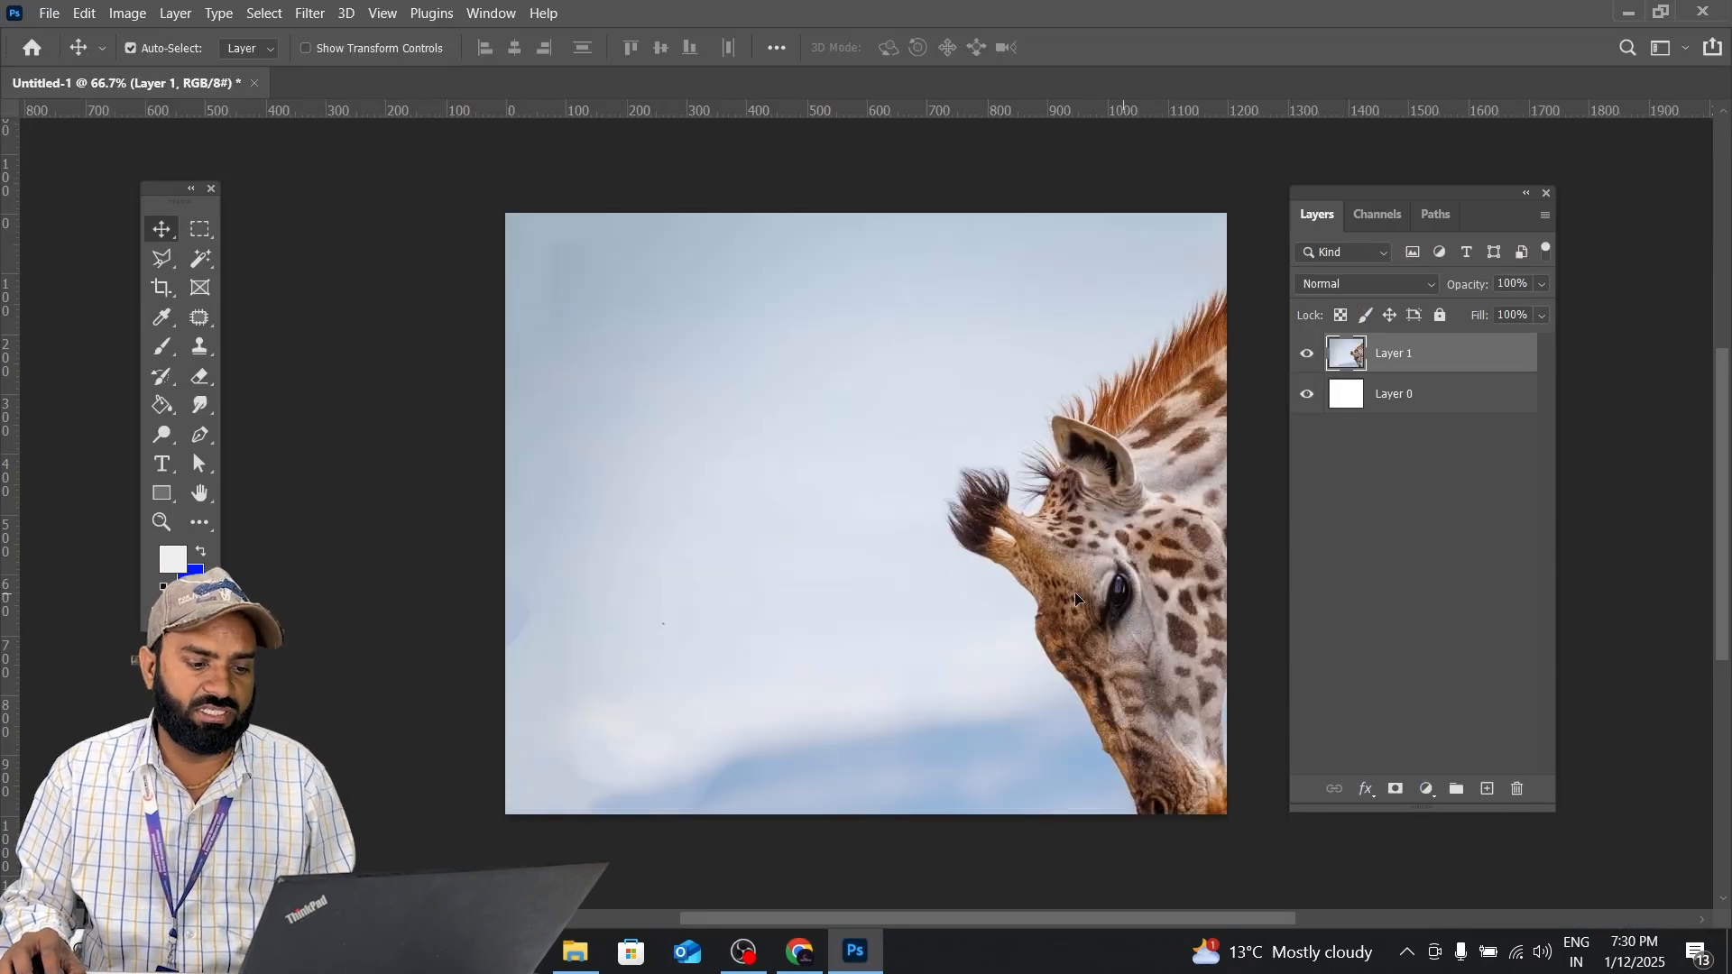
{"action": "left_click_drag", "start_coordinate": [1227, 622], "coordinate": [950, 612]}
{"action": "left_click", "coordinate": [127, 13]}
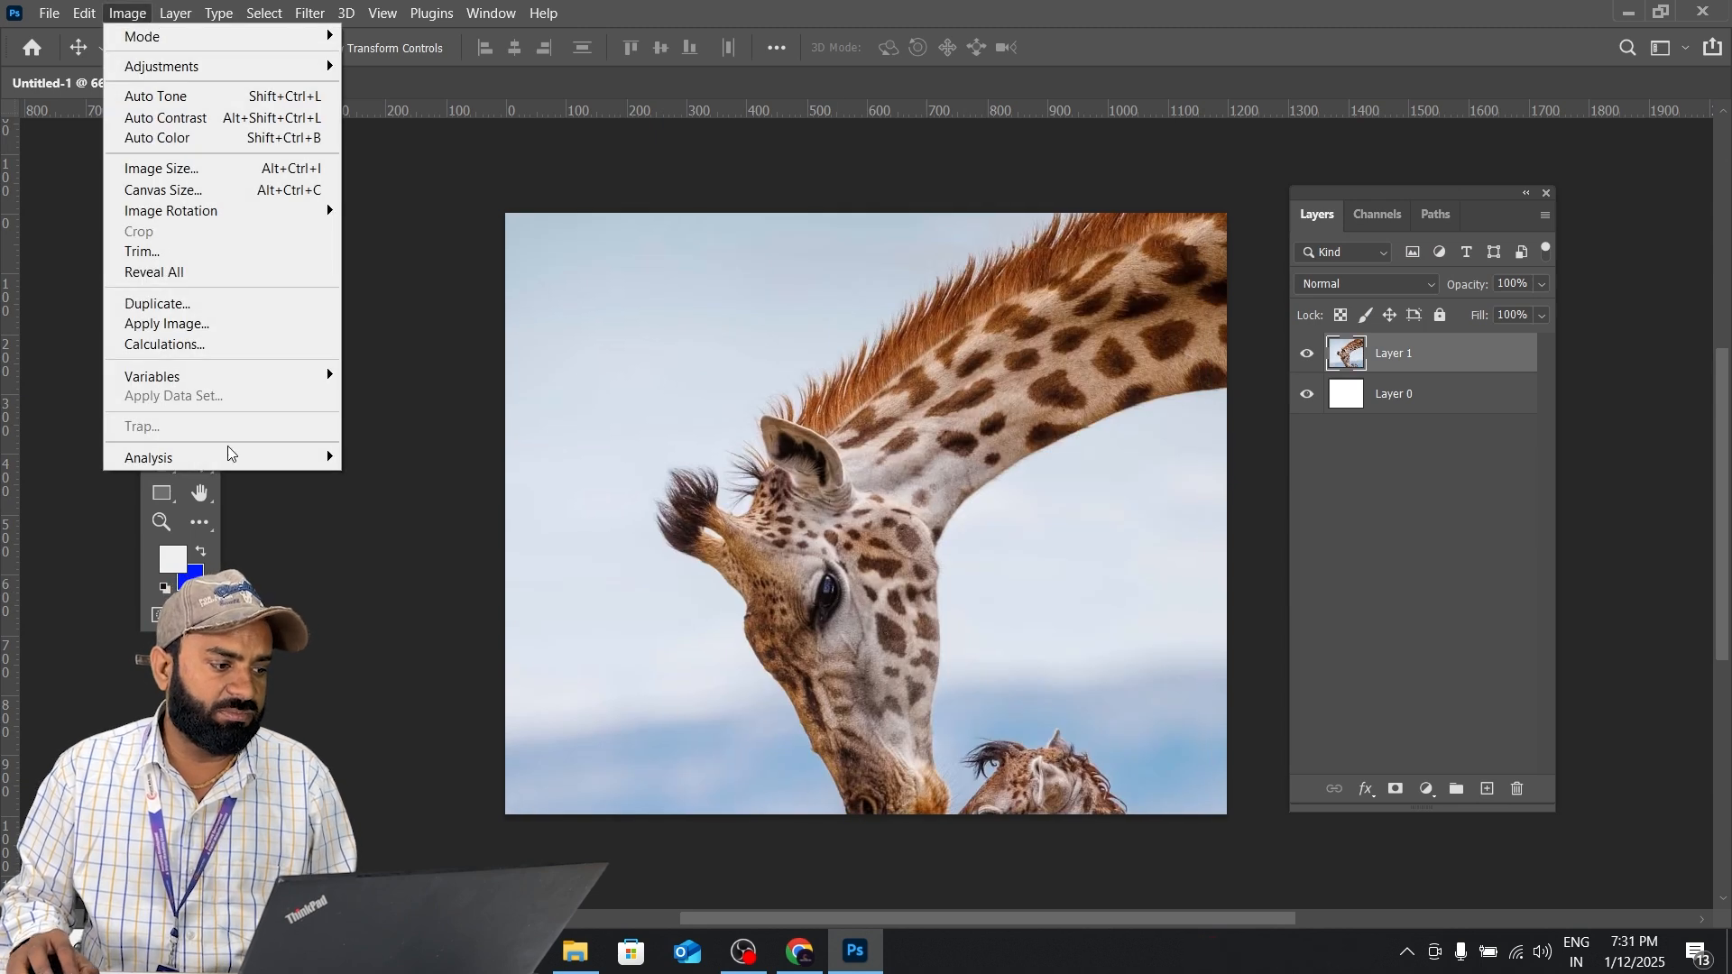
{"action": "left_click", "coordinate": [204, 261]}
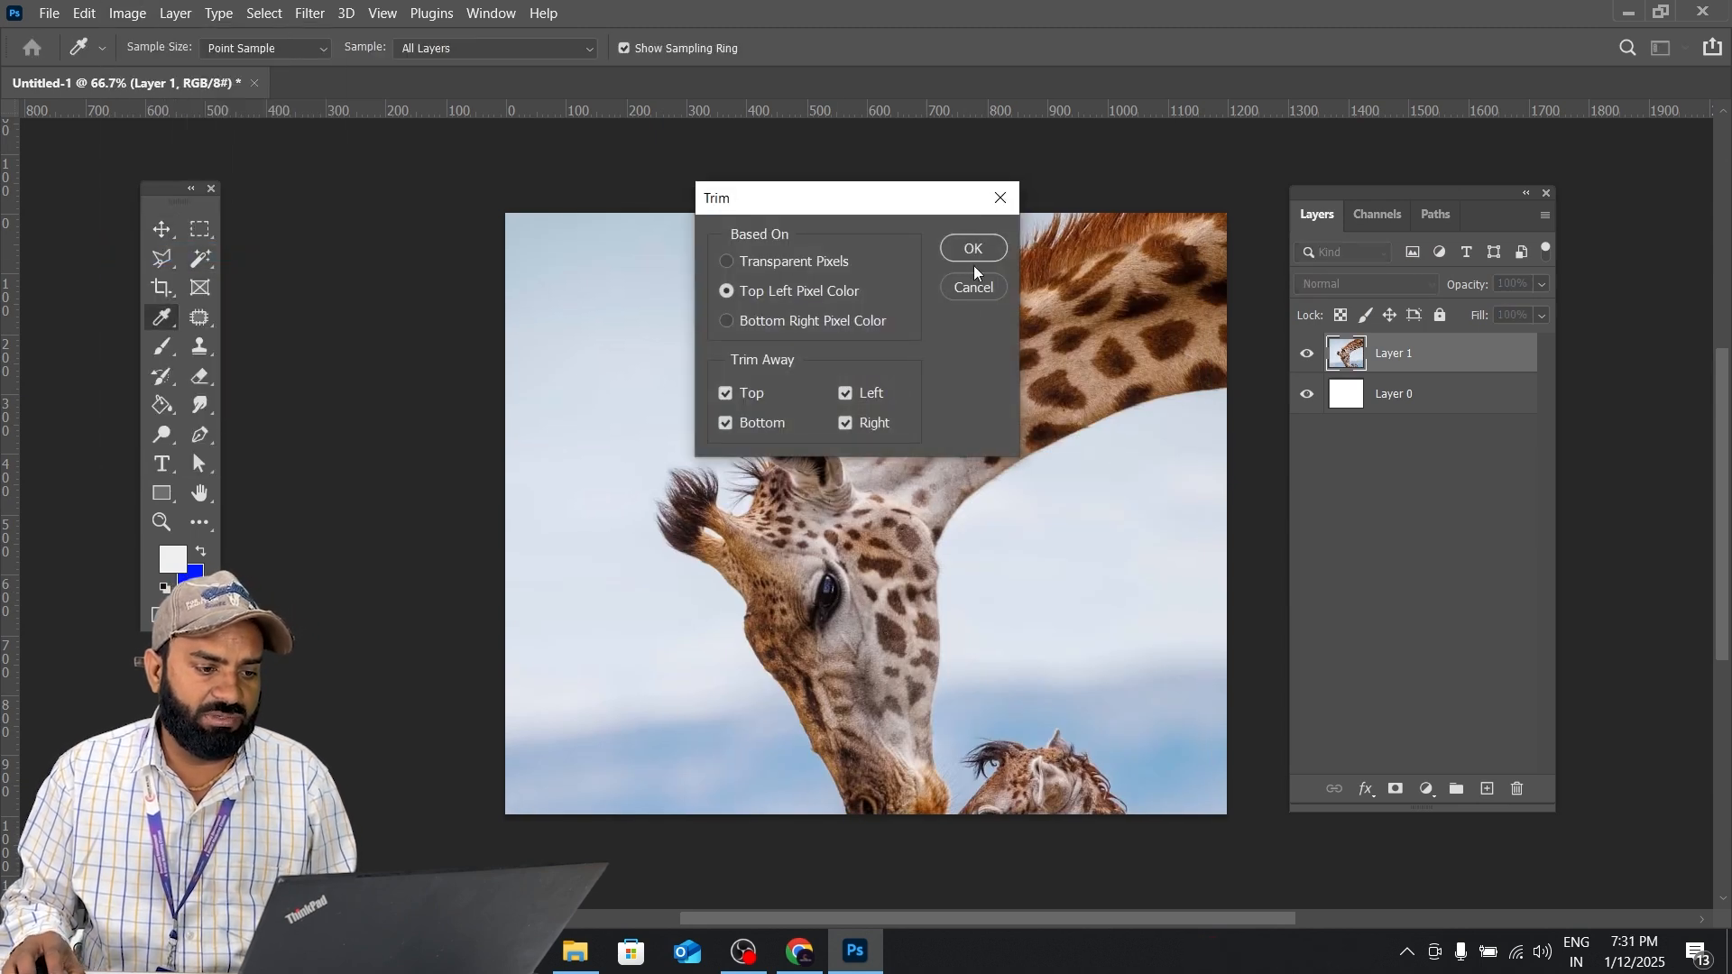
{"action": "left_click", "coordinate": [975, 287]}
Expand the canvas with Reveal All to include the whole giraffe image, and fit the document on screen.
{"action": "left_click", "coordinate": [128, 12]}
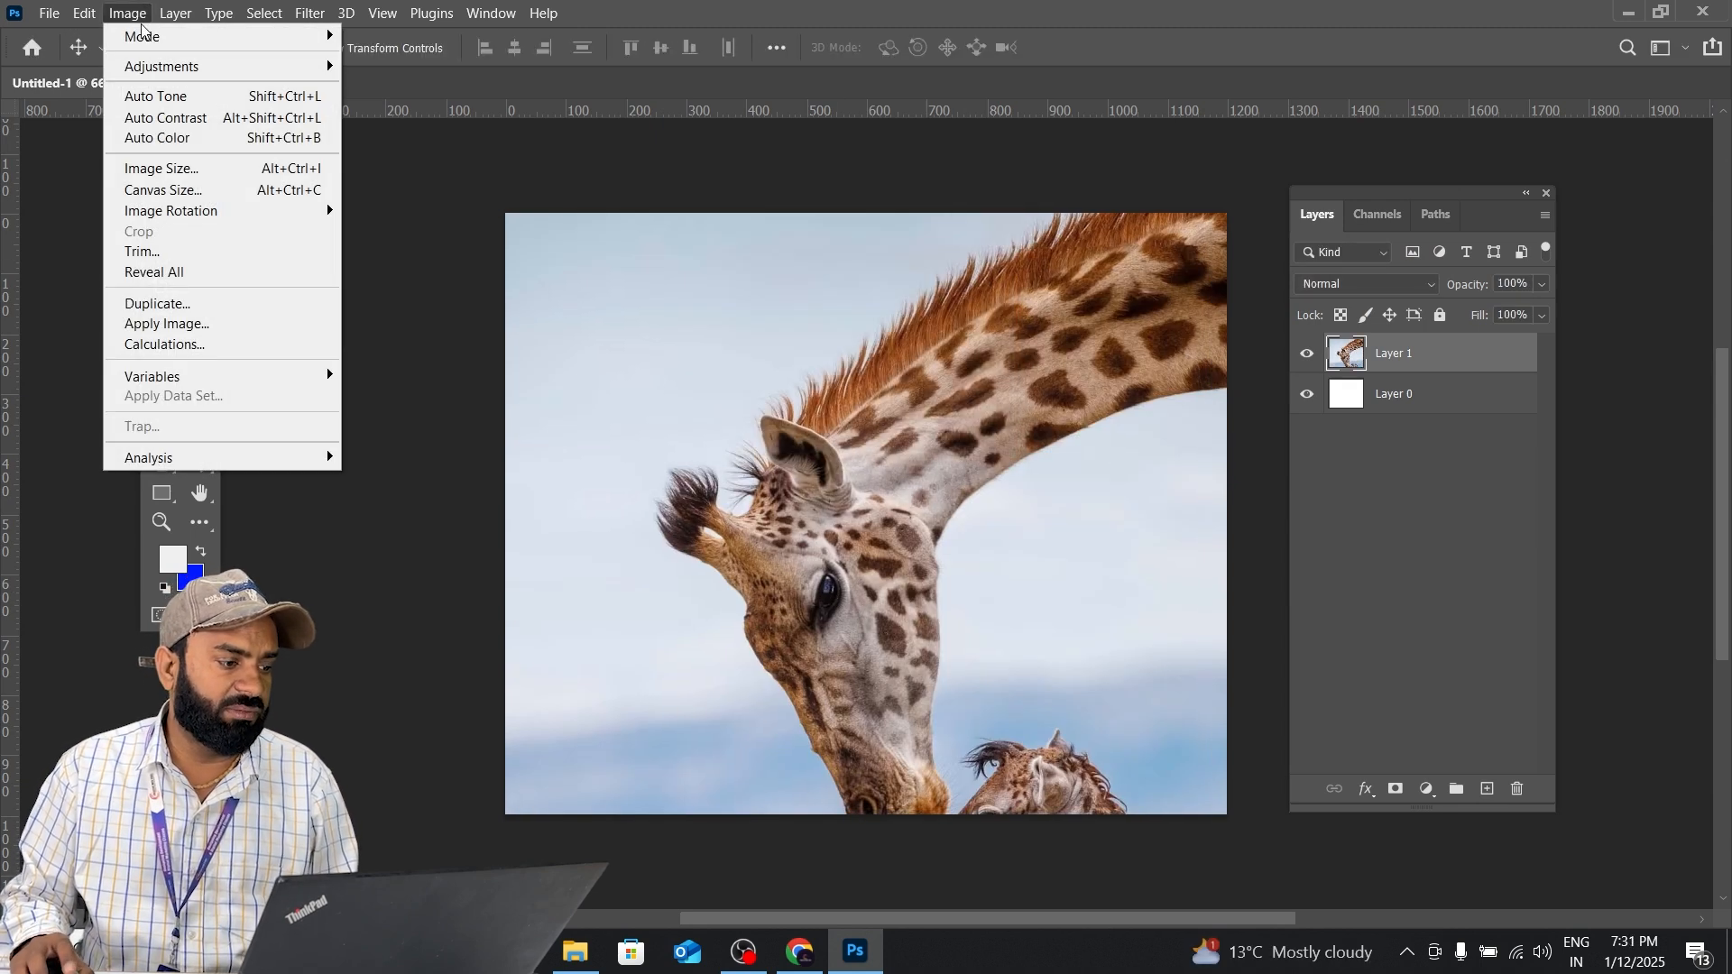
{"action": "left_click", "coordinate": [175, 272]}
{"action": "right_click", "coordinate": [1107, 418]}
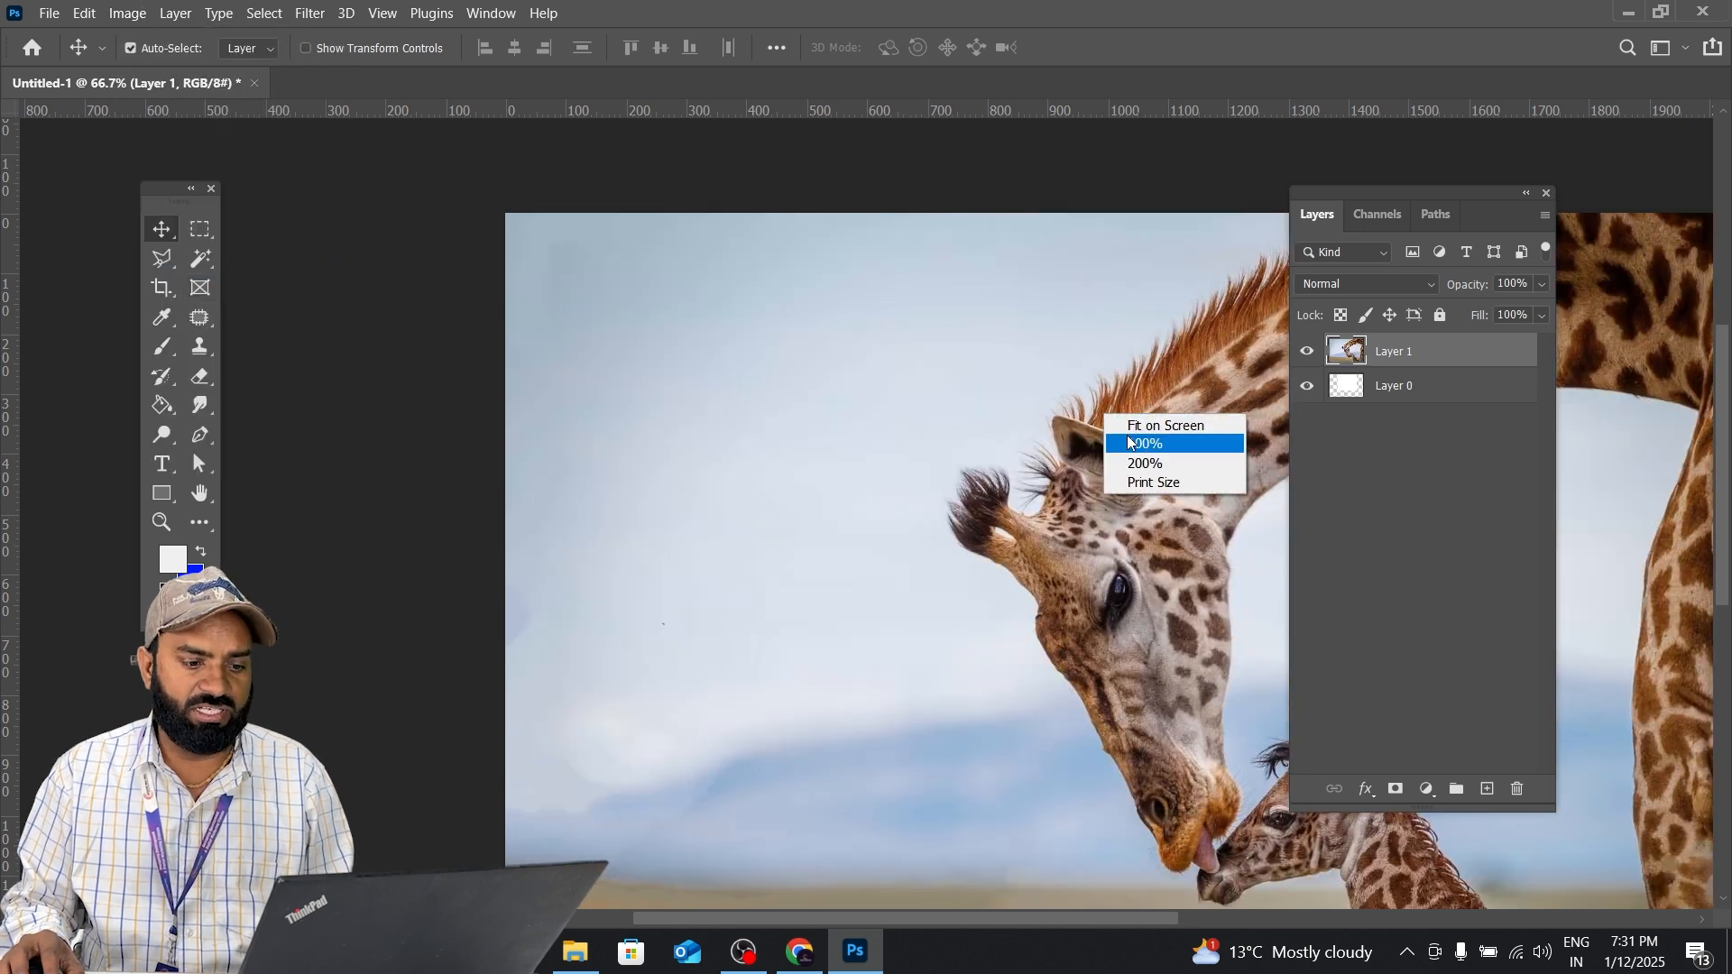
{"action": "left_click", "coordinate": [1128, 440]}
{"action": "key", "text": "Tab"}
{"action": "right_click", "coordinate": [1084, 390]}
{"action": "left_click", "coordinate": [1132, 398]}
{"action": "left_click_drag", "start_coordinate": [1041, 404], "coordinate": [885, 461]}
{"action": "key", "text": "Tab"}
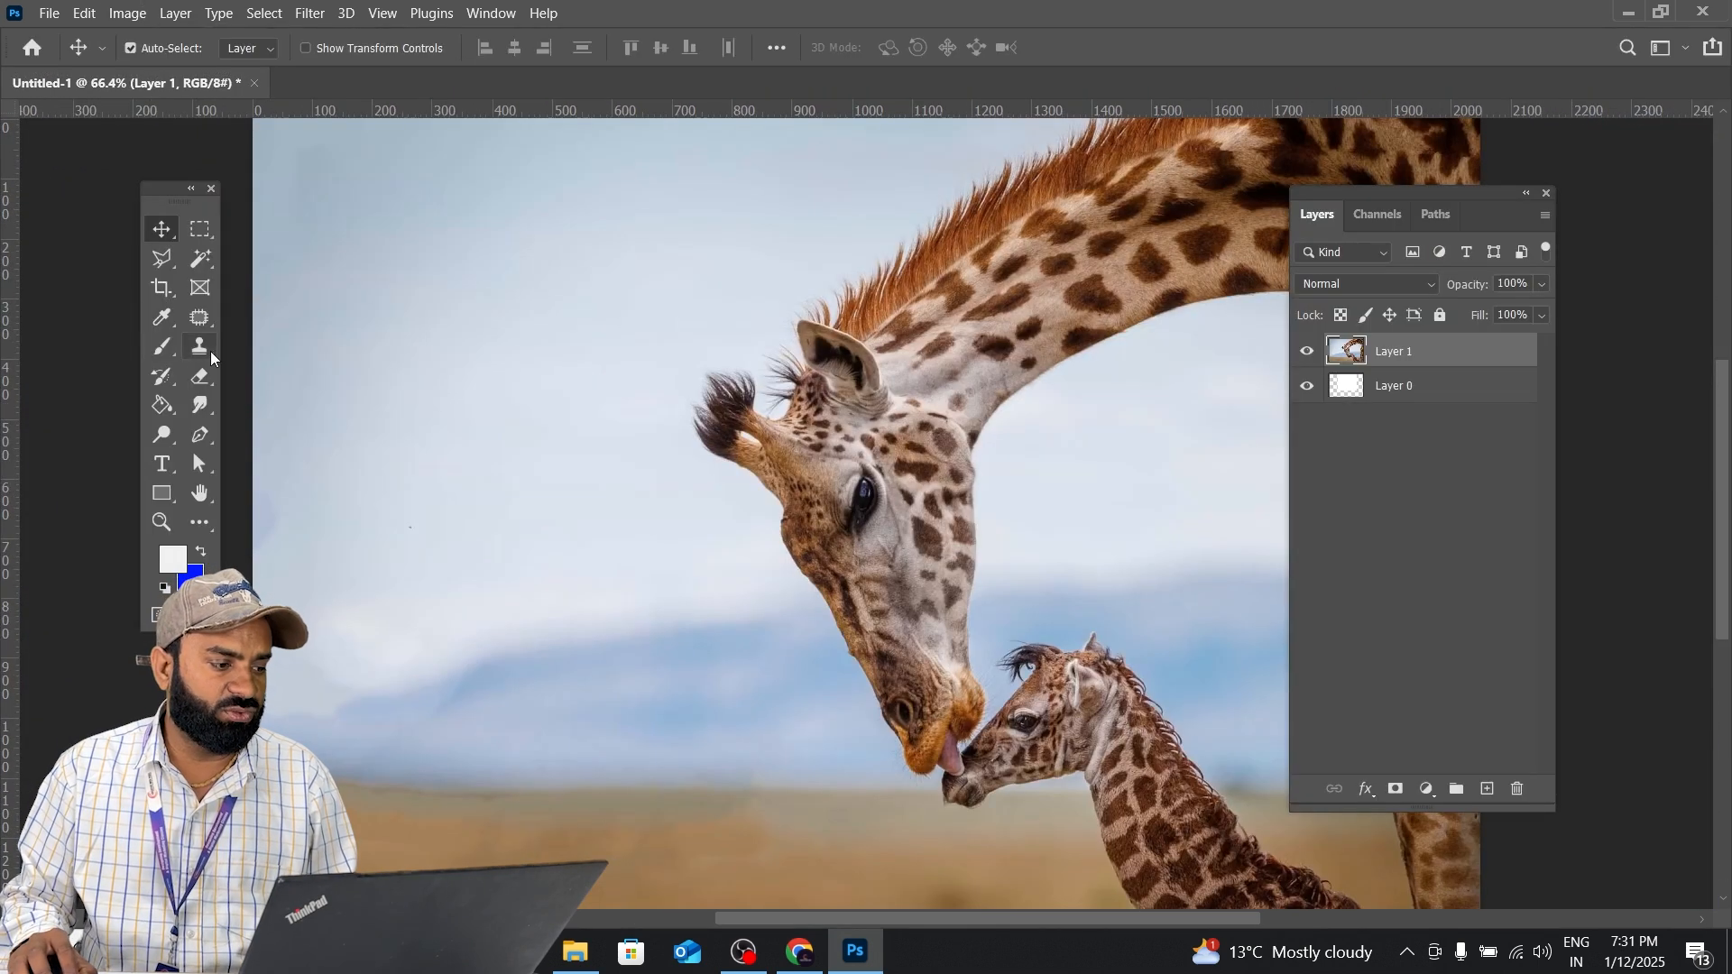
Activate the standard Eraser Tool from the group of eraser tools.
{"action": "left_click", "coordinate": [200, 377]}
{"action": "left_click", "coordinate": [262, 377]}
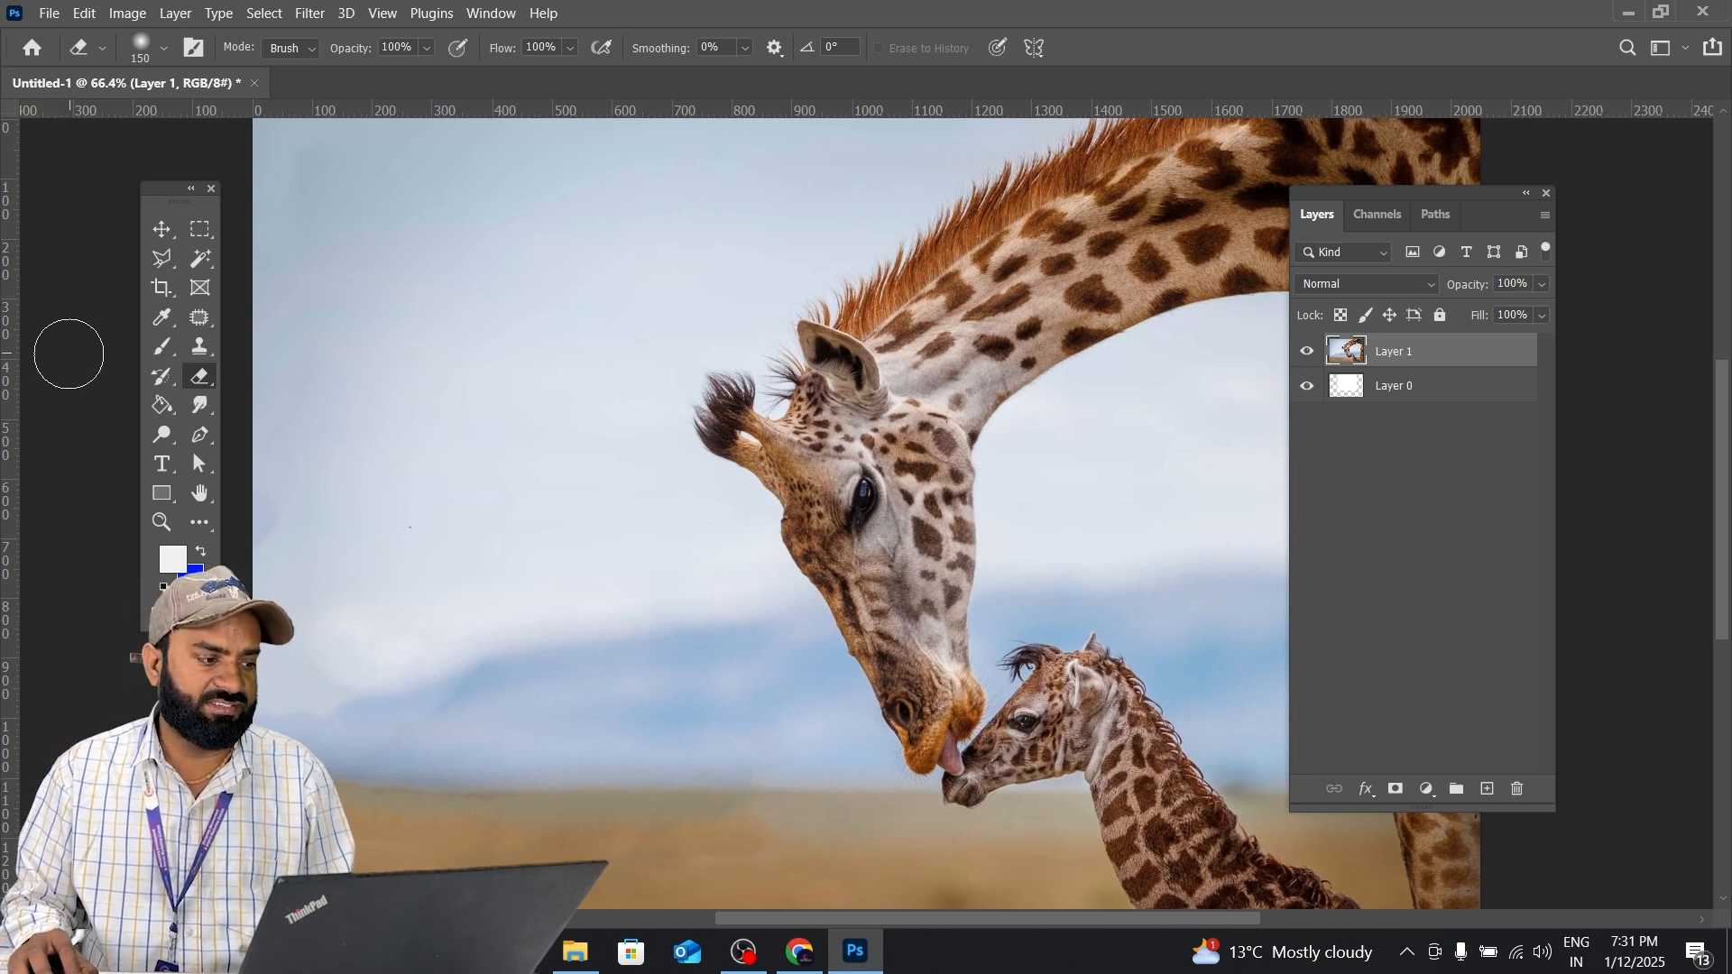
{"action": "right_click", "coordinate": [200, 377]}
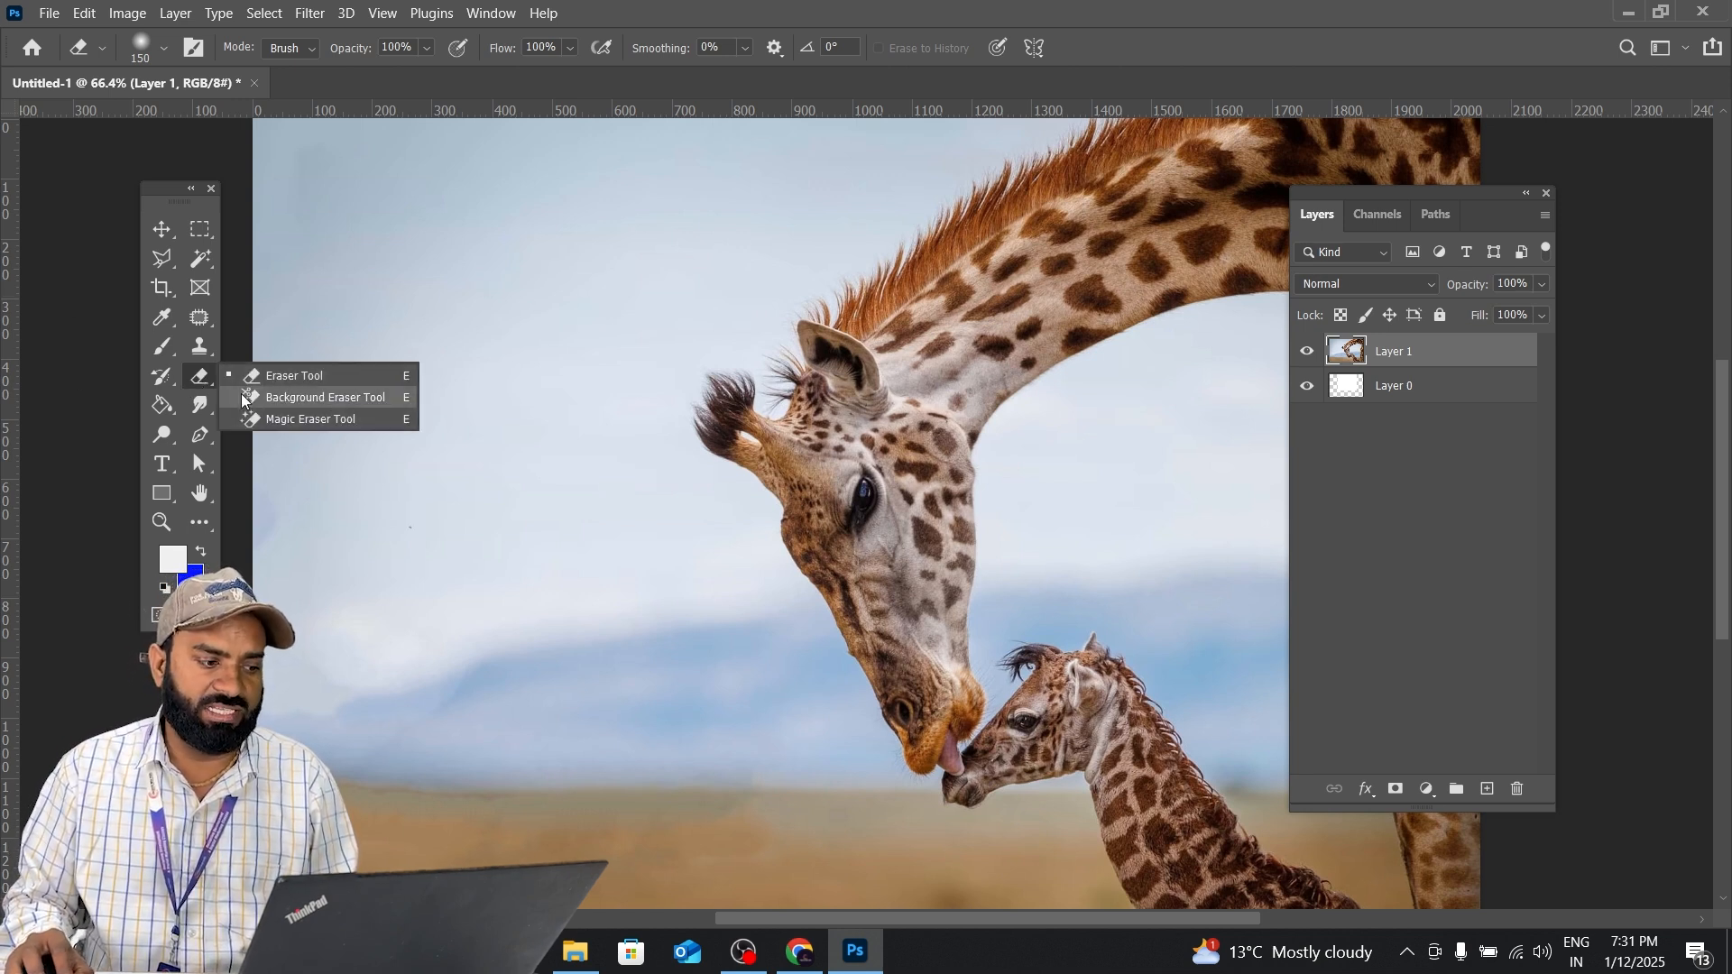
{"action": "left_click", "coordinate": [193, 379]}
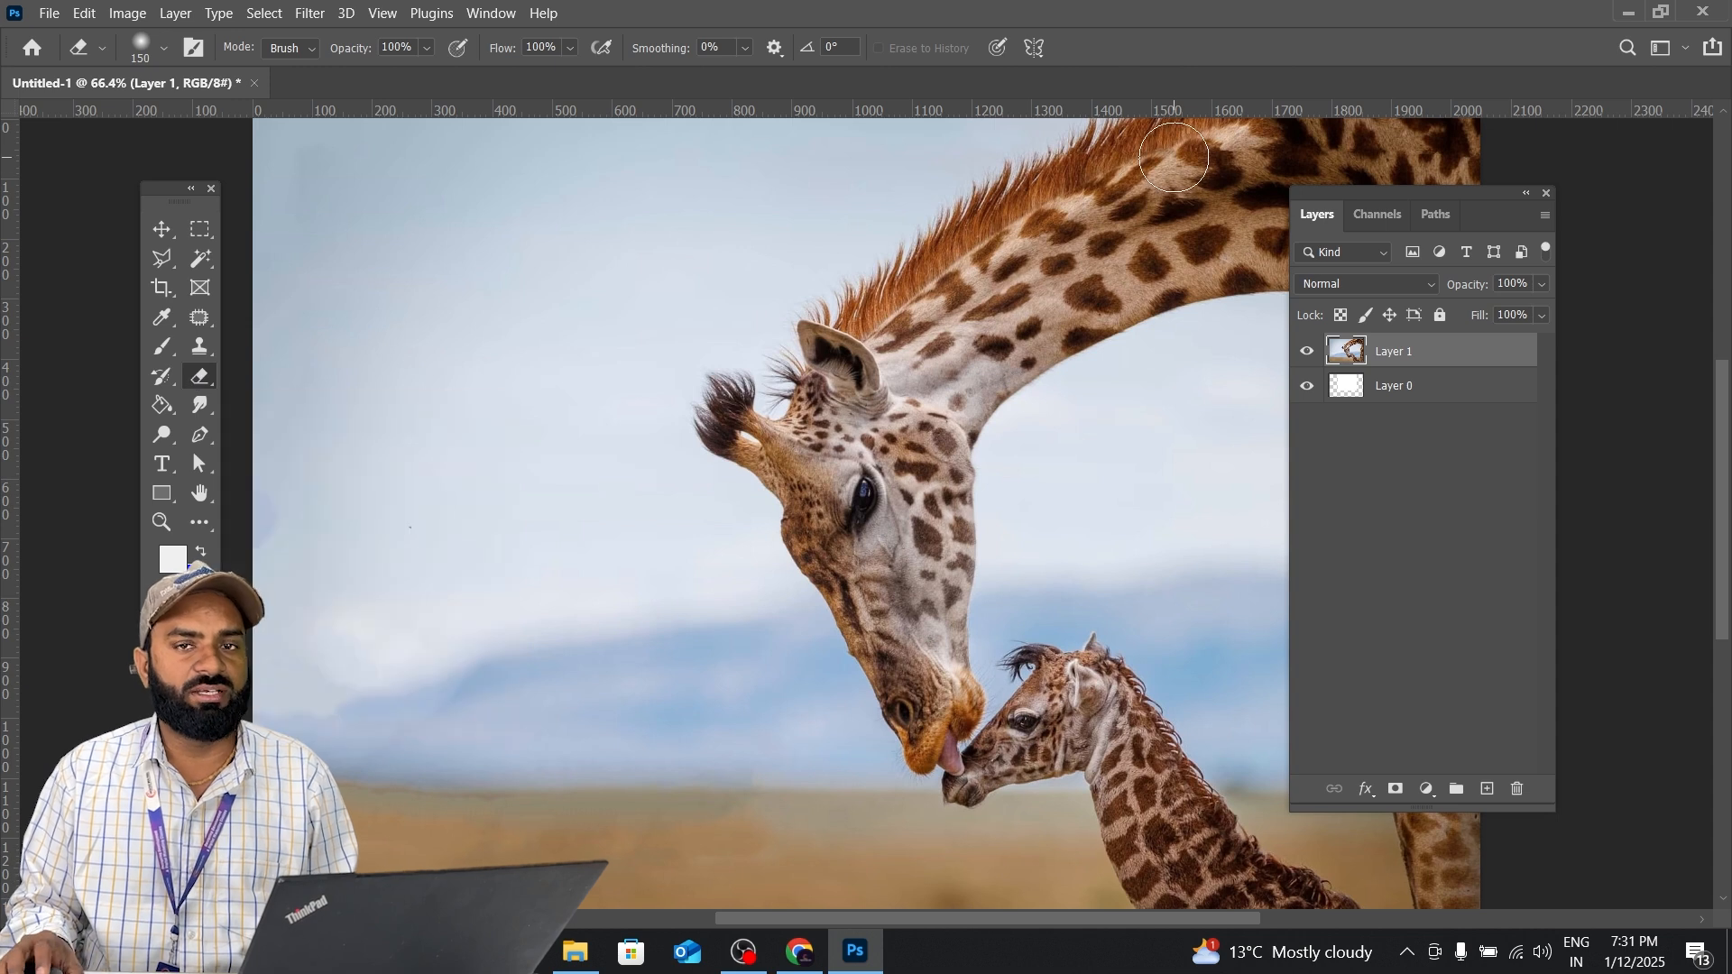
{"action": "key", "text": "Tab"}
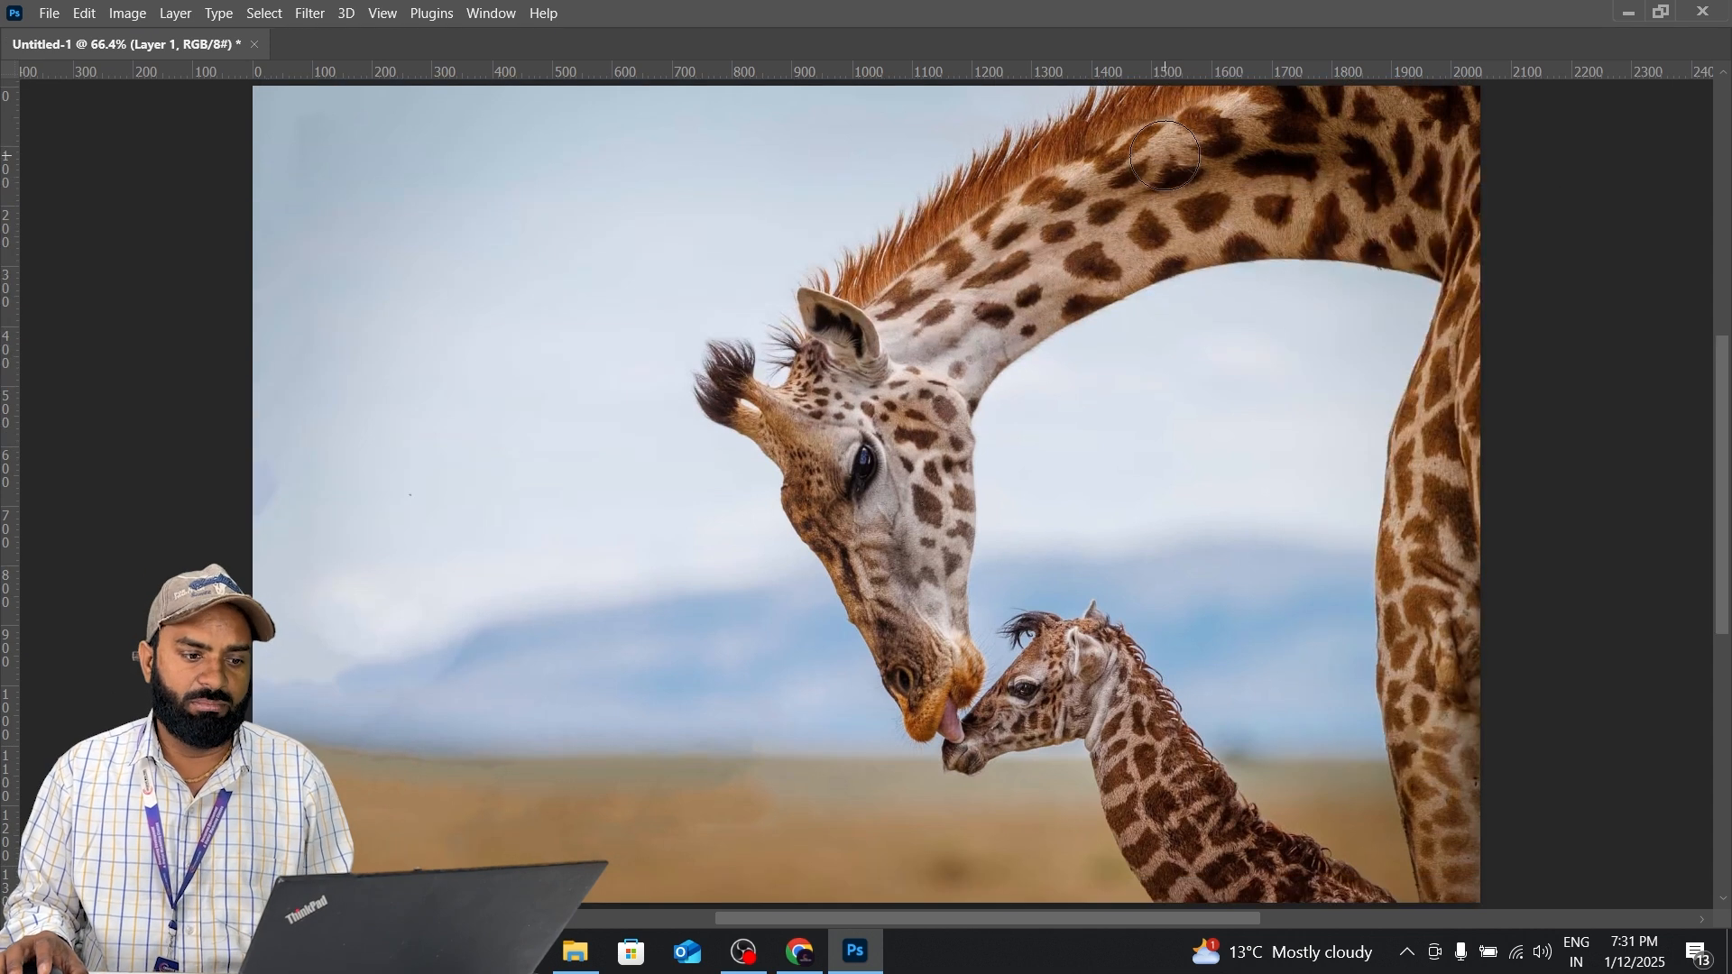
{"action": "key", "text": "Tab"}
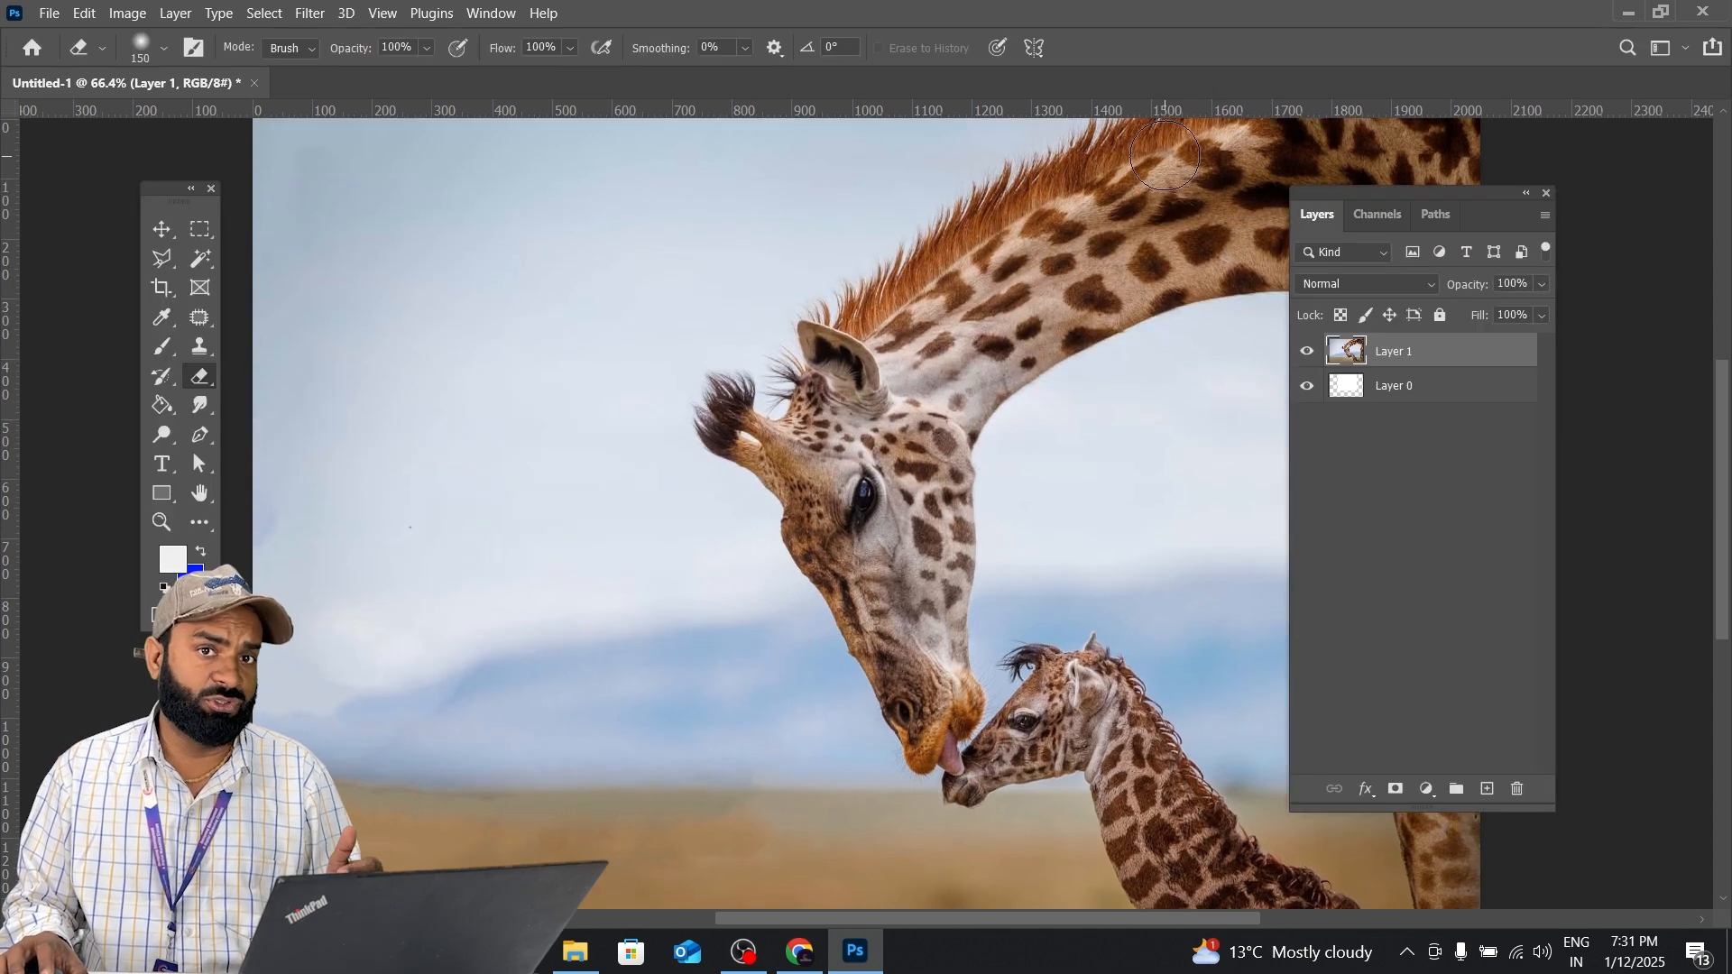
{"action": "right_click", "coordinate": [200, 379]}
{"action": "left_click", "coordinate": [295, 377]}
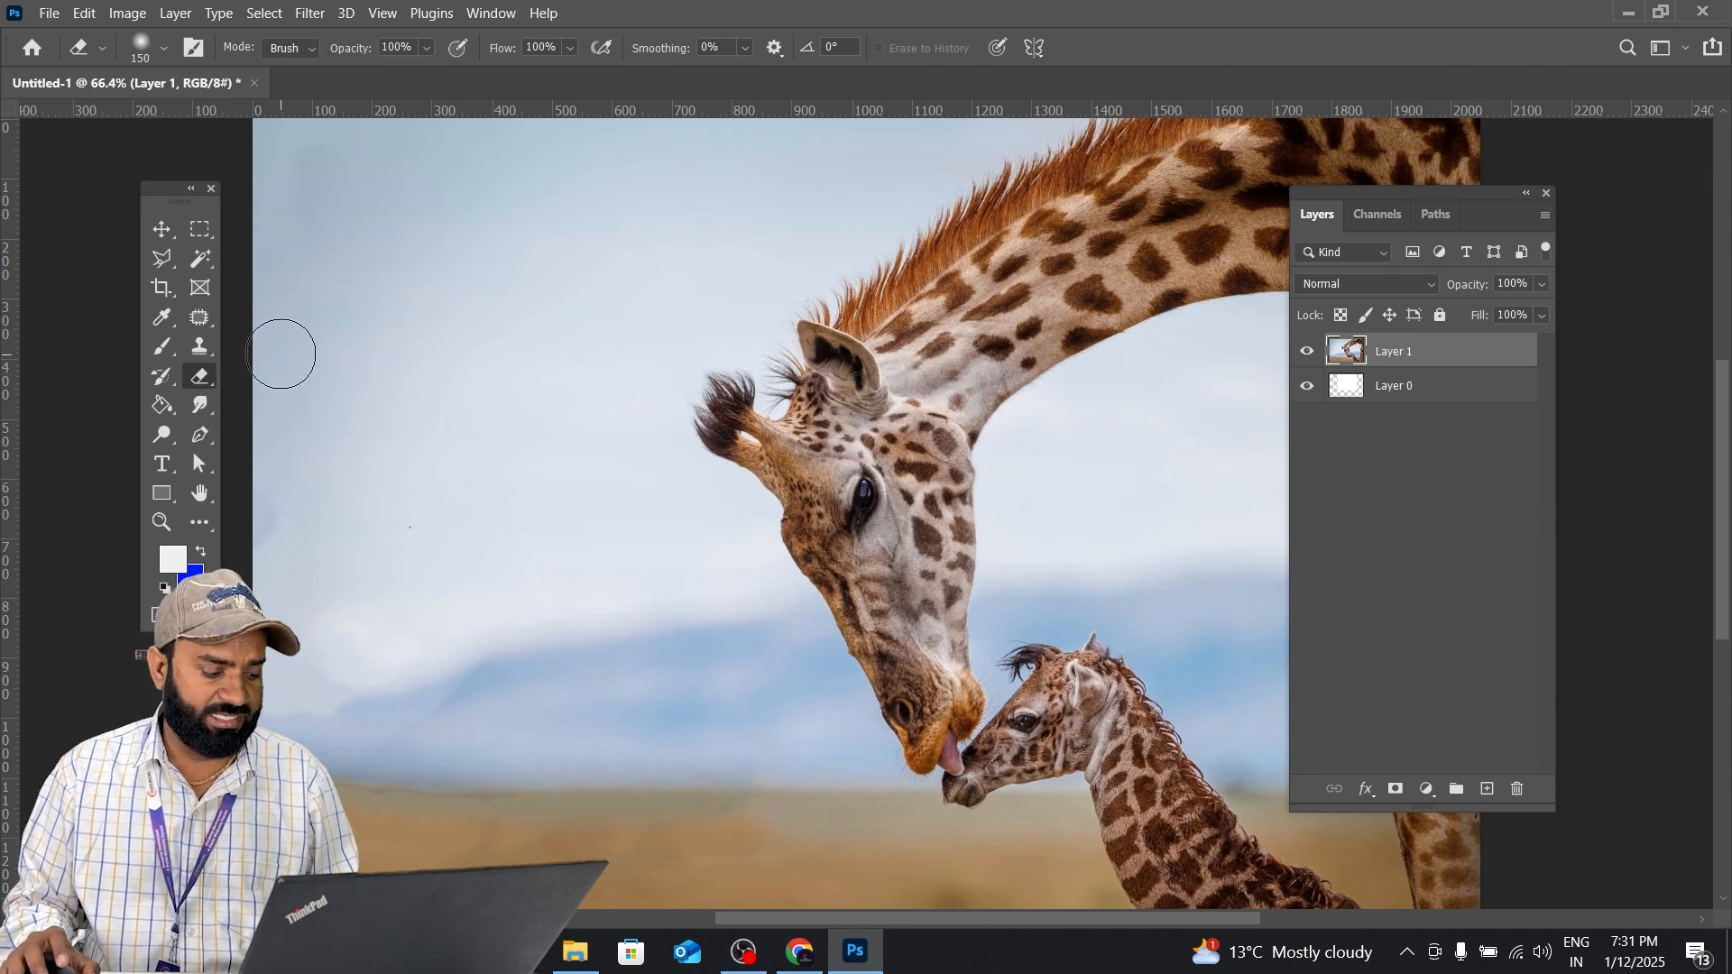
Cycle repeatedly through the Eraser, Background Eraser and Magic Eraser tools, ending on the Eraser Tool.
{"action": "key", "text": "shift+e"}
{"action": "key", "text": "shift+e"}
{"action": "key", "text": "shift+e"}
{"action": "key", "text": "shift+e"}
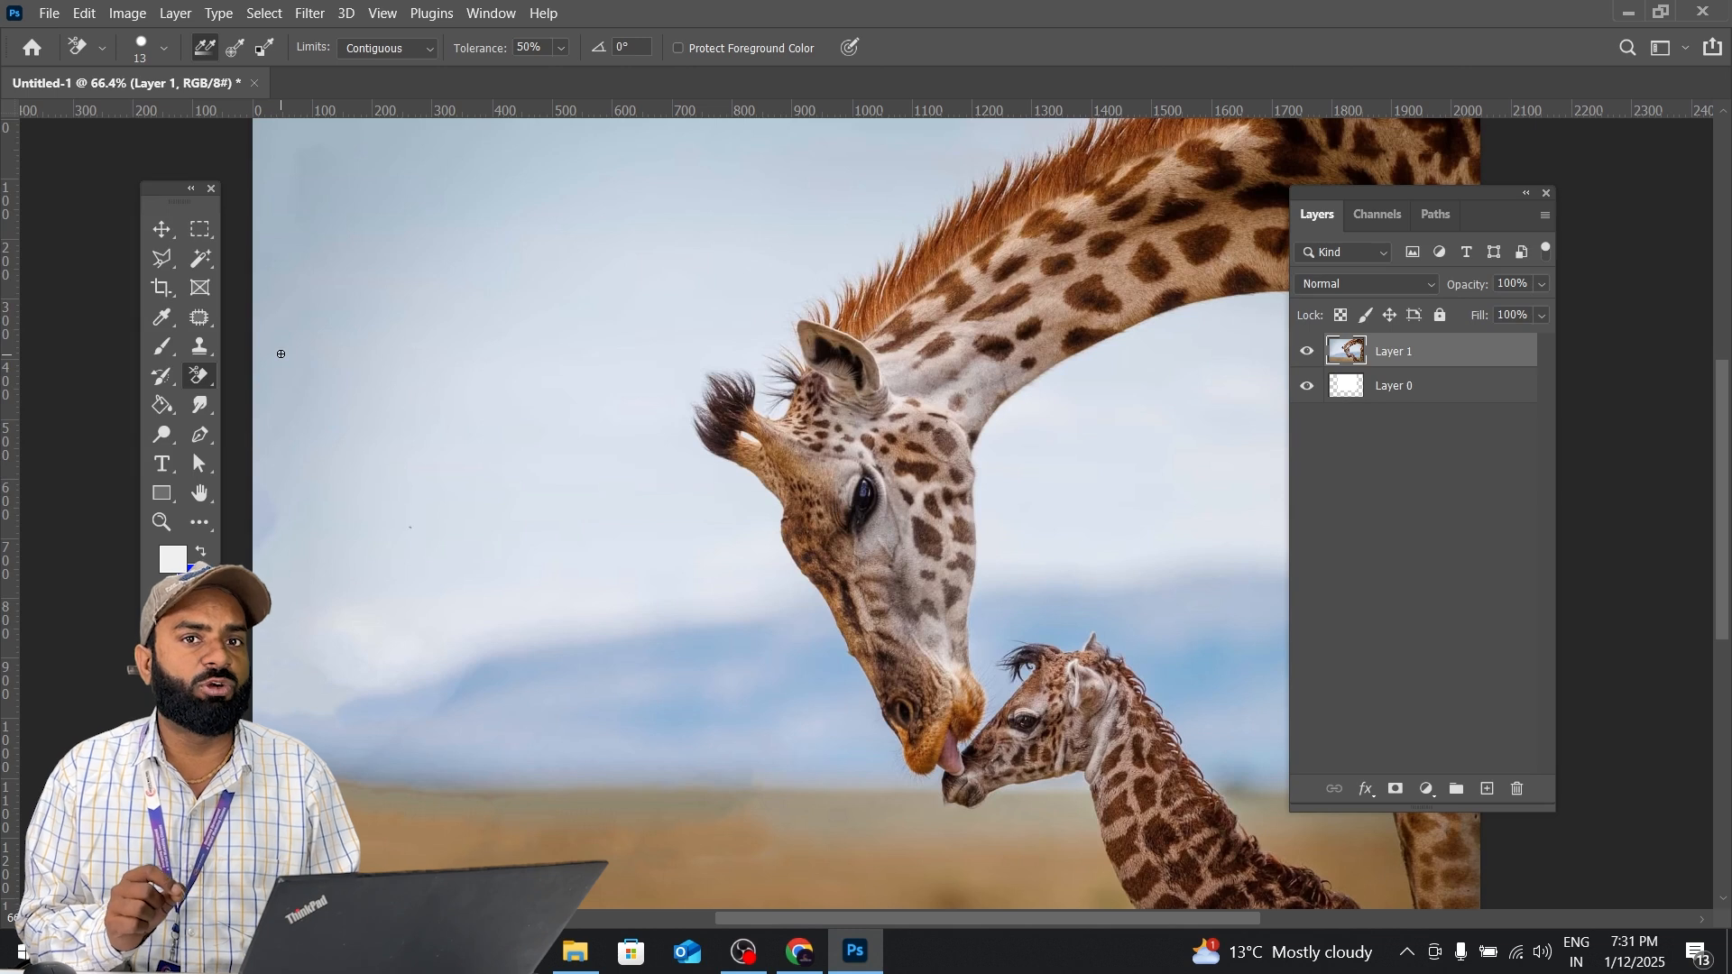
{"action": "key", "text": "shift+e"}
{"action": "key", "text": "shift+e"}
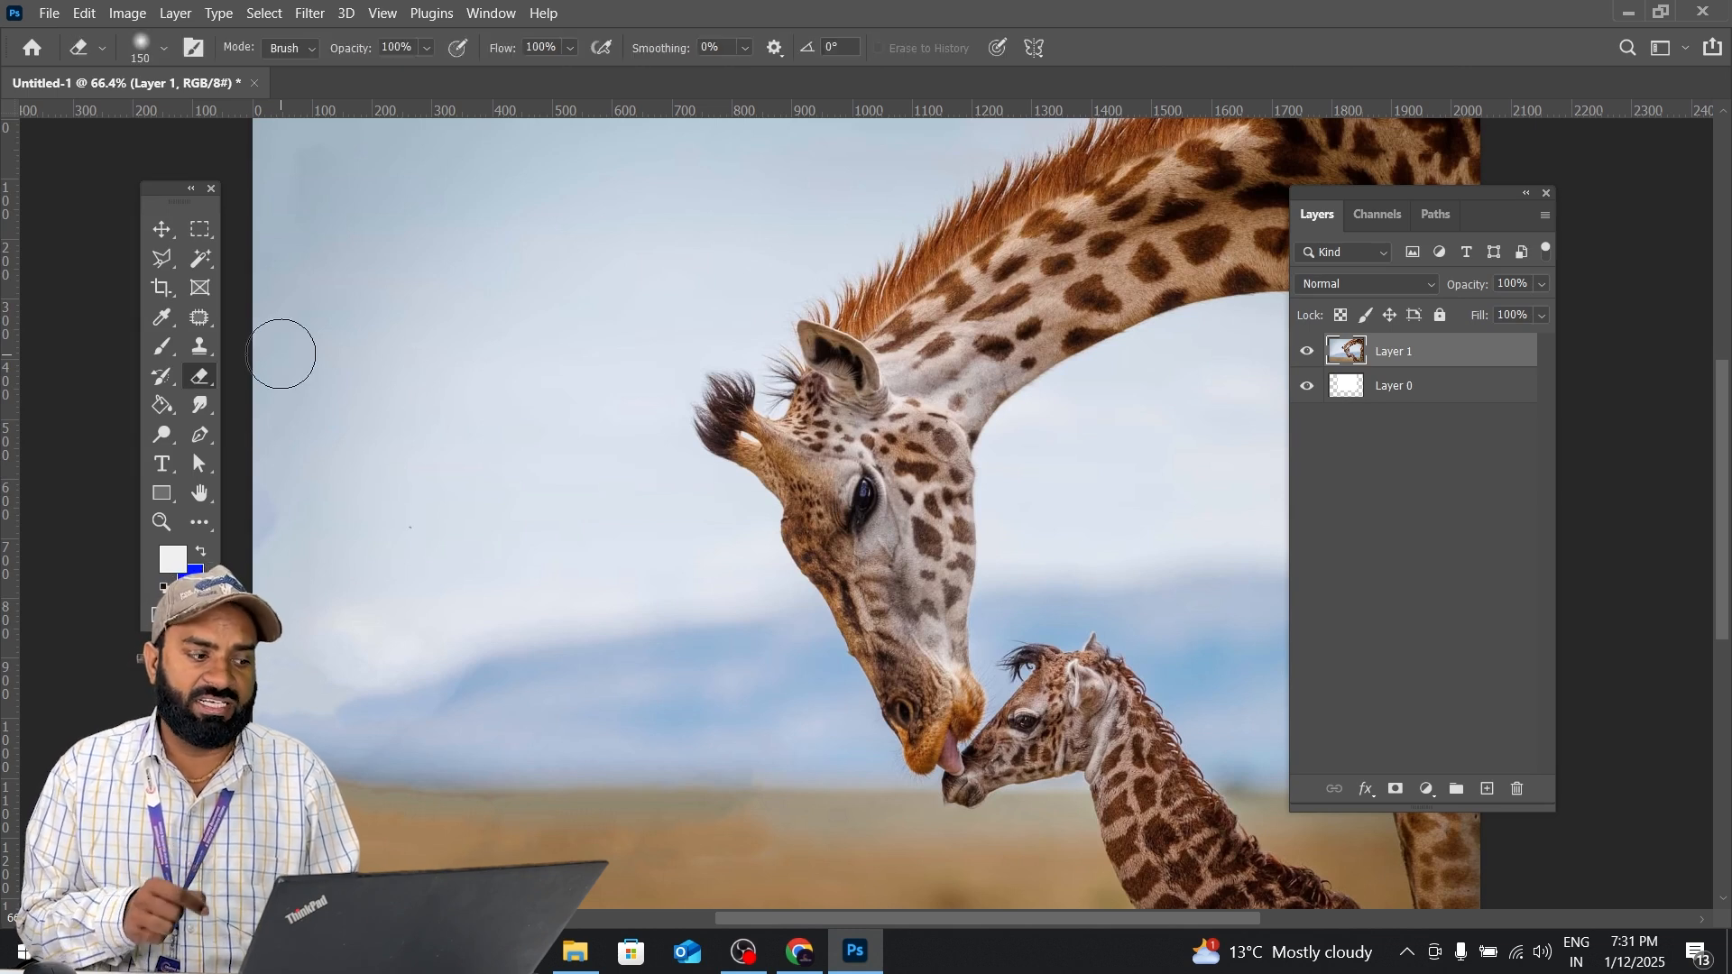
{"action": "key", "text": "shift+e"}
{"action": "key", "text": "shift+e"}
{"action": "key", "text": "shift+e"}
{"action": "key", "text": "shift+e"}
{"action": "key", "text": "shift+e"}
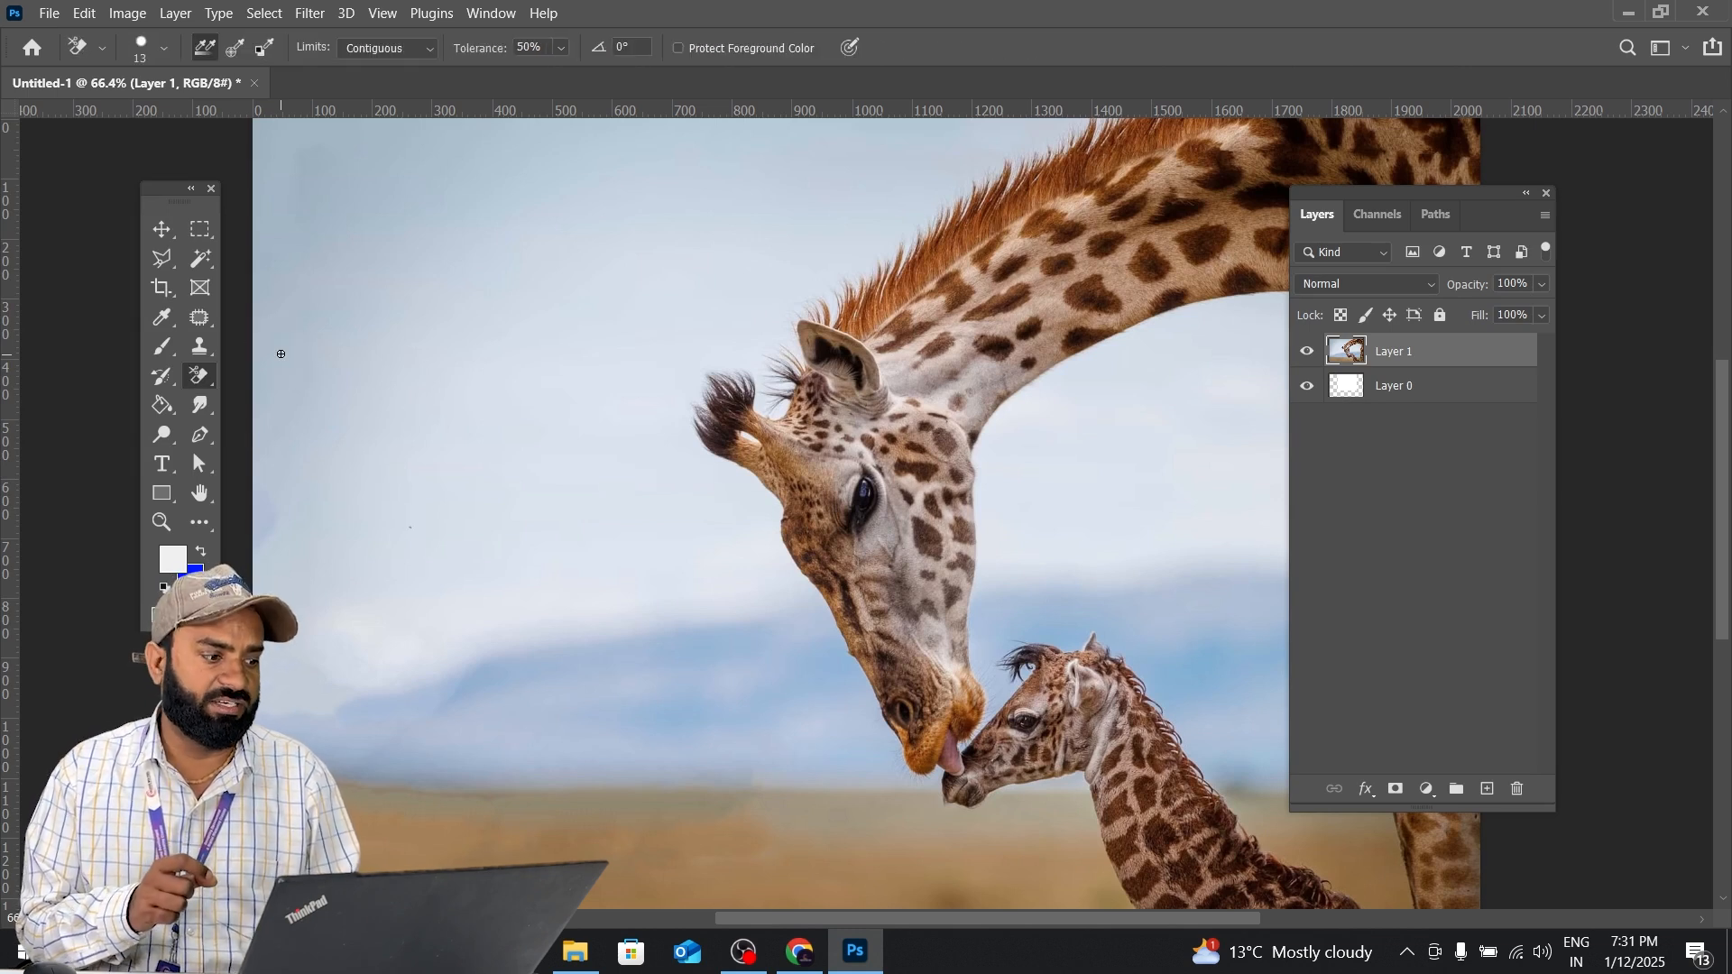
{"action": "key", "text": "shift+e"}
{"action": "key", "text": "shift+e"}
{"action": "key", "text": "shift+e"}
{"action": "key", "text": "shift+e"}
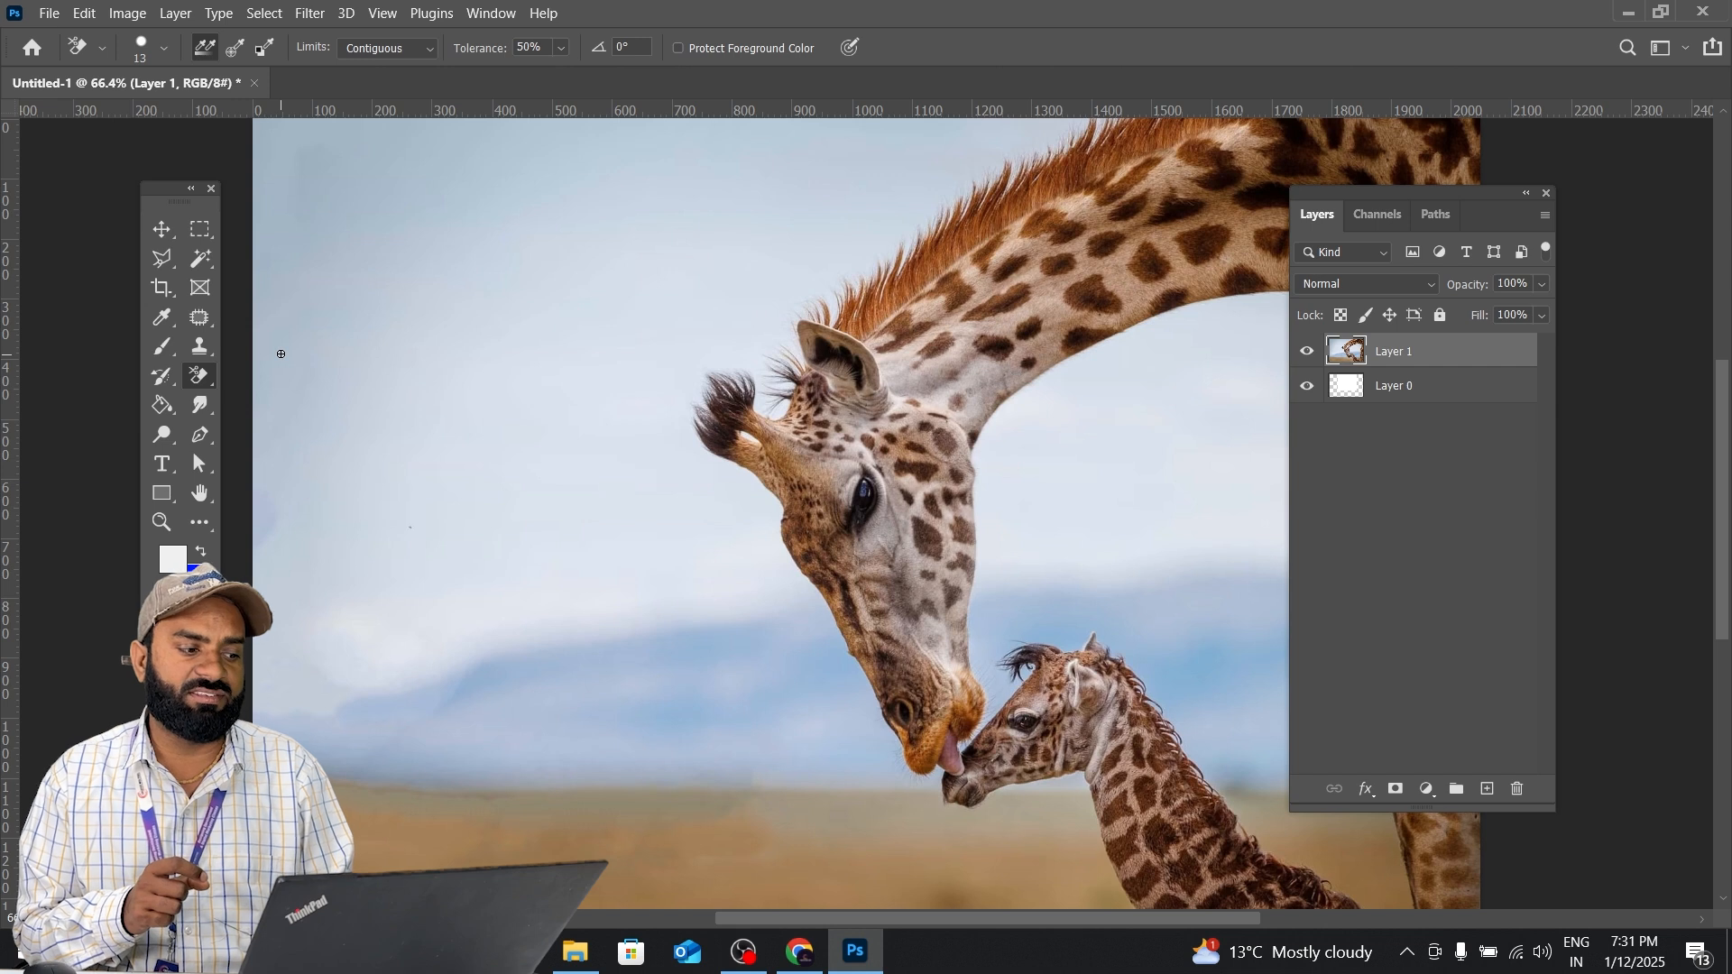
{"action": "key", "text": "shift+e"}
{"action": "key", "text": "shift+e"}
{"action": "key", "text": "shift+e"}
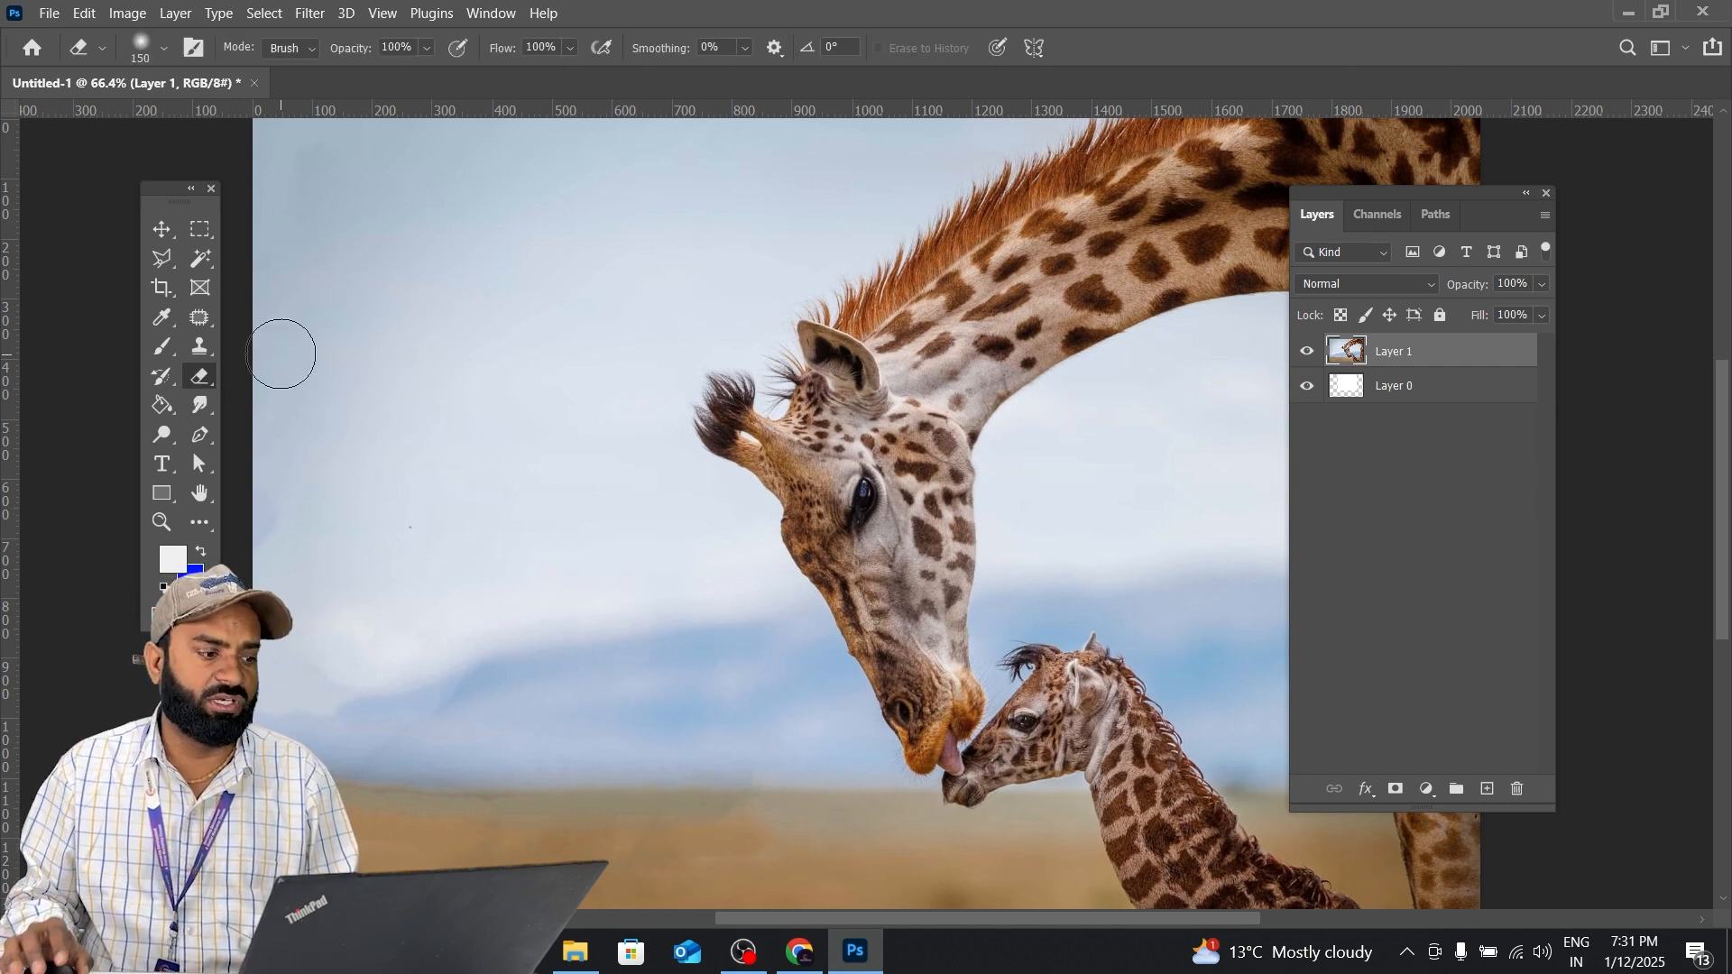
Erase a patch of sky above the adult giraffe's head on Layer 1 with the Soft Round eraser.
{"action": "right_click", "coordinate": [200, 376]}
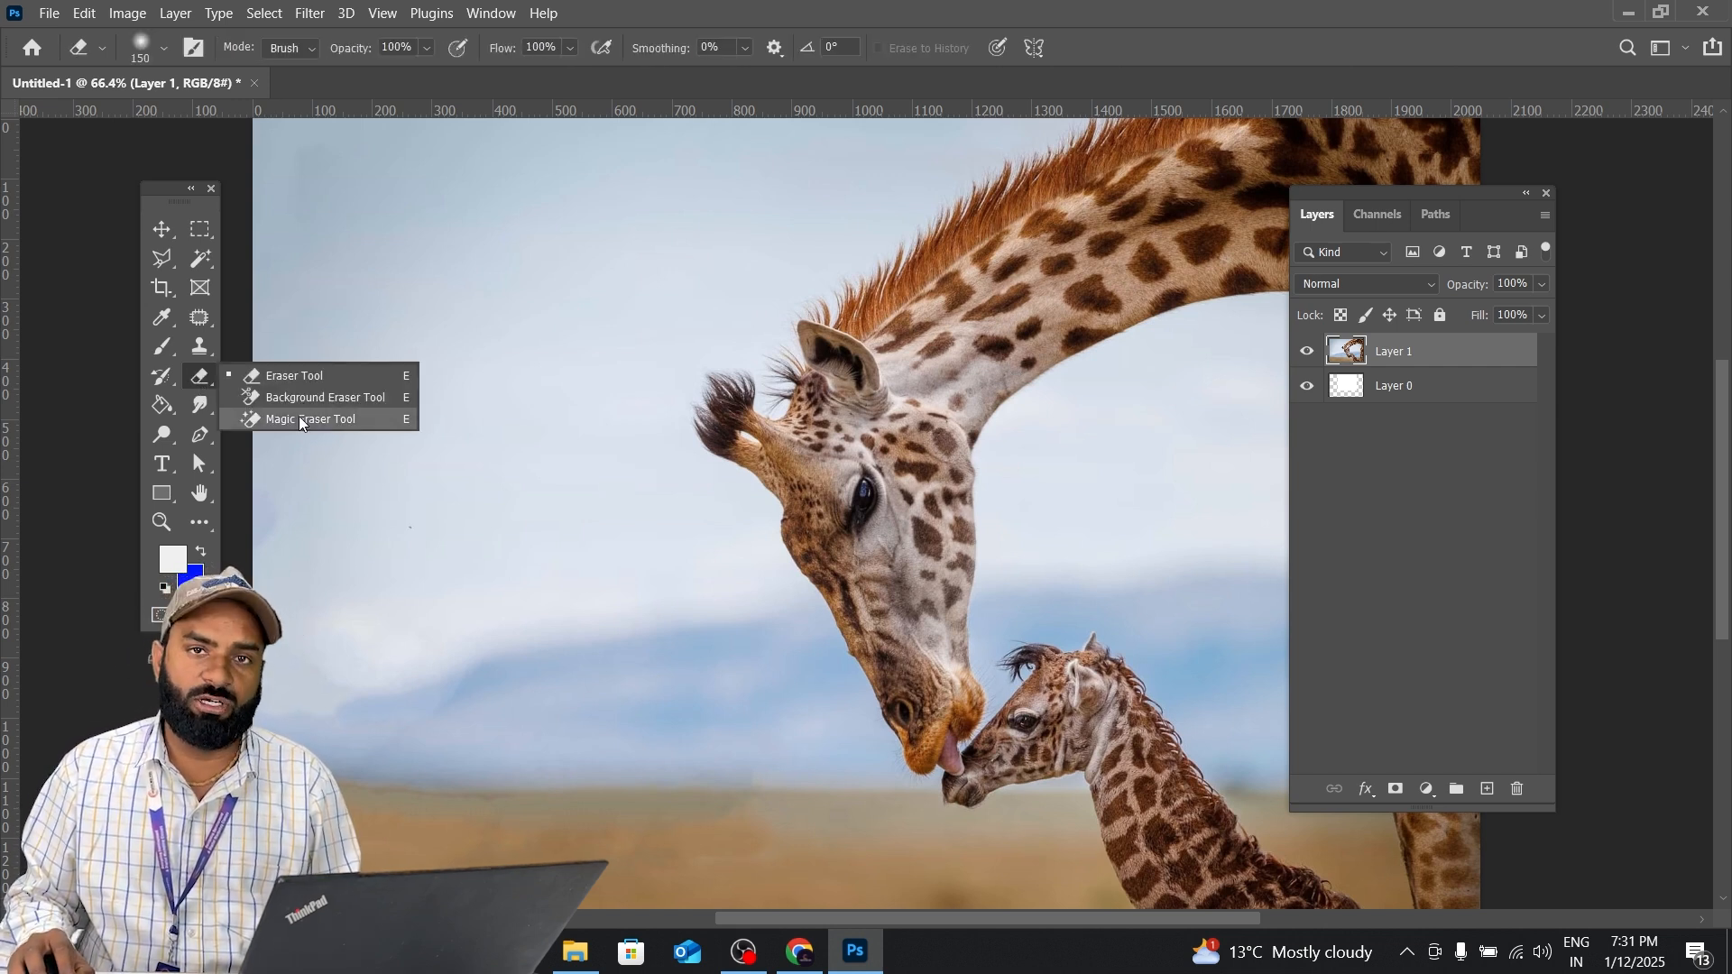
{"action": "left_click", "coordinate": [262, 376]}
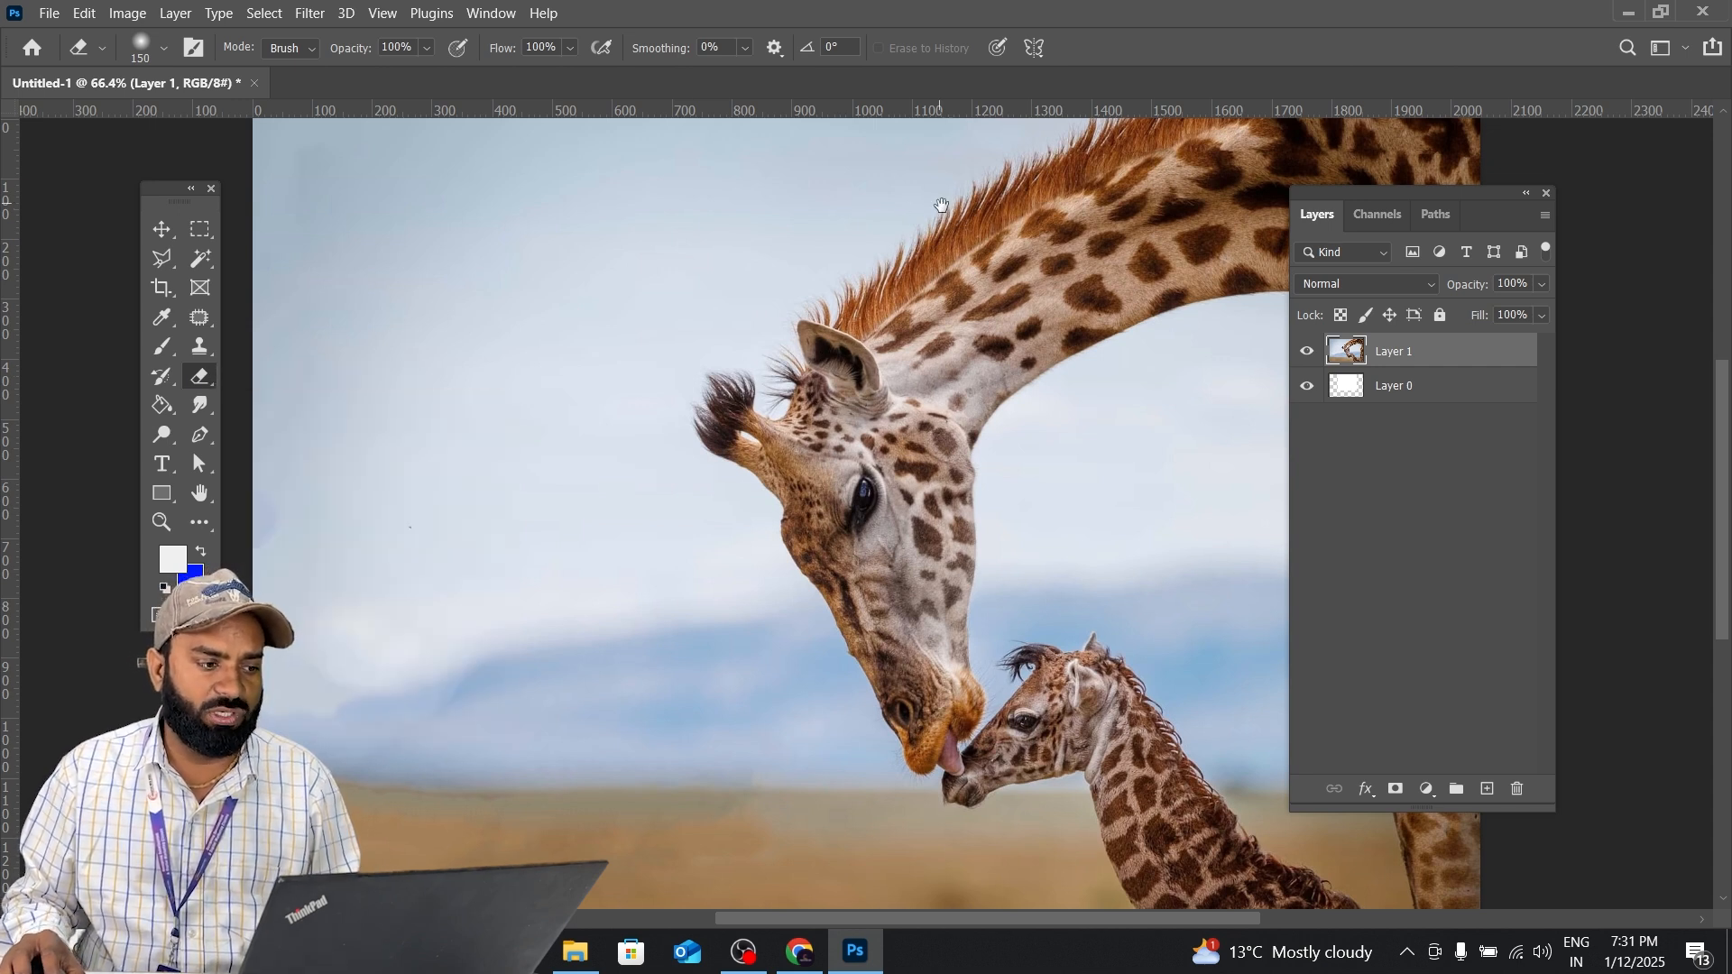
{"action": "left_click_drag", "start_coordinate": [938, 211], "coordinate": [919, 271]}
{"action": "left_click", "coordinate": [165, 49]}
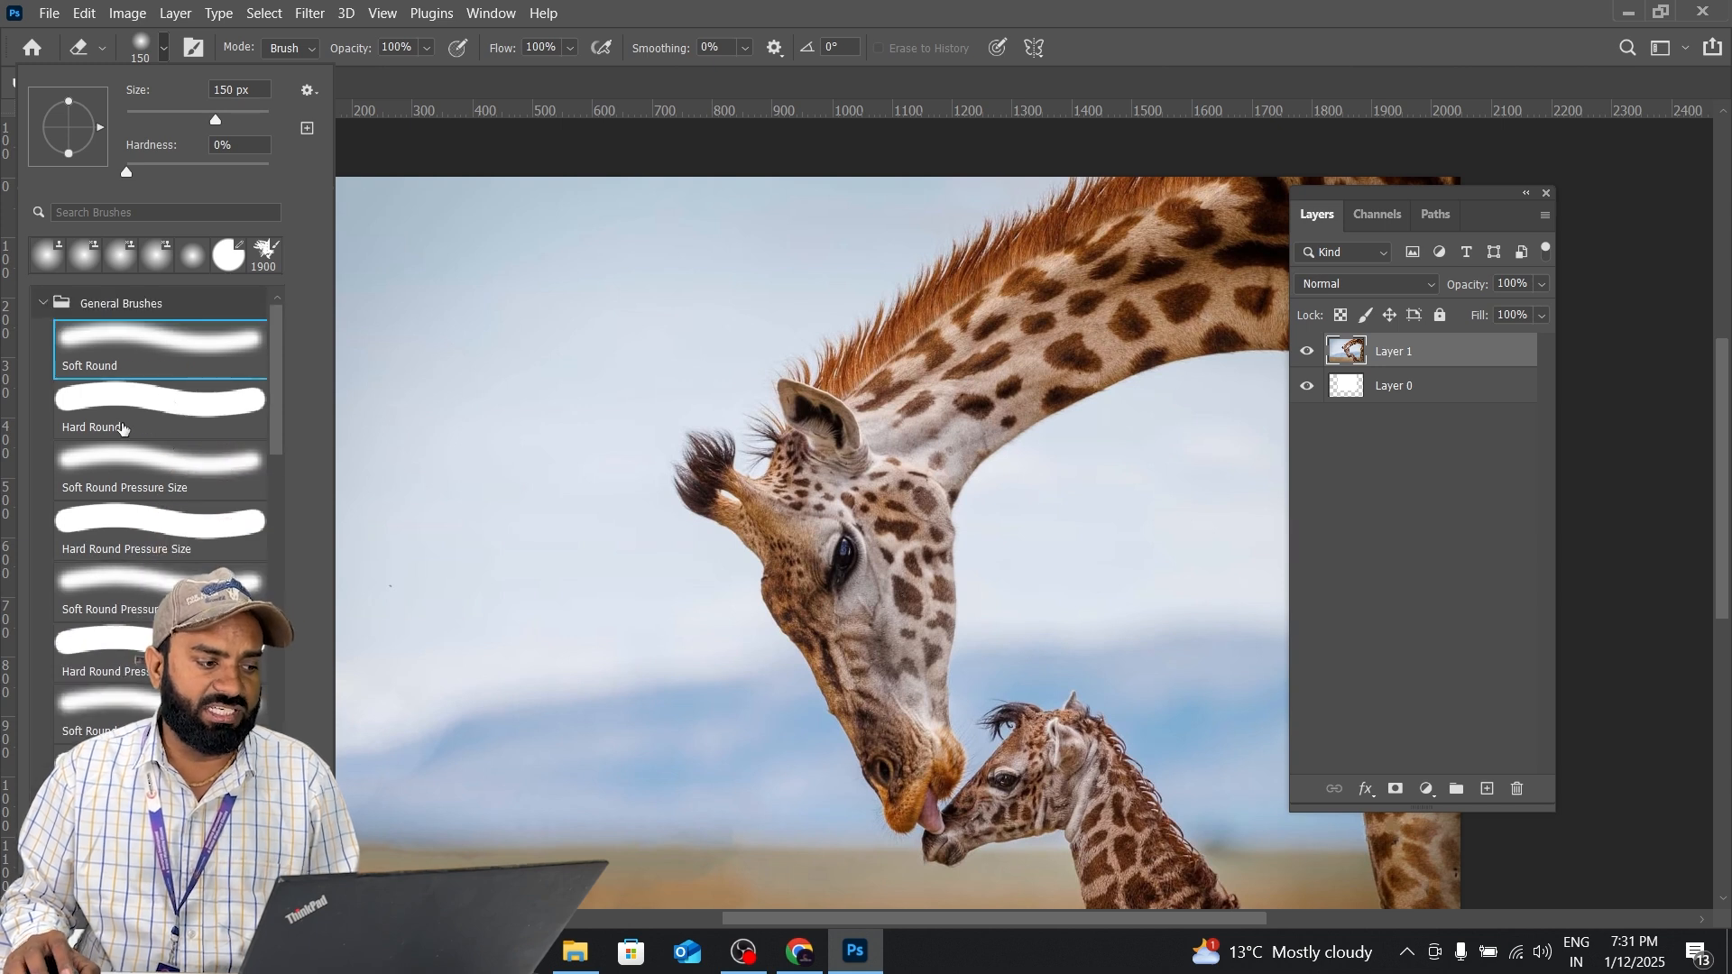
{"action": "key", "text": "Escape"}
{"action": "key", "text": "bracketright"}
{"action": "mouse_move", "coordinate": [622, 255]}
{"action": "left_mouse_down"}
{"action": "mouse_move", "coordinate": [821, 212]}
{"action": "mouse_move", "coordinate": [663, 262]}
{"action": "mouse_move", "coordinate": [646, 204]}
{"action": "mouse_move", "coordinate": [428, 355]}
{"action": "mouse_move", "coordinate": [627, 201]}
{"action": "mouse_move", "coordinate": [768, 201]}
{"action": "mouse_move", "coordinate": [334, 303]}
{"action": "left_mouse_up"}
Enlarge the eraser brush to 500 px and hide Layer 0.
{"action": "key", "text": "bracketright"}
{"action": "key", "text": "bracketright"}
{"action": "key", "text": "bracketright"}
{"action": "key", "text": "bracketright"}
{"action": "key", "text": "bracketright"}
{"action": "left_click", "coordinate": [1307, 386]}
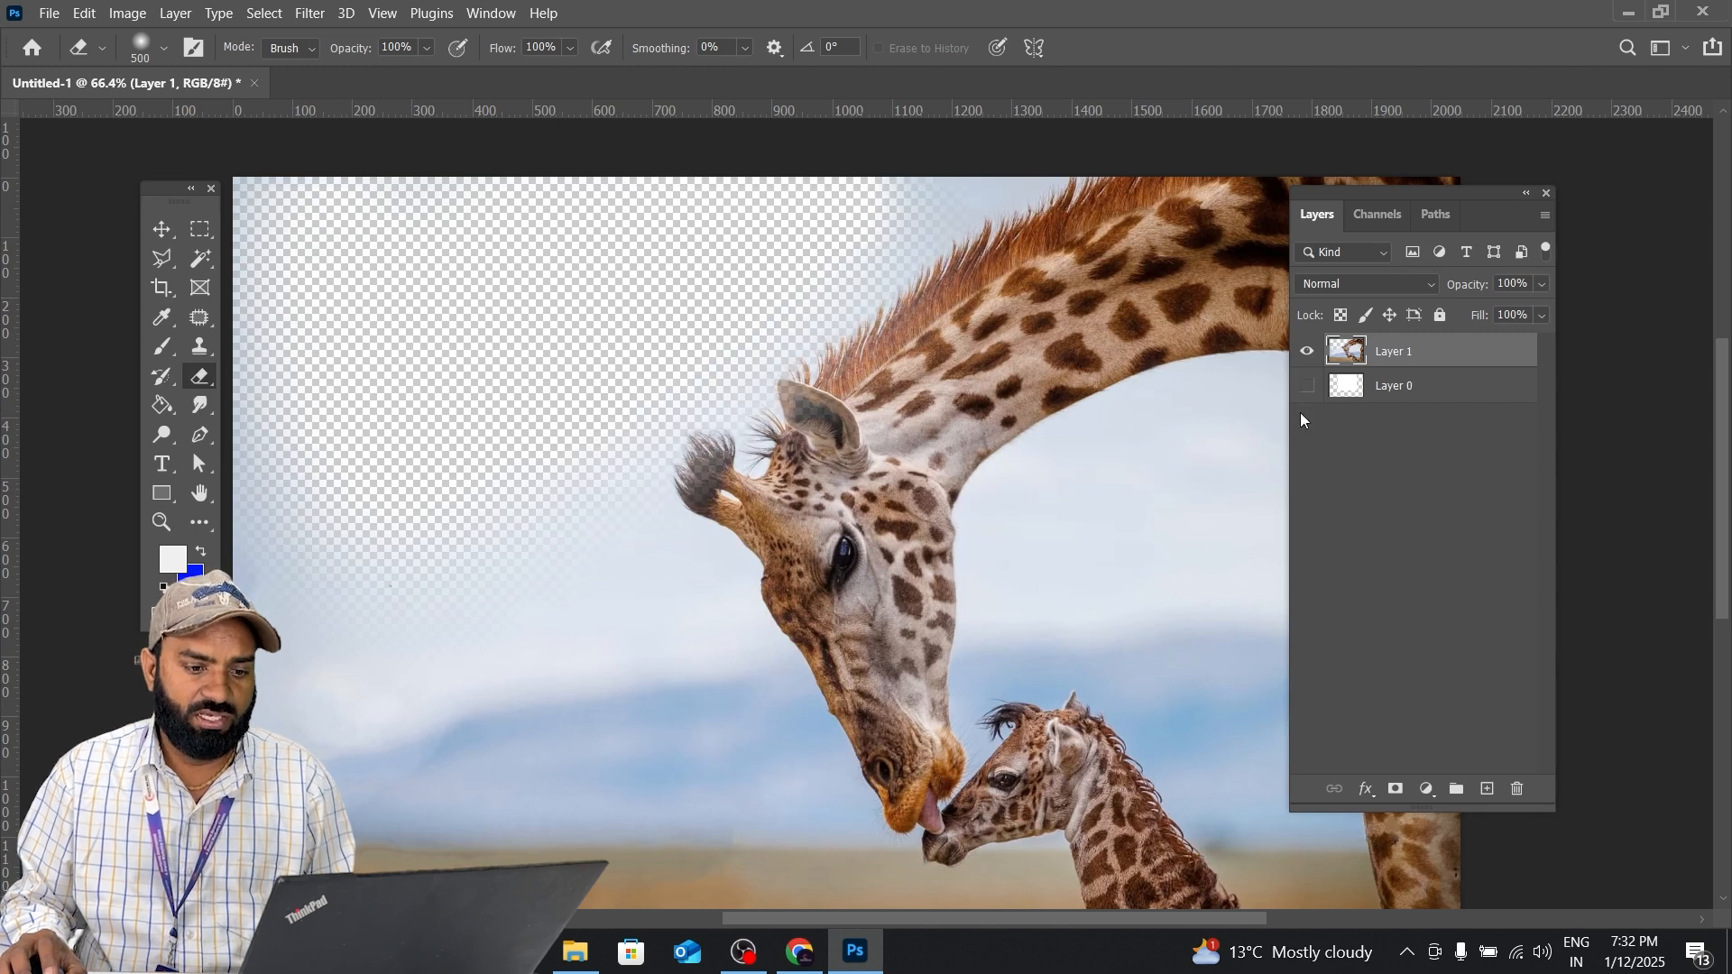
Erase more of the sky beside the adult giraffe's head, and undo the recent changes.
{"action": "mouse_move", "coordinate": [495, 414]}
{"action": "left_mouse_down"}
{"action": "mouse_move", "coordinate": [325, 535]}
{"action": "mouse_move", "coordinate": [416, 697]}
{"action": "mouse_move", "coordinate": [613, 554]}
{"action": "left_mouse_up"}
{"action": "key", "text": "ctrl+z"}
{"action": "key", "text": "ctrl+z"}
{"action": "key", "text": "ctrl+z"}
{"action": "key", "text": "ctrl+z"}
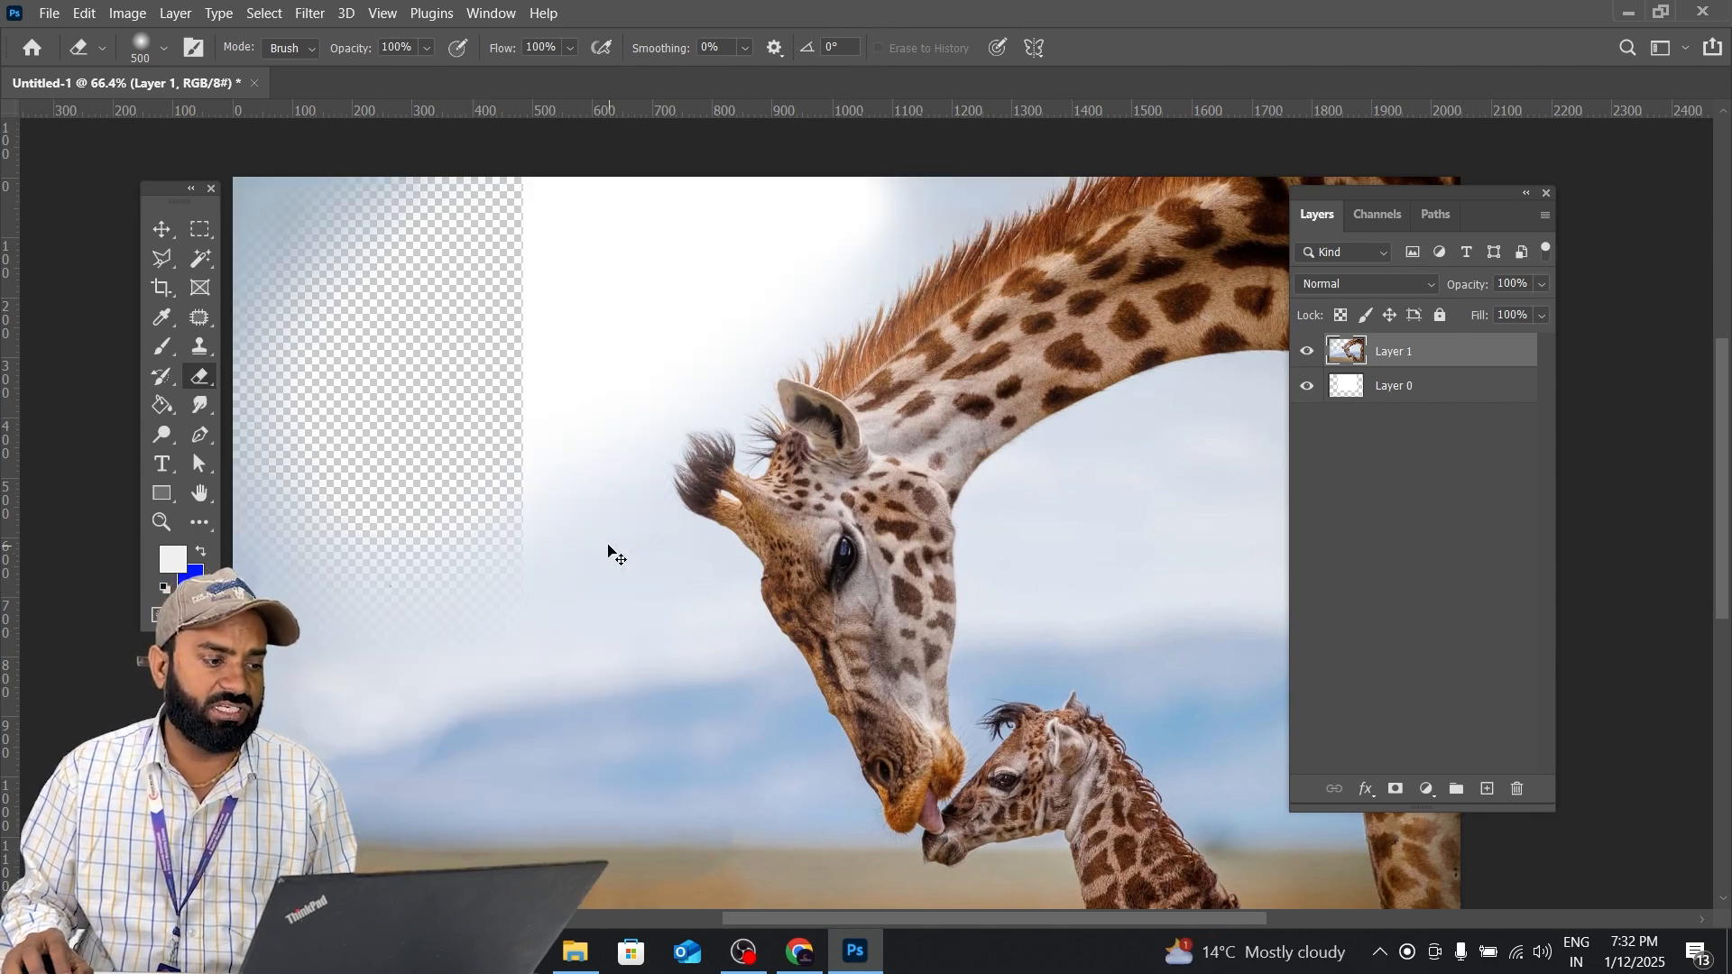
Hide Layer 0, erase a vertical band of sky with the Hard Round brush, and undo that stroke.
{"action": "left_click", "coordinate": [1307, 386]}
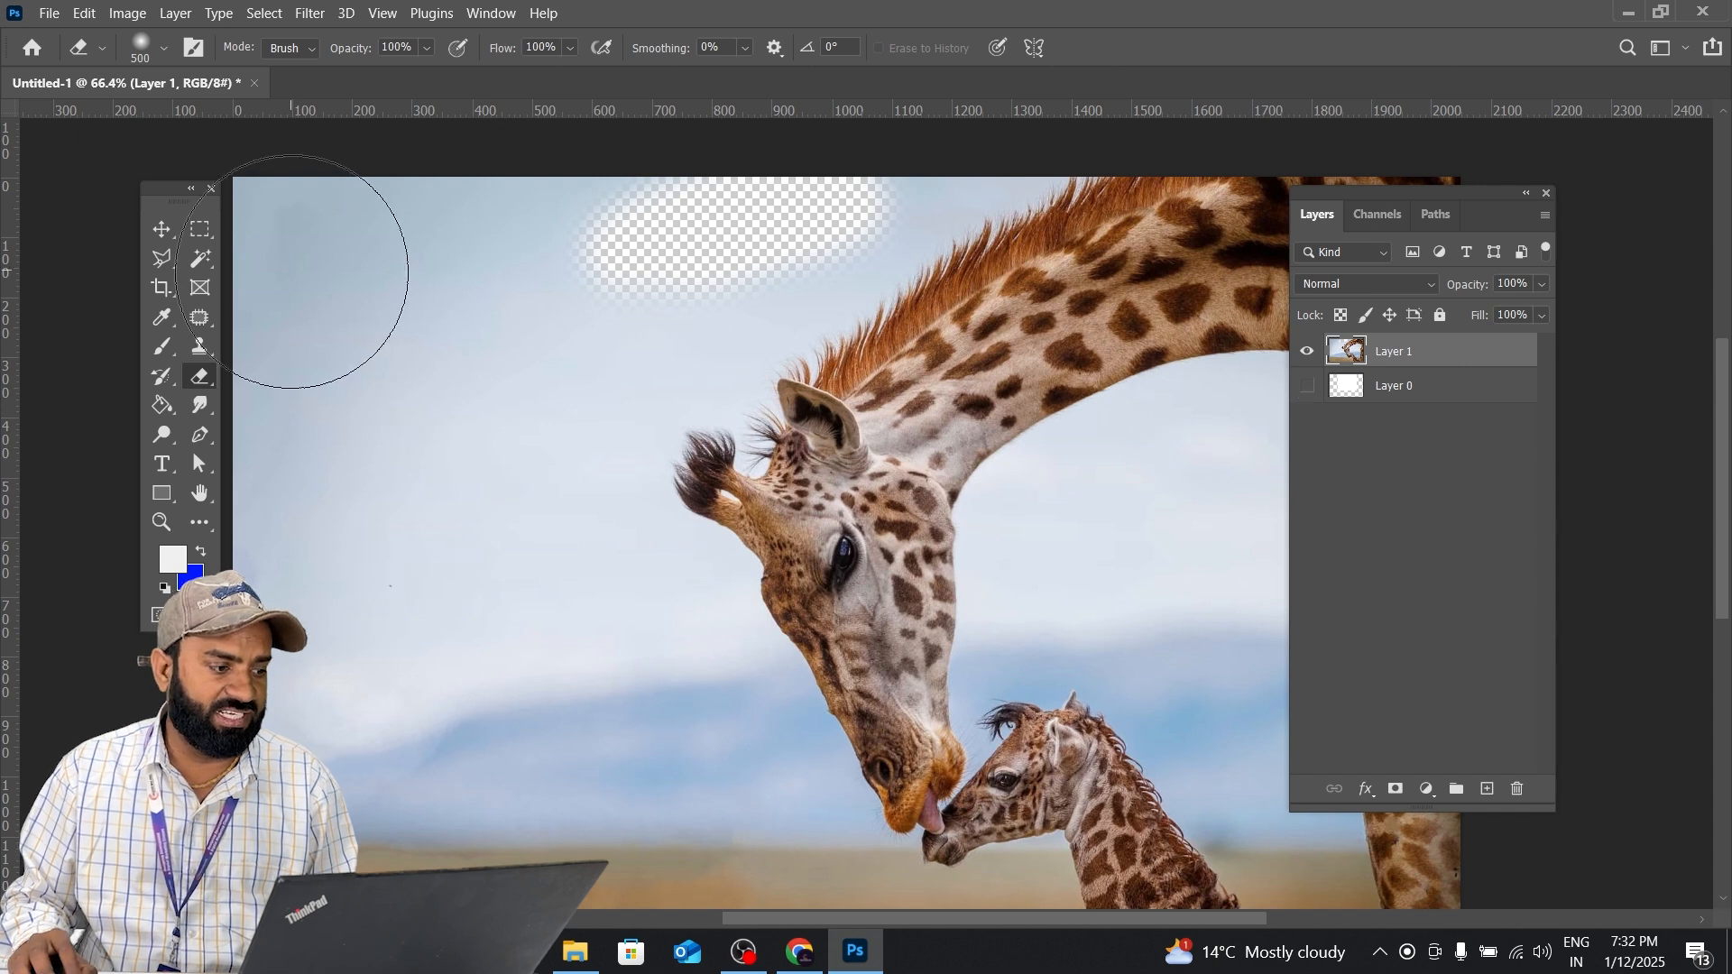
{"action": "left_click", "coordinate": [163, 48]}
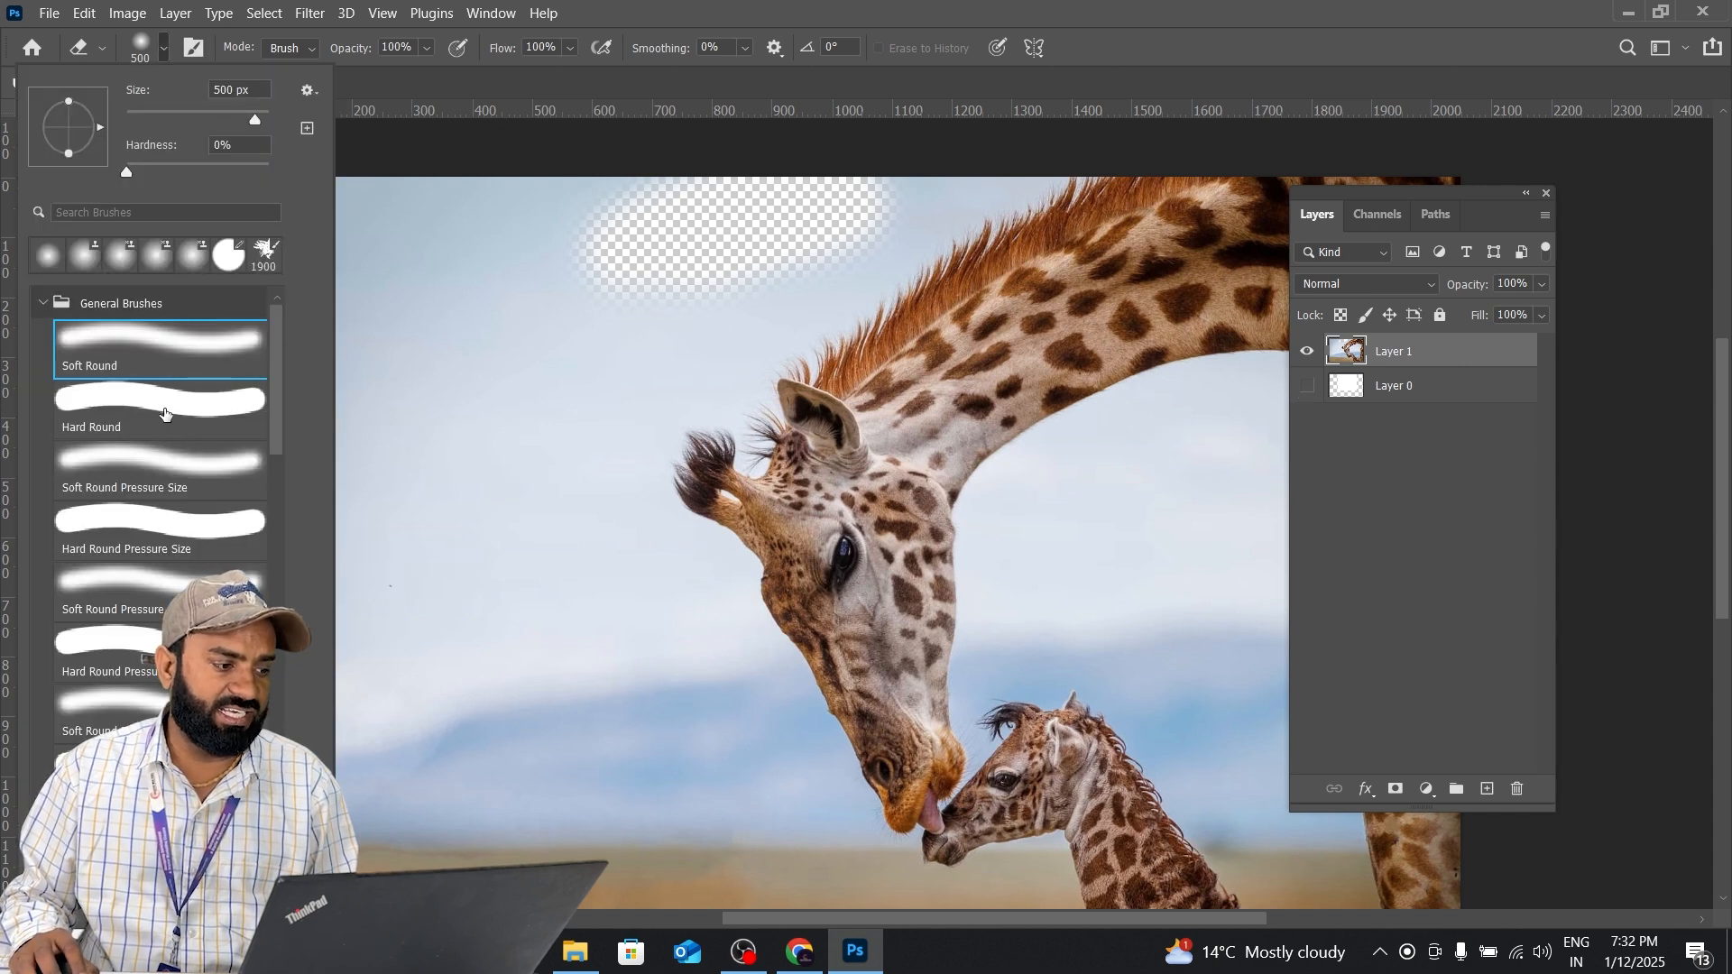
{"action": "double_click", "coordinate": [232, 465]}
{"action": "left_click_drag", "start_coordinate": [464, 213], "coordinate": [424, 767]}
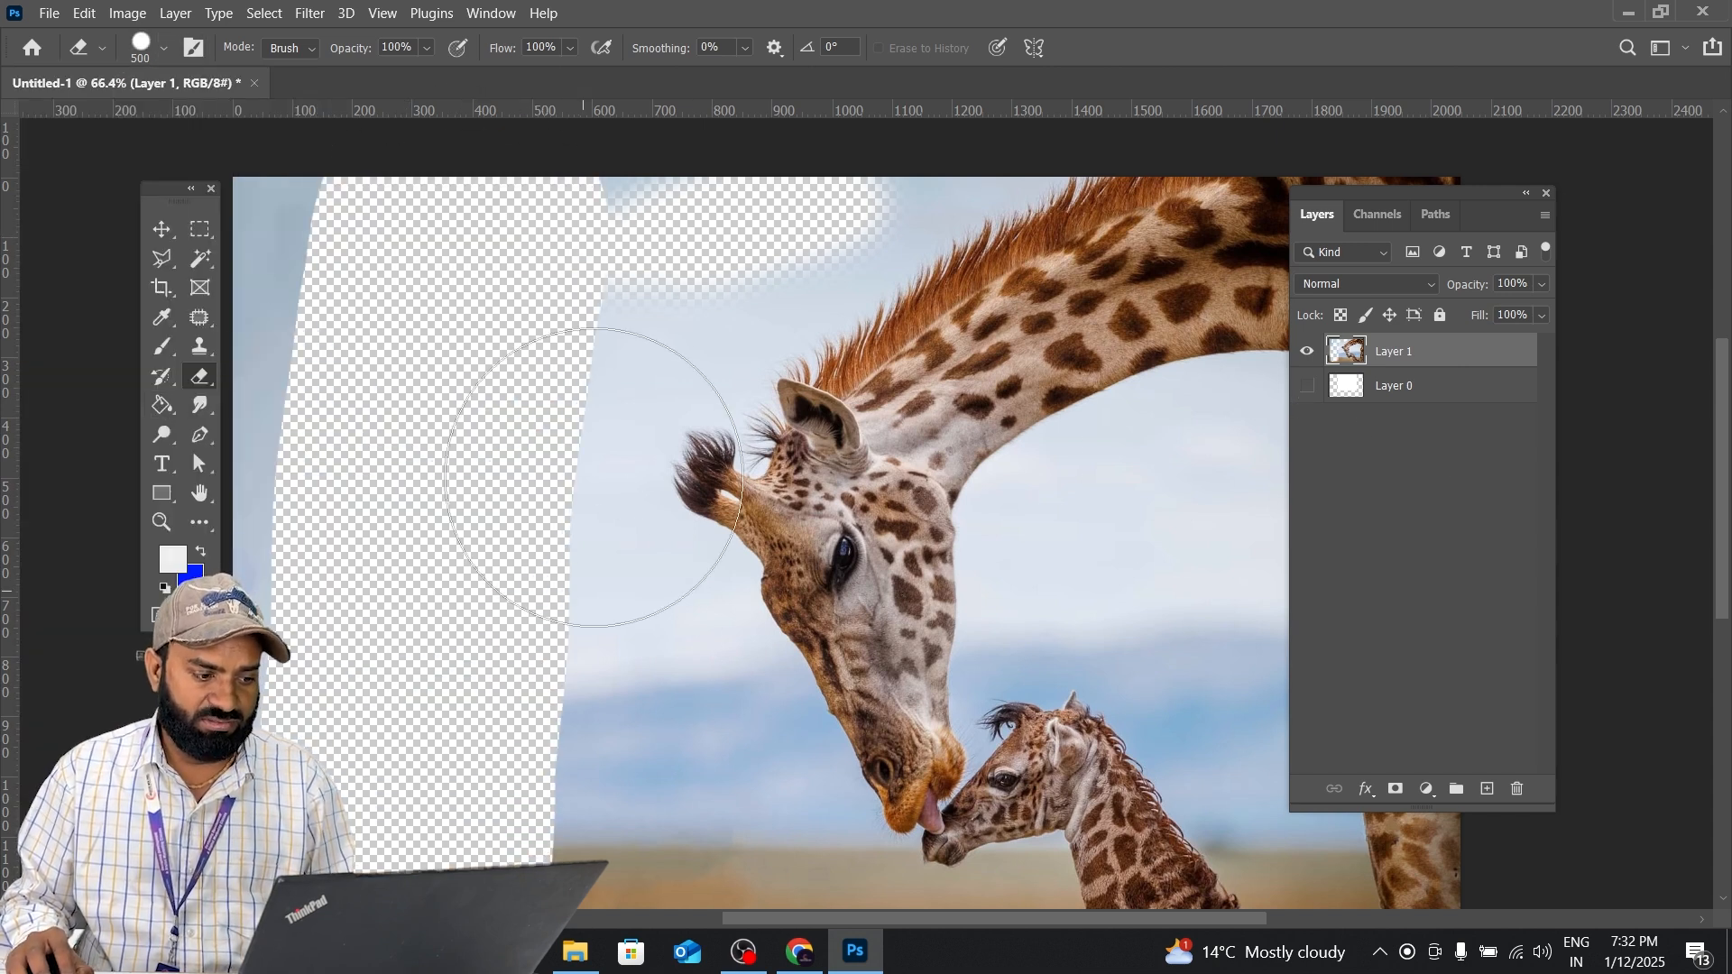
{"action": "key", "text": "ctrl+z"}
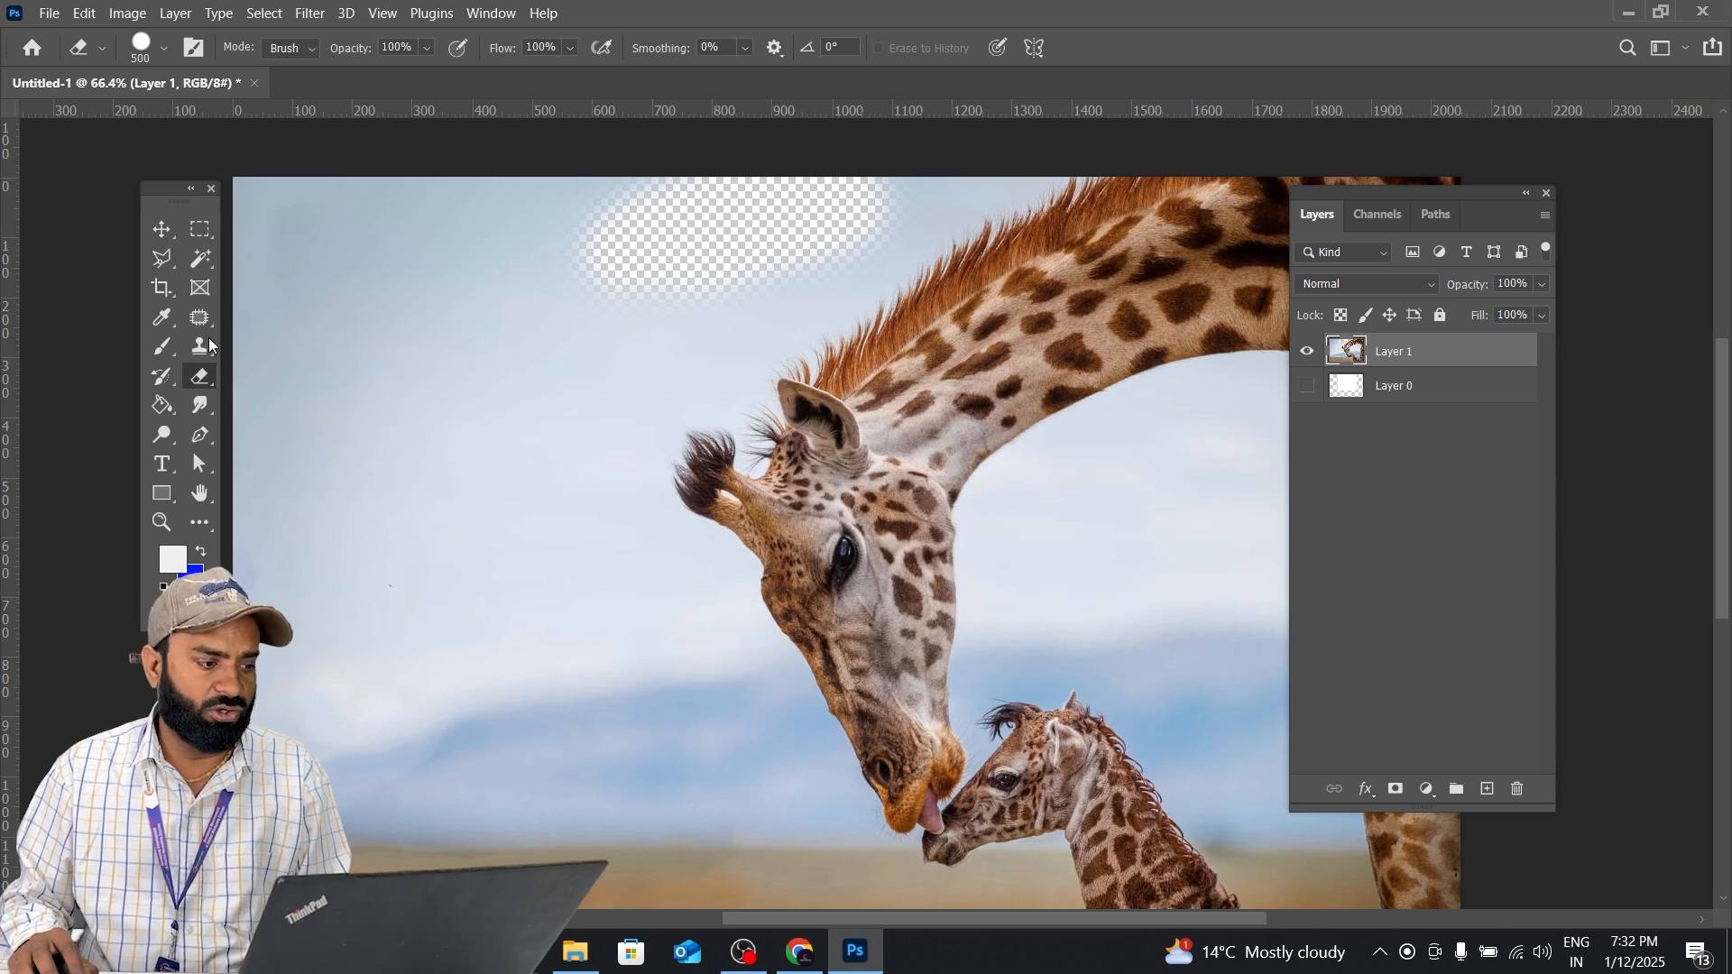
Switch the eraser to the Soft Round brush, erase down through the sky beside the giraffe, and undo the erasing.
{"action": "left_click", "coordinate": [163, 48]}
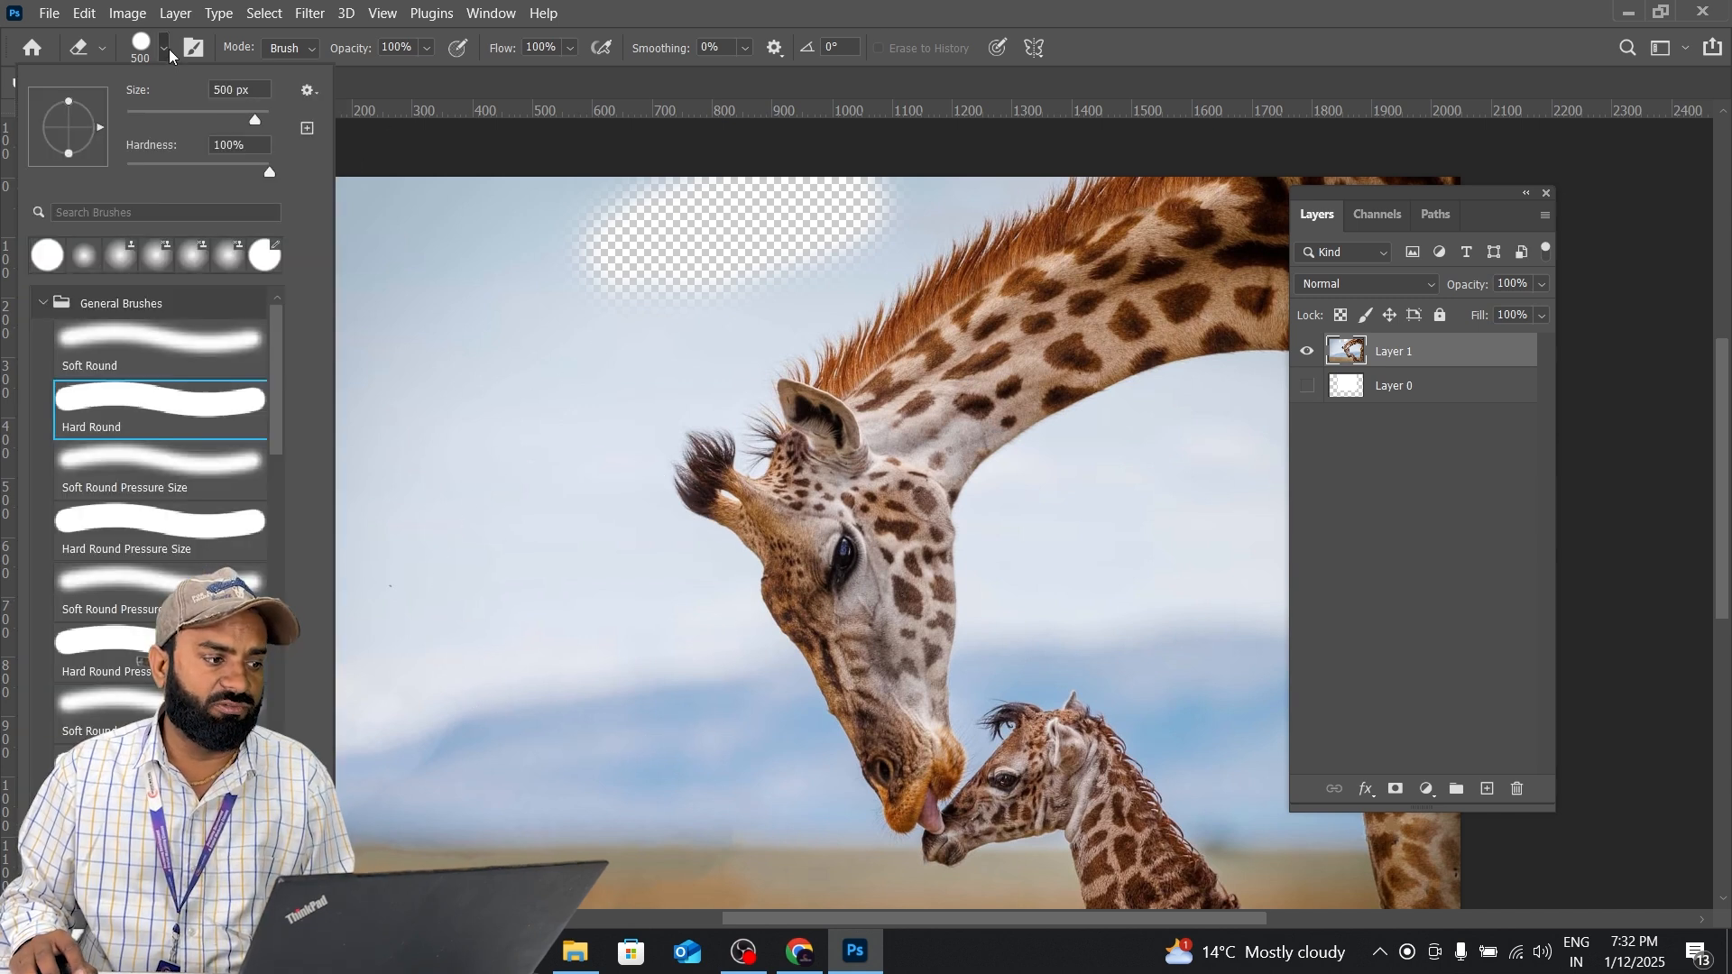
{"action": "double_click", "coordinate": [115, 342]}
{"action": "mouse_move", "coordinate": [560, 213]}
{"action": "left_mouse_down"}
{"action": "mouse_move", "coordinate": [418, 542]}
{"action": "mouse_move", "coordinate": [746, 240]}
{"action": "mouse_move", "coordinate": [677, 214]}
{"action": "mouse_move", "coordinate": [970, 90]}
{"action": "mouse_move", "coordinate": [271, 348]}
{"action": "mouse_move", "coordinate": [580, 773]}
{"action": "mouse_move", "coordinate": [647, 668]}
{"action": "mouse_move", "coordinate": [715, 831]}
{"action": "mouse_move", "coordinate": [580, 793]}
{"action": "mouse_move", "coordinate": [619, 831]}
{"action": "left_mouse_up"}
{"action": "key", "text": "ctrl+z"}
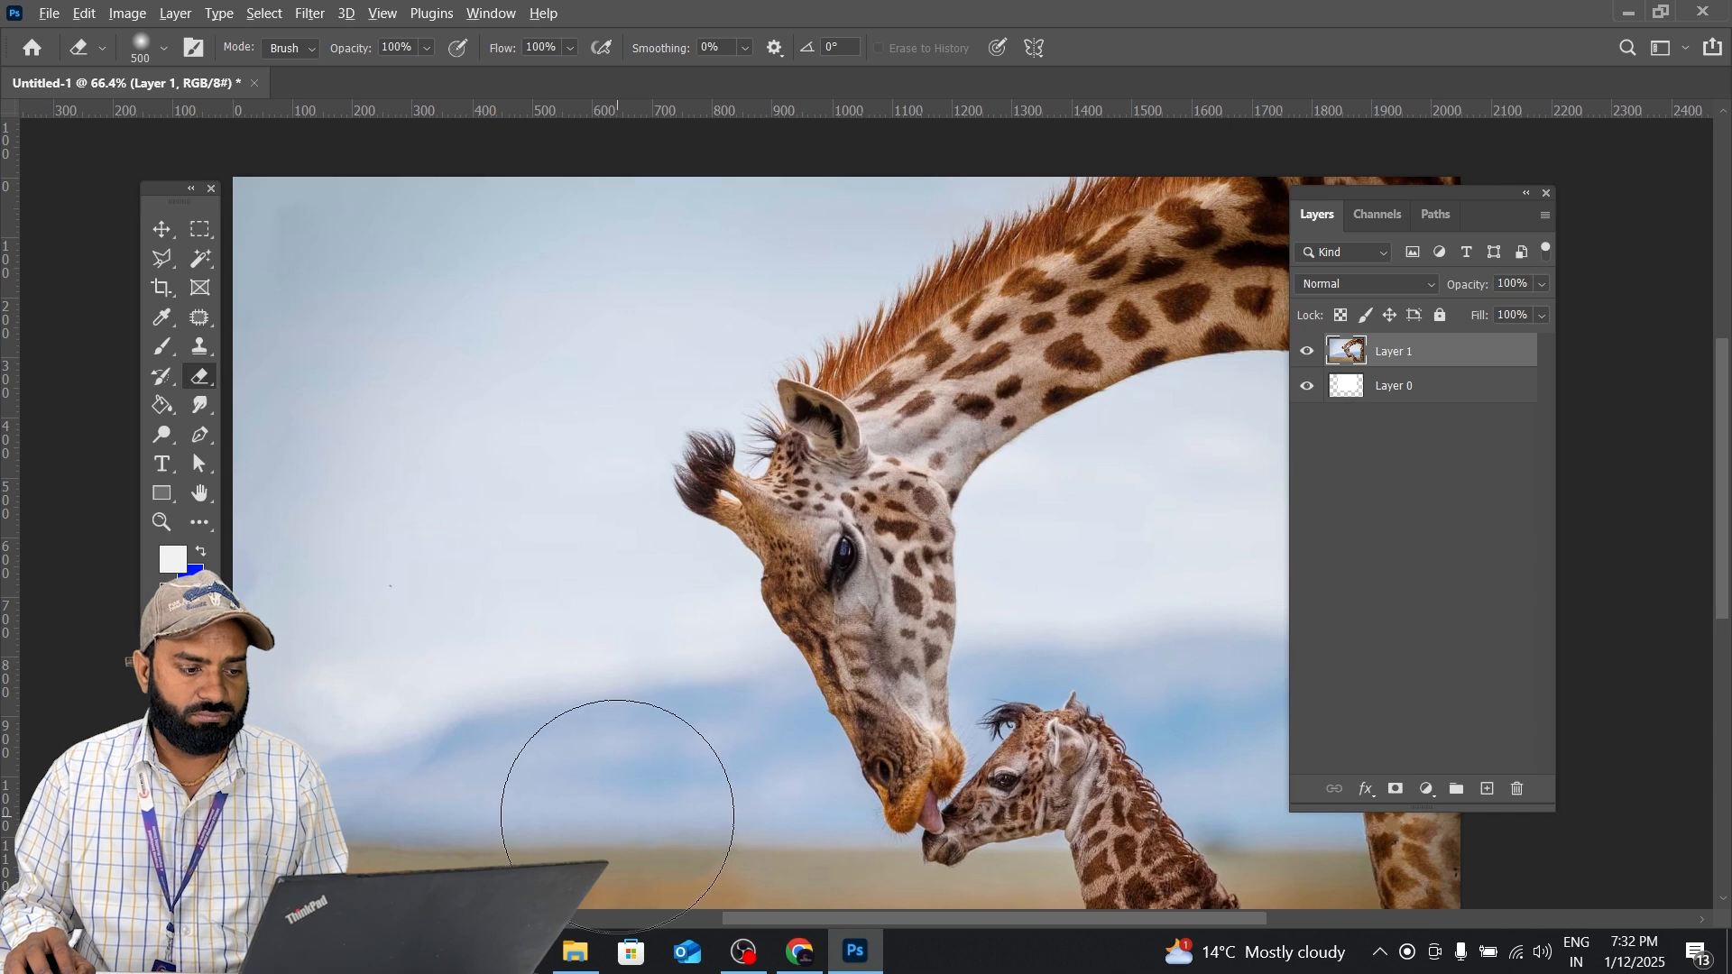
Switch to the Google Images results, open the related Giraffe - Blair Drummond Safari Park photo, and copy the image.
{"action": "key", "text": "alt+Tab"}
{"action": "scroll", "coordinate": [1150, 582], "scroll_direction": "down", "scroll_amount": 4}
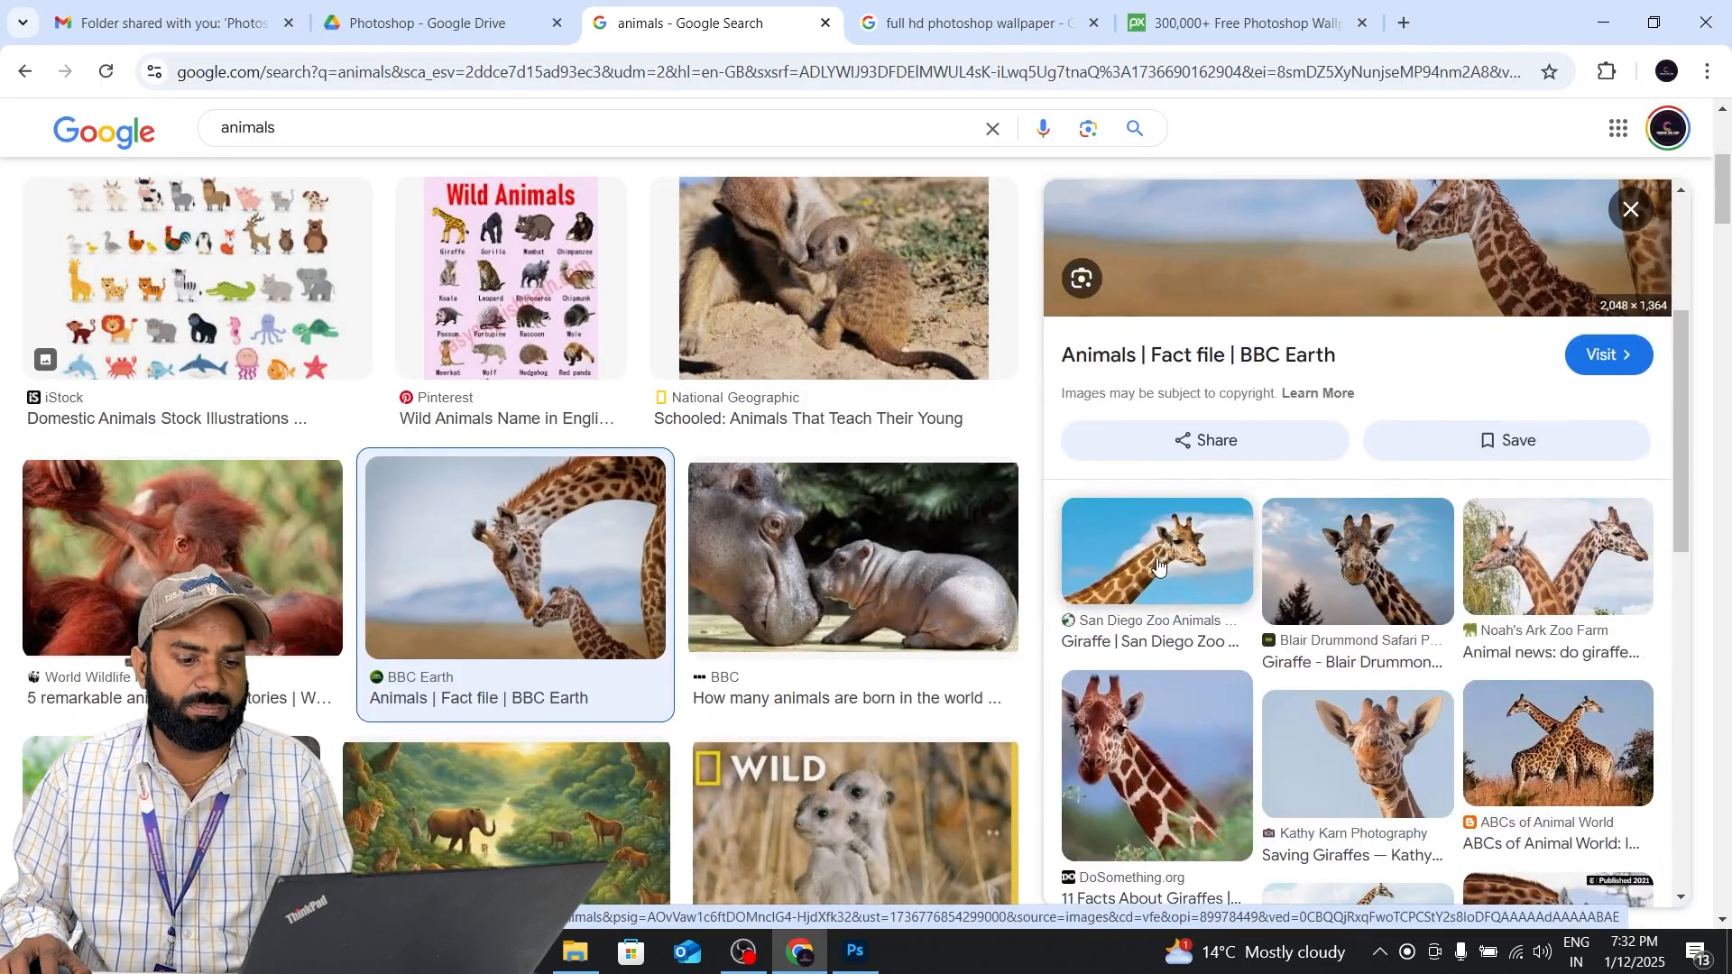
{"action": "scroll", "coordinate": [1259, 467], "scroll_direction": "down", "scroll_amount": 3}
{"action": "left_click", "coordinate": [1361, 366]}
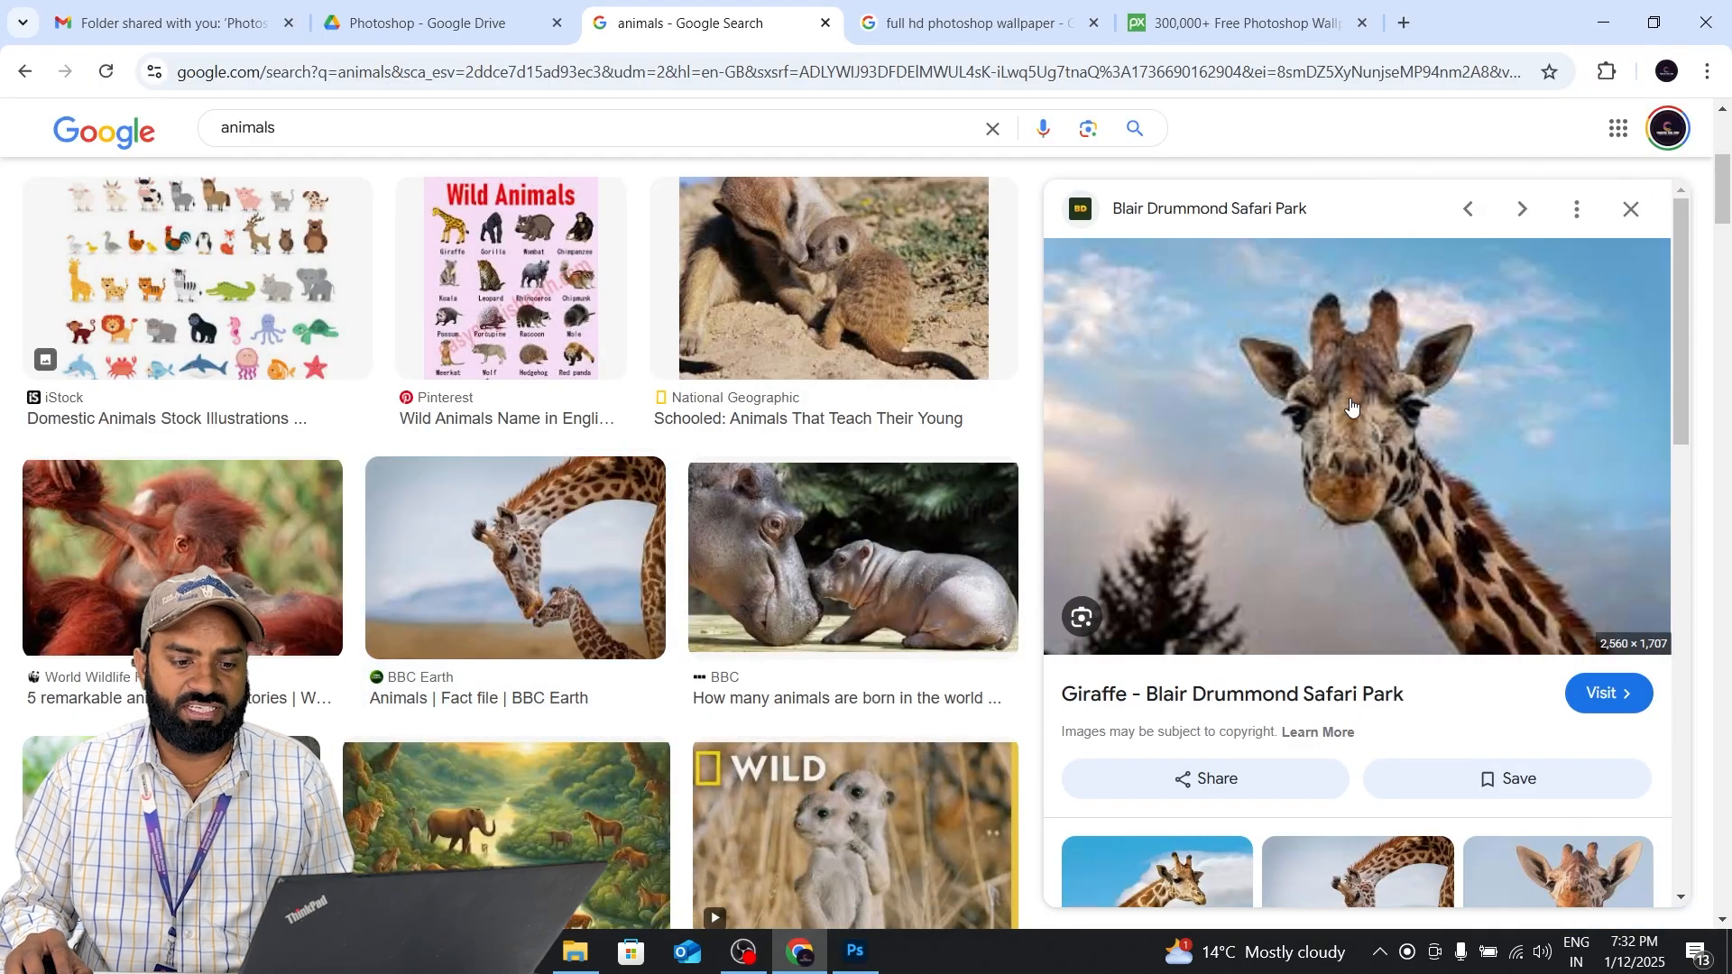
{"action": "right_click", "coordinate": [1302, 377]}
{"action": "left_click", "coordinate": [1381, 758]}
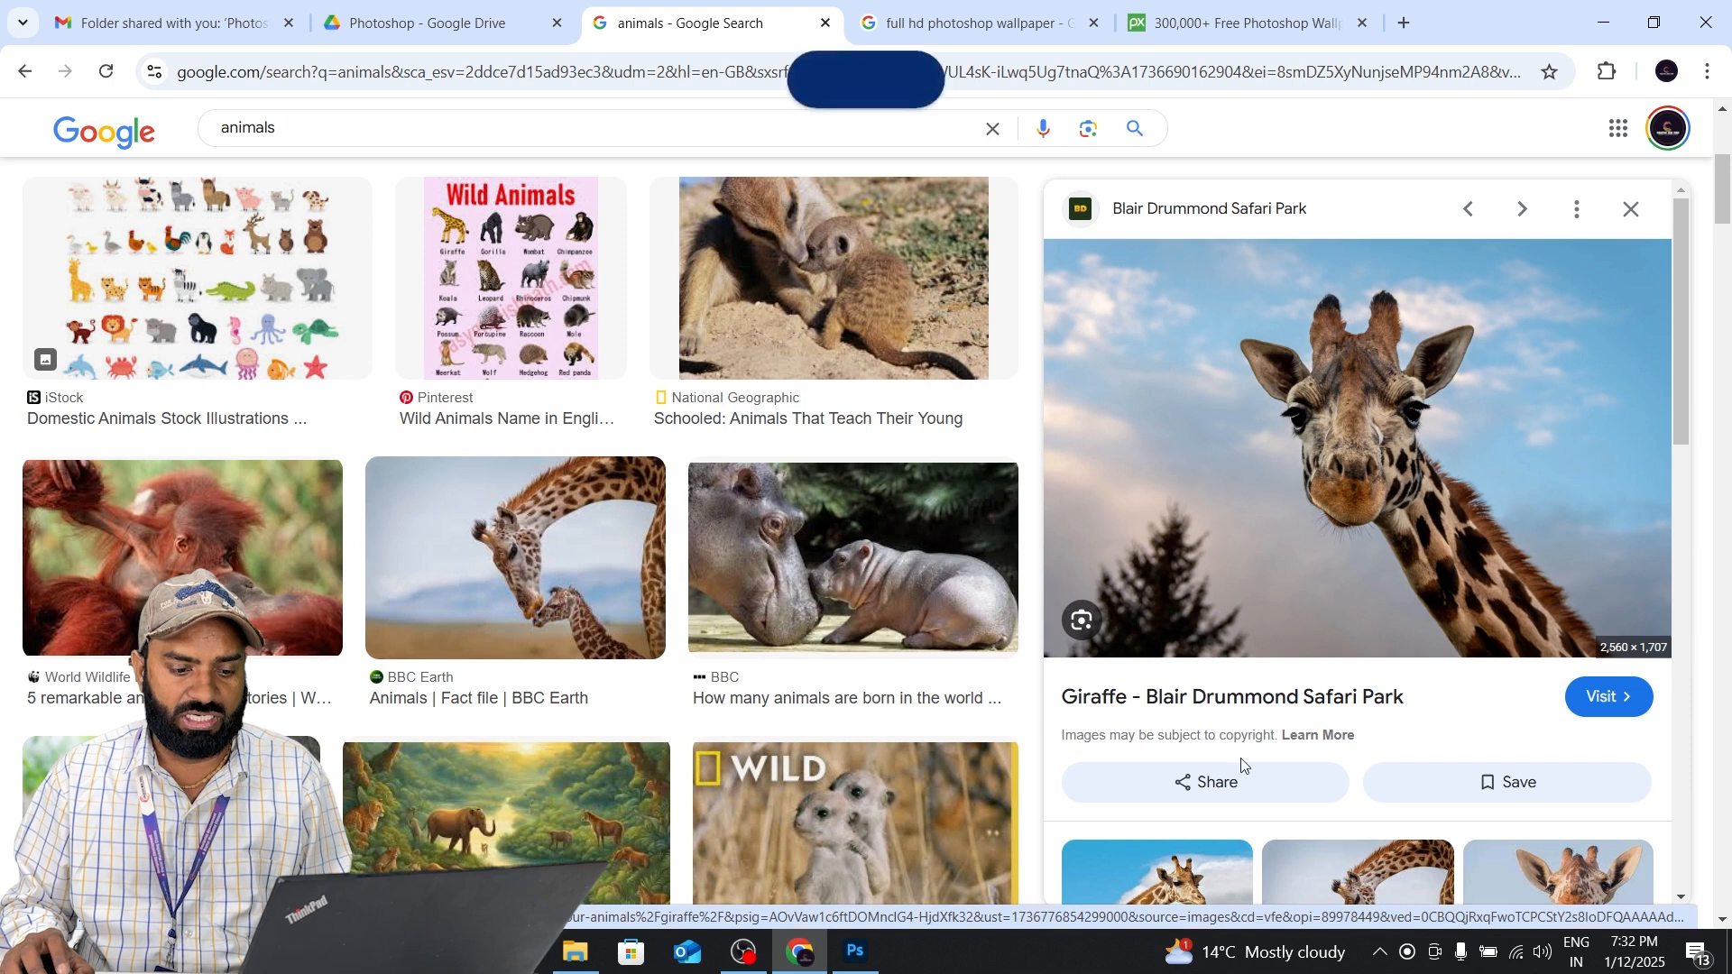
Paste the copied giraffe photo into the Photoshop document, flip it horizontally, and align it near the canvas's left edge.
{"action": "key", "text": "alt+Tab"}
{"action": "key", "text": "ctrl+v"}
{"action": "key", "text": "Tab"}
{"action": "key", "text": "ctrl+t"}
{"action": "right_click", "coordinate": [1042, 592]}
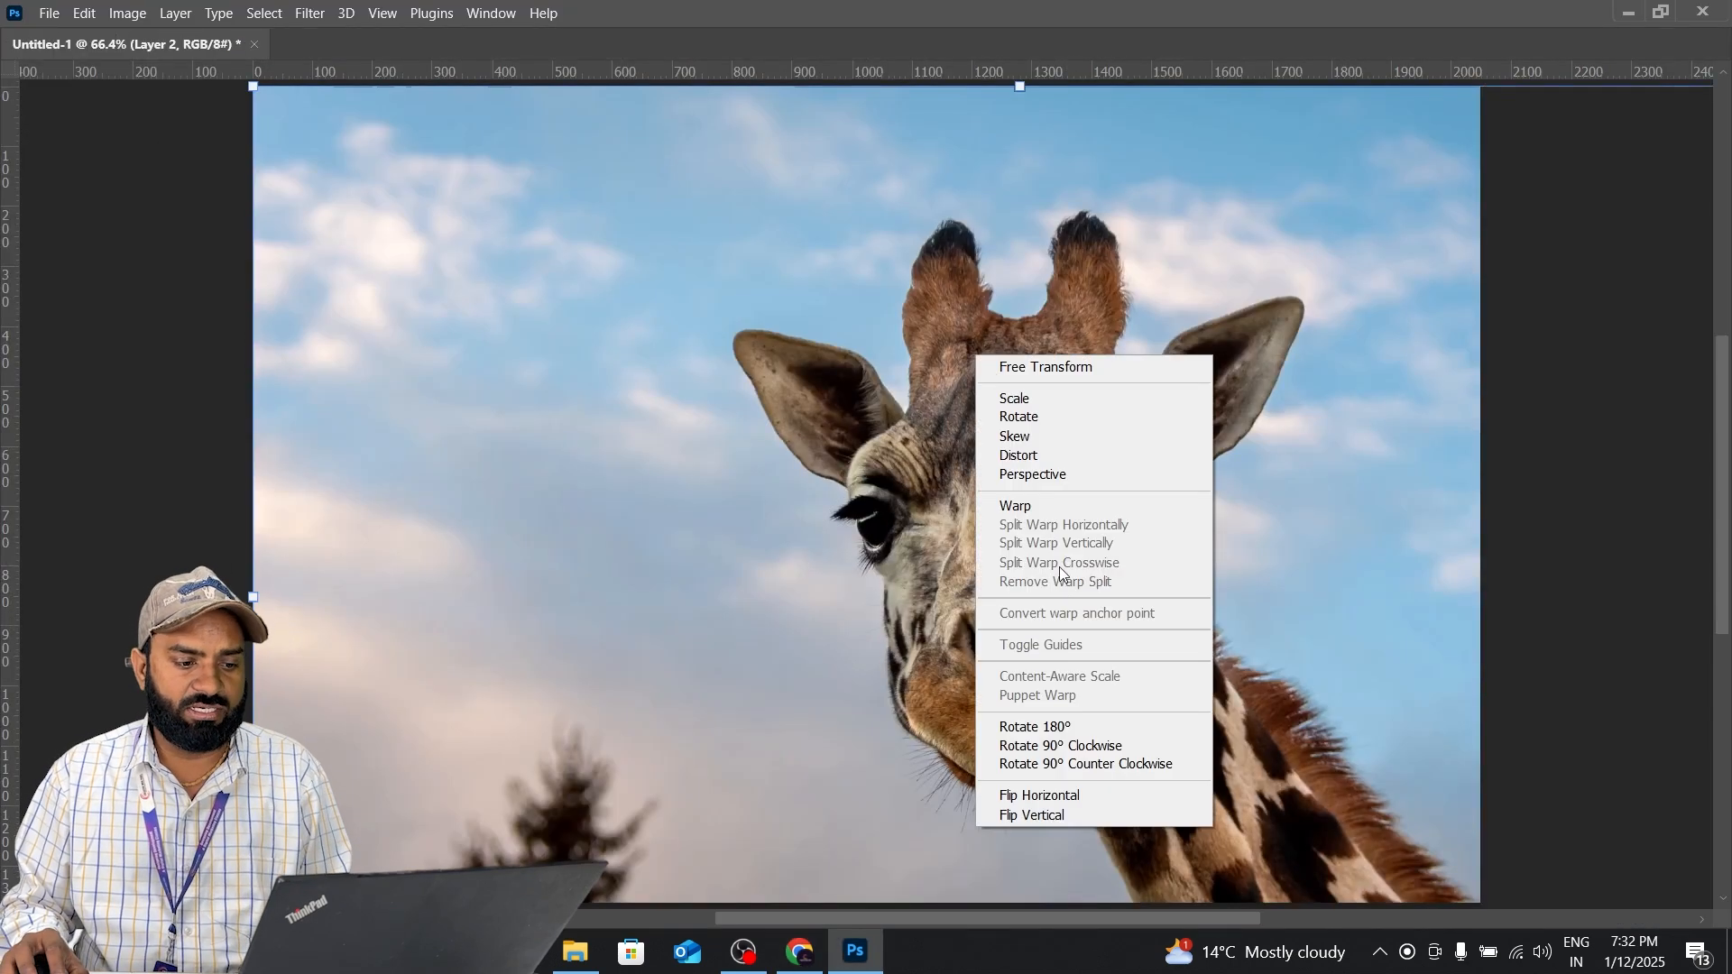
{"action": "left_click", "coordinate": [1064, 799]}
{"action": "left_click_drag", "start_coordinate": [1069, 585], "coordinate": [625, 520]}
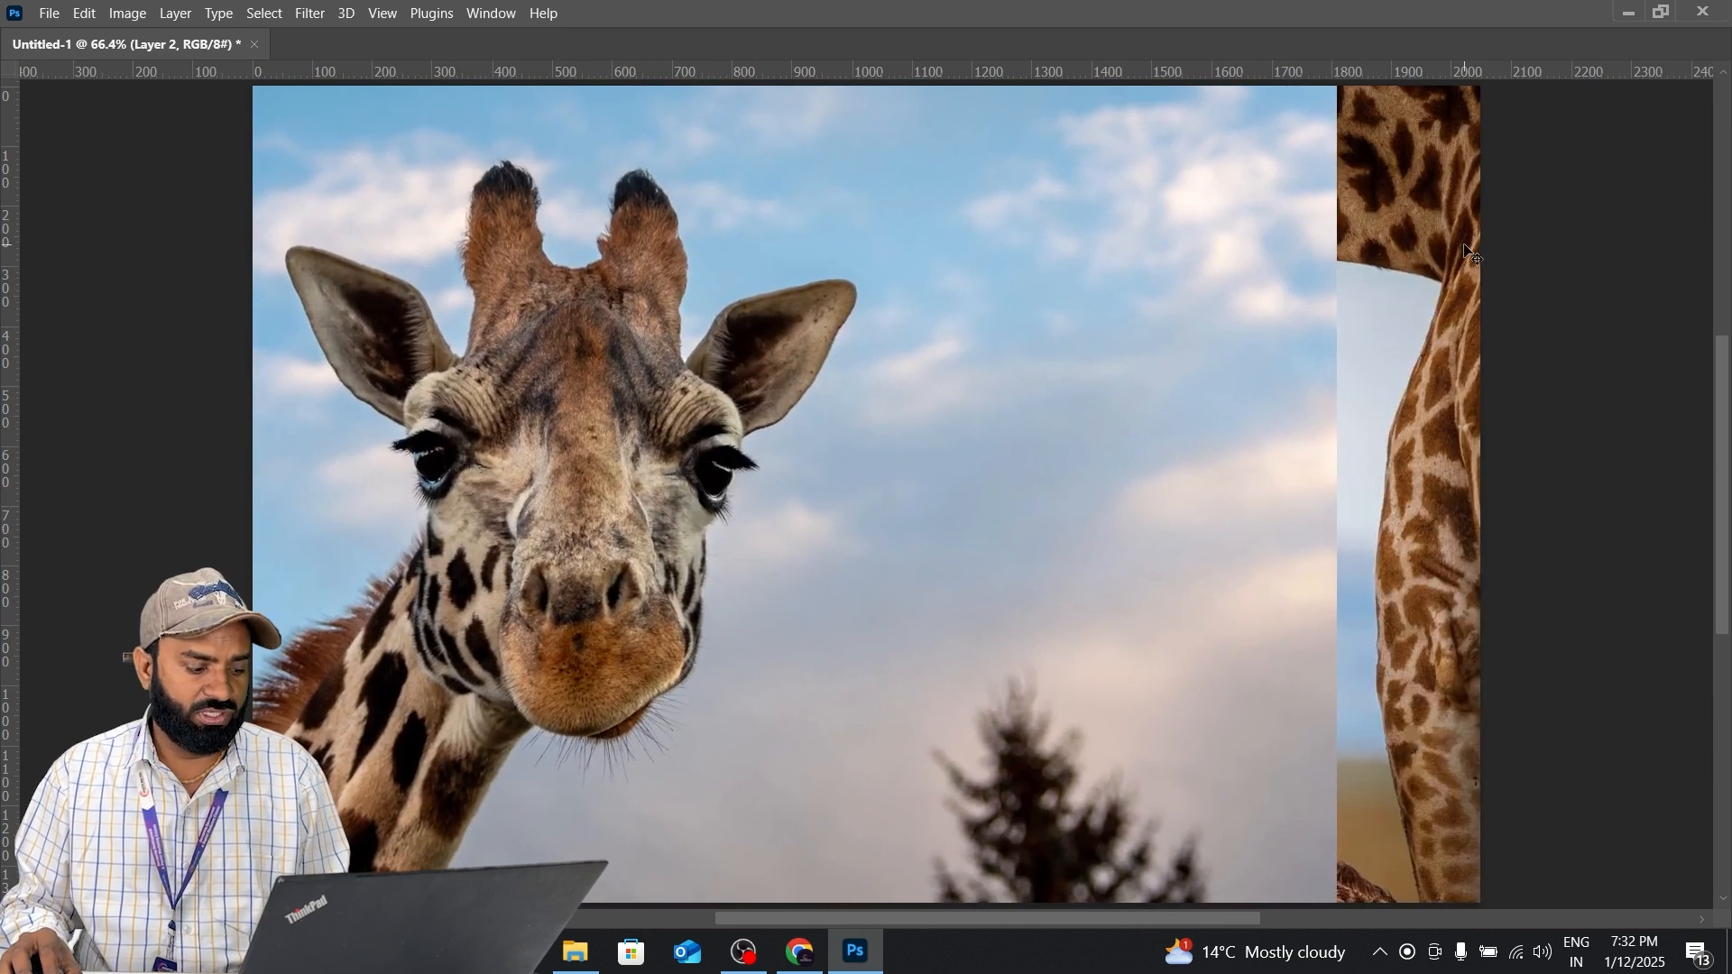
Erase the new photo's sky over the nuzzling giraffes, and reposition both photos so the giraffe heads stand apart.
{"action": "key", "text": "e"}
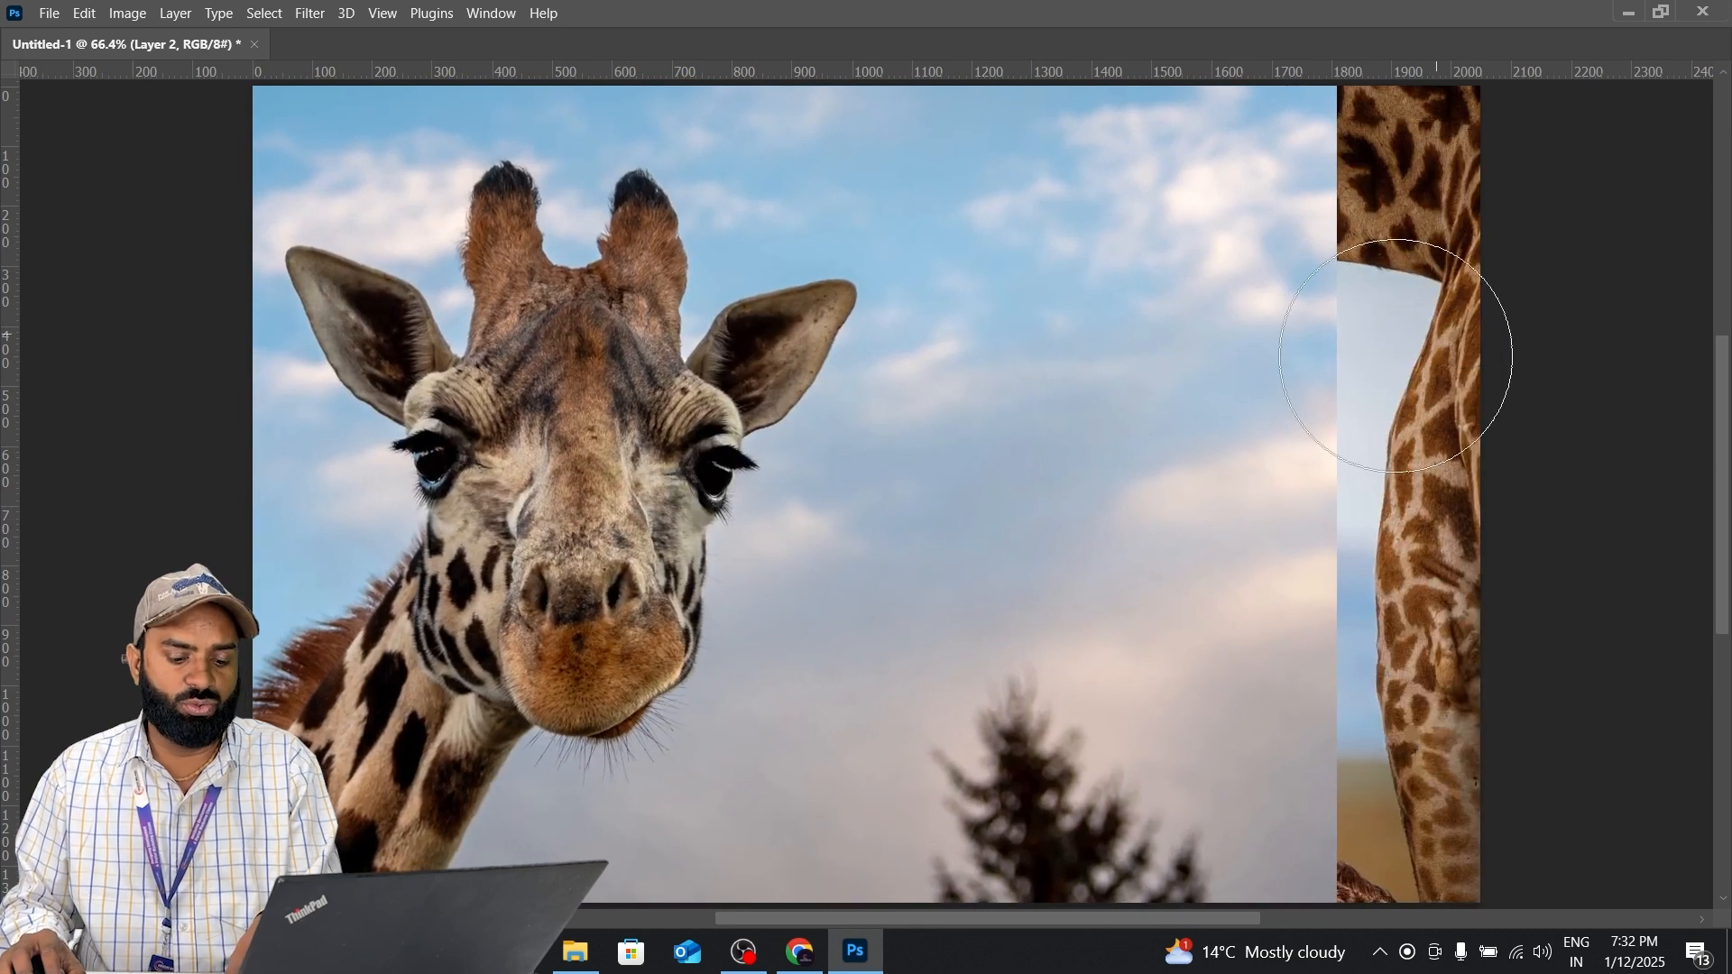
{"action": "mouse_move", "coordinate": [1349, 262]}
{"action": "left_mouse_down"}
{"action": "mouse_move", "coordinate": [1339, 699]}
{"action": "mouse_move", "coordinate": [1258, 243]}
{"action": "mouse_move", "coordinate": [902, 722]}
{"action": "mouse_move", "coordinate": [1121, 280]}
{"action": "mouse_move", "coordinate": [1209, 271]}
{"action": "left_mouse_up"}
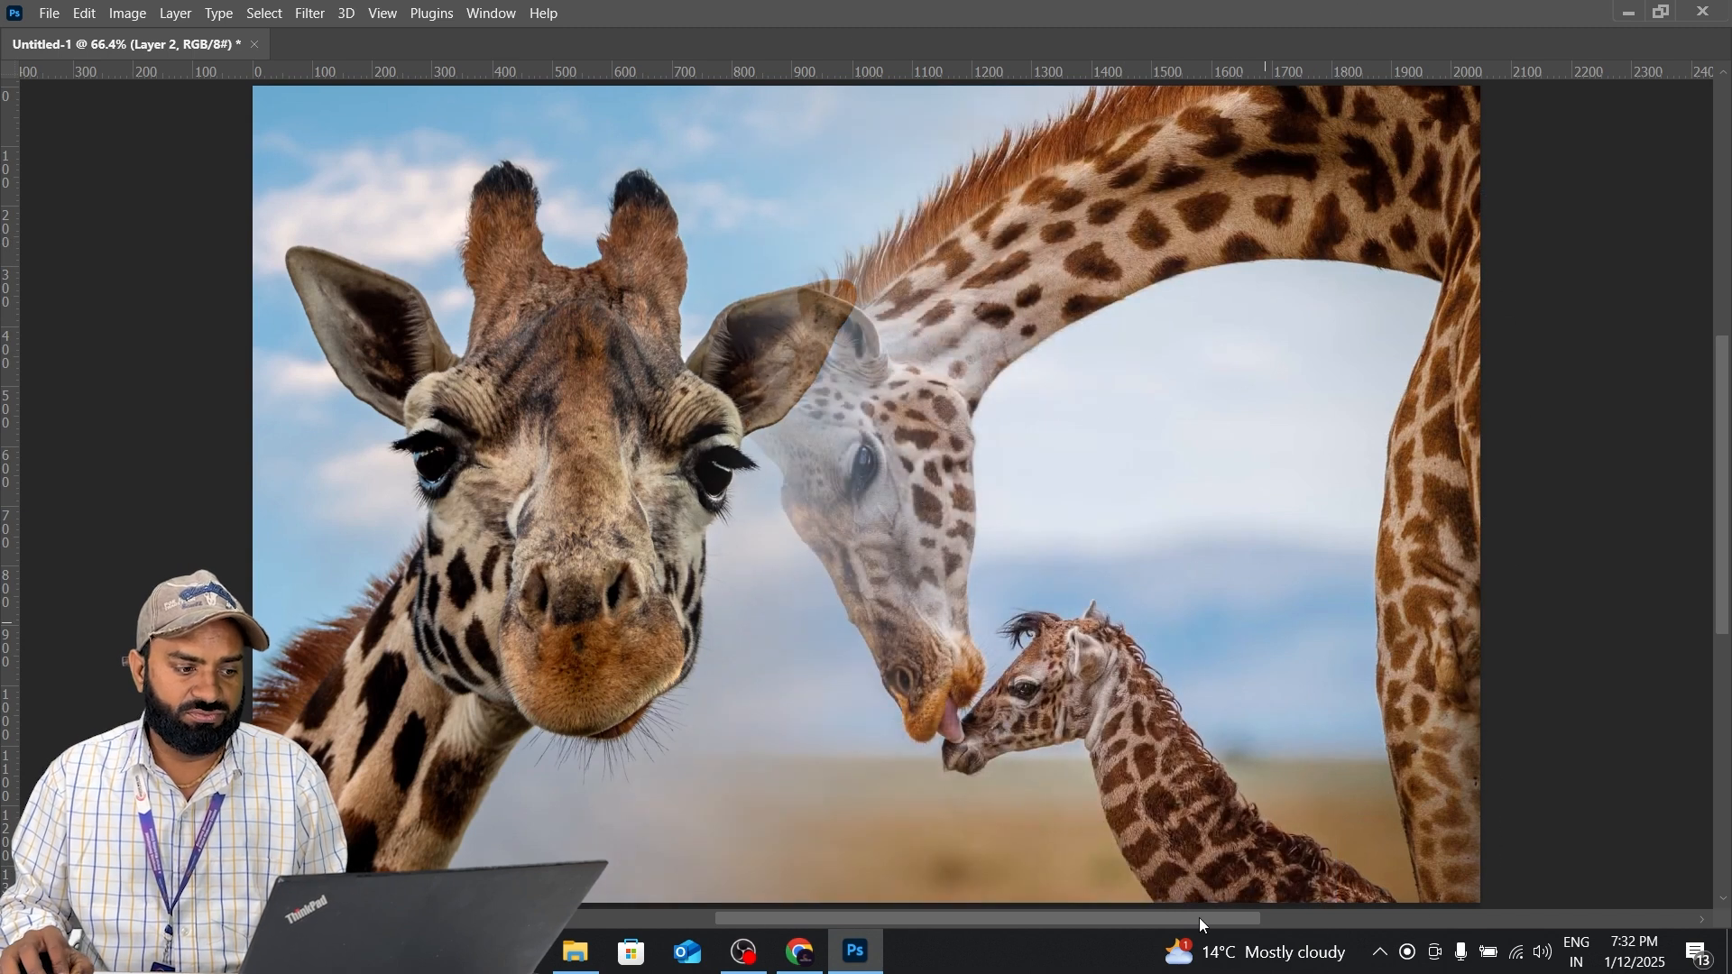
{"action": "left_click_drag", "start_coordinate": [649, 406], "coordinate": [595, 388]}
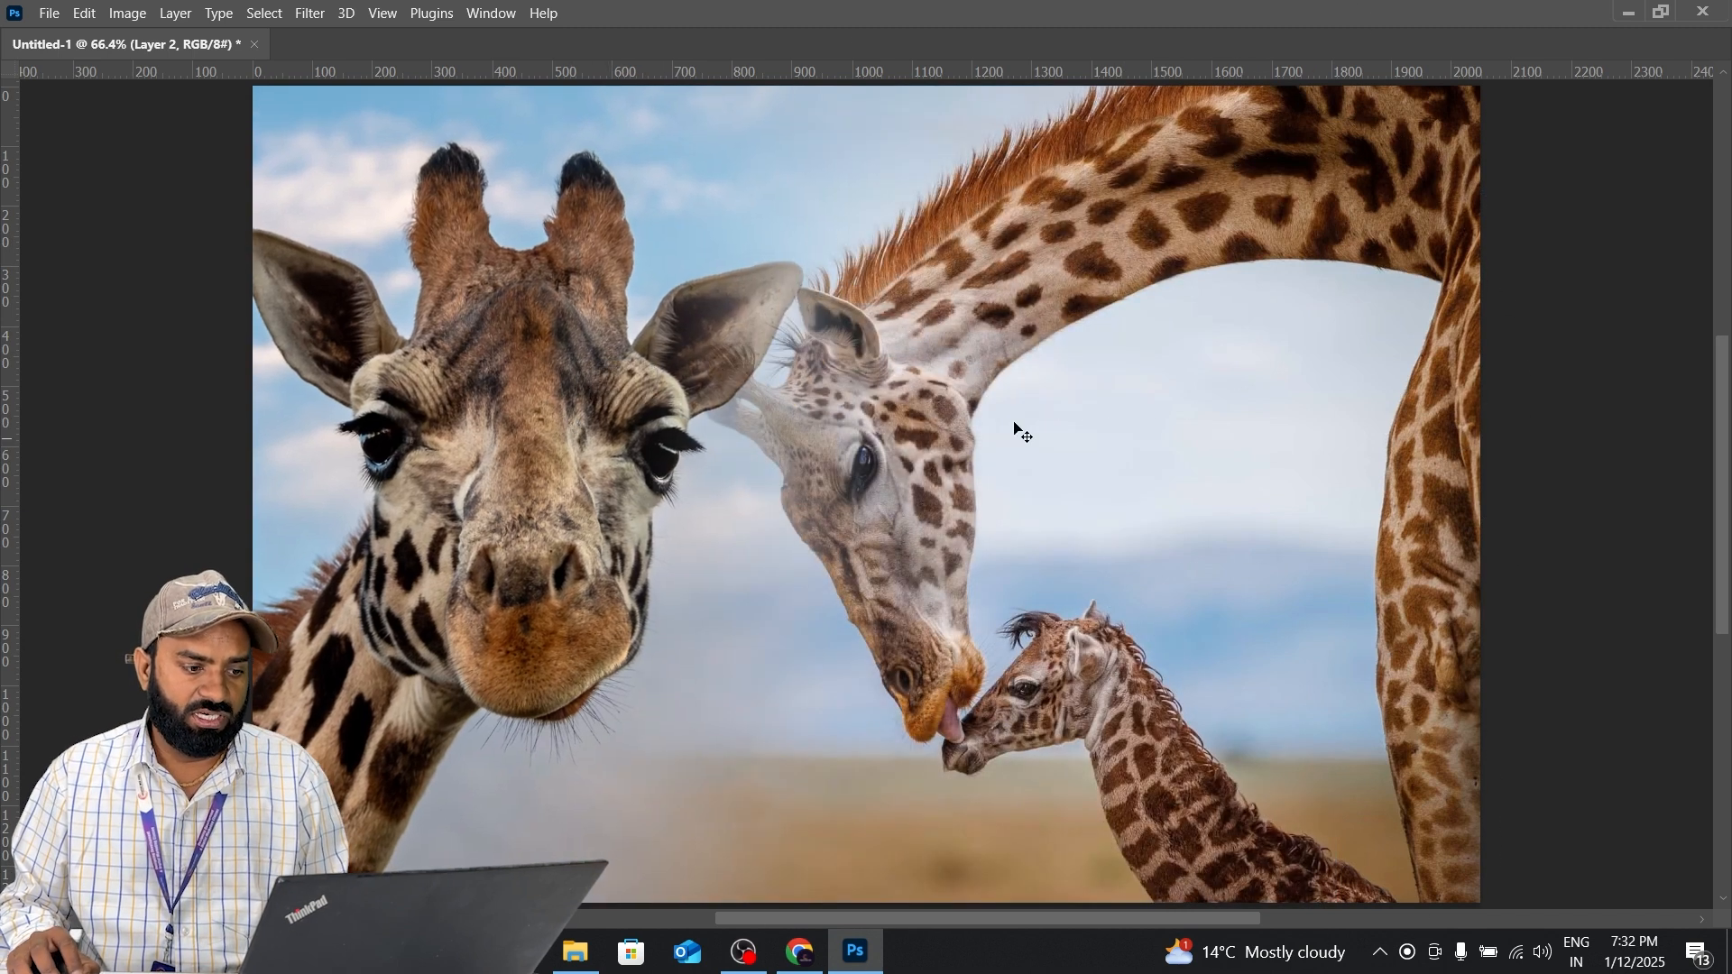
{"action": "left_click_drag", "start_coordinate": [1035, 263], "coordinate": [1319, 276]}
{"action": "left_click_drag", "start_coordinate": [448, 431], "coordinate": [586, 491]}
{"action": "left_click_drag", "start_coordinate": [686, 433], "coordinate": [672, 439]}
Nudge the nuzzling giraffes' layer vertically to close the gap along the canvas's top edge.
{"action": "key", "text": "h"}
{"action": "right_click", "coordinate": [801, 346]}
{"action": "left_click", "coordinate": [825, 375]}
{"action": "right_click", "coordinate": [915, 287]}
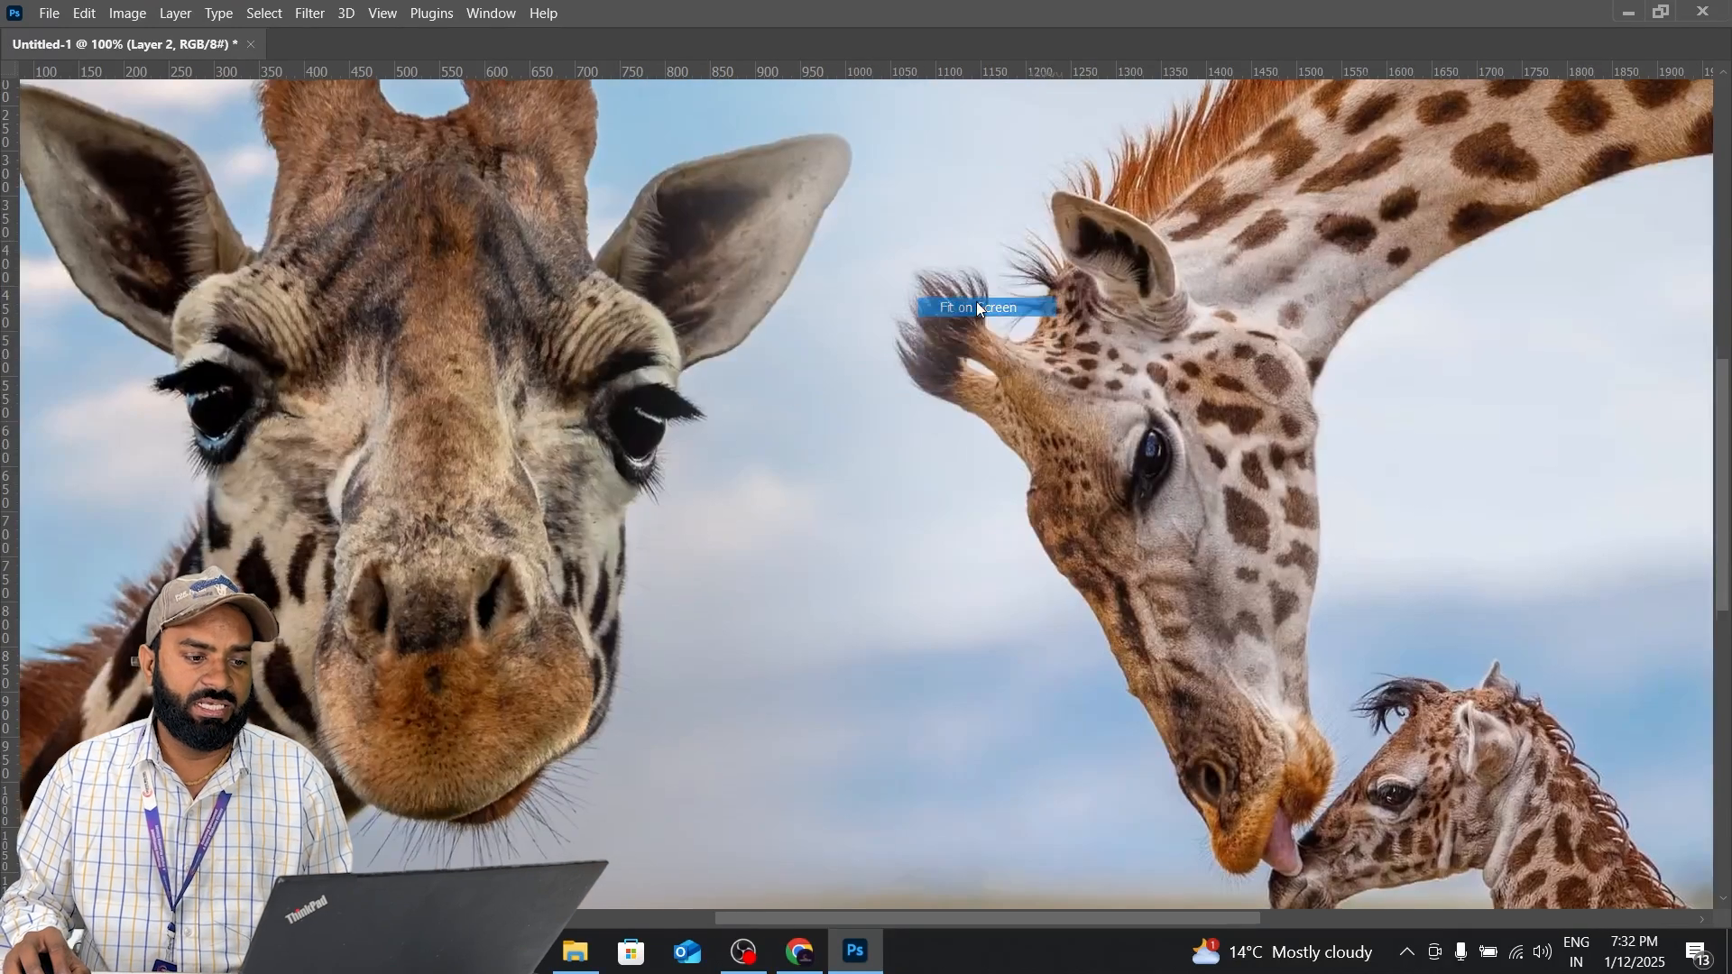
{"action": "left_click", "coordinate": [976, 301]}
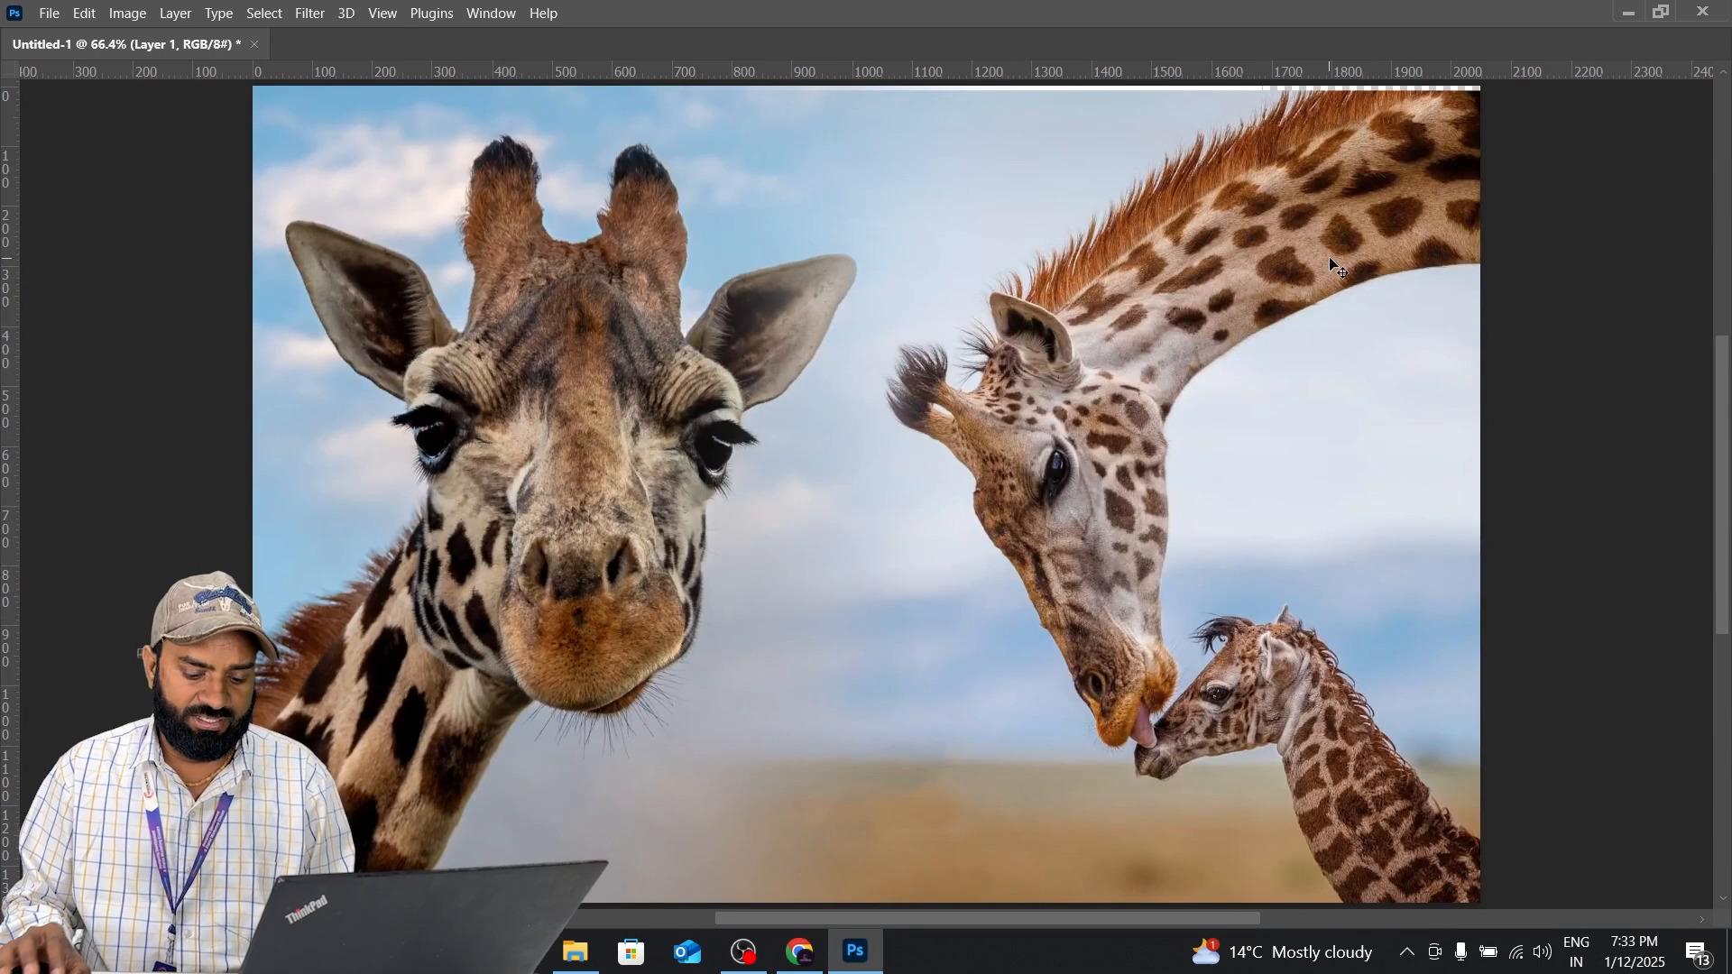
{"action": "key", "text": "Up"}
{"action": "key", "text": "Up"}
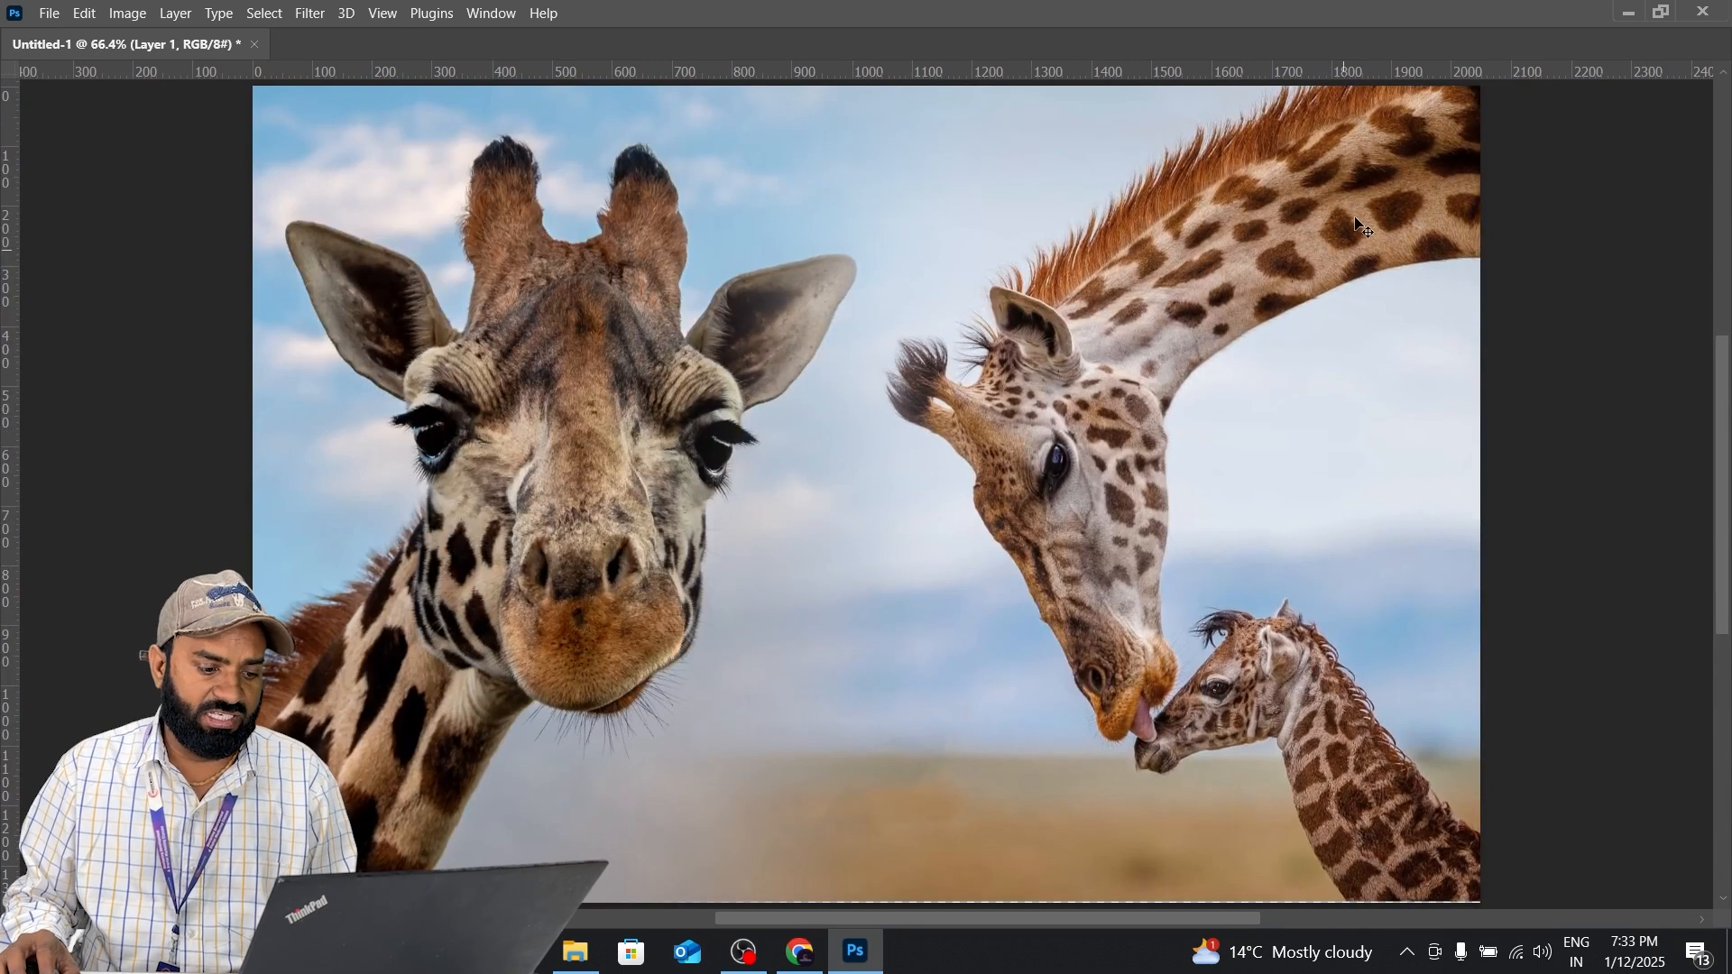
{"action": "key", "text": "Down"}
{"action": "key", "text": "Down"}
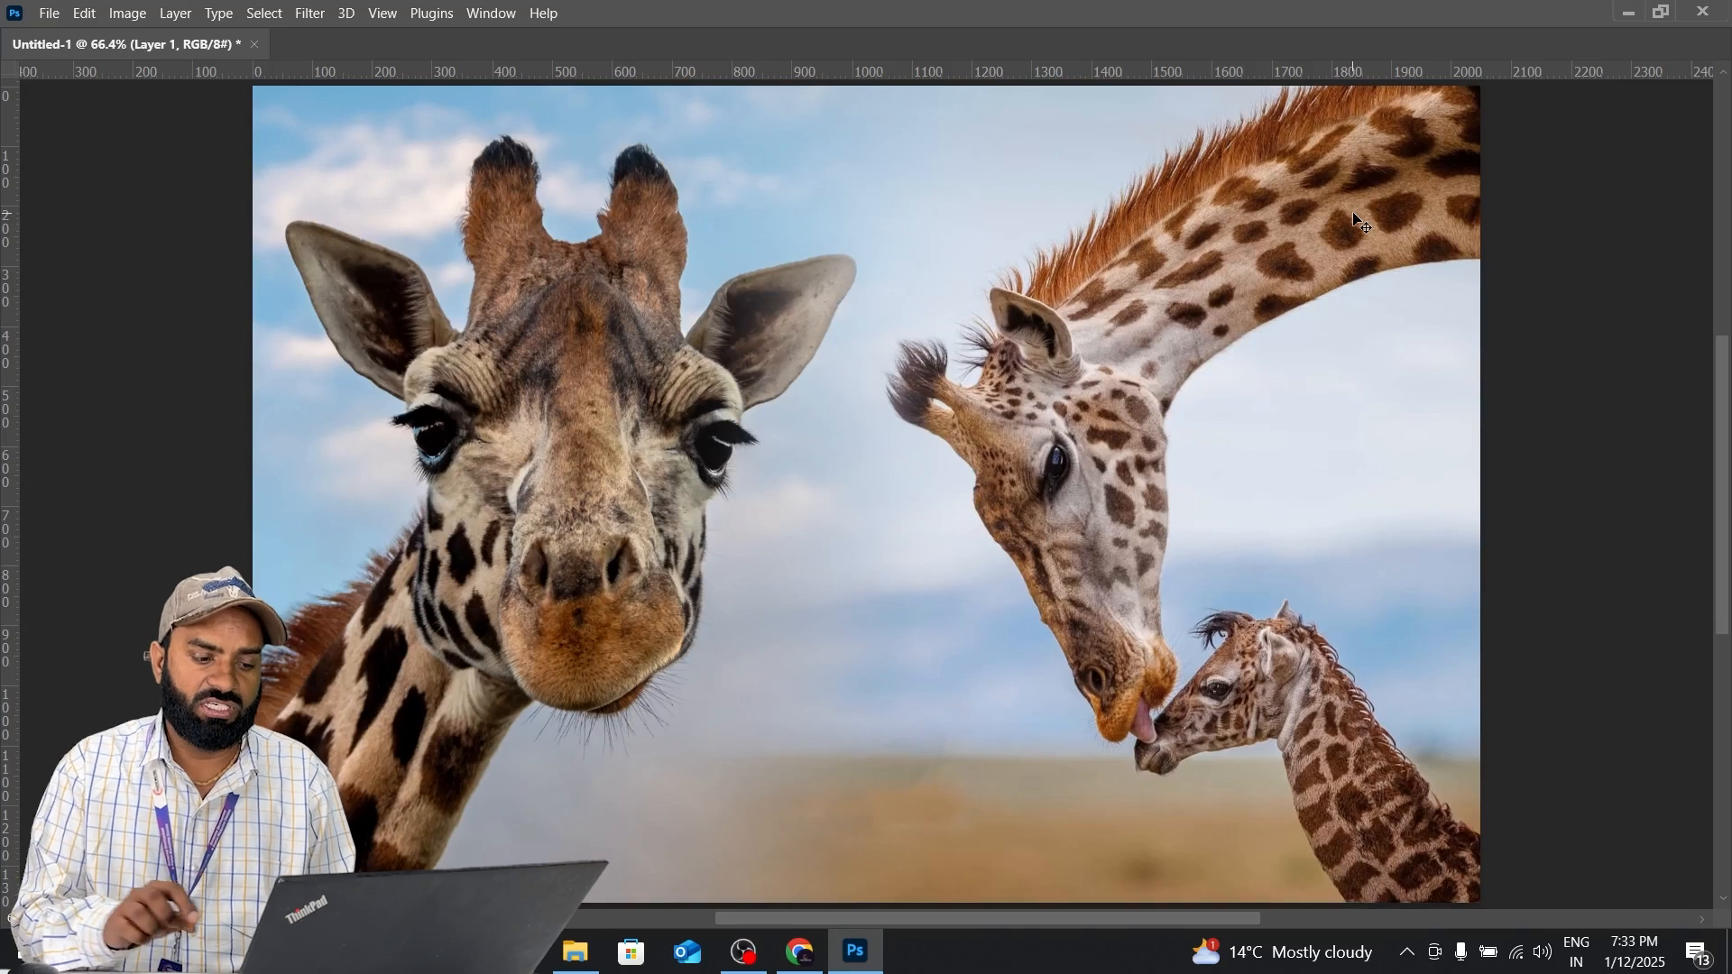
{"action": "left_click_drag", "start_coordinate": [668, 611], "coordinate": [610, 558]}
{"action": "key", "text": "ctrl+z"}
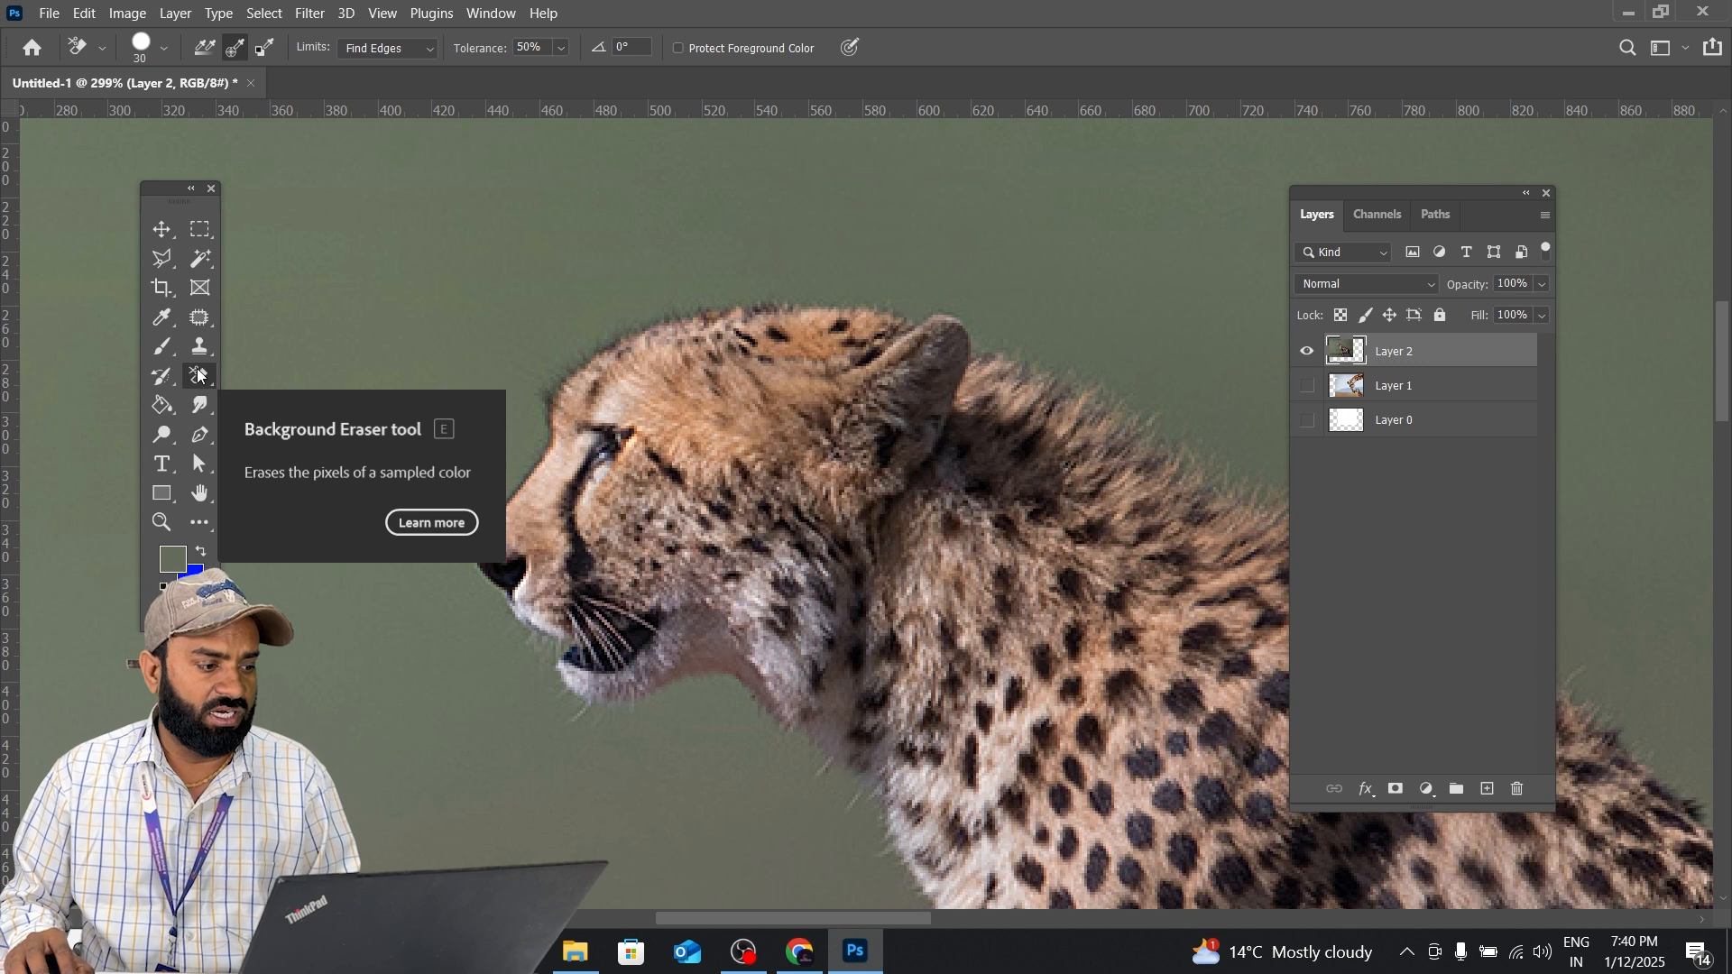
Choose the Background Eraser Tool and erase the green background along the cheetah's forehead on Layer 2.
{"action": "right_click", "coordinate": [199, 377]}
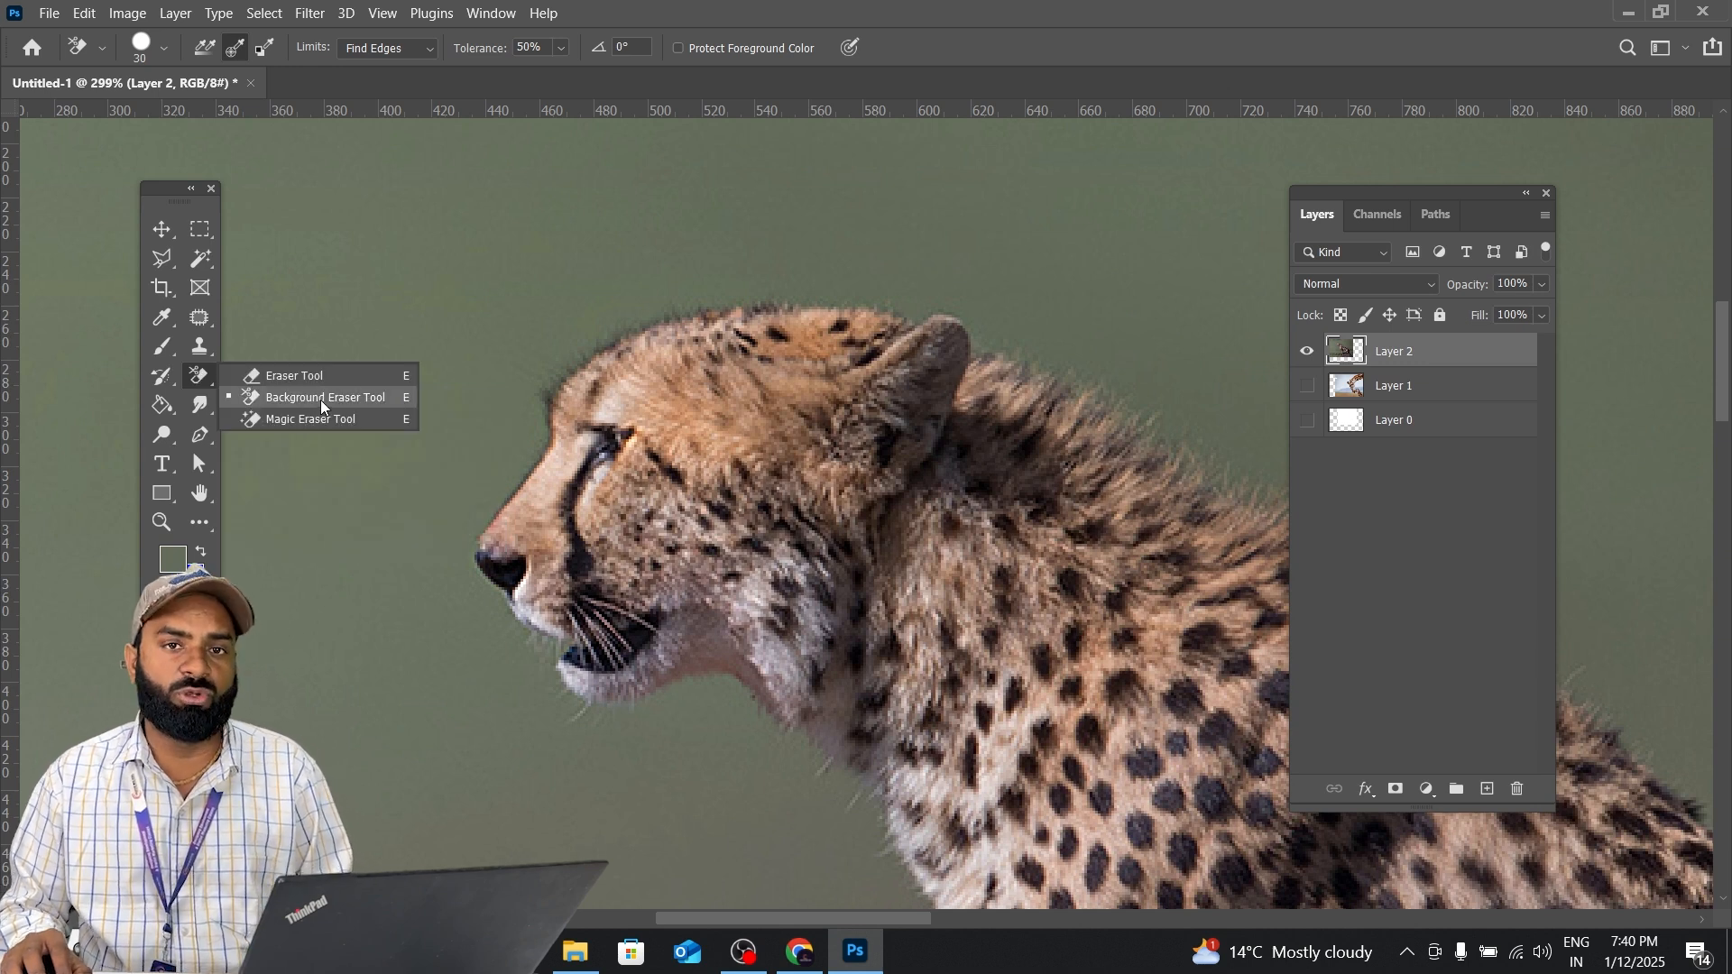
{"action": "left_click", "coordinate": [307, 404]}
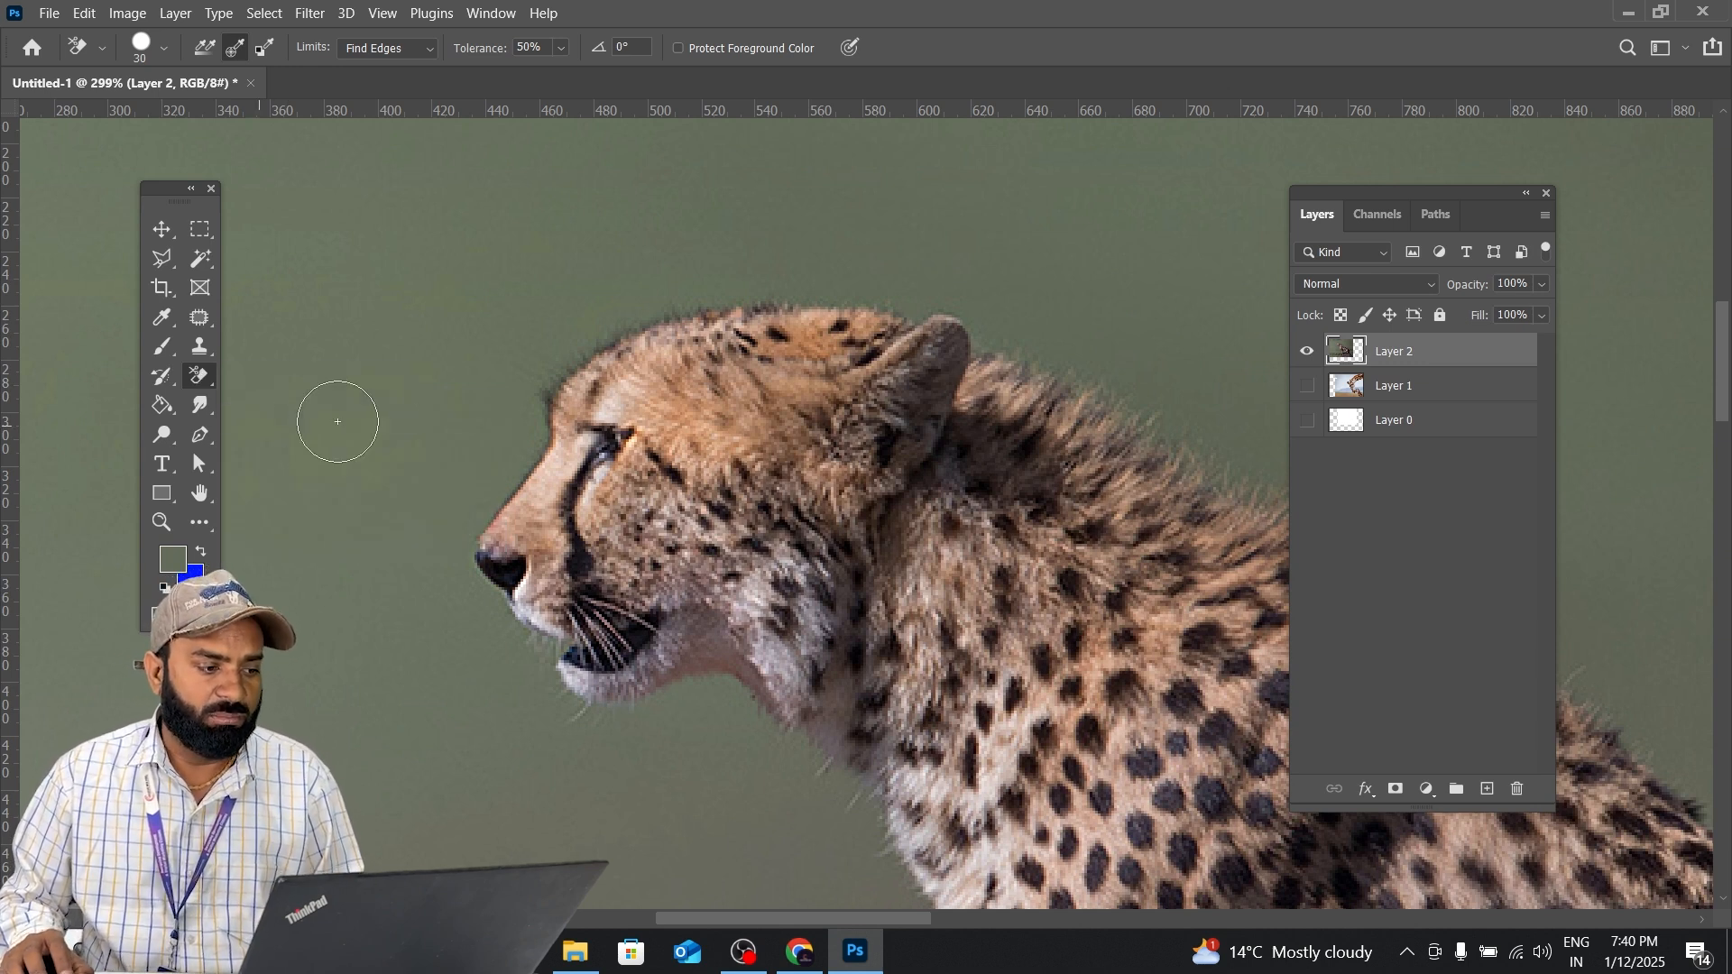
{"action": "scroll", "coordinate": [699, 298], "scroll_direction": "up", "scroll_amount": 5}
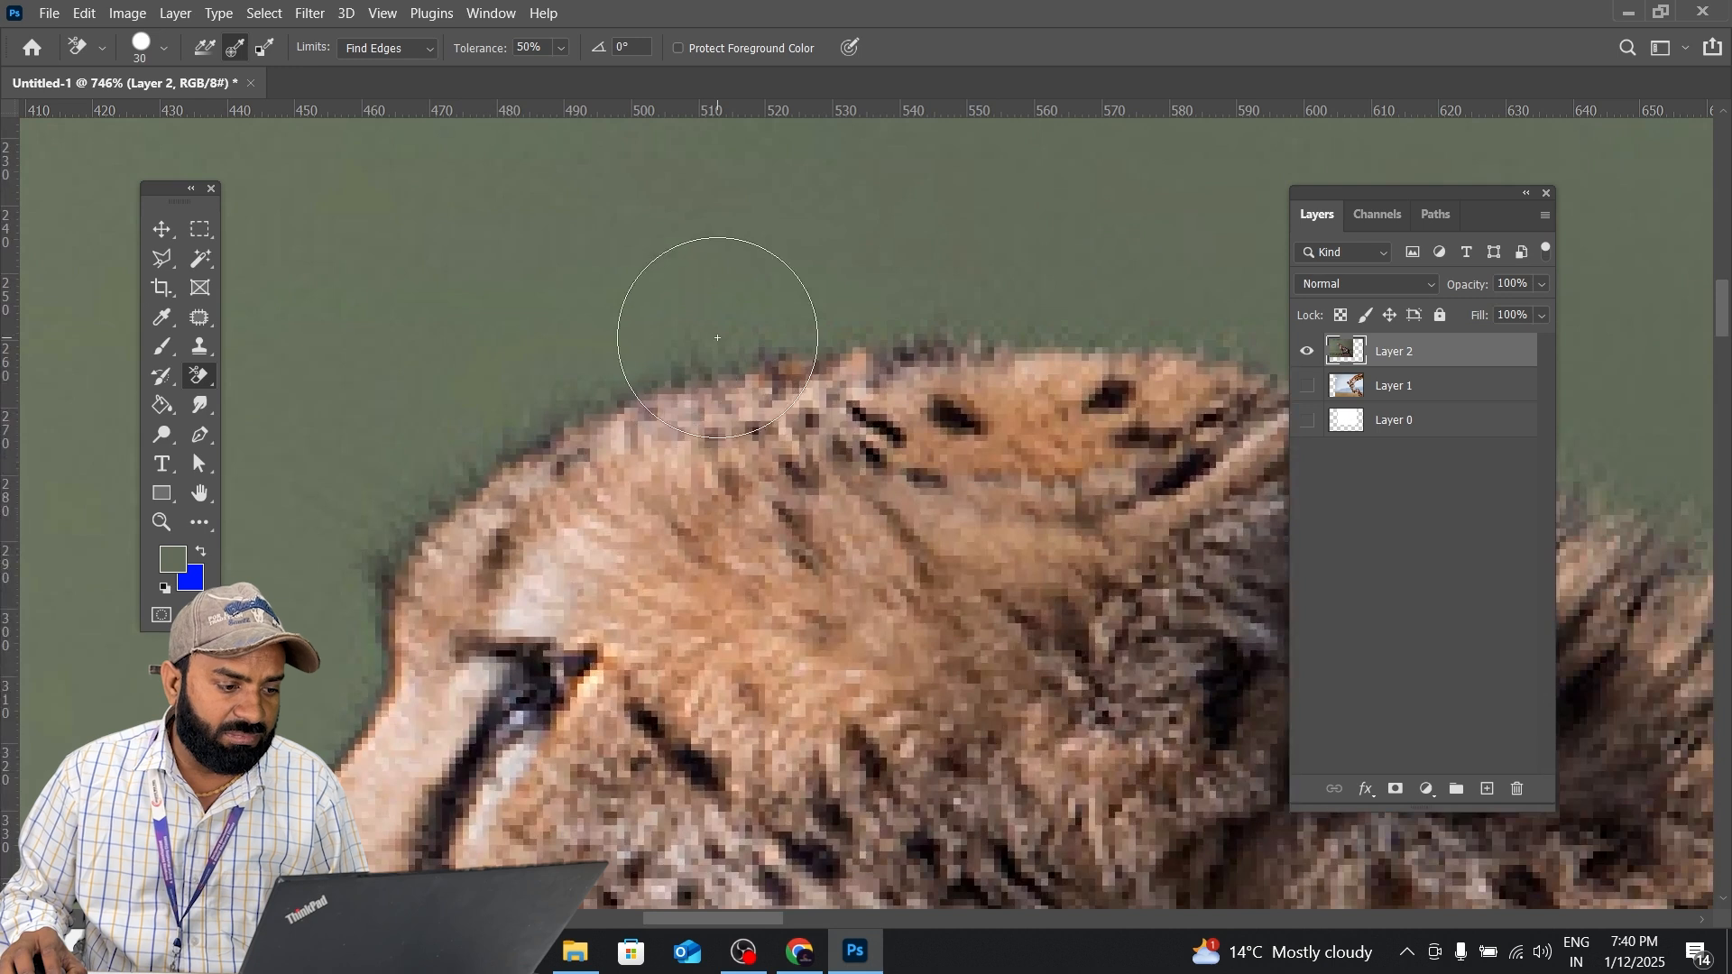
{"action": "left_click", "coordinate": [719, 338]}
{"action": "left_click", "coordinate": [518, 388]}
{"action": "mouse_move", "coordinate": [414, 503]}
{"action": "left_mouse_down"}
{"action": "mouse_move", "coordinate": [580, 309]}
{"action": "mouse_move", "coordinate": [510, 298]}
{"action": "left_mouse_up"}
Reduce the background eraser to 15 px and erase the background along the cheetah's brow, nose and muzzle.
{"action": "key", "text": "bracketleft"}
{"action": "key", "text": "bracketleft"}
{"action": "key", "text": "bracketleft"}
{"action": "mouse_move", "coordinate": [532, 394]}
{"action": "left_mouse_down"}
{"action": "mouse_move", "coordinate": [514, 477]}
{"action": "mouse_move", "coordinate": [384, 695]}
{"action": "mouse_move", "coordinate": [414, 407]}
{"action": "left_mouse_up"}
{"action": "mouse_move", "coordinate": [388, 468]}
{"action": "left_mouse_down"}
{"action": "mouse_move", "coordinate": [490, 580]}
{"action": "mouse_move", "coordinate": [498, 622]}
{"action": "mouse_move", "coordinate": [491, 599]}
{"action": "mouse_move", "coordinate": [582, 669]}
{"action": "left_mouse_up"}
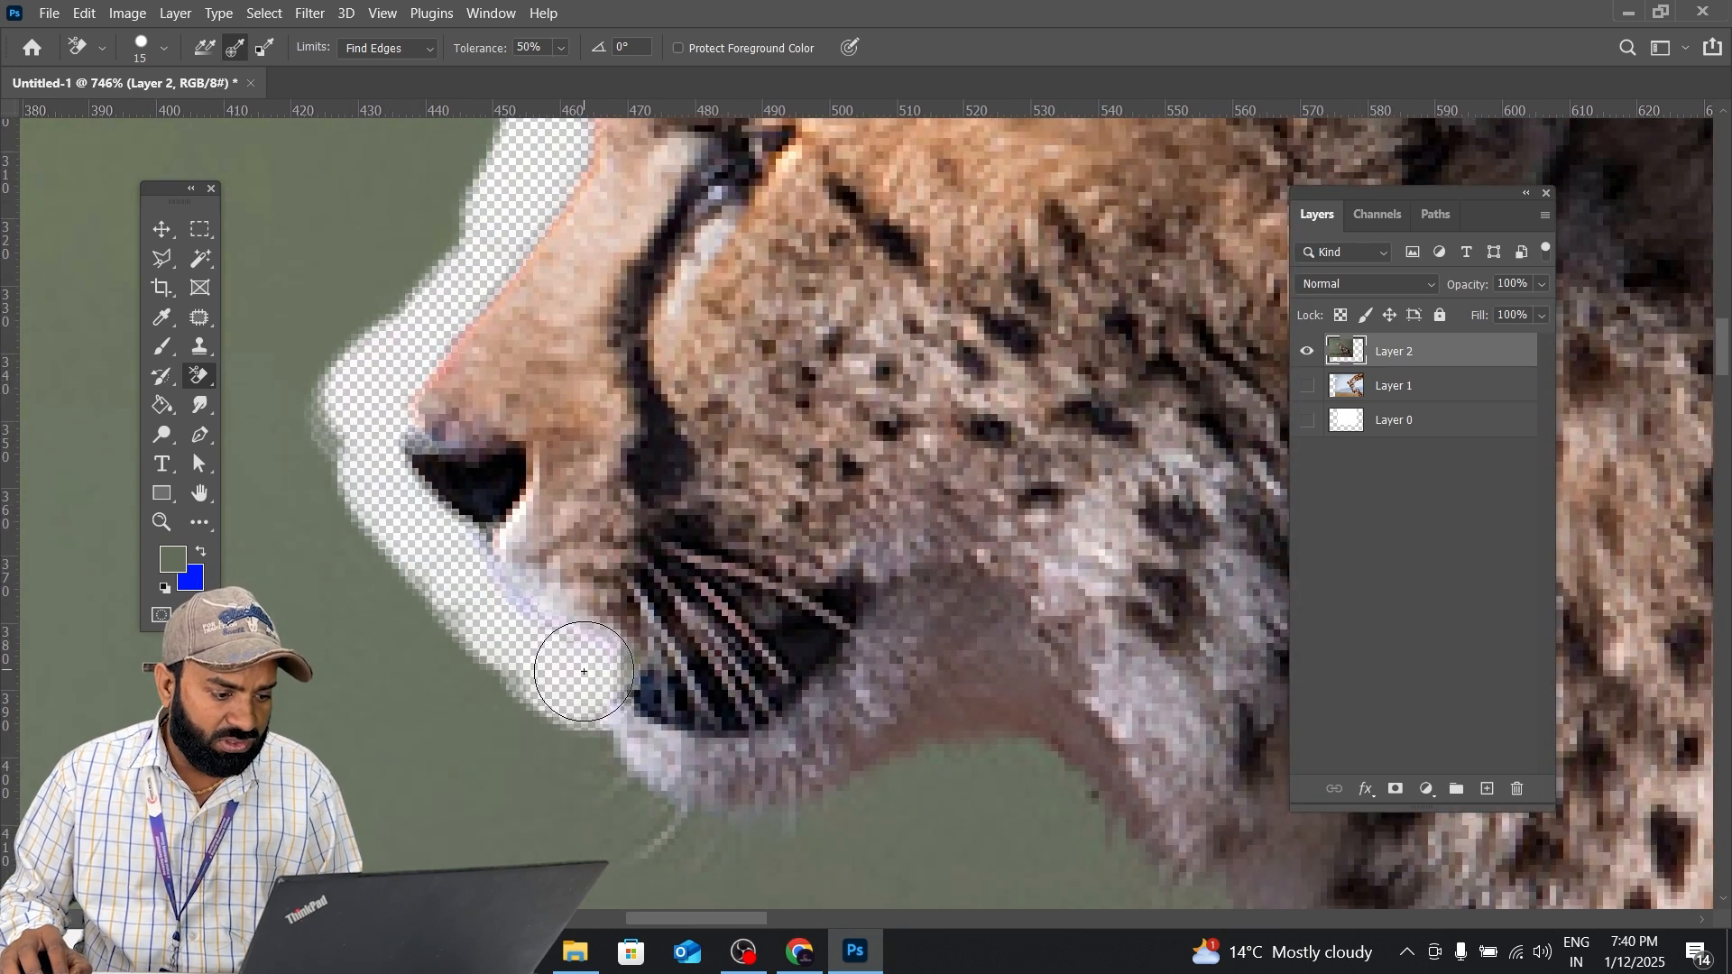
Erase the background along the cheetah's chin, throat and chest.
{"action": "mouse_move", "coordinate": [591, 739]}
{"action": "left_mouse_down"}
{"action": "mouse_move", "coordinate": [651, 833]}
{"action": "mouse_move", "coordinate": [758, 829]}
{"action": "left_mouse_up"}
{"action": "mouse_move", "coordinate": [901, 798]}
{"action": "left_mouse_down"}
{"action": "mouse_move", "coordinate": [1025, 763]}
{"action": "mouse_move", "coordinate": [1119, 821]}
{"action": "mouse_move", "coordinate": [808, 390]}
{"action": "mouse_move", "coordinate": [1052, 692]}
{"action": "mouse_move", "coordinate": [1106, 816]}
{"action": "mouse_move", "coordinate": [797, 421]}
{"action": "left_mouse_up"}
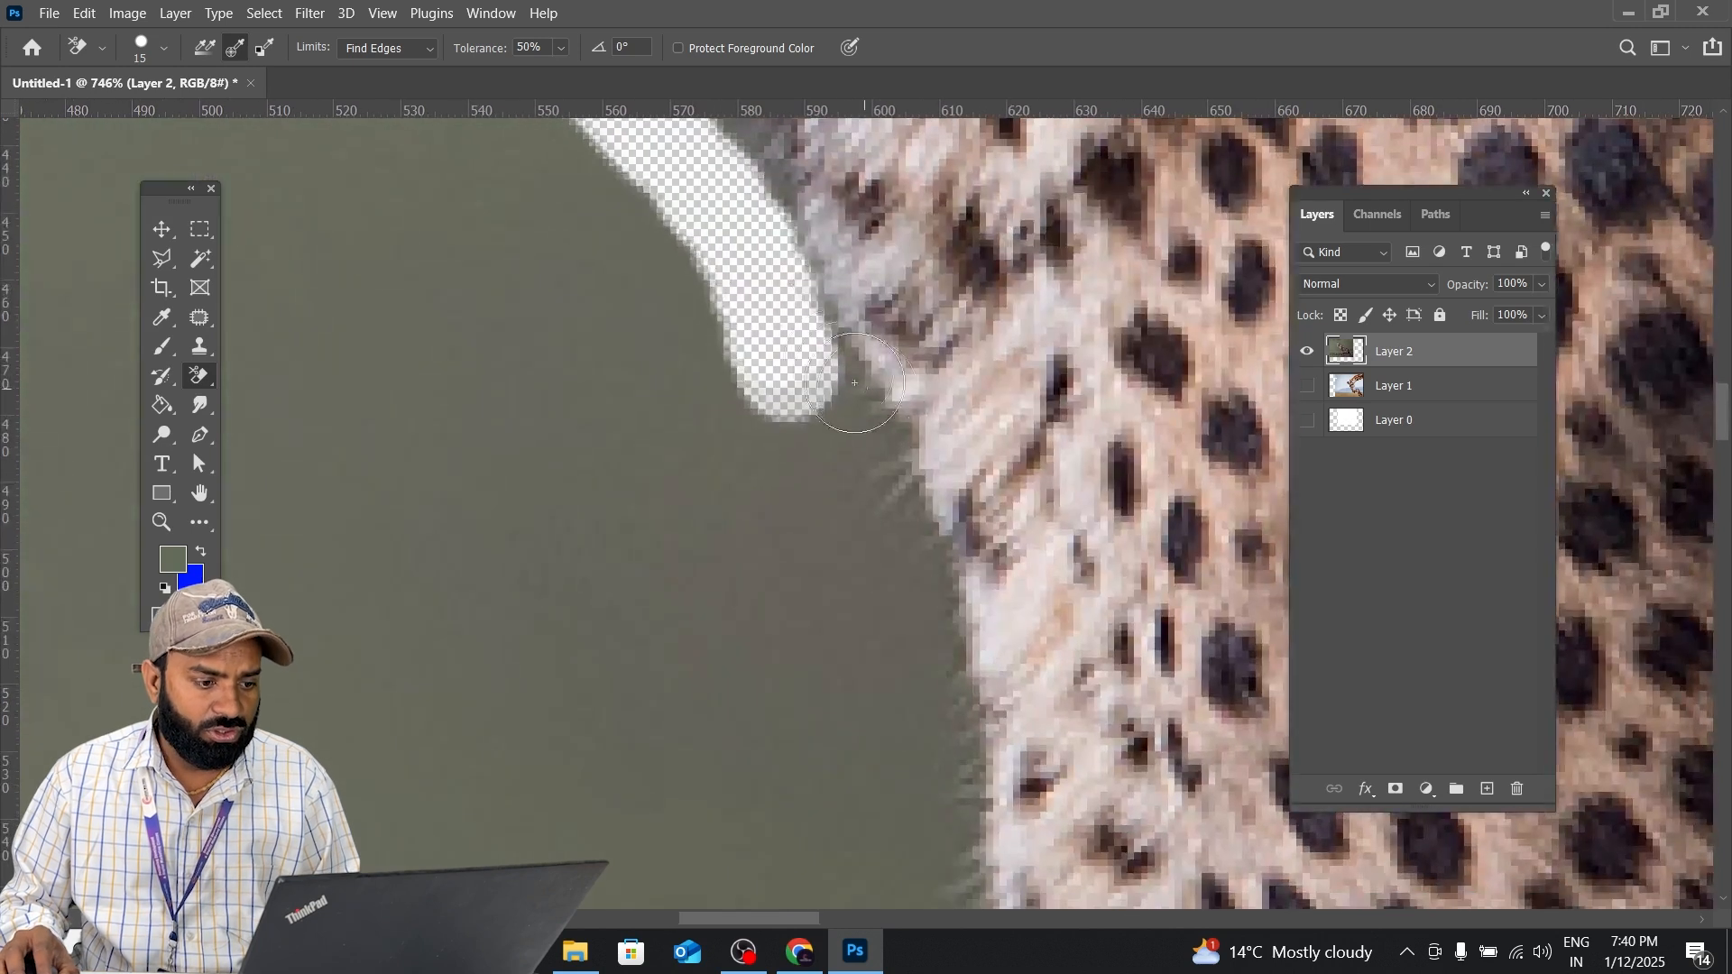
{"action": "left_click_drag", "start_coordinate": [884, 469], "coordinate": [897, 472]}
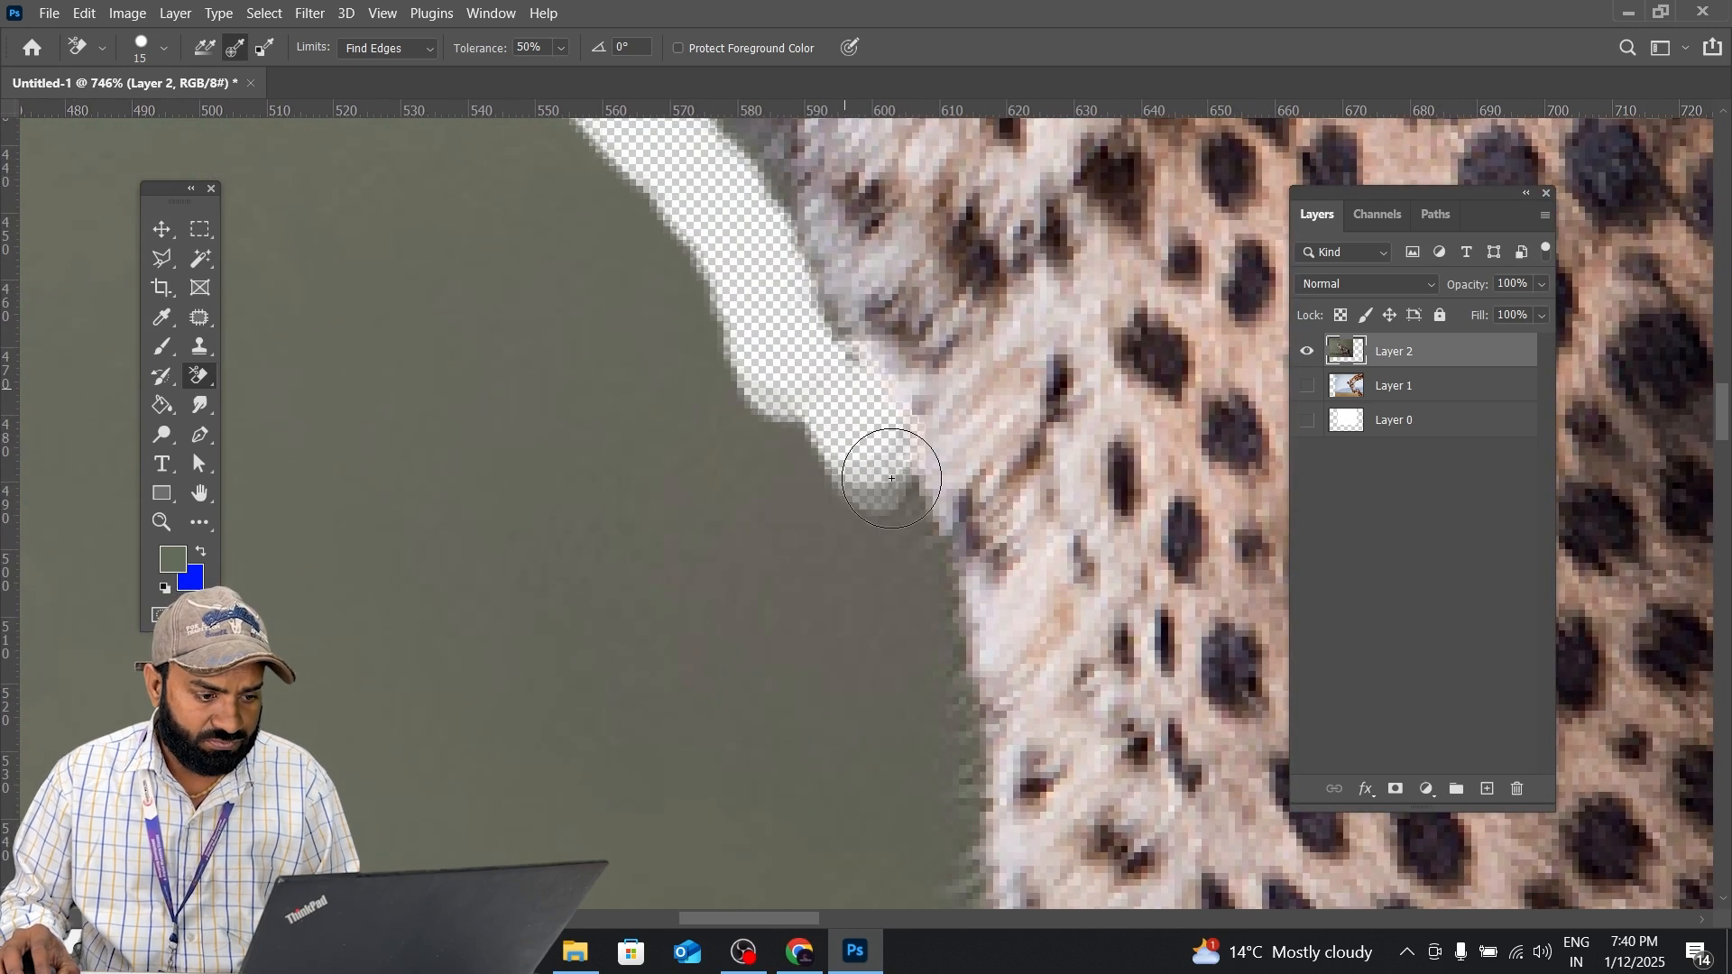
{"action": "mouse_move", "coordinate": [899, 531]}
{"action": "left_mouse_down"}
{"action": "mouse_move", "coordinate": [963, 710]}
{"action": "mouse_move", "coordinate": [947, 282]}
{"action": "mouse_move", "coordinate": [949, 640]}
{"action": "mouse_move", "coordinate": [743, 294]}
{"action": "mouse_move", "coordinate": [707, 286]}
{"action": "left_mouse_up"}
{"action": "mouse_move", "coordinate": [842, 458]}
{"action": "left_mouse_down"}
{"action": "mouse_move", "coordinate": [1125, 828]}
{"action": "mouse_move", "coordinate": [479, 159]}
{"action": "mouse_move", "coordinate": [622, 248]}
{"action": "left_mouse_up"}
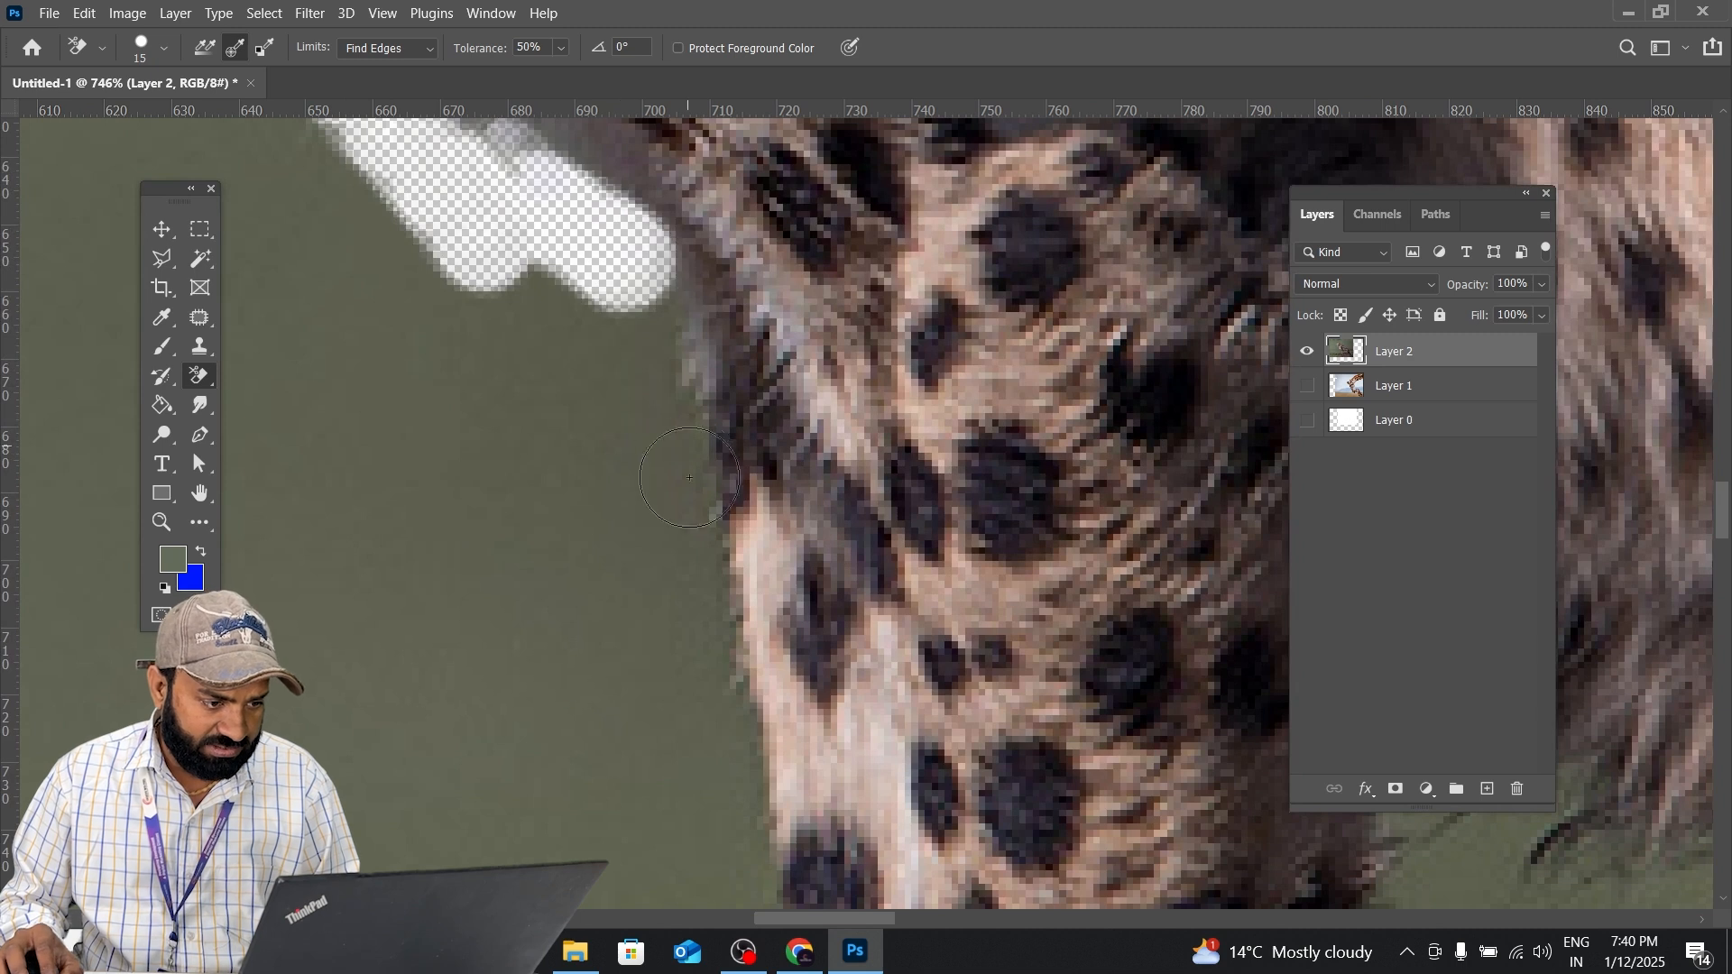
Erase the background beside the cheetah's front leg down to the paw.
{"action": "mouse_move", "coordinate": [652, 314]}
{"action": "left_mouse_down"}
{"action": "mouse_move", "coordinate": [696, 657]}
{"action": "mouse_move", "coordinate": [740, 744]}
{"action": "left_mouse_up"}
{"action": "left_click_drag", "start_coordinate": [738, 637], "coordinate": [719, 221]}
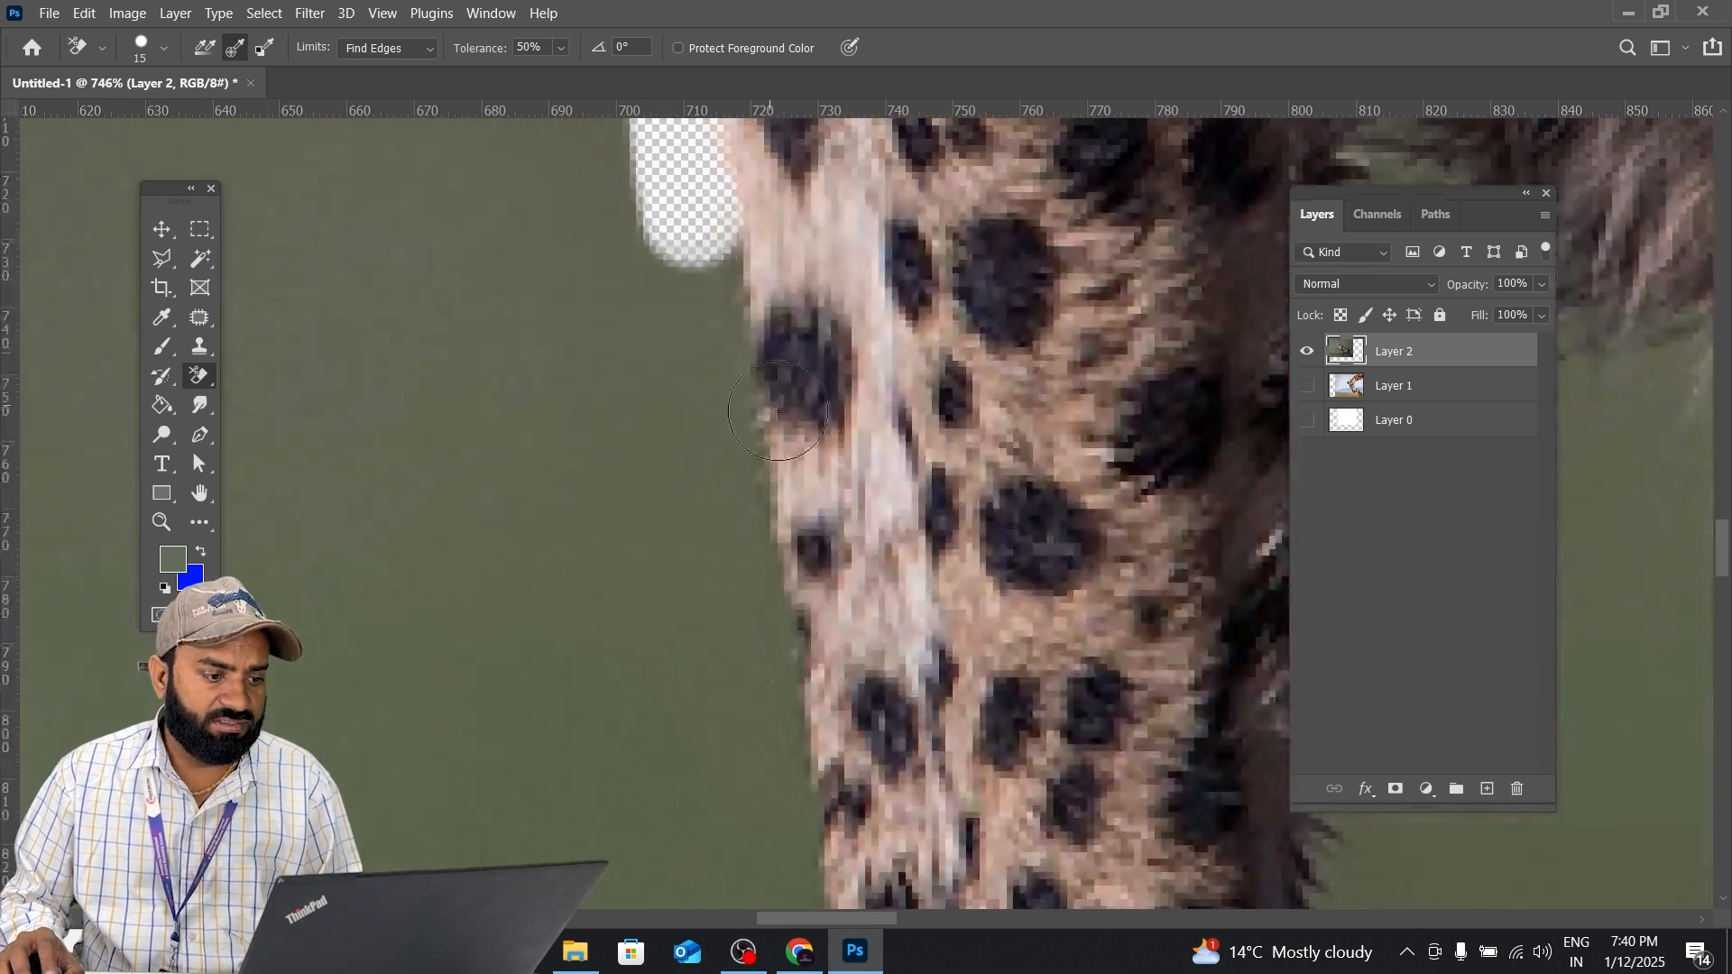
{"action": "mouse_move", "coordinate": [723, 278]}
{"action": "left_mouse_down"}
{"action": "mouse_move", "coordinate": [757, 624]}
{"action": "mouse_move", "coordinate": [726, 217]}
{"action": "mouse_move", "coordinate": [724, 320]}
{"action": "mouse_move", "coordinate": [781, 672]}
{"action": "left_mouse_up"}
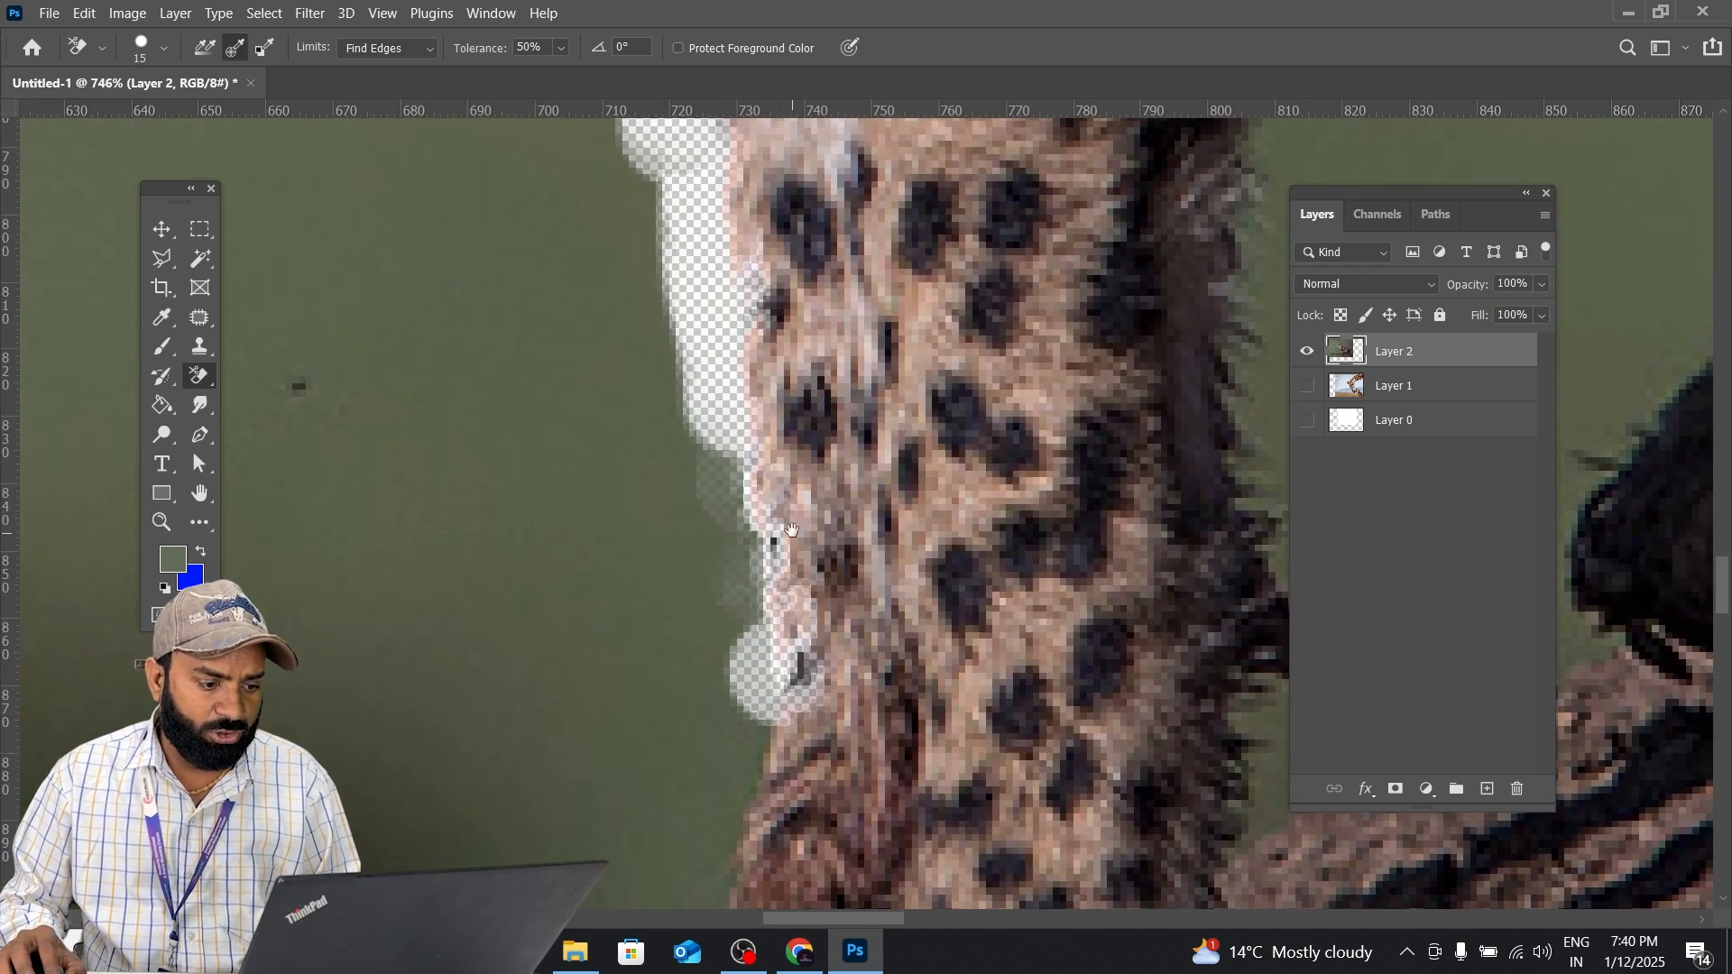
{"action": "mouse_move", "coordinate": [722, 495]}
{"action": "left_mouse_down"}
{"action": "mouse_move", "coordinate": [747, 639]}
{"action": "mouse_move", "coordinate": [853, 302]}
{"action": "left_mouse_up"}
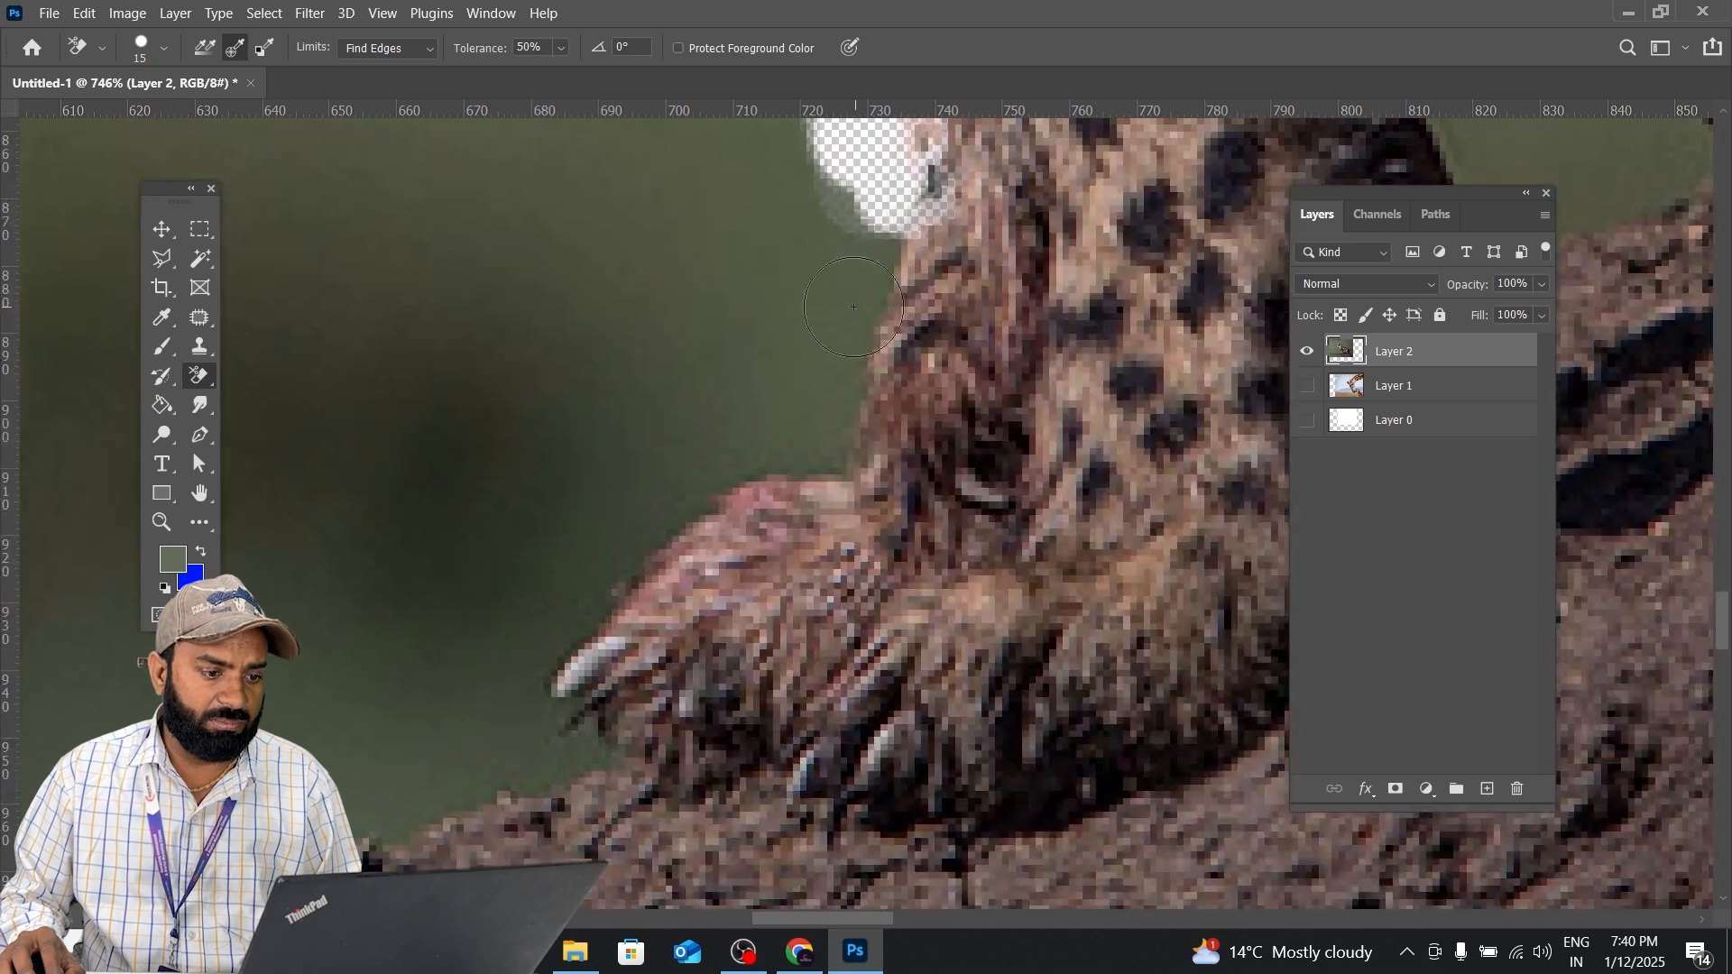
{"action": "mouse_move", "coordinate": [880, 246]}
{"action": "left_mouse_down"}
{"action": "mouse_move", "coordinate": [835, 414]}
{"action": "mouse_move", "coordinate": [659, 532]}
{"action": "mouse_move", "coordinate": [594, 634]}
{"action": "mouse_move", "coordinate": [573, 745]}
{"action": "left_mouse_up"}
Erase the background along the top of the cheetah's head and the nape of its neck.
{"action": "right_click", "coordinate": [754, 328]}
{"action": "left_click", "coordinate": [820, 356]}
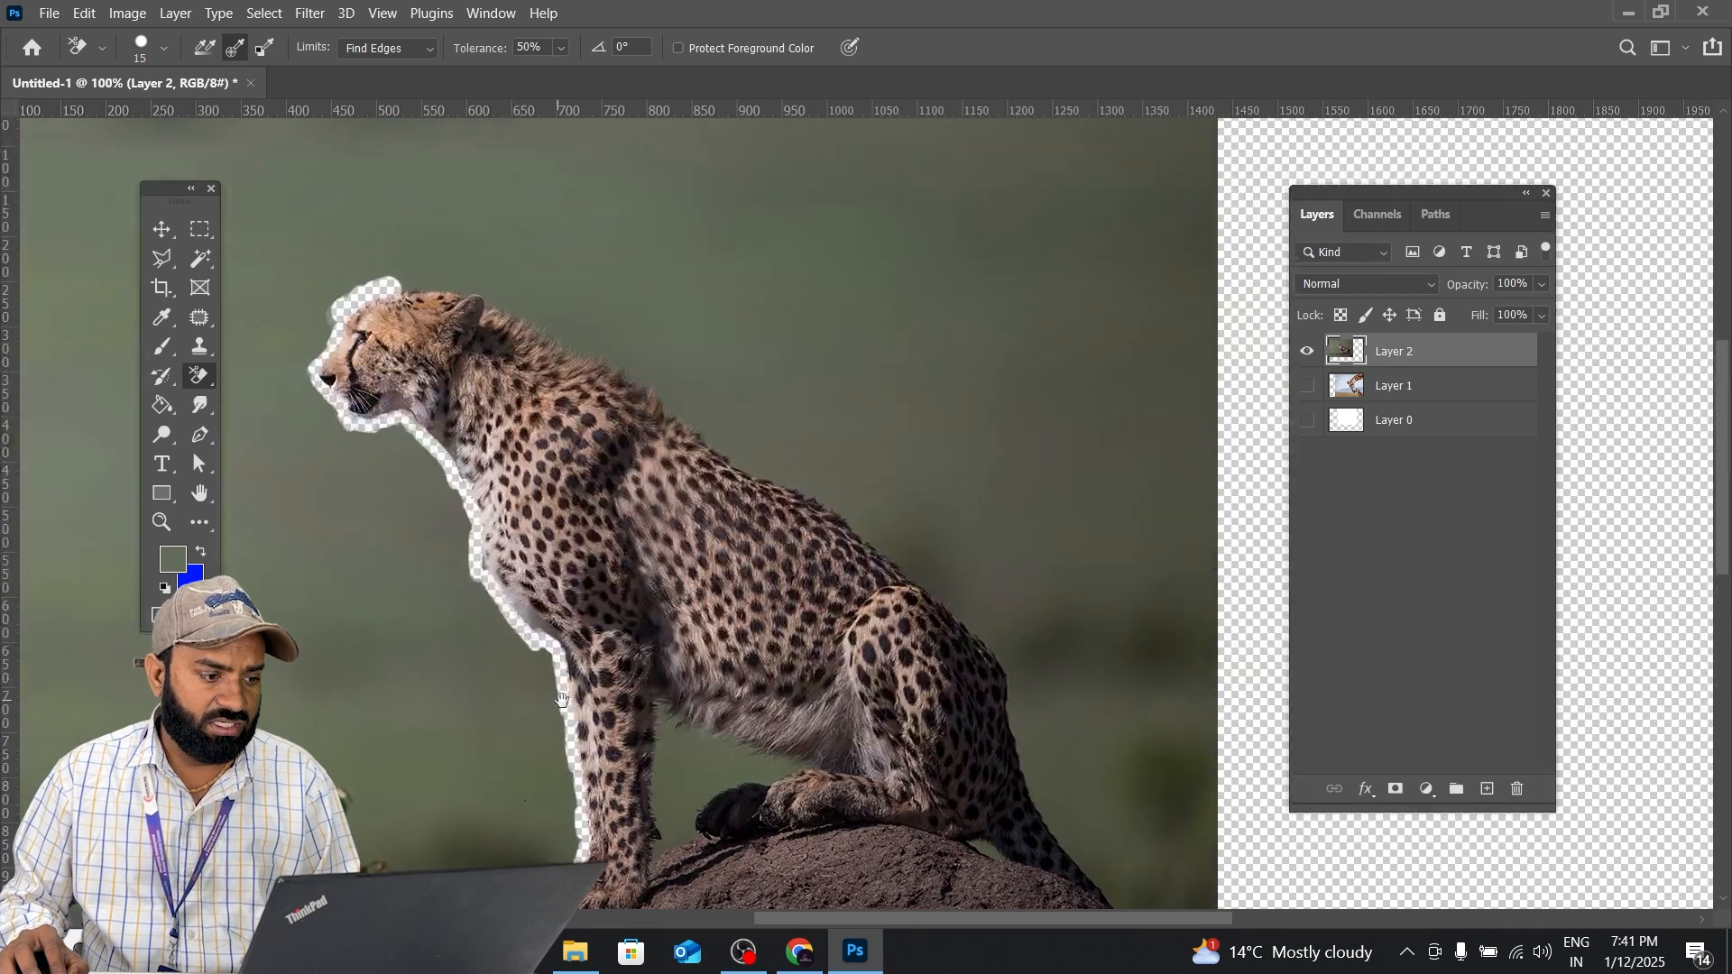
{"action": "left_click_drag", "start_coordinate": [421, 281], "coordinate": [591, 391]}
{"action": "mouse_move", "coordinate": [329, 393]}
{"action": "left_mouse_down"}
{"action": "mouse_move", "coordinate": [783, 389]}
{"action": "mouse_move", "coordinate": [419, 312]}
{"action": "left_mouse_up"}
{"action": "mouse_move", "coordinate": [591, 330]}
{"action": "left_mouse_down"}
{"action": "mouse_move", "coordinate": [817, 359]}
{"action": "mouse_move", "coordinate": [929, 459]}
{"action": "mouse_move", "coordinate": [1020, 465]}
{"action": "mouse_move", "coordinate": [596, 237]}
{"action": "mouse_move", "coordinate": [1117, 410]}
{"action": "mouse_move", "coordinate": [932, 351]}
{"action": "mouse_move", "coordinate": [826, 346]}
{"action": "mouse_move", "coordinate": [1093, 452]}
{"action": "mouse_move", "coordinate": [817, 377]}
{"action": "mouse_move", "coordinate": [1187, 533]}
{"action": "left_mouse_up"}
{"action": "mouse_move", "coordinate": [1186, 534]}
{"action": "left_mouse_down"}
{"action": "mouse_move", "coordinate": [815, 352]}
{"action": "mouse_move", "coordinate": [1211, 562]}
{"action": "left_mouse_up"}
{"action": "left_click_drag", "start_coordinate": [1211, 561], "coordinate": [589, 240]}
{"action": "left_click_drag", "start_coordinate": [905, 325], "coordinate": [1032, 392]}
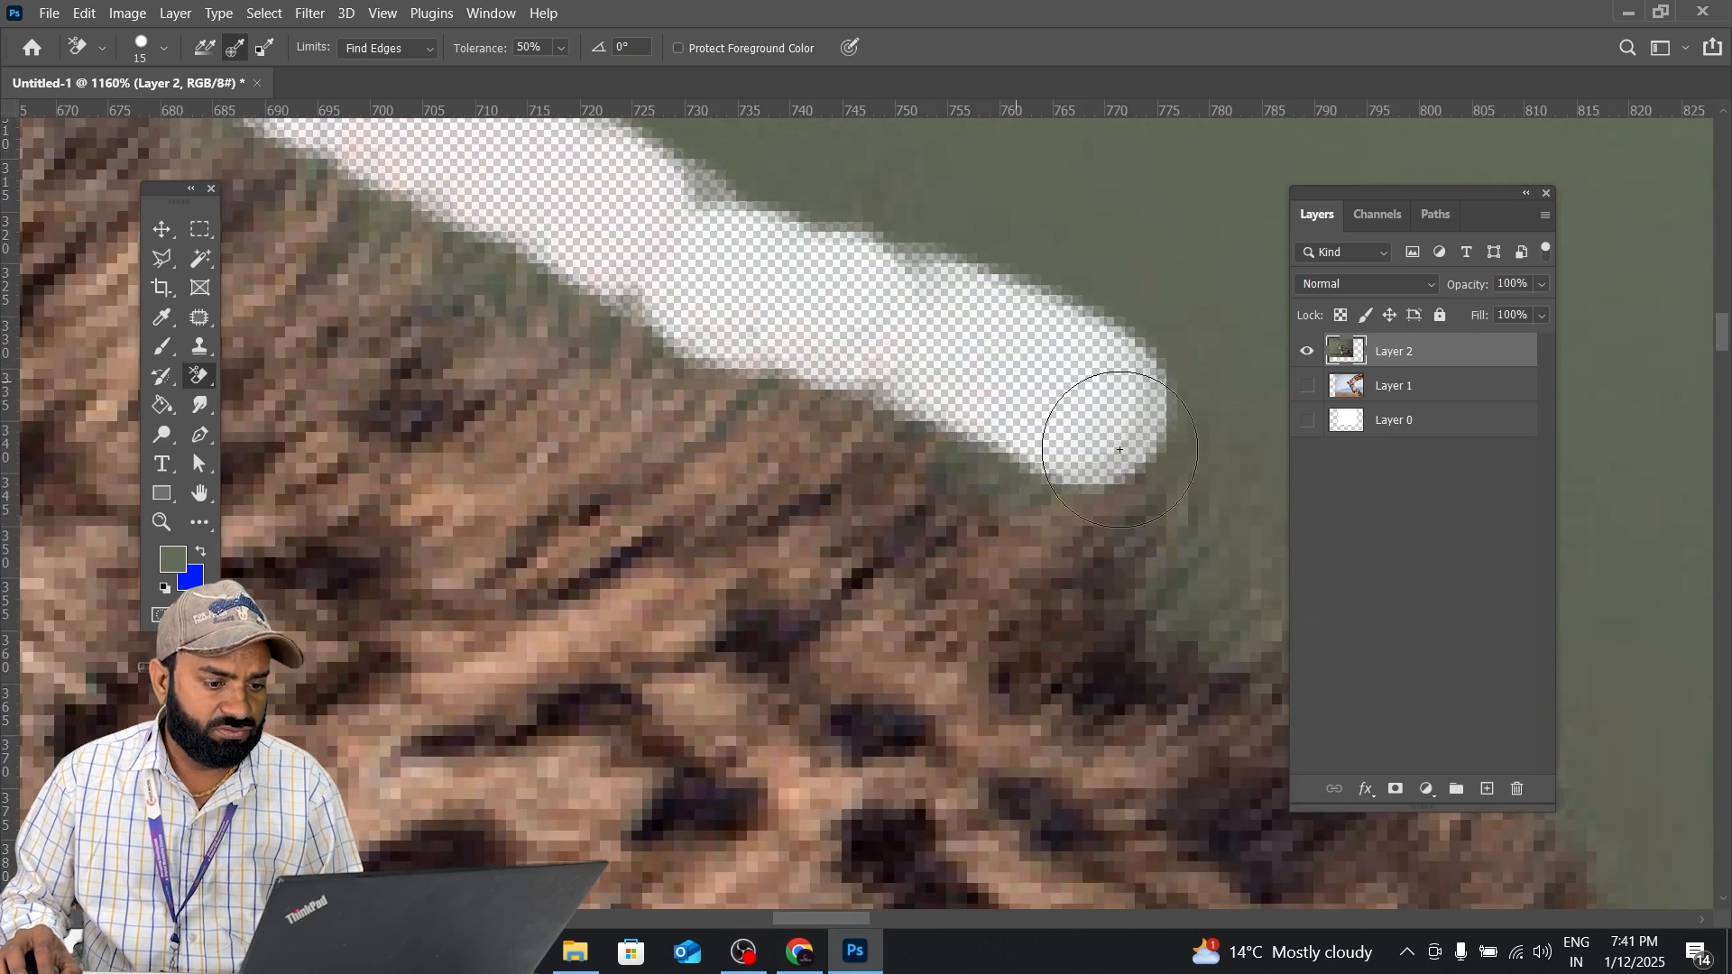
Continue erasing the background along the cheetah's shoulders and upper back.
{"action": "mouse_move", "coordinate": [1150, 536]}
{"action": "left_mouse_down"}
{"action": "mouse_move", "coordinate": [707, 354]}
{"action": "mouse_move", "coordinate": [1024, 476]}
{"action": "left_mouse_up"}
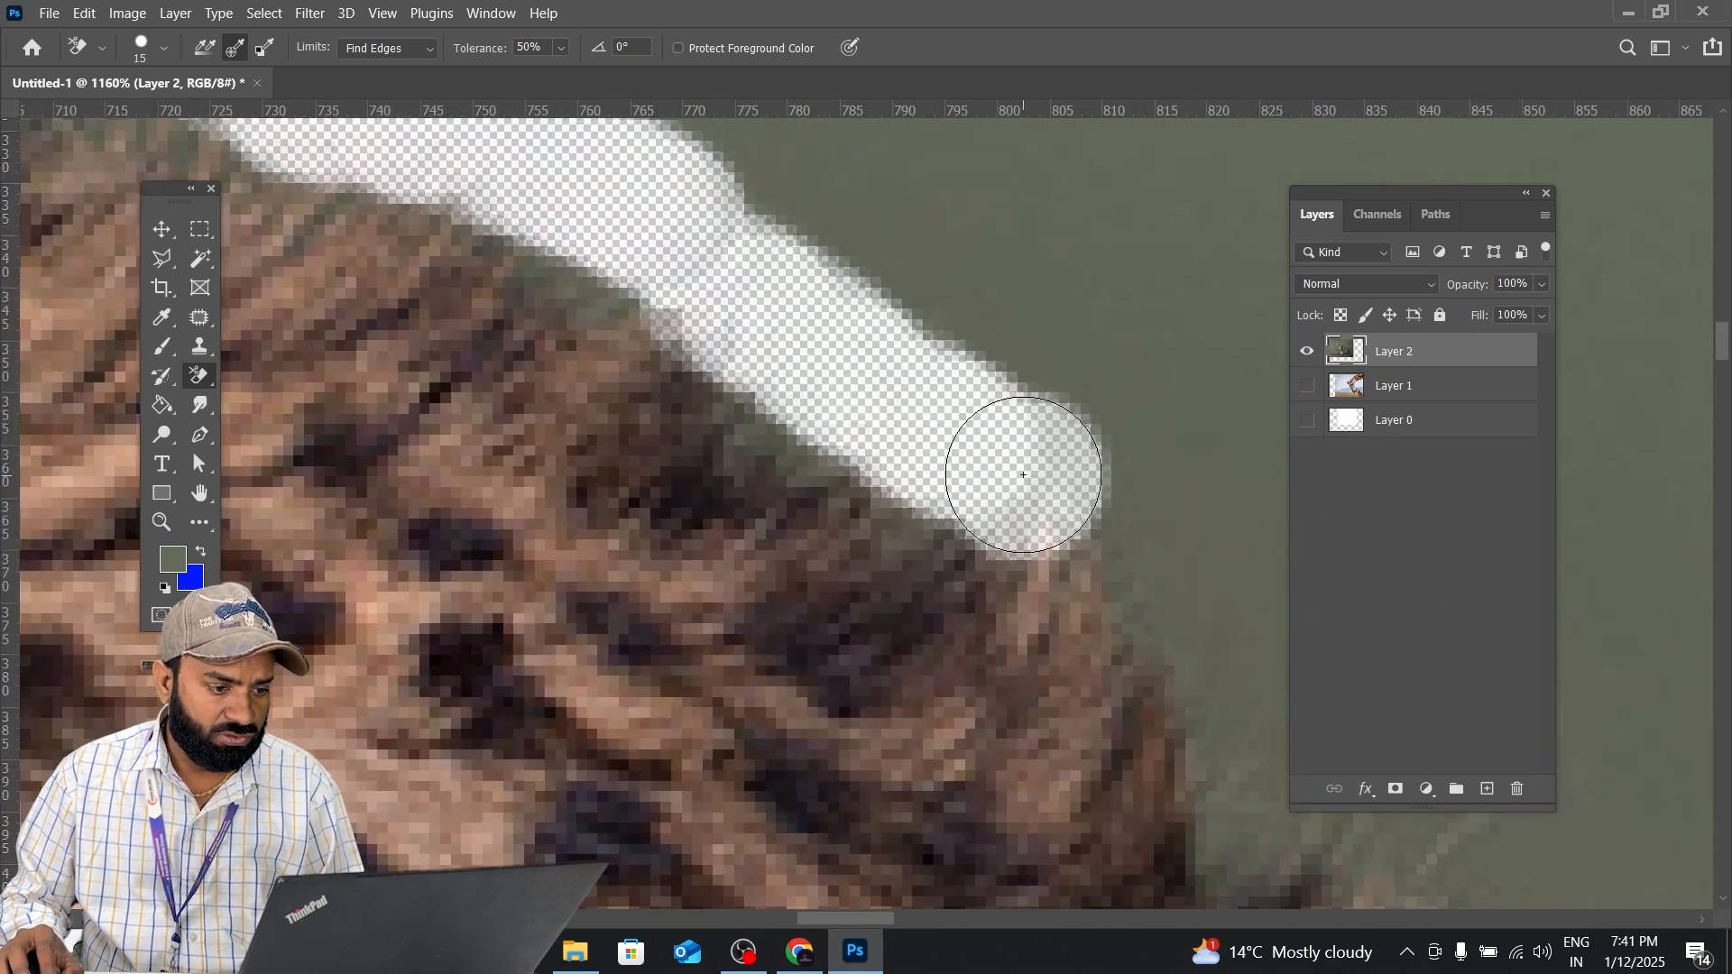
{"action": "left_click_drag", "start_coordinate": [1094, 546], "coordinate": [1230, 689]}
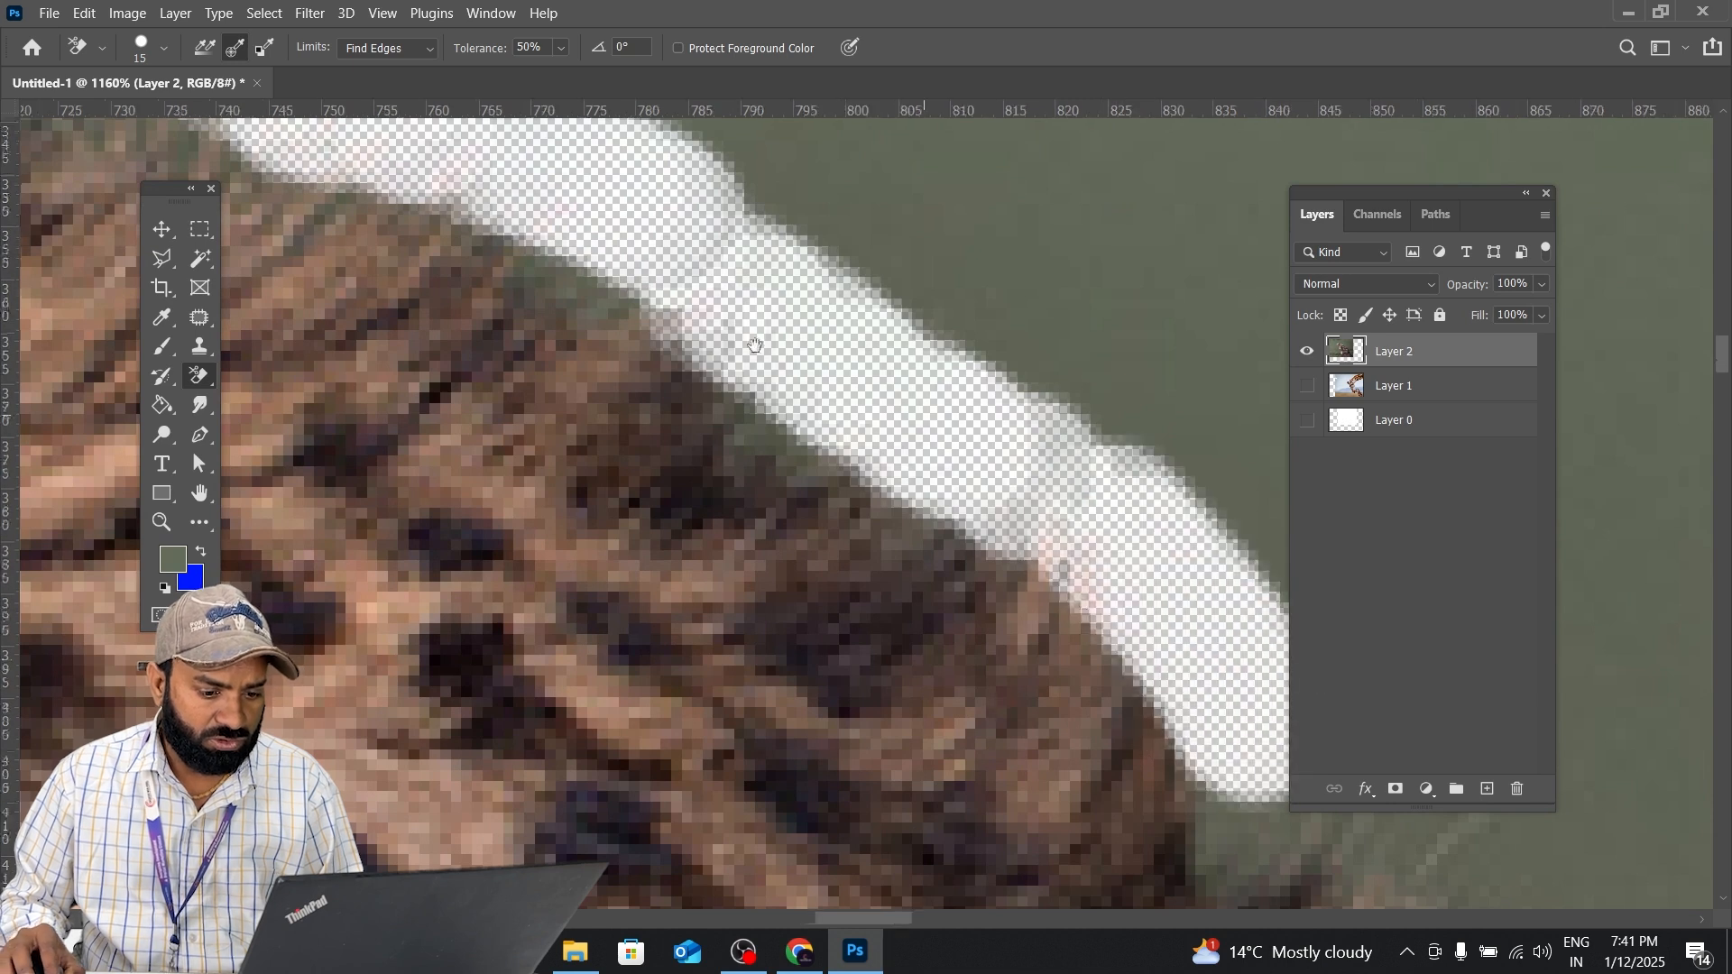
{"action": "left_click_drag", "start_coordinate": [1216, 748], "coordinate": [710, 330]}
{"action": "mouse_move", "coordinate": [719, 433]}
{"action": "left_mouse_down"}
{"action": "mouse_move", "coordinate": [776, 389]}
{"action": "mouse_move", "coordinate": [757, 406]}
{"action": "mouse_move", "coordinate": [1057, 511]}
{"action": "left_mouse_up"}
{"action": "key", "text": "ctrl+z"}
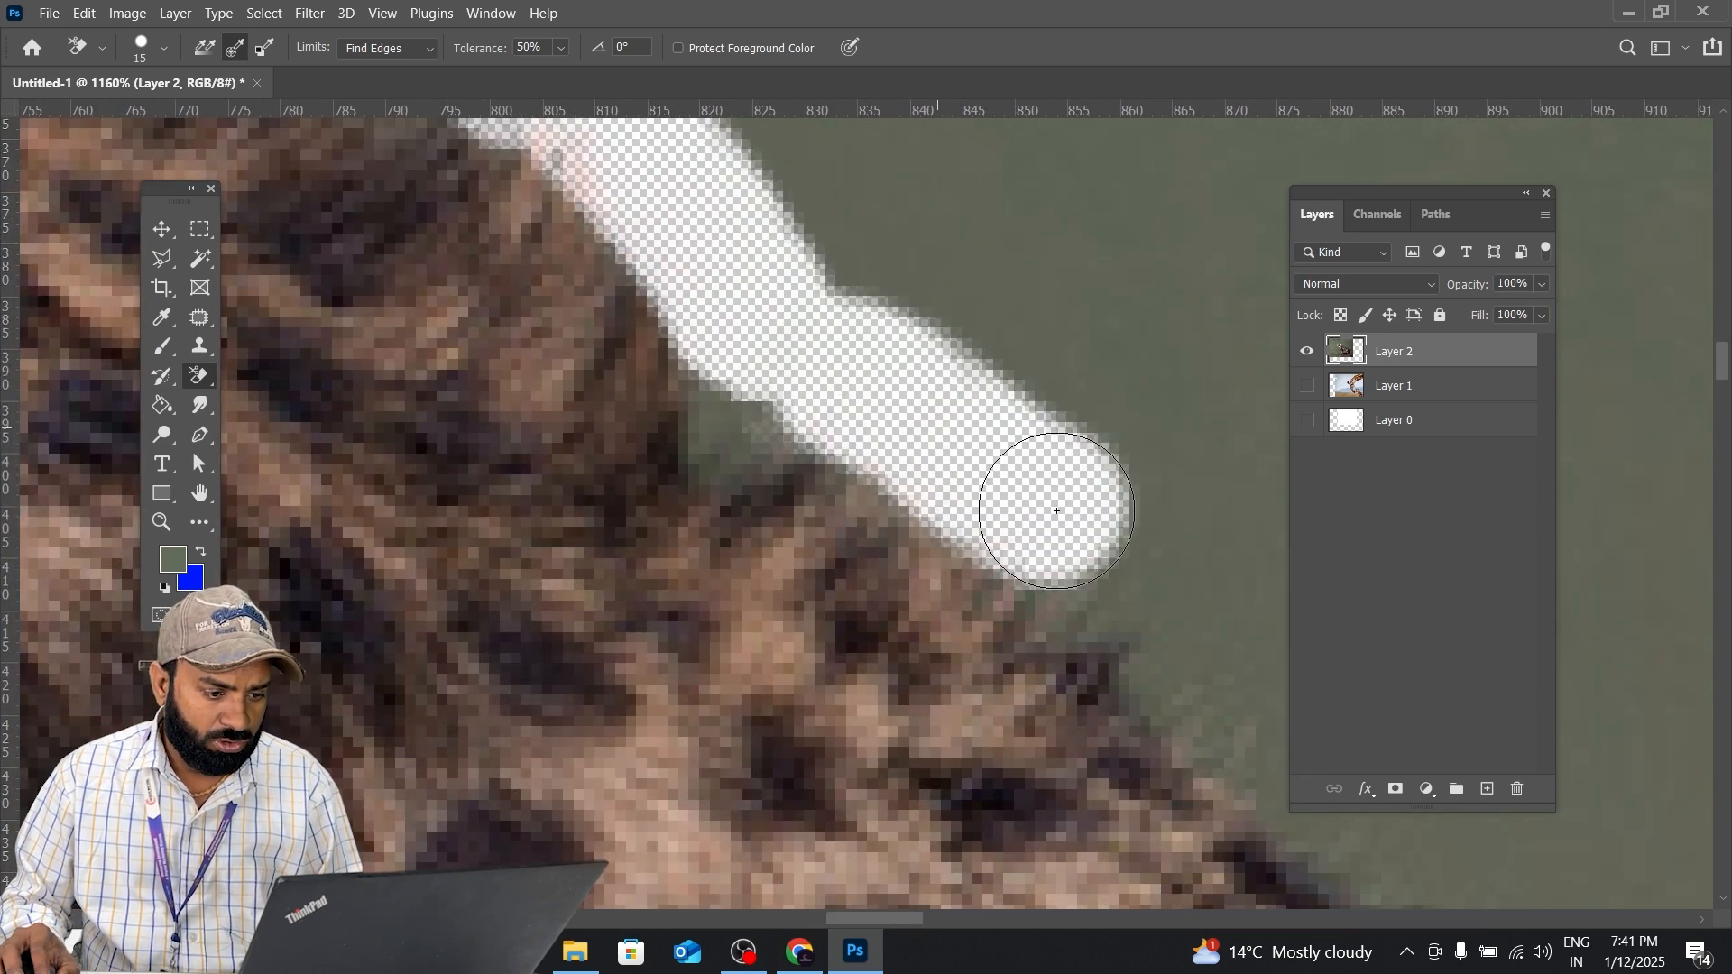
{"action": "mouse_move", "coordinate": [1088, 609]}
{"action": "left_mouse_down"}
{"action": "mouse_move", "coordinate": [729, 226]}
{"action": "mouse_move", "coordinate": [1014, 419]}
{"action": "mouse_move", "coordinate": [1197, 595]}
{"action": "mouse_move", "coordinate": [741, 324]}
{"action": "mouse_move", "coordinate": [709, 282]}
{"action": "mouse_move", "coordinate": [817, 339]}
{"action": "left_mouse_up"}
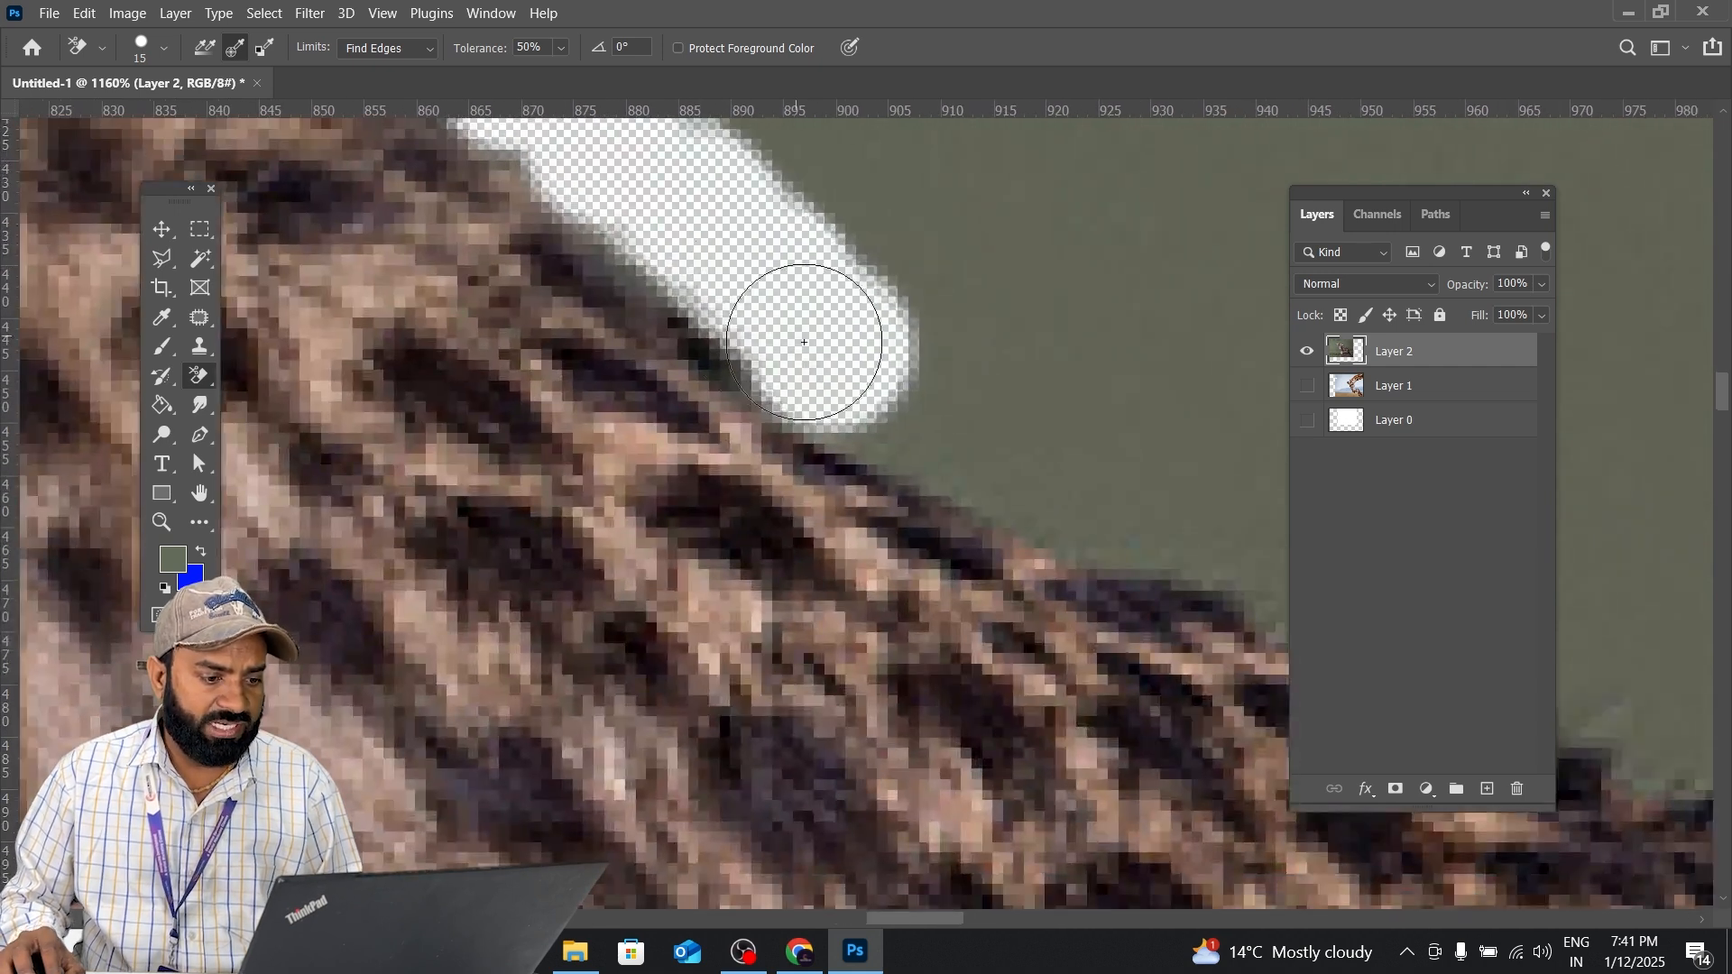
Hide the panels and erase the background along the cheetah's lower back.
{"action": "key", "text": "Tab"}
{"action": "mouse_move", "coordinate": [904, 381]}
{"action": "left_mouse_down"}
{"action": "mouse_move", "coordinate": [1239, 517]}
{"action": "mouse_move", "coordinate": [680, 376]}
{"action": "mouse_move", "coordinate": [582, 318]}
{"action": "left_mouse_up"}
{"action": "mouse_move", "coordinate": [681, 393]}
{"action": "left_mouse_down"}
{"action": "mouse_move", "coordinate": [1052, 495]}
{"action": "mouse_move", "coordinate": [1424, 699]}
{"action": "mouse_move", "coordinate": [1016, 282]}
{"action": "mouse_move", "coordinate": [1525, 645]}
{"action": "left_mouse_up"}
{"action": "left_click_drag", "start_coordinate": [1236, 516], "coordinate": [902, 210]}
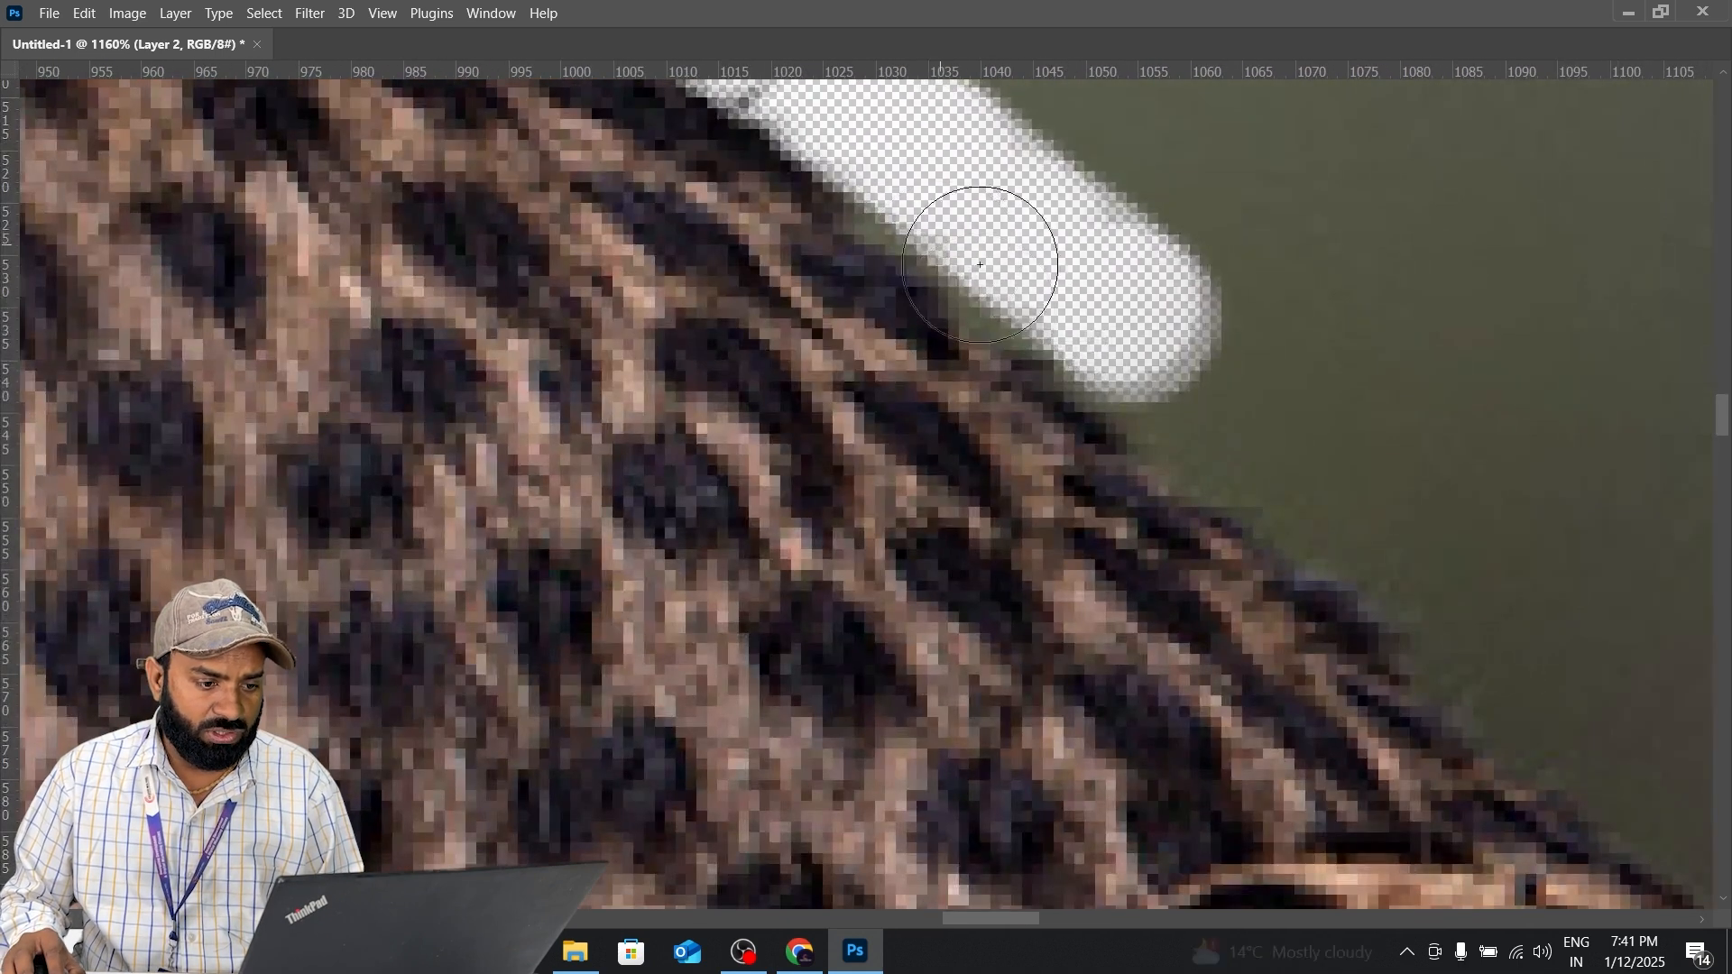
{"action": "left_click_drag", "start_coordinate": [1119, 351], "coordinate": [1498, 639]}
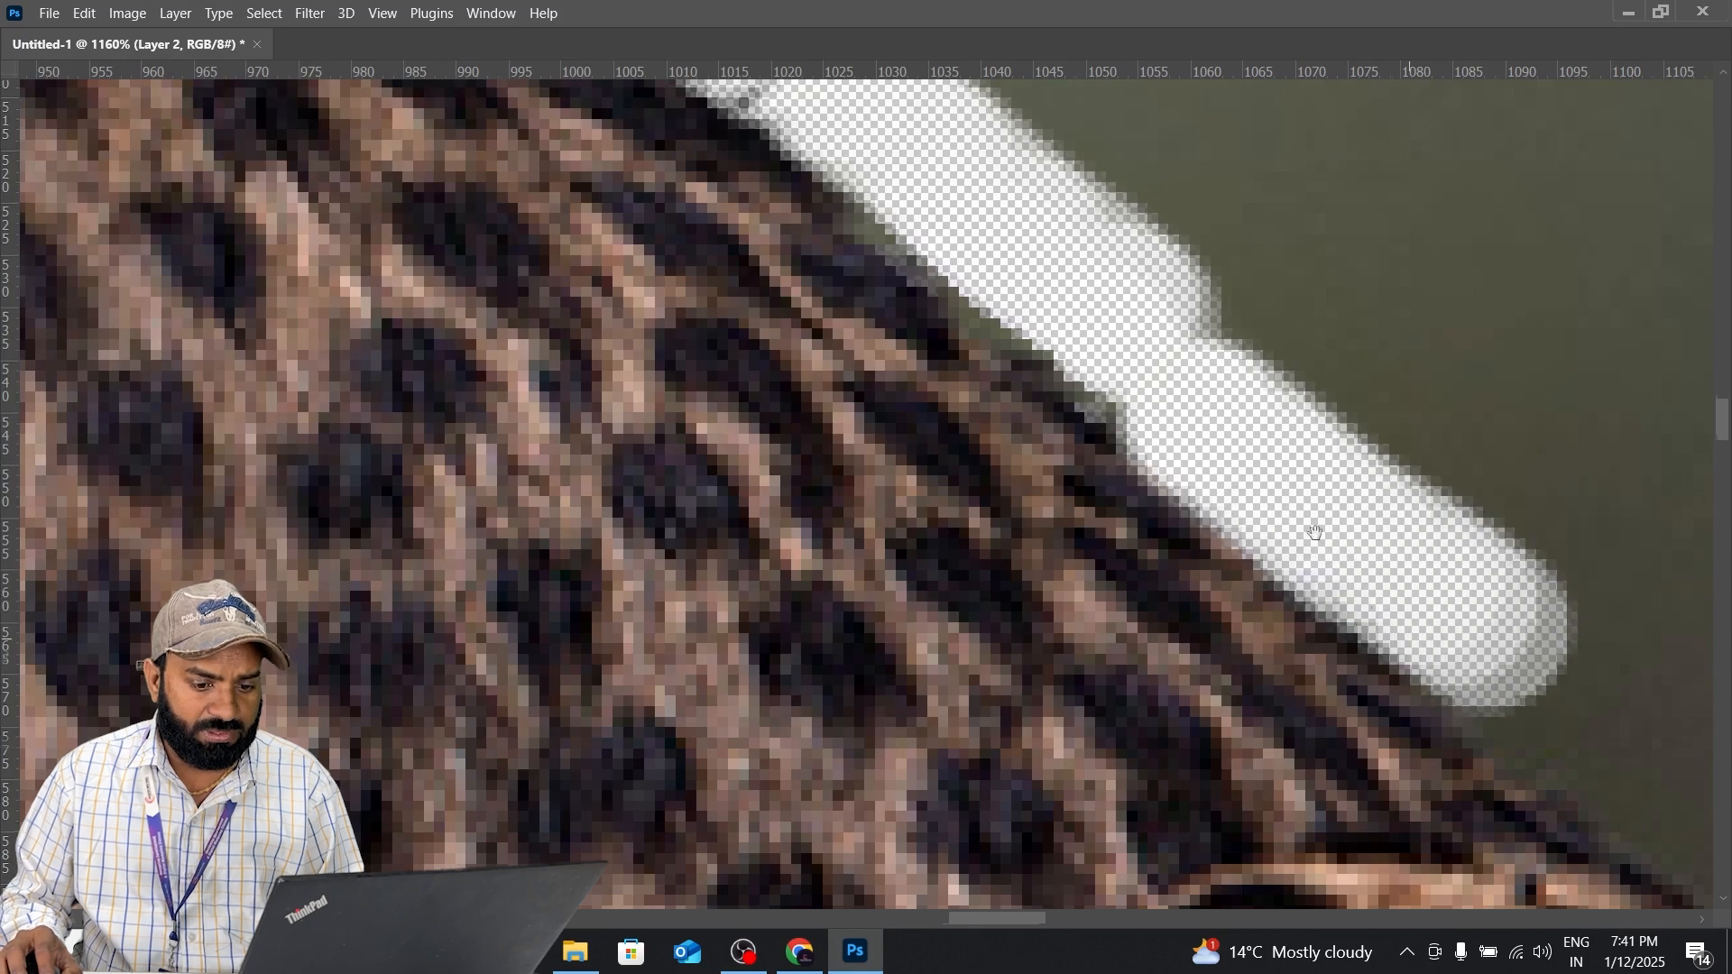
{"action": "left_click_drag", "start_coordinate": [1315, 533], "coordinate": [1129, 368]}
Erase the background around the curve of the cheetah's haunch.
{"action": "mouse_move", "coordinate": [1260, 441]}
{"action": "left_mouse_down"}
{"action": "mouse_move", "coordinate": [1430, 522]}
{"action": "mouse_move", "coordinate": [1471, 596]}
{"action": "left_mouse_up"}
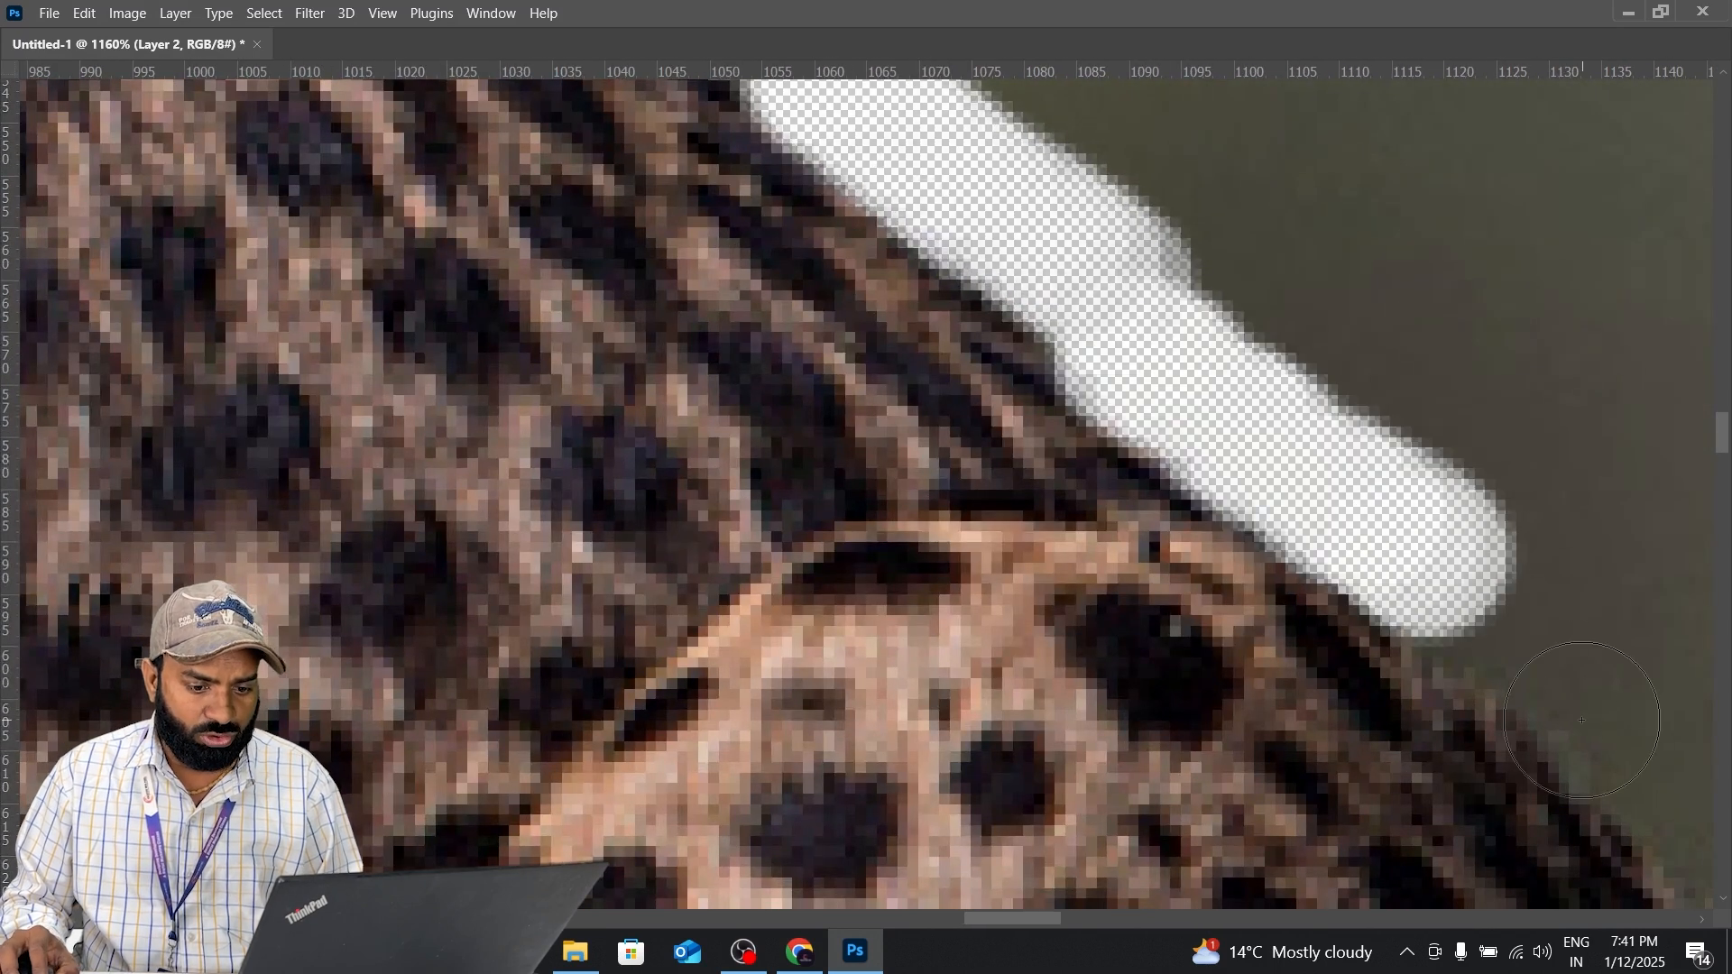
{"action": "mouse_move", "coordinate": [1497, 678]}
{"action": "left_mouse_down"}
{"action": "mouse_move", "coordinate": [1316, 387]}
{"action": "mouse_move", "coordinate": [1083, 317]}
{"action": "mouse_move", "coordinate": [1257, 387]}
{"action": "mouse_move", "coordinate": [1534, 704]}
{"action": "left_mouse_up"}
{"action": "mouse_move", "coordinate": [1535, 707]}
{"action": "left_mouse_down"}
{"action": "mouse_move", "coordinate": [1065, 236]}
{"action": "mouse_move", "coordinate": [1470, 611]}
{"action": "mouse_move", "coordinate": [1505, 774]}
{"action": "left_mouse_up"}
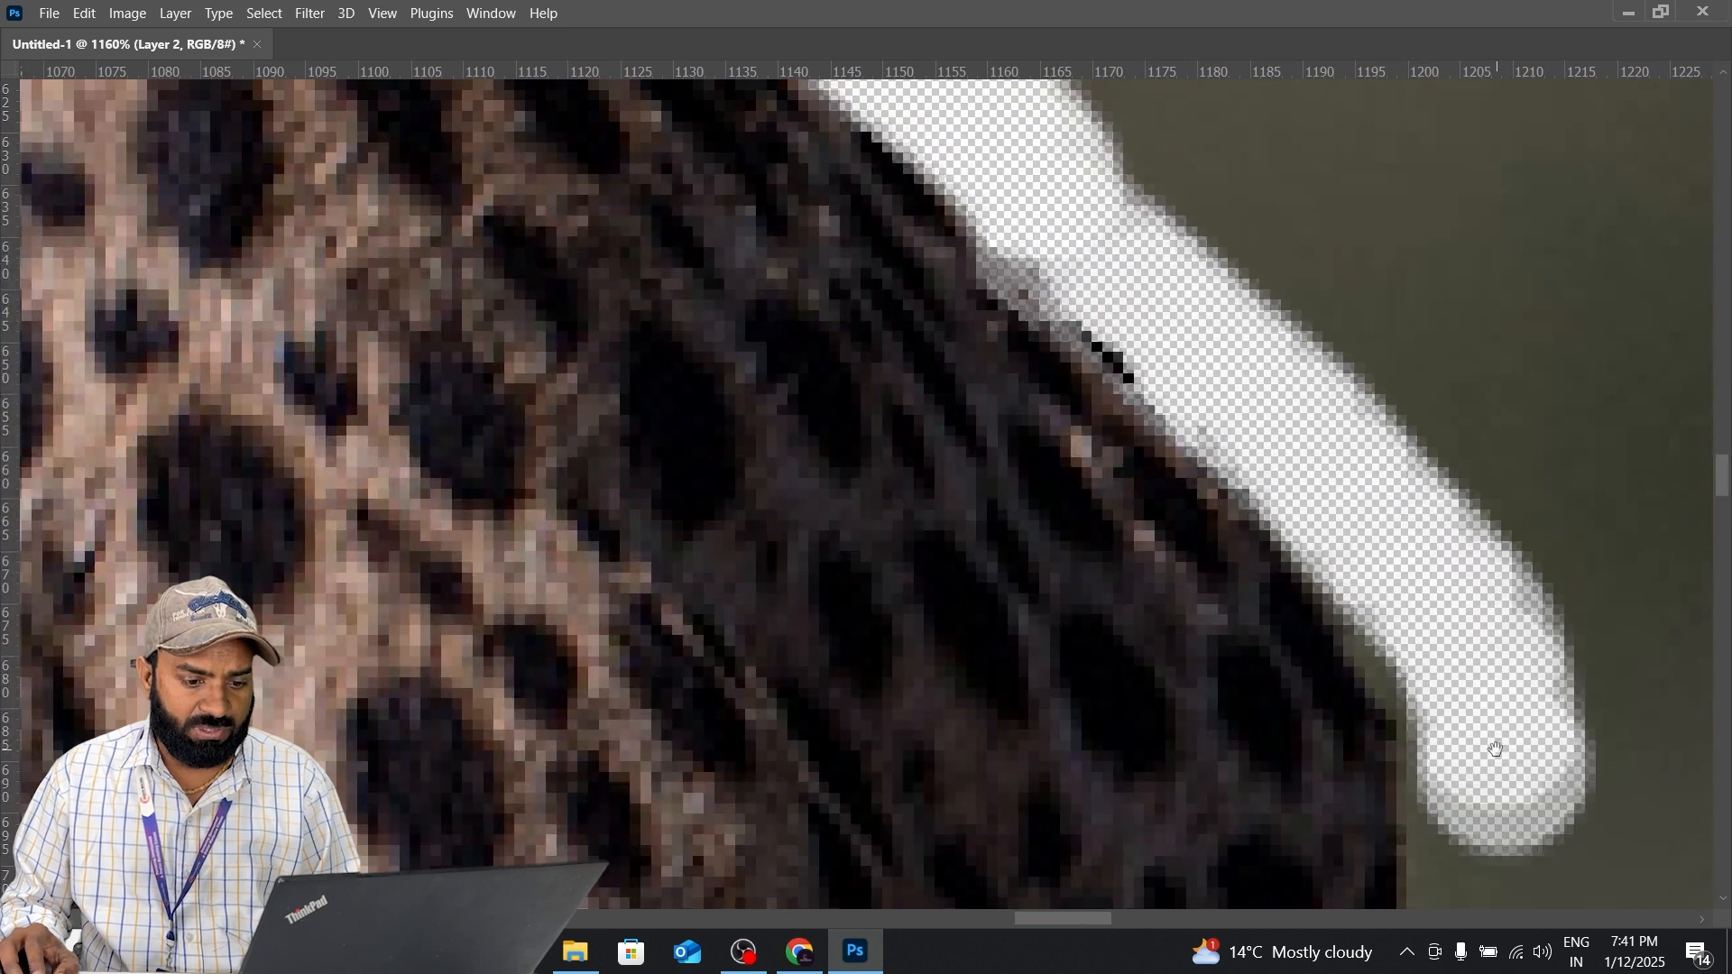
{"action": "left_click_drag", "start_coordinate": [1378, 649], "coordinate": [1398, 673]}
{"action": "mouse_move", "coordinate": [1444, 788]}
{"action": "left_mouse_down"}
{"action": "mouse_move", "coordinate": [1128, 323]}
{"action": "mouse_move", "coordinate": [1161, 376]}
{"action": "mouse_move", "coordinate": [1152, 591]}
{"action": "left_mouse_up"}
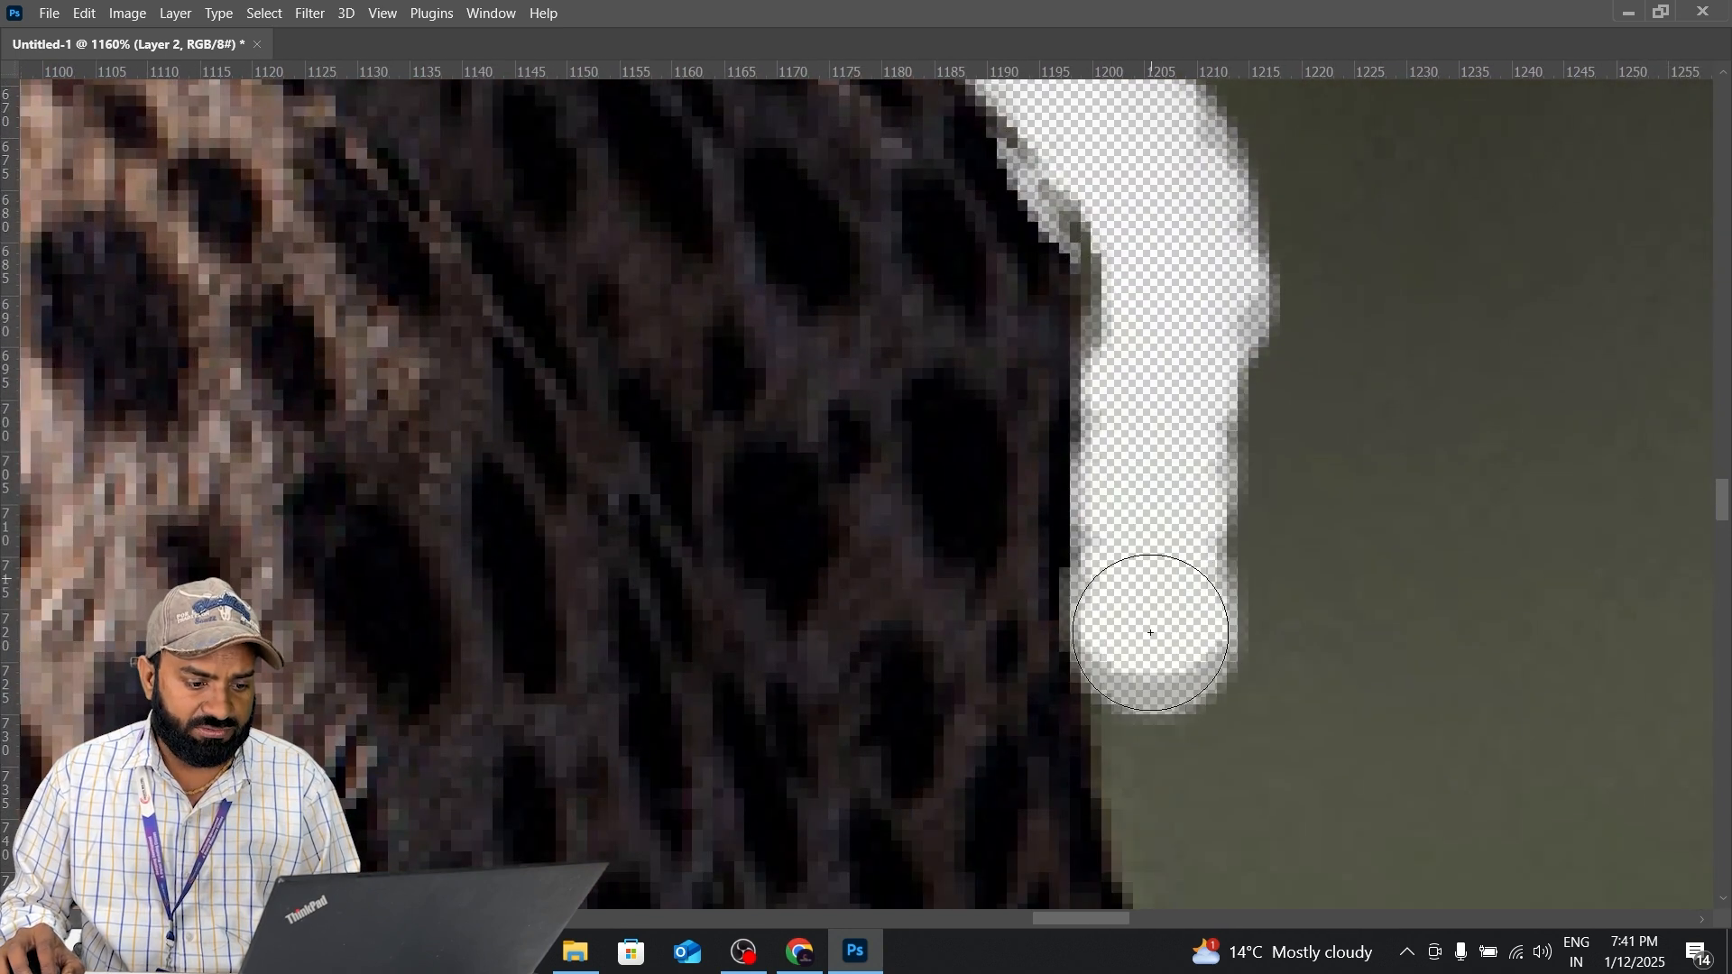
Erase the background along the cheetah's rump and down the edge of its tail with the Background Eraser Tool.
{"action": "left_click_drag", "start_coordinate": [1197, 850], "coordinate": [1040, 432]}
{"action": "mouse_move", "coordinate": [906, 338]}
{"action": "left_mouse_down"}
{"action": "mouse_move", "coordinate": [1121, 677]}
{"action": "mouse_move", "coordinate": [1156, 844]}
{"action": "mouse_move", "coordinate": [917, 111]}
{"action": "mouse_move", "coordinate": [968, 171]}
{"action": "left_mouse_up"}
{"action": "mouse_move", "coordinate": [949, 259]}
{"action": "left_mouse_down"}
{"action": "mouse_move", "coordinate": [1180, 812]}
{"action": "mouse_move", "coordinate": [870, 369]}
{"action": "left_mouse_up"}
{"action": "mouse_move", "coordinate": [919, 433]}
{"action": "left_mouse_down"}
{"action": "mouse_move", "coordinate": [1326, 848]}
{"action": "mouse_move", "coordinate": [1001, 370]}
{"action": "left_mouse_up"}
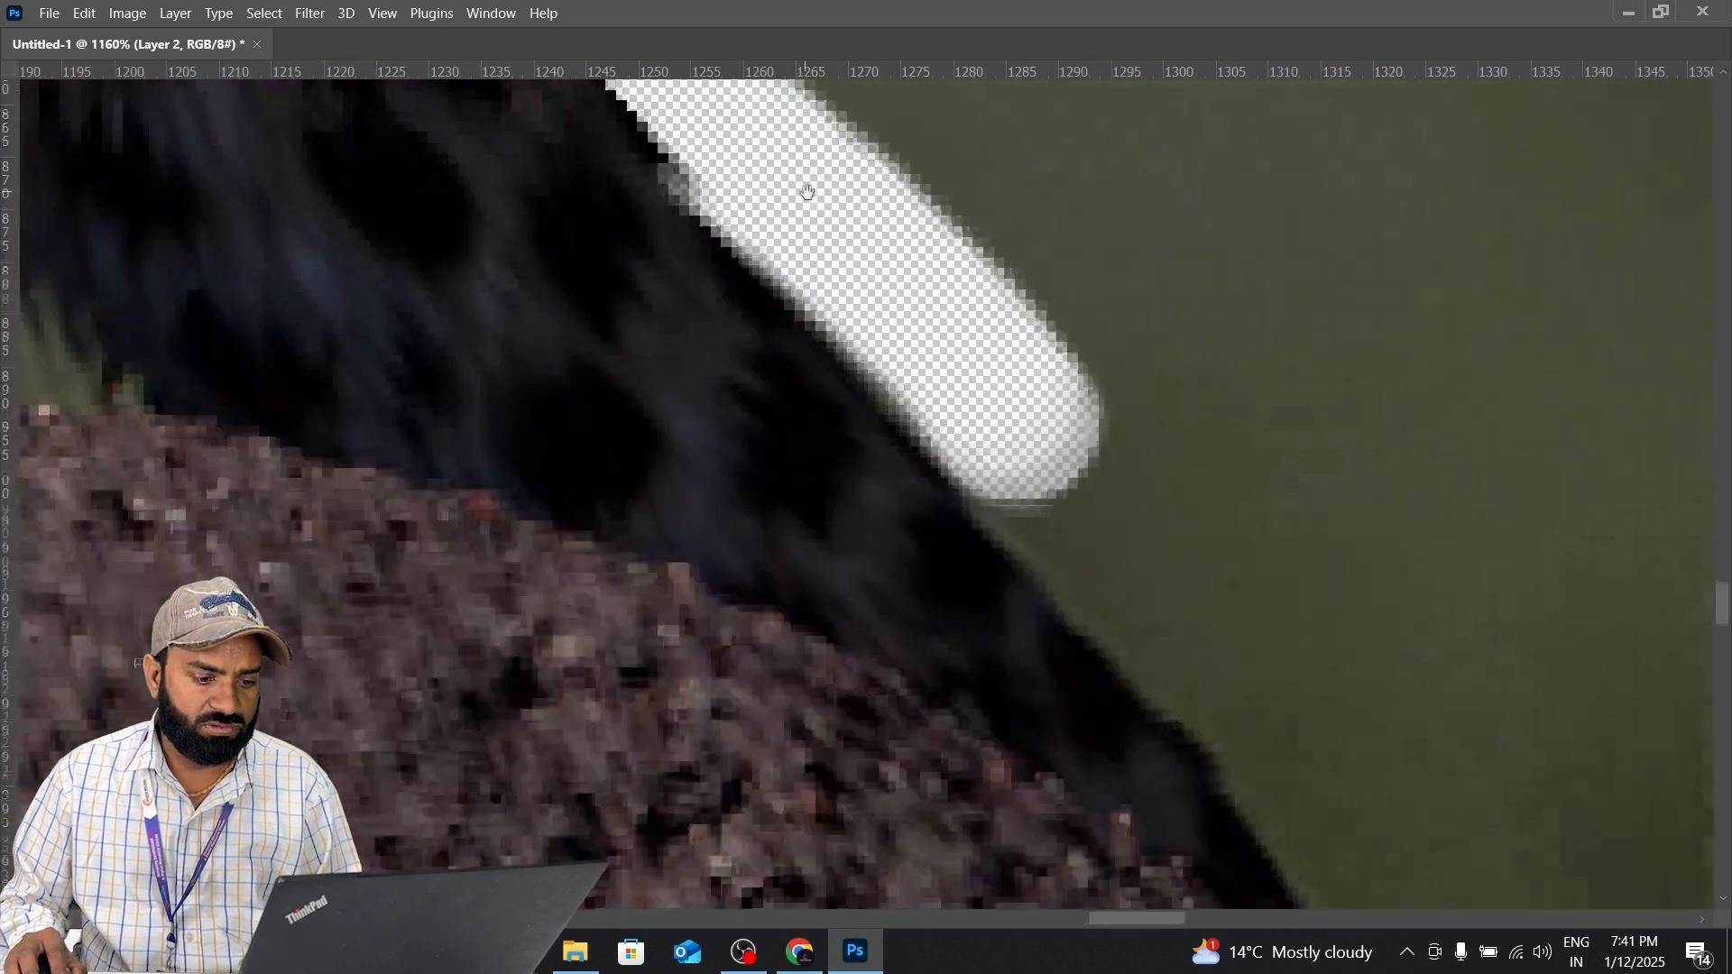
{"action": "left_click_drag", "start_coordinate": [1011, 488], "coordinate": [1435, 861]}
{"action": "key", "text": "ctrl+1"}
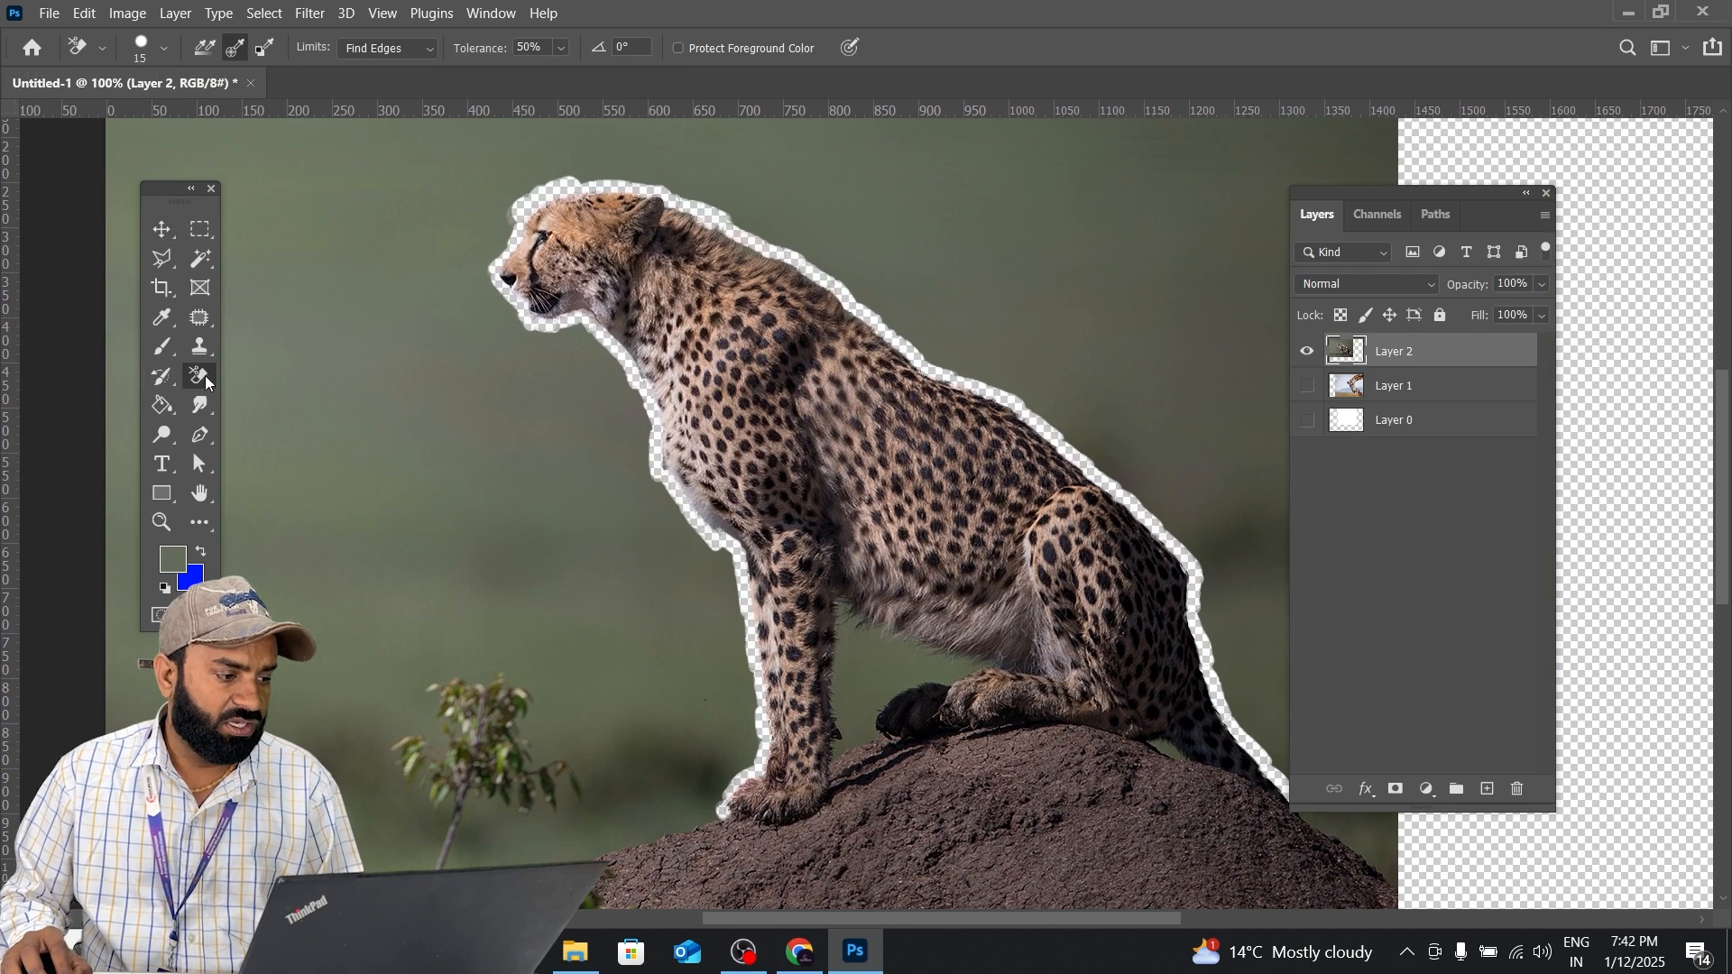
Switch to the regular Eraser Tool and erase a wide patch of background behind the cheetah's back.
{"action": "right_click", "coordinate": [199, 375]}
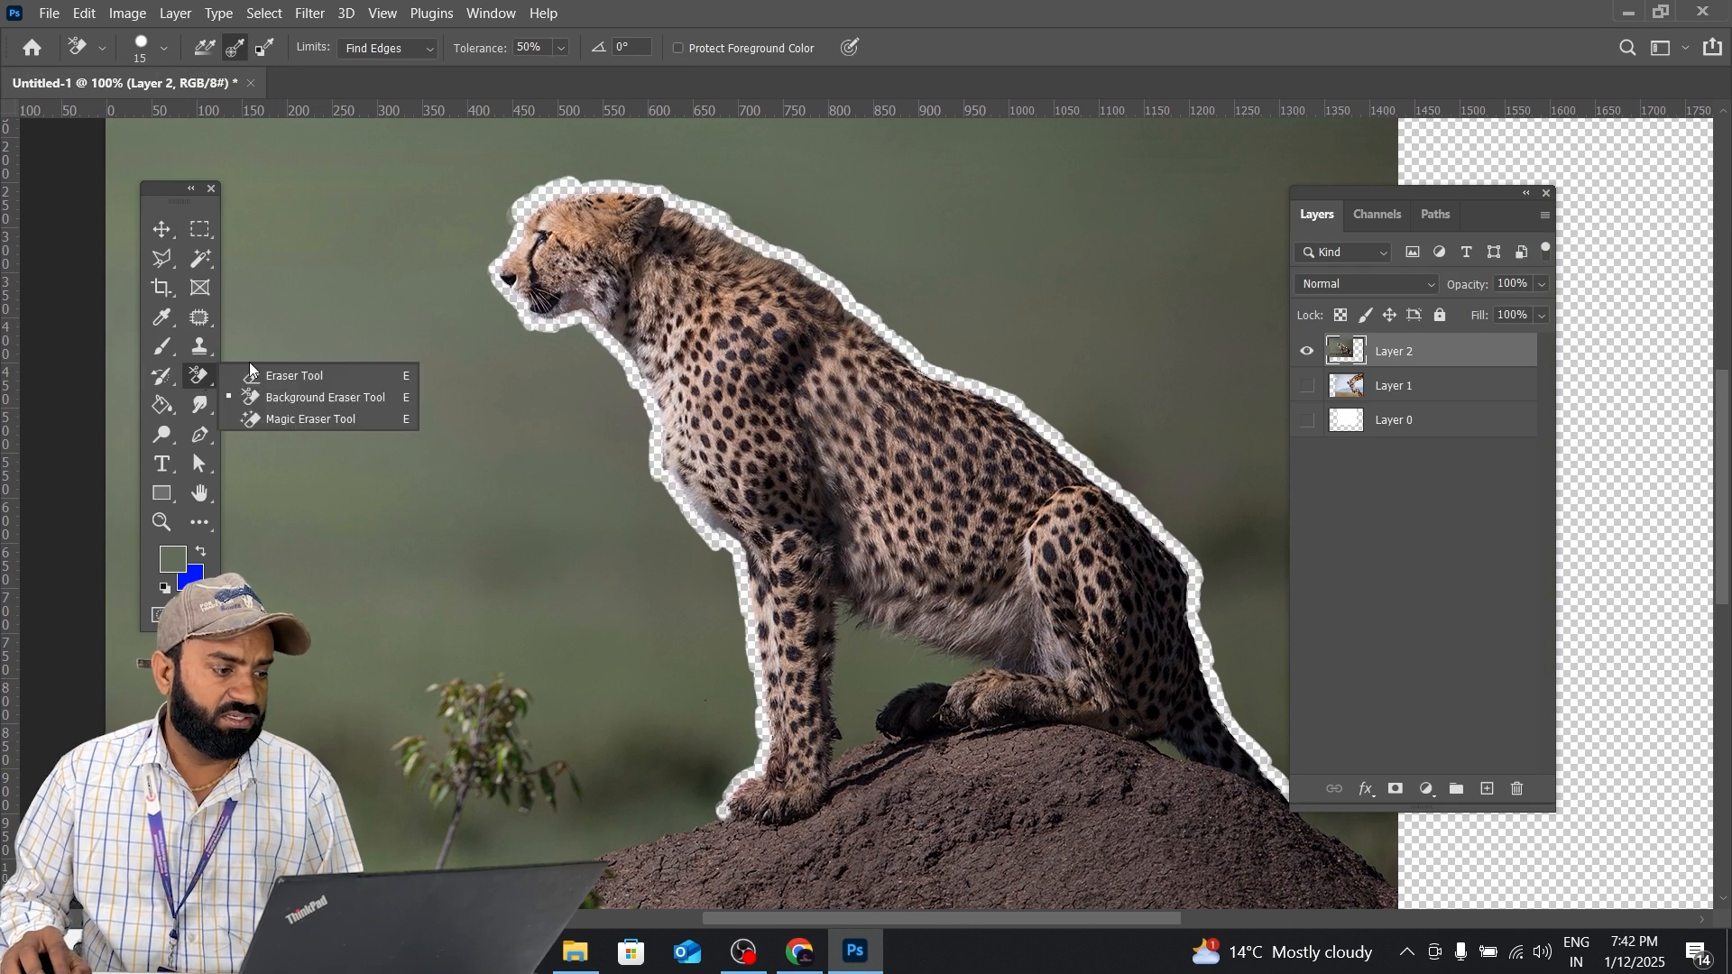
{"action": "left_click", "coordinate": [271, 375]}
{"action": "left_click_drag", "start_coordinate": [921, 167], "coordinate": [1073, 284]}
{"action": "mouse_move", "coordinate": [1139, 334]}
{"action": "left_mouse_down"}
{"action": "mouse_move", "coordinate": [913, 258]}
{"action": "mouse_move", "coordinate": [960, 298]}
{"action": "mouse_move", "coordinate": [928, 302]}
{"action": "mouse_move", "coordinate": [1011, 340]}
{"action": "mouse_move", "coordinate": [943, 319]}
{"action": "mouse_move", "coordinate": [1057, 375]}
{"action": "mouse_move", "coordinate": [1218, 509]}
{"action": "left_mouse_up"}
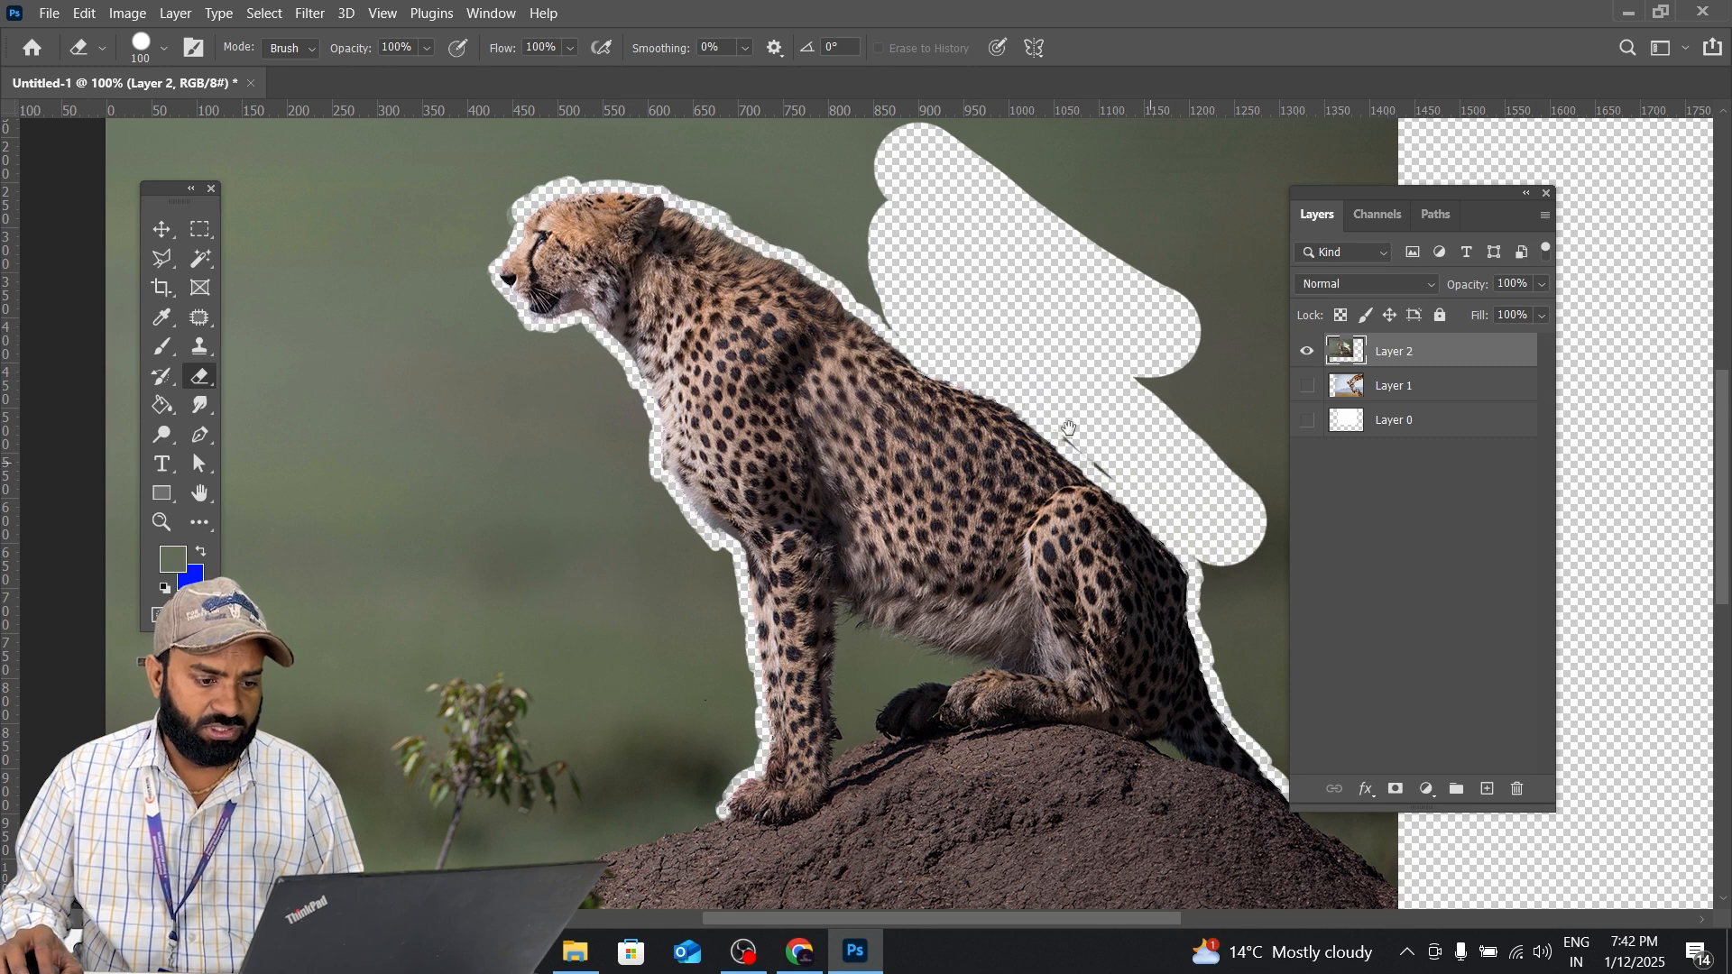
{"action": "left_click_drag", "start_coordinate": [1069, 429], "coordinate": [825, 250]}
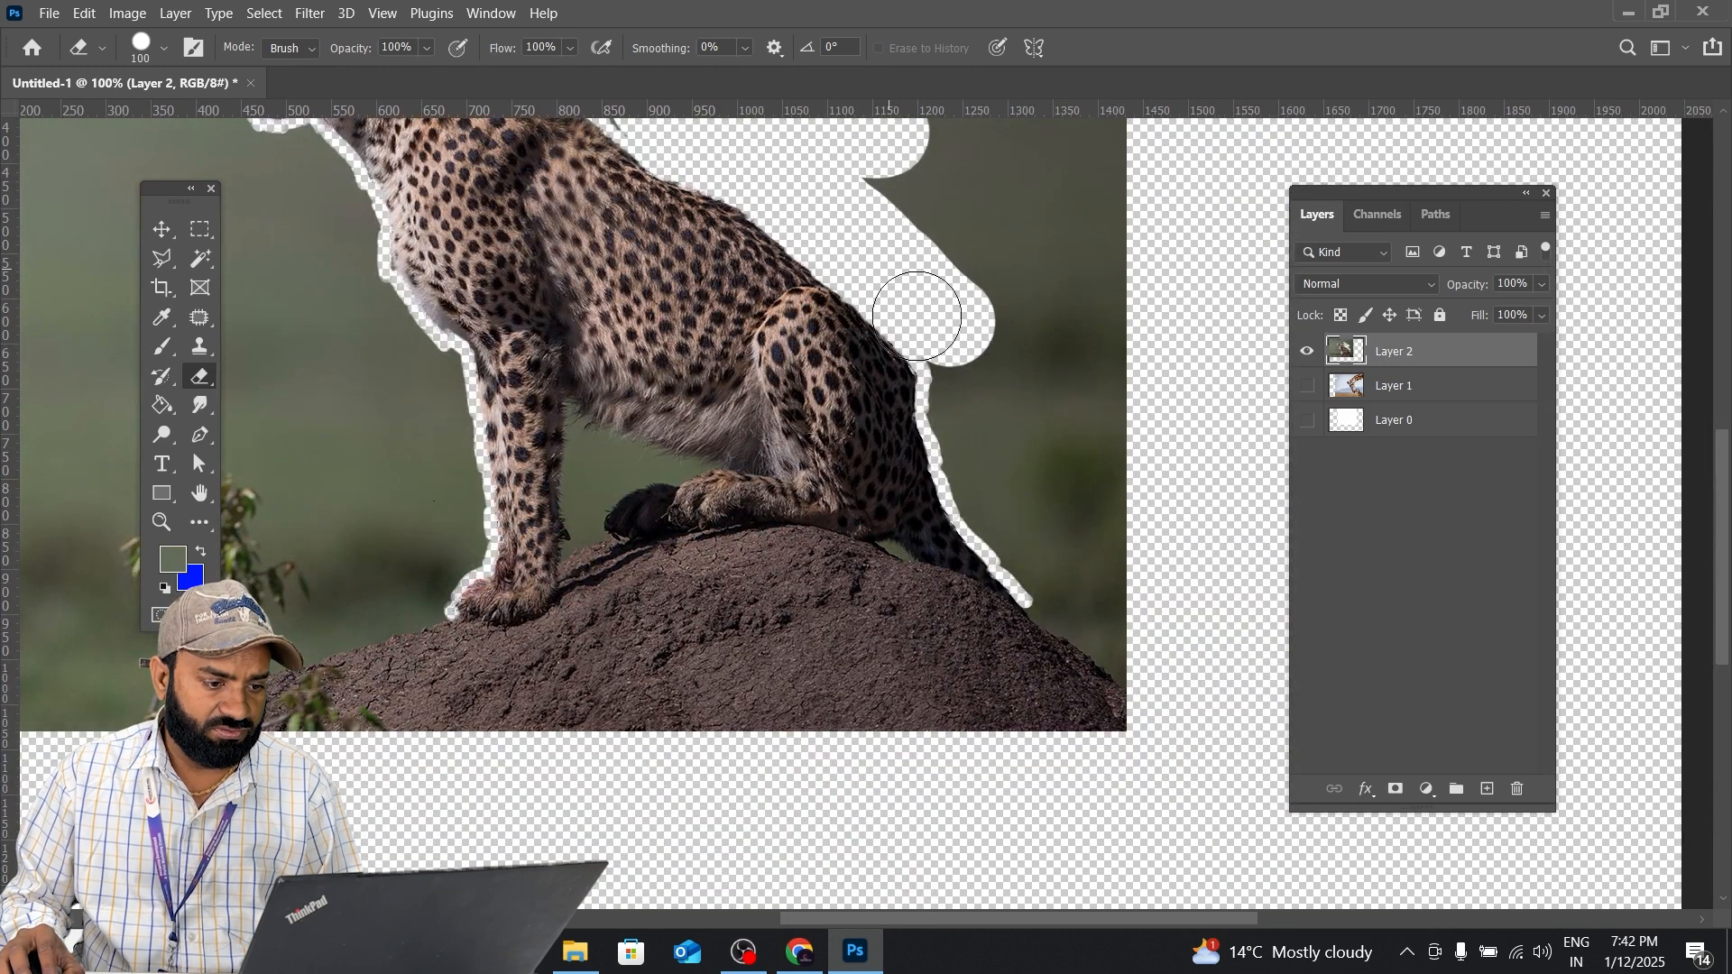
Erase the remaining background behind the cheetah's haunch and tail, down along the slope of the mound.
{"action": "left_click_drag", "start_coordinate": [918, 316], "coordinate": [988, 463]}
{"action": "key", "text": "ctrl+z"}
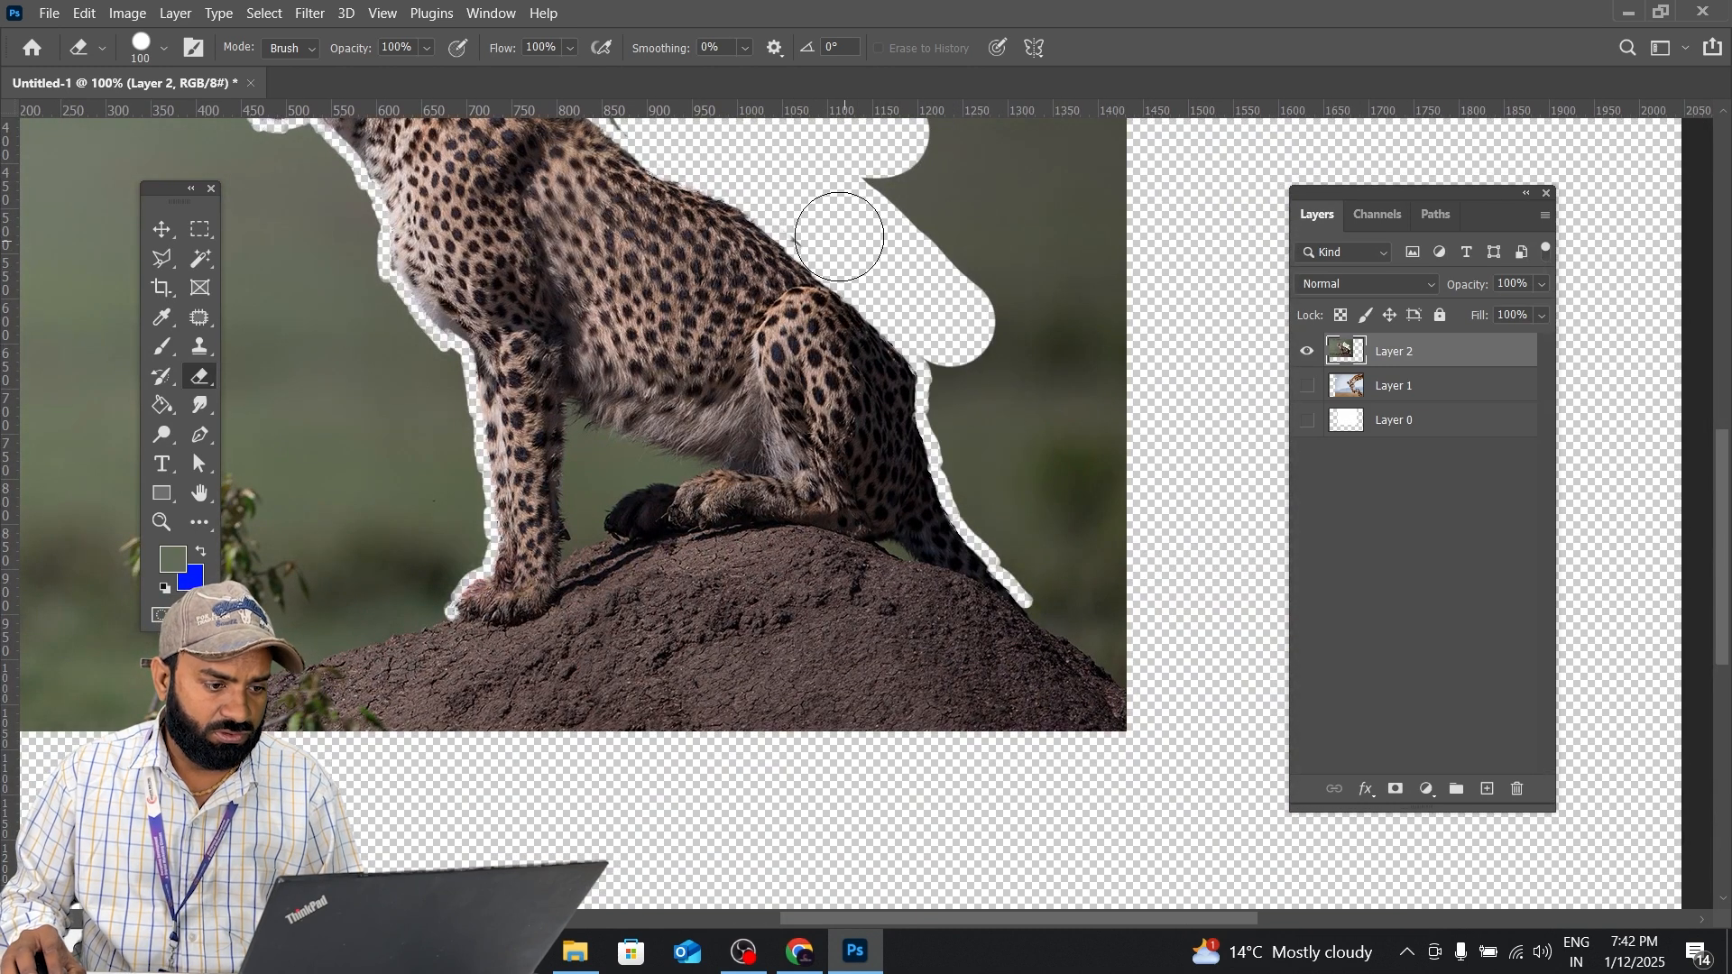
{"action": "mouse_move", "coordinate": [965, 366]}
{"action": "left_mouse_down"}
{"action": "mouse_move", "coordinate": [993, 472]}
{"action": "mouse_move", "coordinate": [1141, 667]}
{"action": "left_mouse_up"}
{"action": "mouse_move", "coordinate": [1062, 586]}
{"action": "left_mouse_down"}
{"action": "mouse_move", "coordinate": [1094, 514]}
{"action": "mouse_move", "coordinate": [1077, 225]}
{"action": "mouse_move", "coordinate": [1096, 650]}
{"action": "mouse_move", "coordinate": [1082, 794]}
{"action": "mouse_move", "coordinate": [1000, 798]}
{"action": "mouse_move", "coordinate": [813, 427]}
{"action": "mouse_move", "coordinate": [924, 572]}
{"action": "left_mouse_up"}
{"action": "scroll", "coordinate": [1044, 553], "scroll_direction": "up", "scroll_amount": 5}
{"action": "scroll", "coordinate": [878, 495], "scroll_direction": "up", "scroll_amount": 3}
{"action": "scroll", "coordinate": [878, 495], "scroll_direction": "left", "scroll_amount": 3}
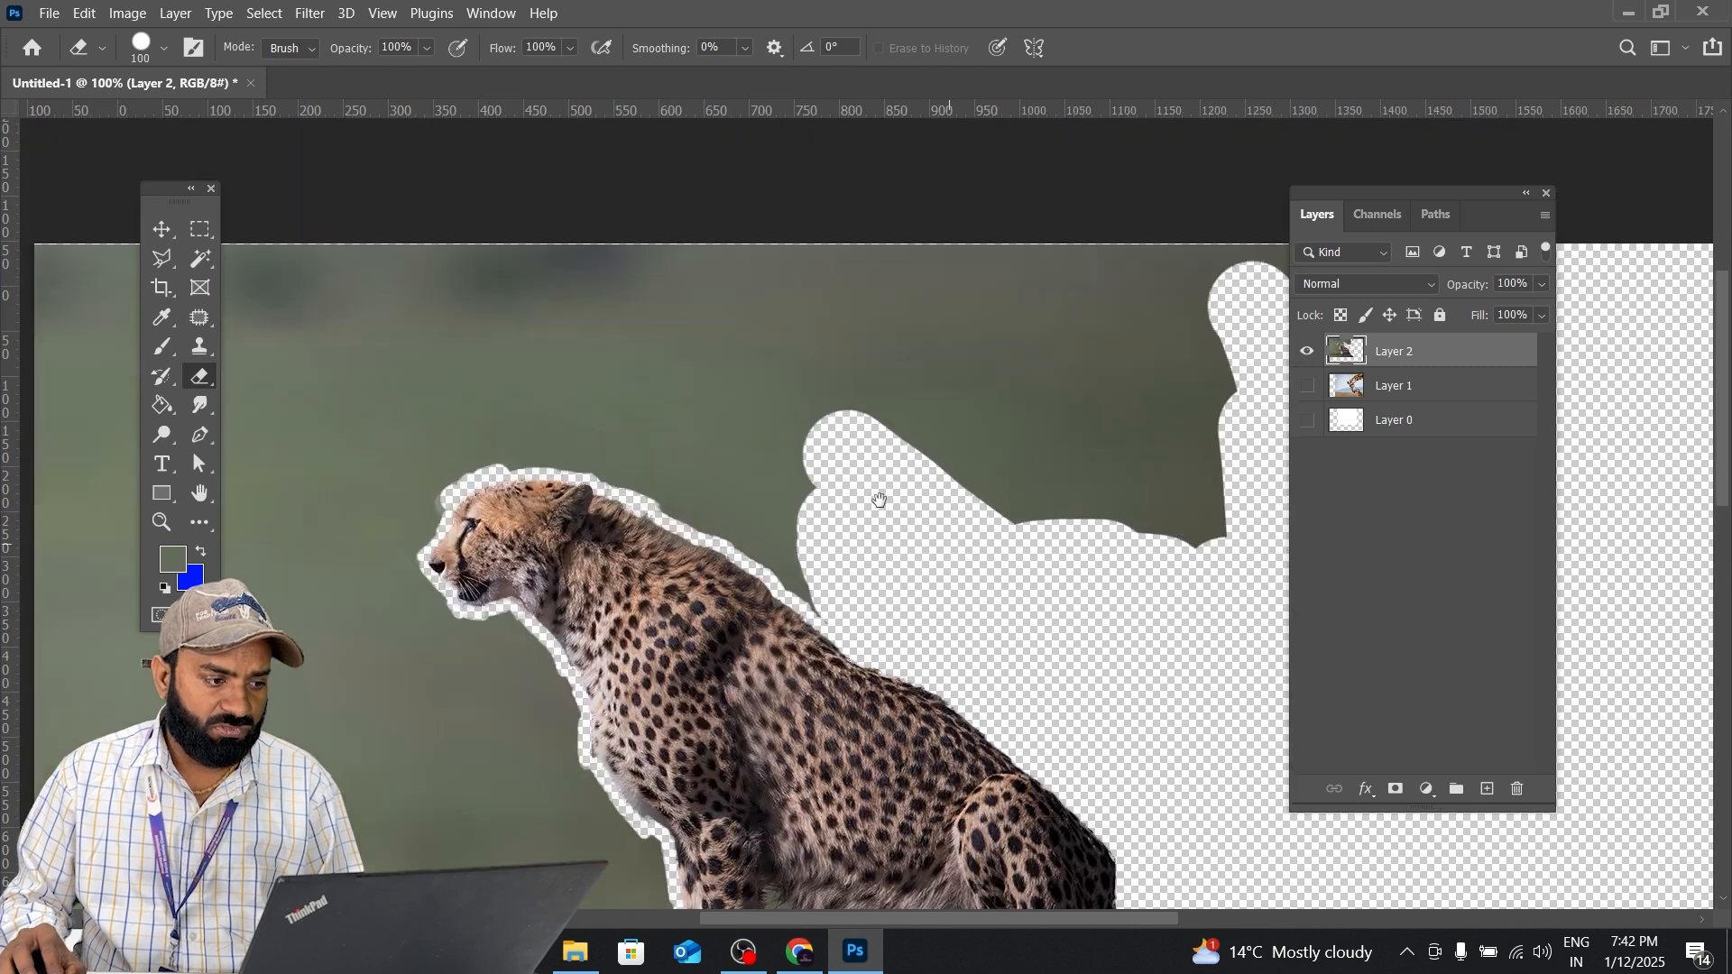
Try removing several background areas above the cheetah with the Magic Eraser Tool at tolerance 2.
{"action": "left_click", "coordinate": [201, 376]}
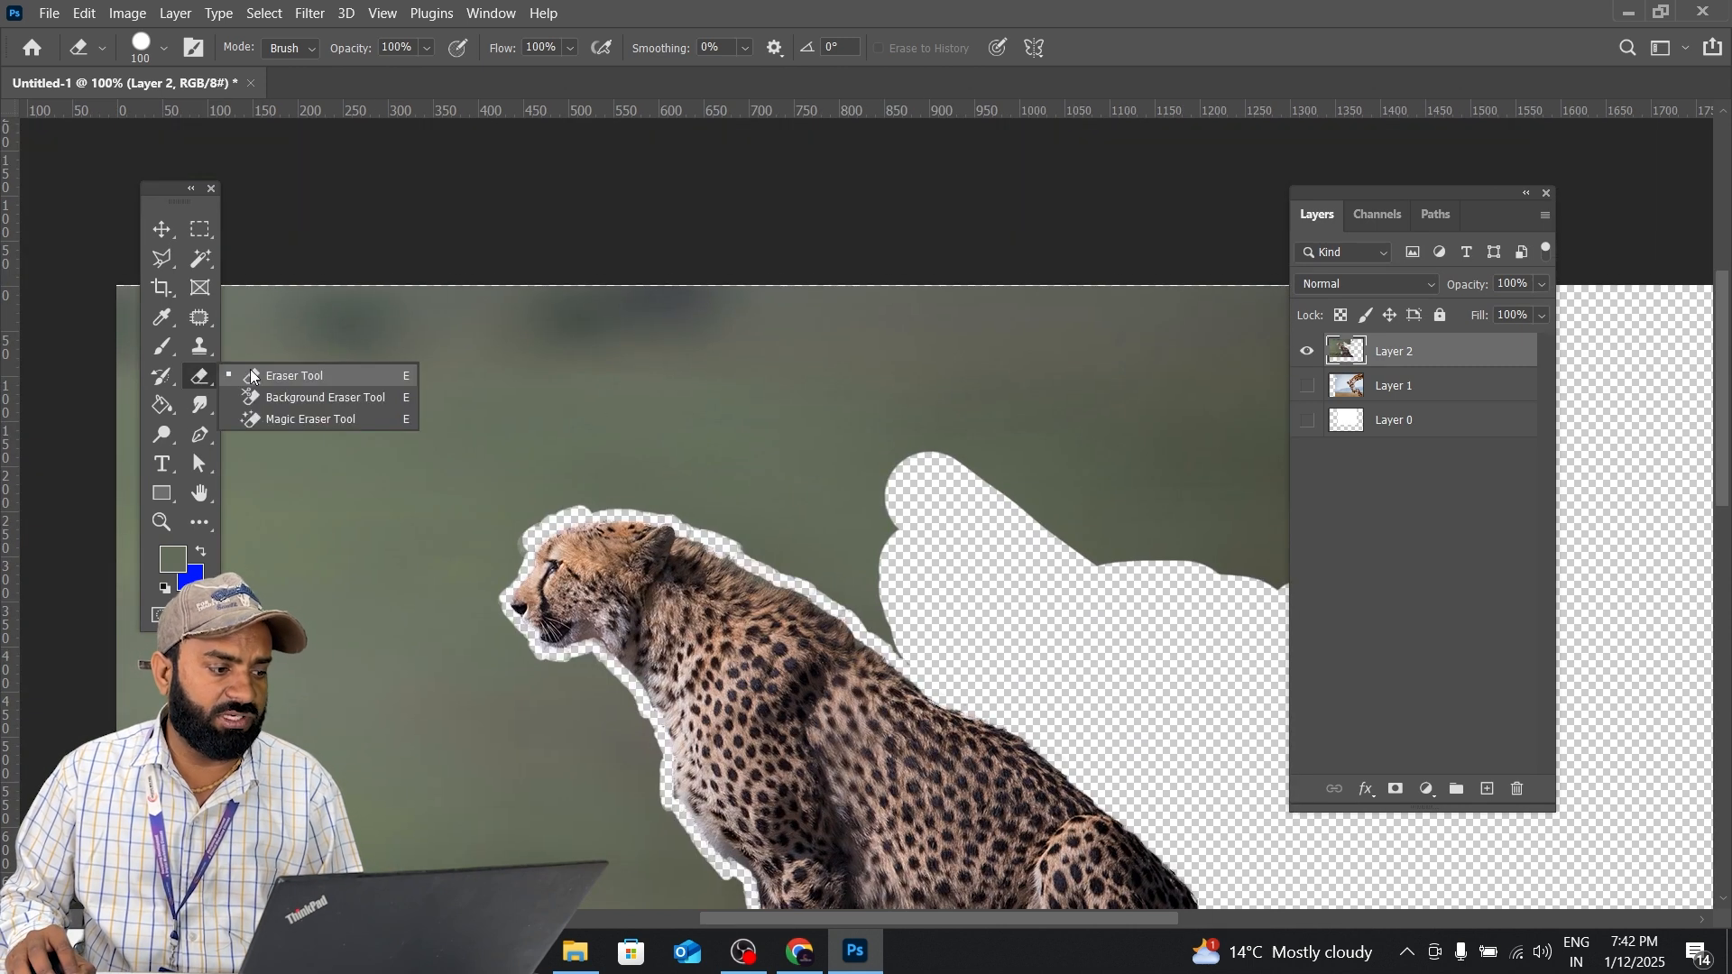
{"action": "key", "text": "Escape"}
{"action": "left_click", "coordinate": [1040, 390]}
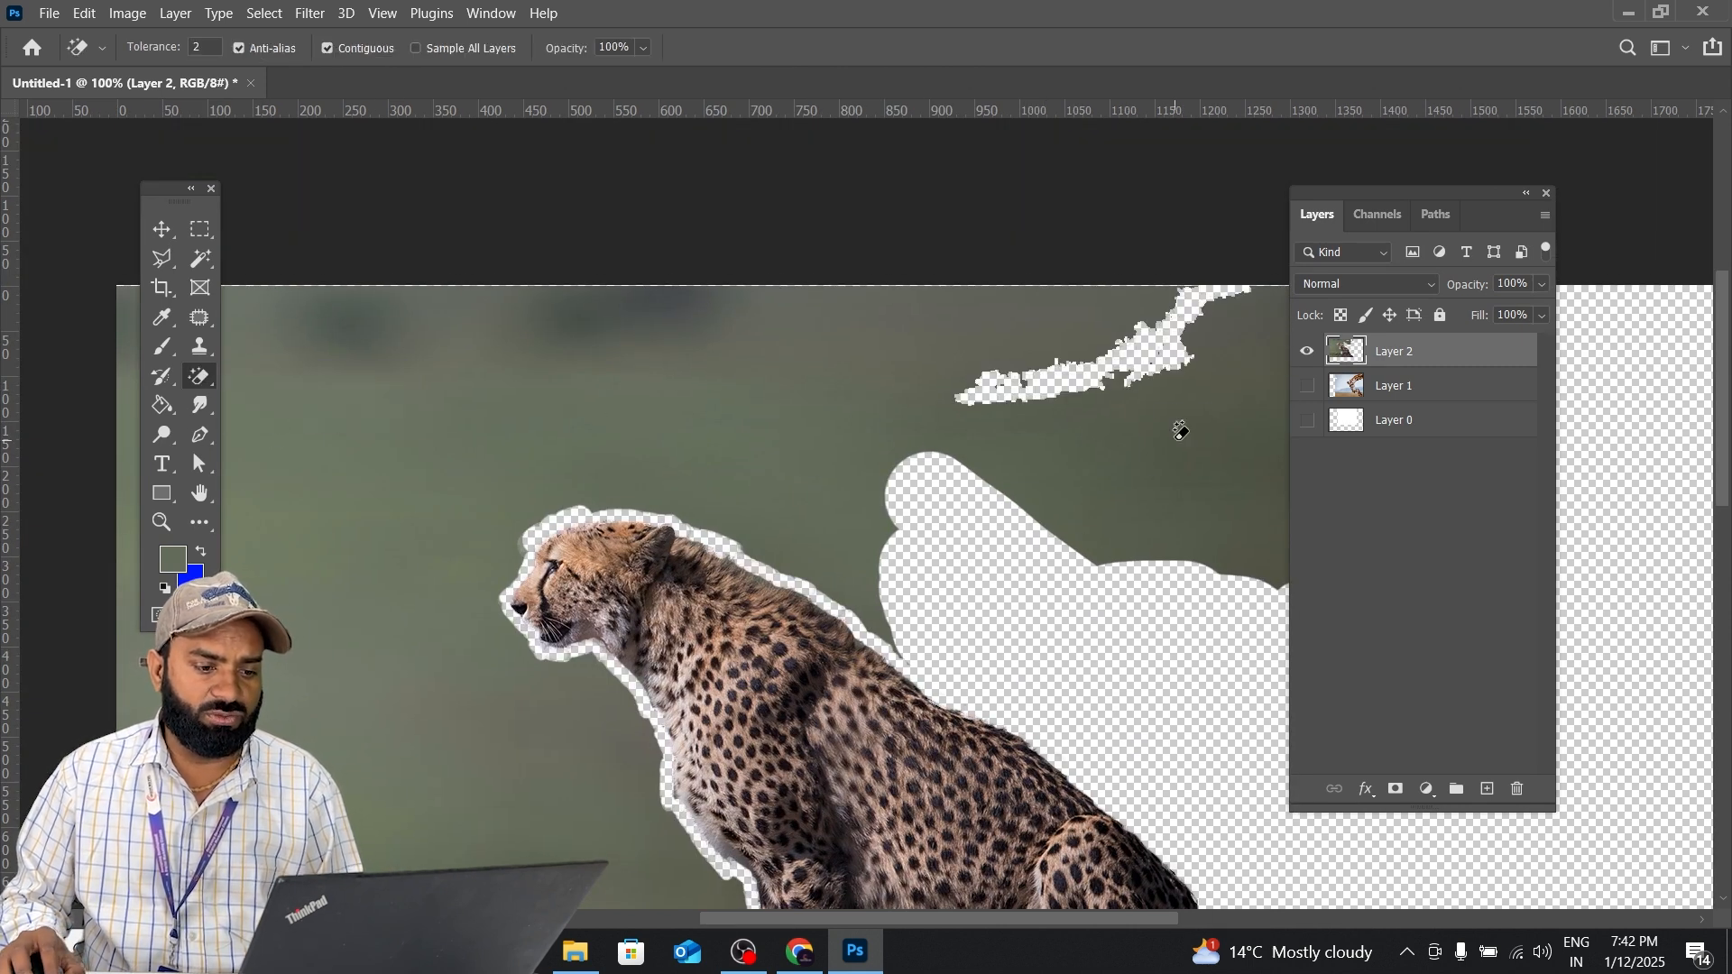
{"action": "left_click", "coordinate": [1179, 435]}
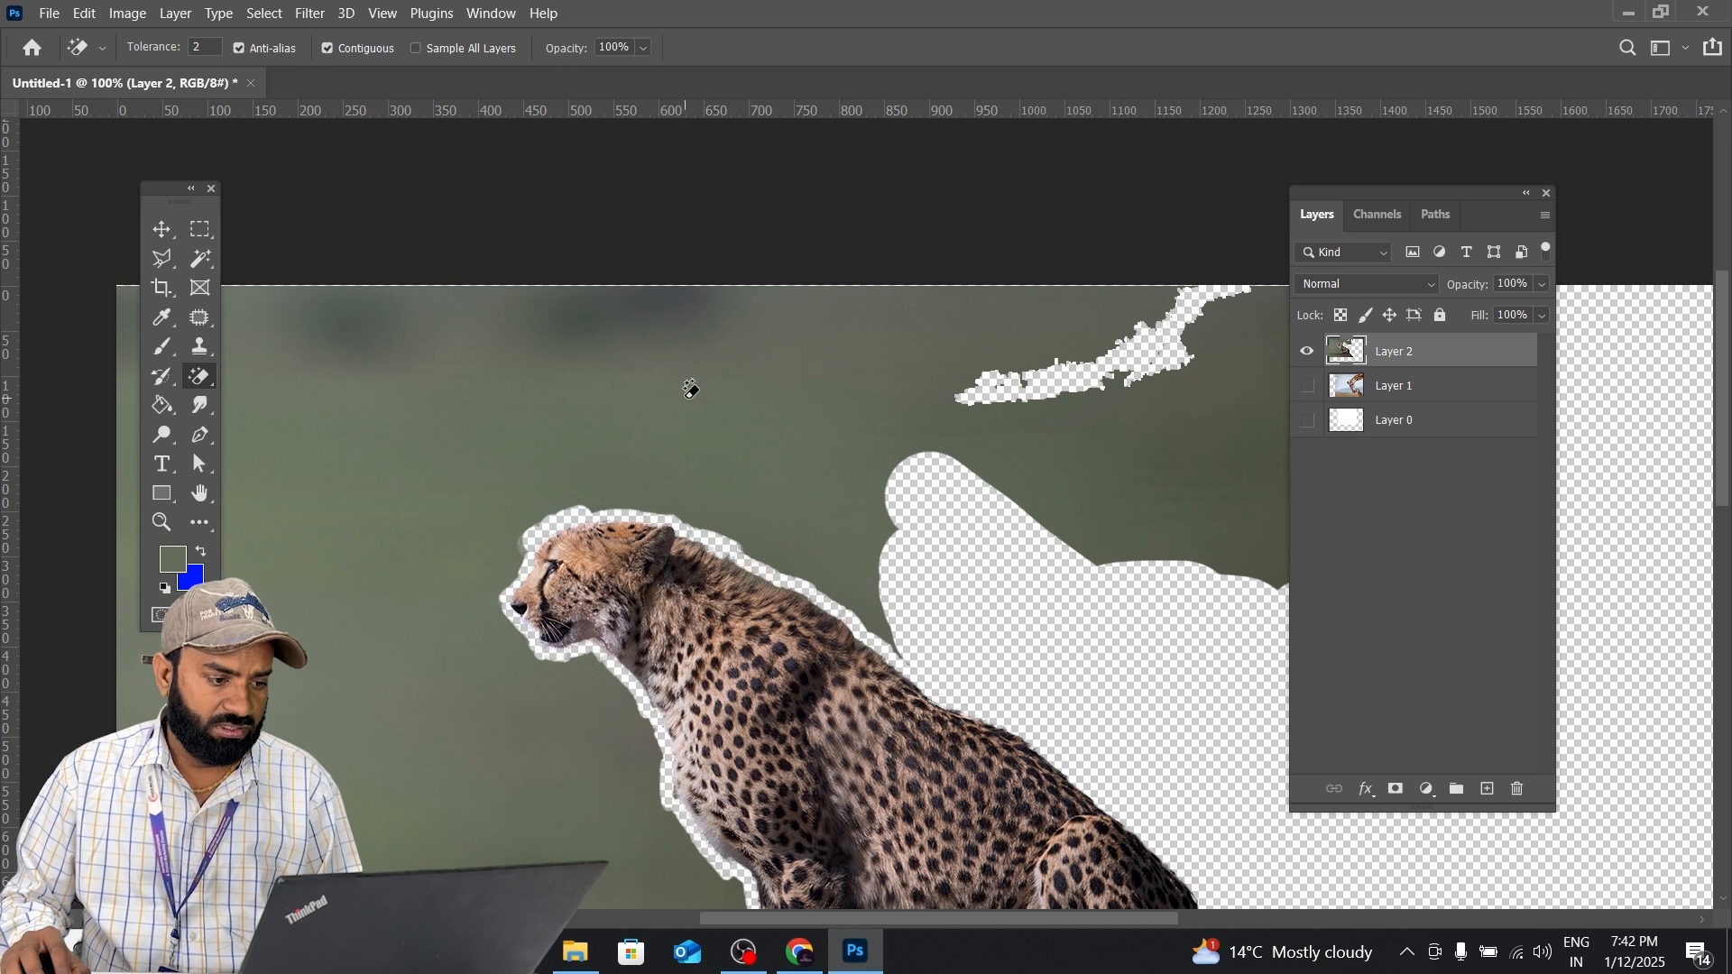
{"action": "left_click", "coordinate": [691, 388]}
{"action": "left_click", "coordinate": [833, 343]}
{"action": "left_click", "coordinate": [861, 460]}
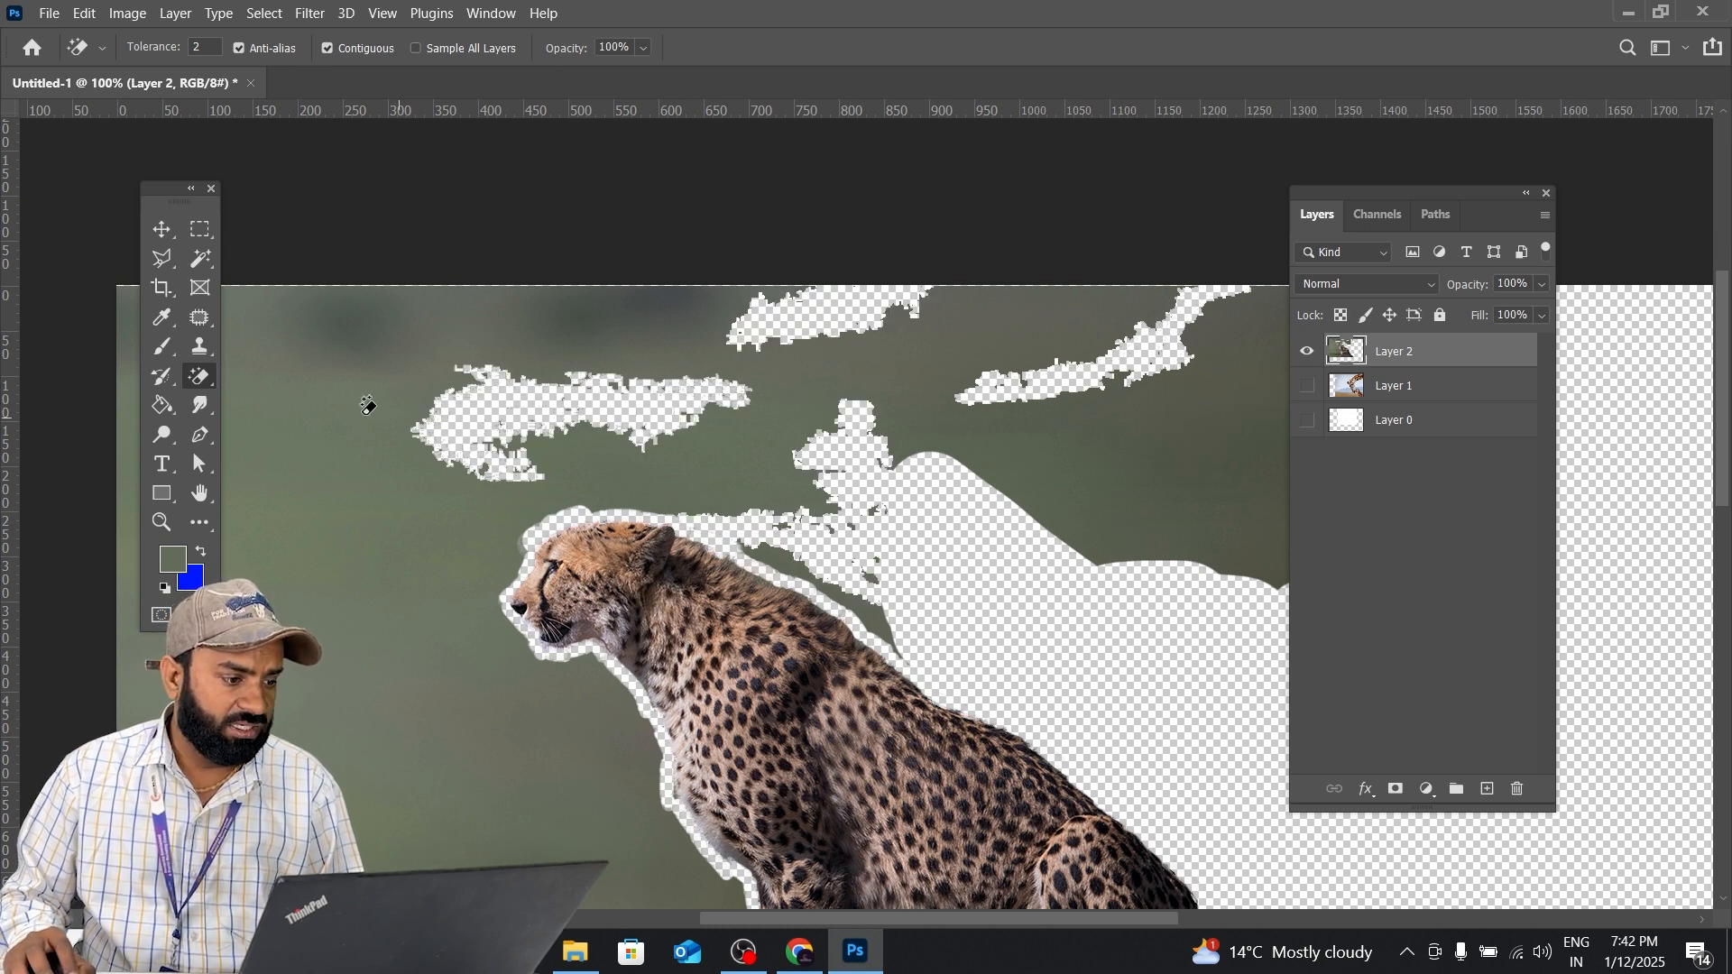
Undo all the Magic Eraser deletions in the background above the cheetah.
{"action": "key", "text": "ctrl+z"}
{"action": "key", "text": "ctrl+z"}
{"action": "key", "text": "ctrl+z"}
{"action": "key", "text": "ctrl+z"}
{"action": "key", "text": "ctrl+z"}
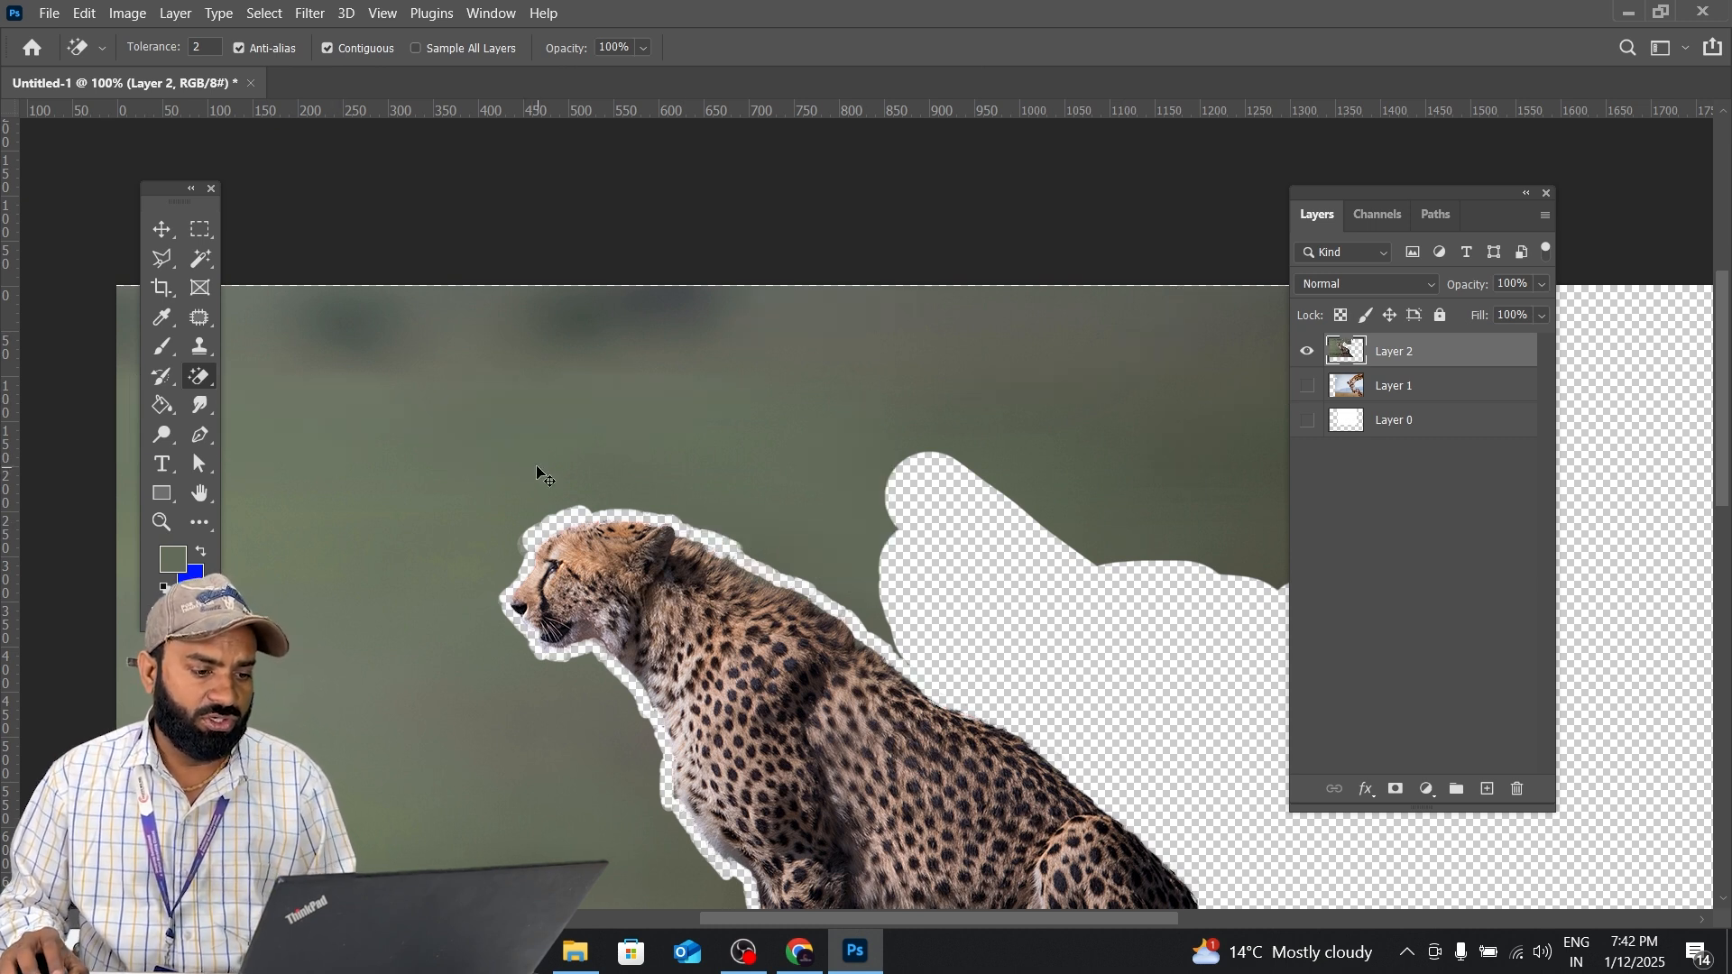
Return to the Eraser Tool, hide the panels, enlarge the brush and erase the outer background above and in front of the cheetah.
{"action": "right_click", "coordinate": [206, 381]}
{"action": "left_click", "coordinate": [287, 376]}
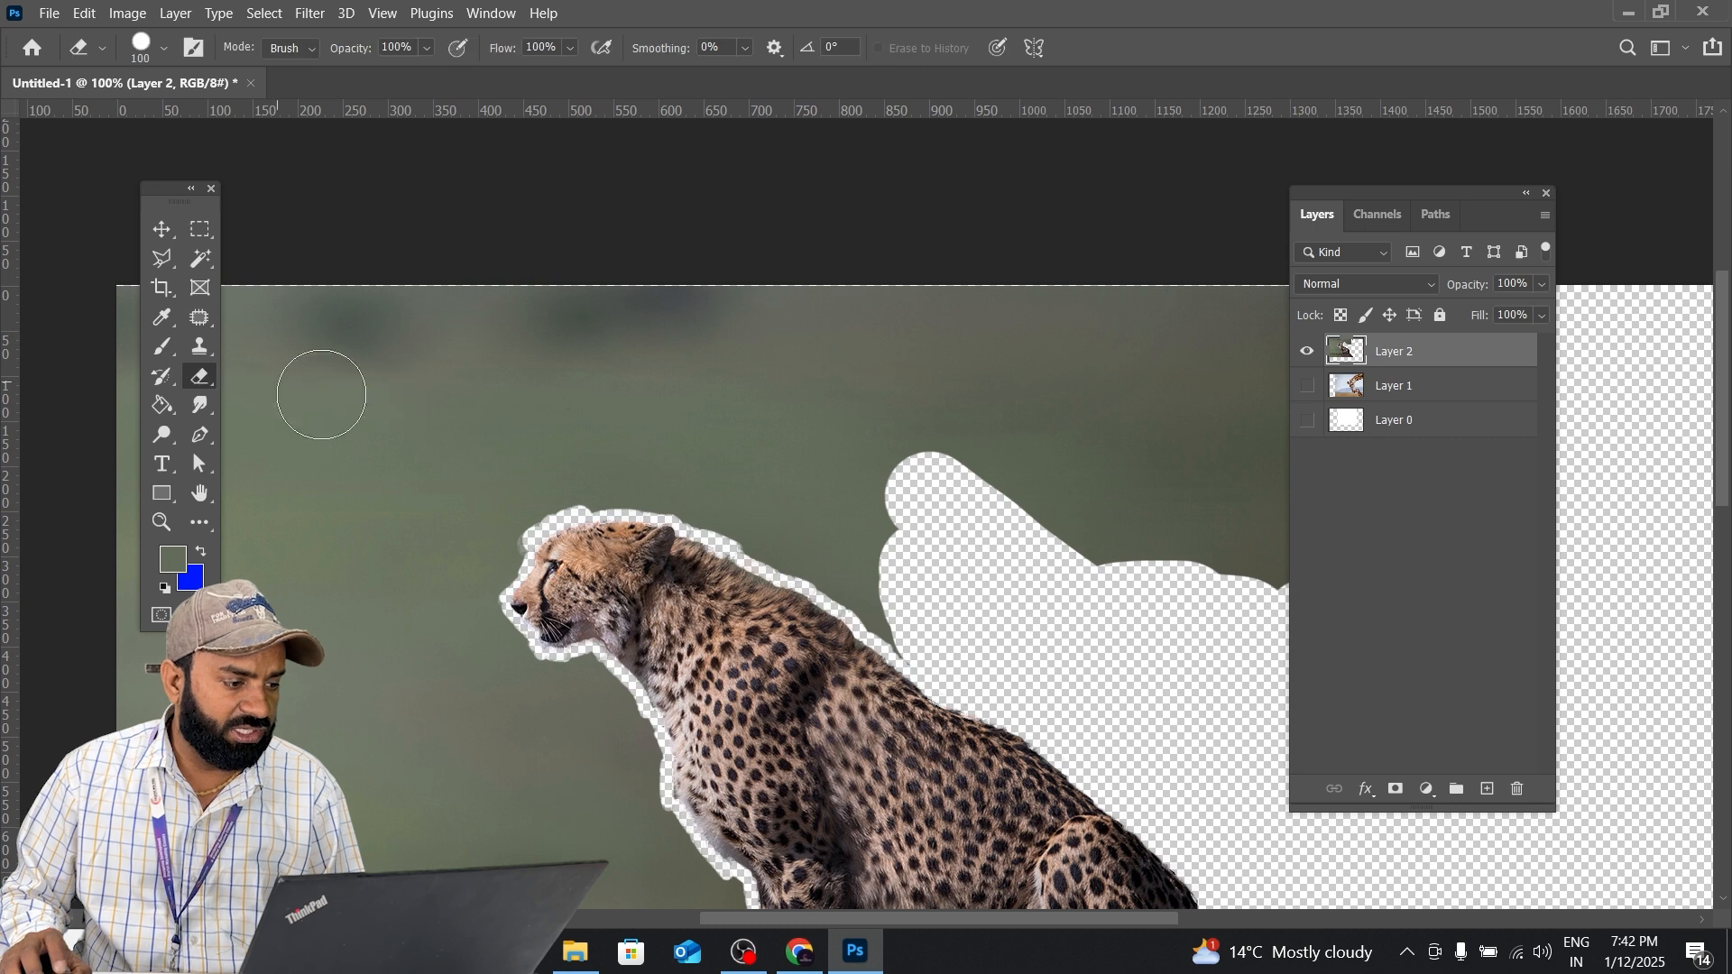
{"action": "key", "text": "Tab"}
{"action": "key", "text": "bracketright"}
{"action": "key", "text": "bracketright"}
{"action": "key", "text": "bracketright"}
{"action": "key", "text": "bracketright"}
{"action": "mouse_move", "coordinate": [1237, 294]}
{"action": "left_mouse_down"}
{"action": "mouse_move", "coordinate": [1074, 340]}
{"action": "mouse_move", "coordinate": [954, 349]}
{"action": "mouse_move", "coordinate": [553, 201]}
{"action": "mouse_move", "coordinate": [174, 533]}
{"action": "mouse_move", "coordinate": [182, 502]}
{"action": "mouse_move", "coordinate": [196, 749]}
{"action": "left_mouse_up"}
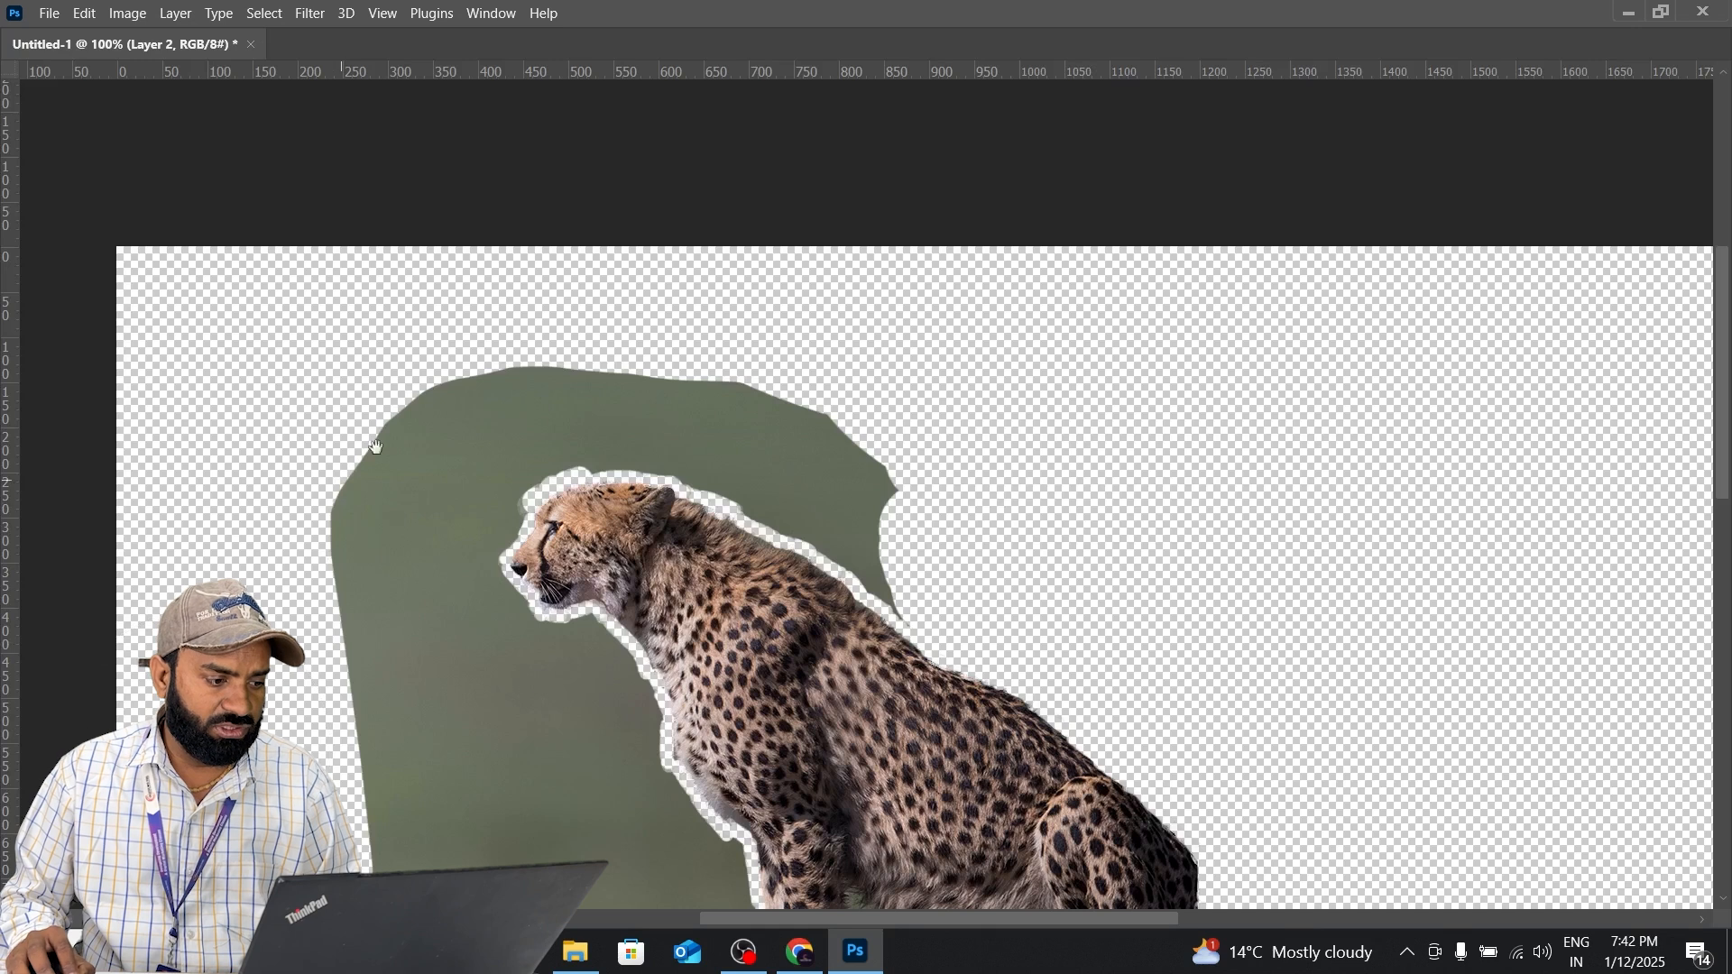
Erase the background closer around the cheetah's head and neck, undoing the first stroke.
{"action": "mouse_move", "coordinate": [676, 301]}
{"action": "left_mouse_down"}
{"action": "mouse_move", "coordinate": [371, 355]}
{"action": "mouse_move", "coordinate": [329, 638]}
{"action": "mouse_move", "coordinate": [487, 794]}
{"action": "mouse_move", "coordinate": [501, 738]}
{"action": "mouse_move", "coordinate": [410, 636]}
{"action": "mouse_move", "coordinate": [364, 641]}
{"action": "left_mouse_up"}
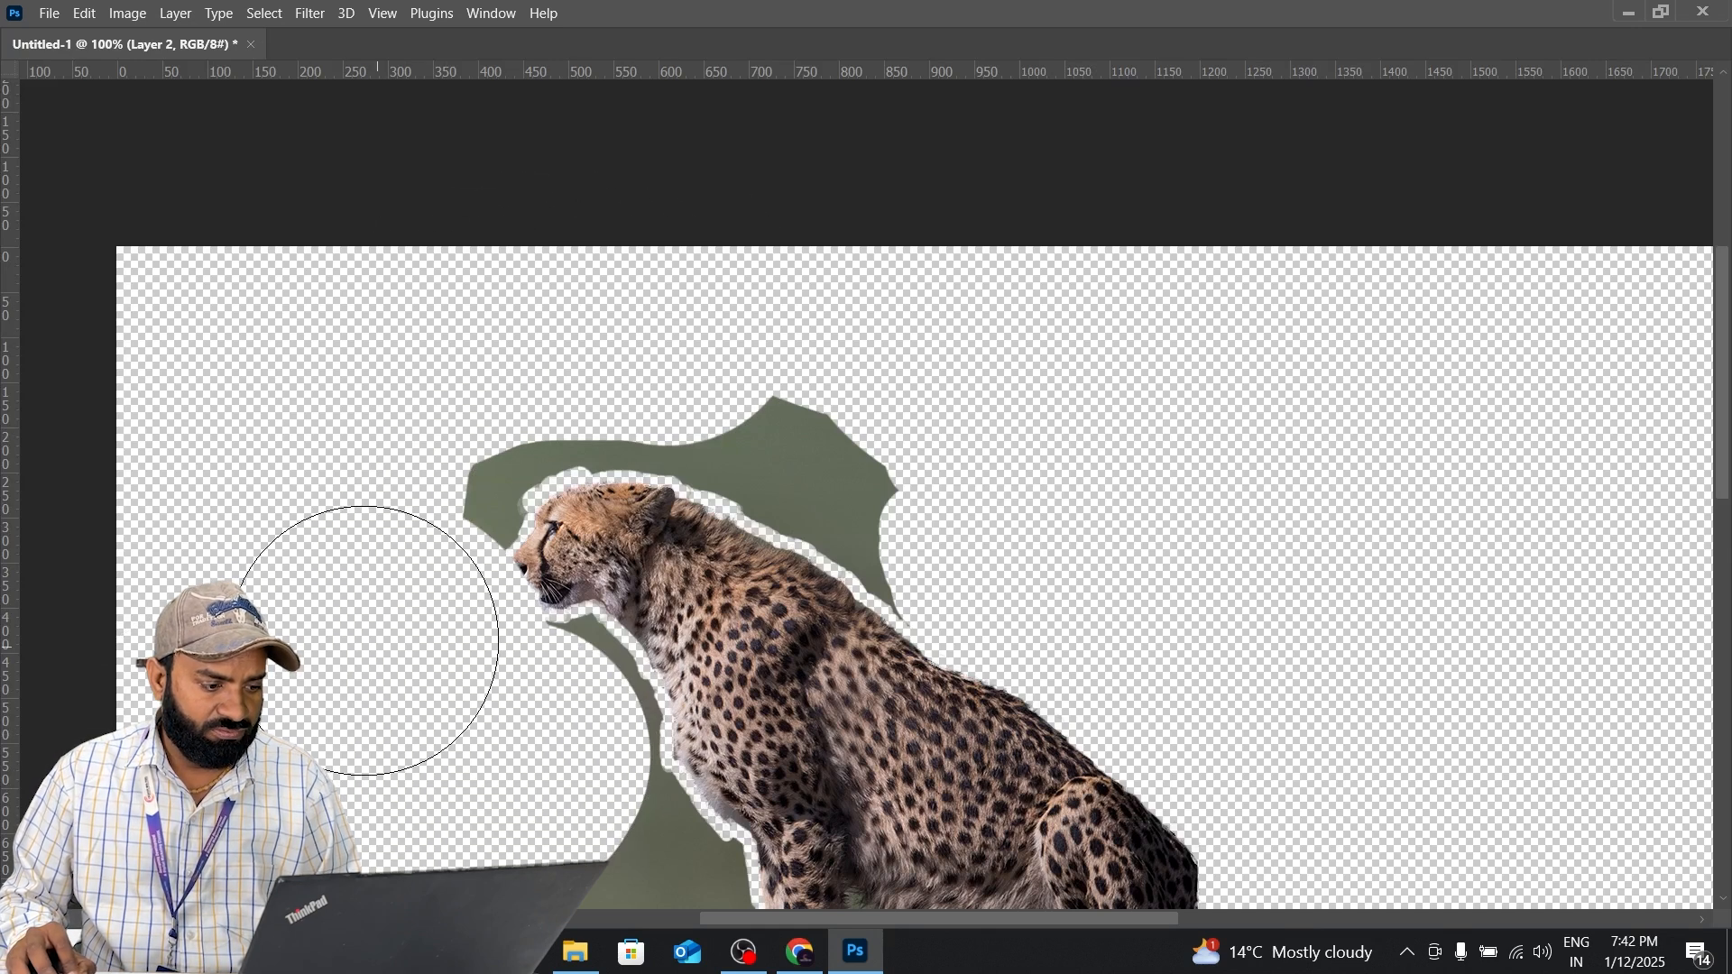
{"action": "key", "text": "ctrl+z"}
{"action": "left_click_drag", "start_coordinate": [397, 338], "coordinate": [388, 740]}
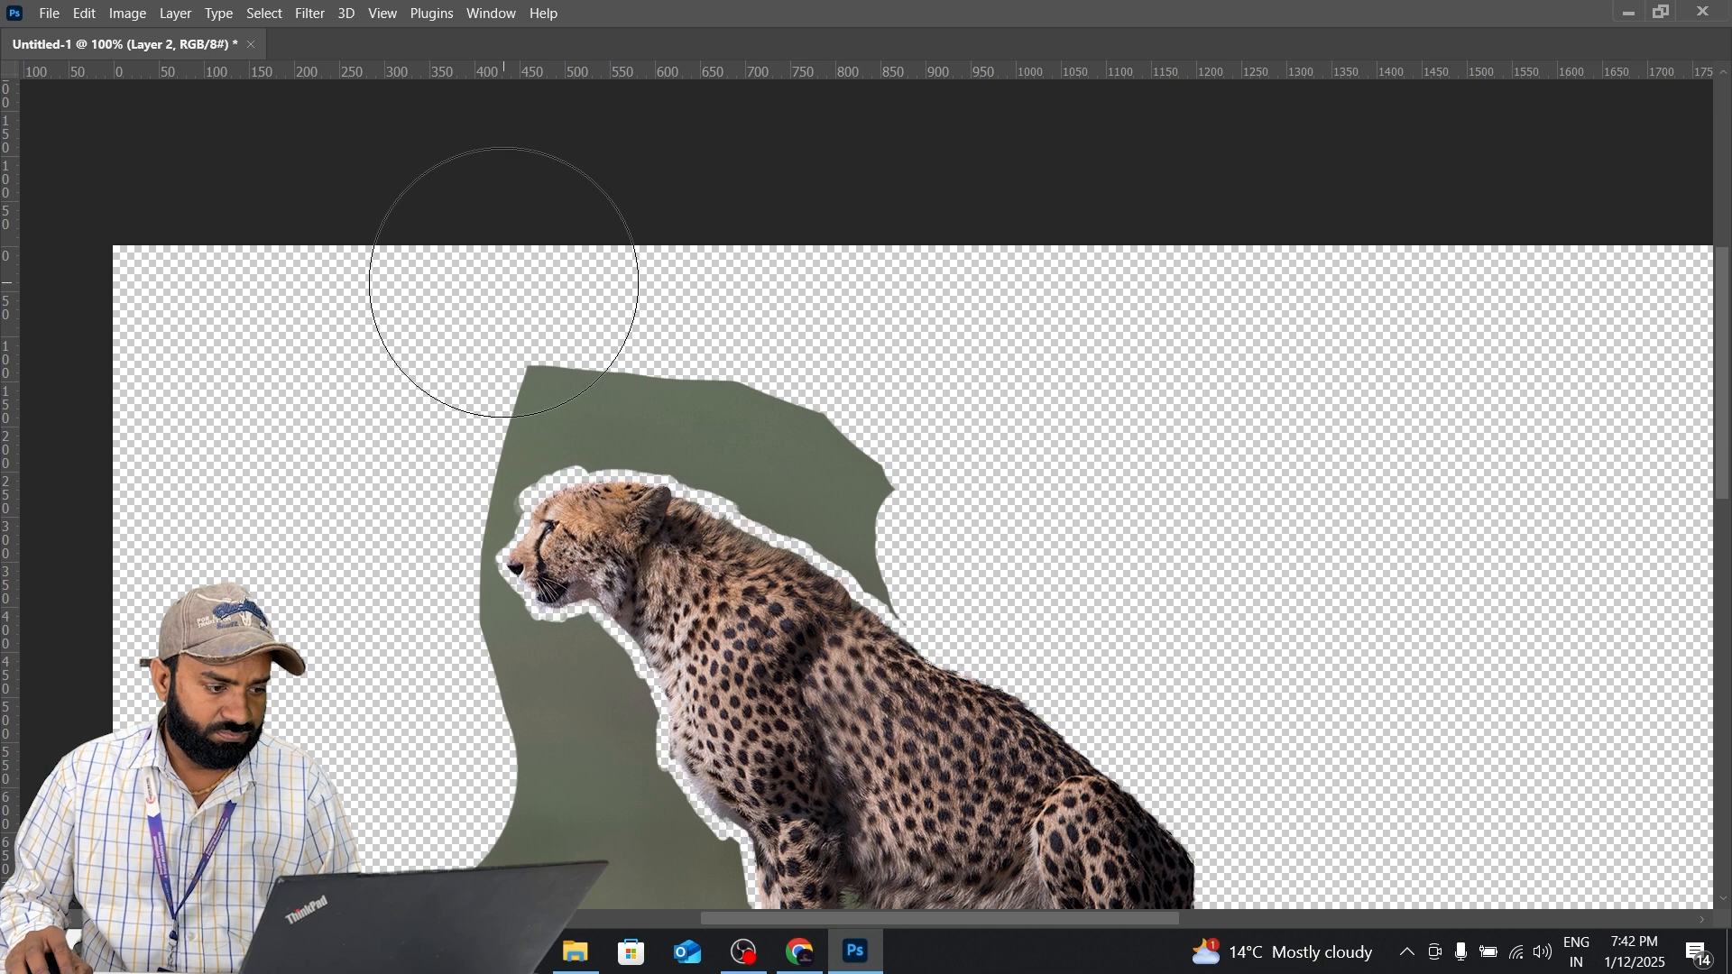
{"action": "mouse_move", "coordinate": [503, 270]}
{"action": "left_mouse_down"}
{"action": "mouse_move", "coordinate": [820, 355]}
{"action": "mouse_move", "coordinate": [966, 433]}
{"action": "mouse_move", "coordinate": [934, 456]}
{"action": "mouse_move", "coordinate": [966, 490]}
{"action": "mouse_move", "coordinate": [939, 491]}
{"action": "mouse_move", "coordinate": [811, 394]}
{"action": "left_mouse_up"}
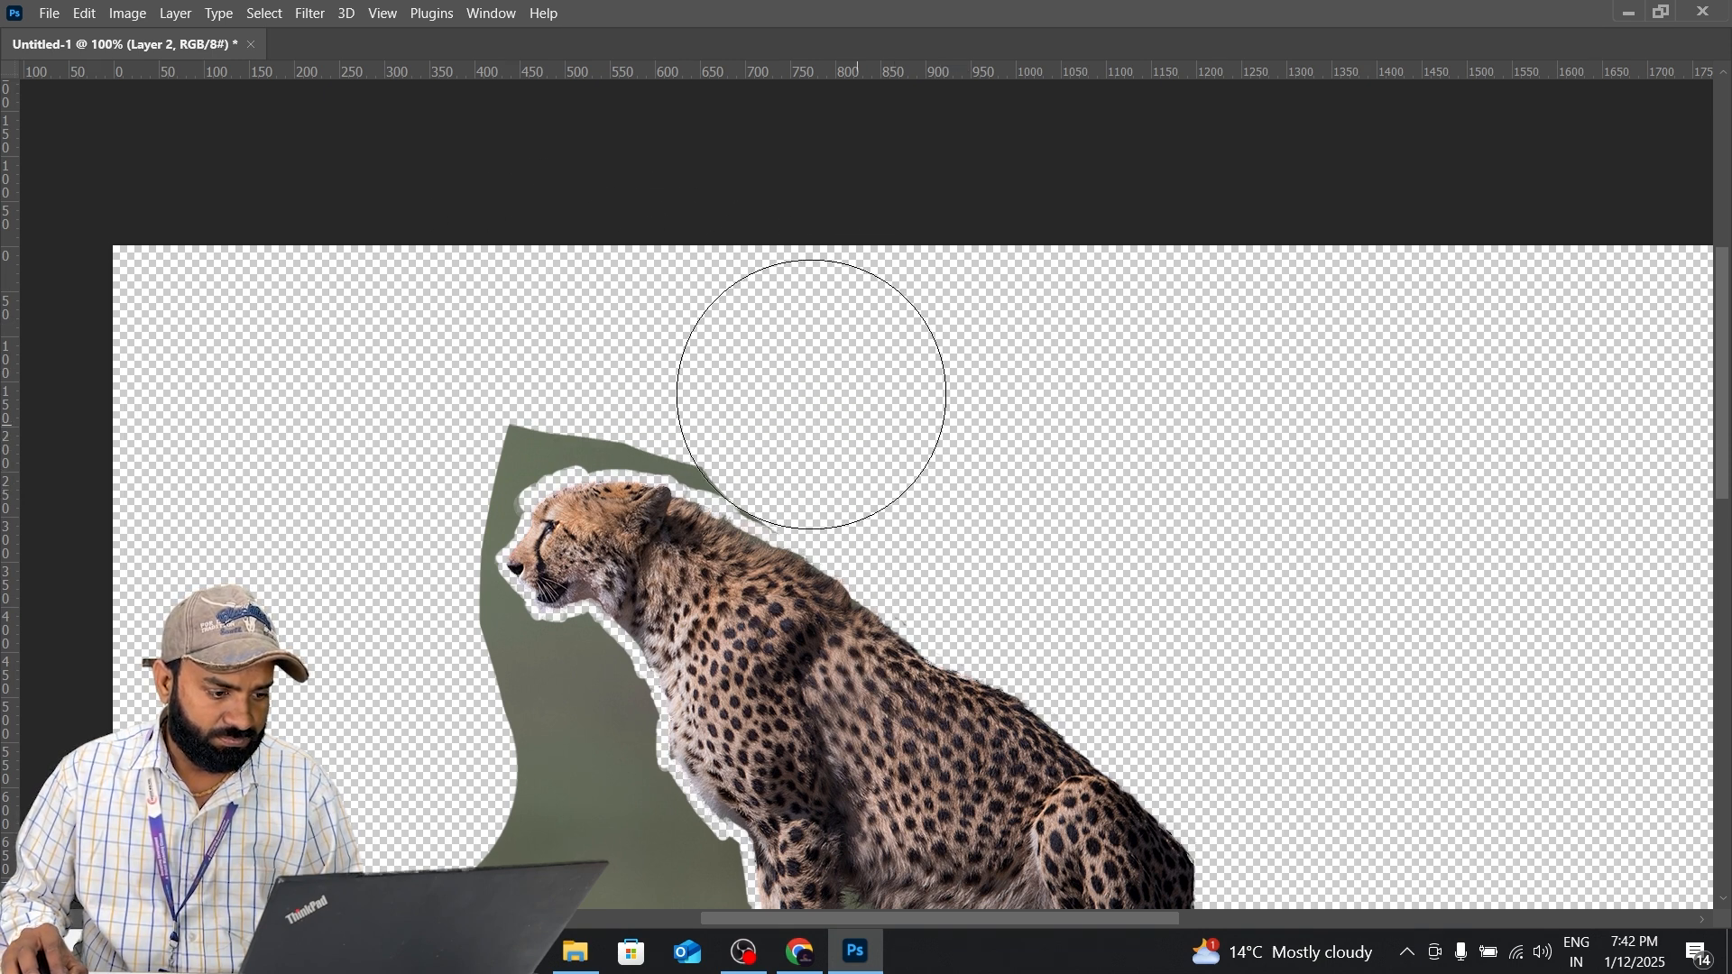
Erase the remaining background in front of the cheetah's face, chest and front leg, down to the mound.
{"action": "mouse_move", "coordinate": [628, 330]}
{"action": "left_mouse_down"}
{"action": "mouse_move", "coordinate": [591, 321]}
{"action": "mouse_move", "coordinate": [484, 359]}
{"action": "mouse_move", "coordinate": [387, 456]}
{"action": "mouse_move", "coordinate": [397, 474]}
{"action": "mouse_move", "coordinate": [529, 136]}
{"action": "left_mouse_up"}
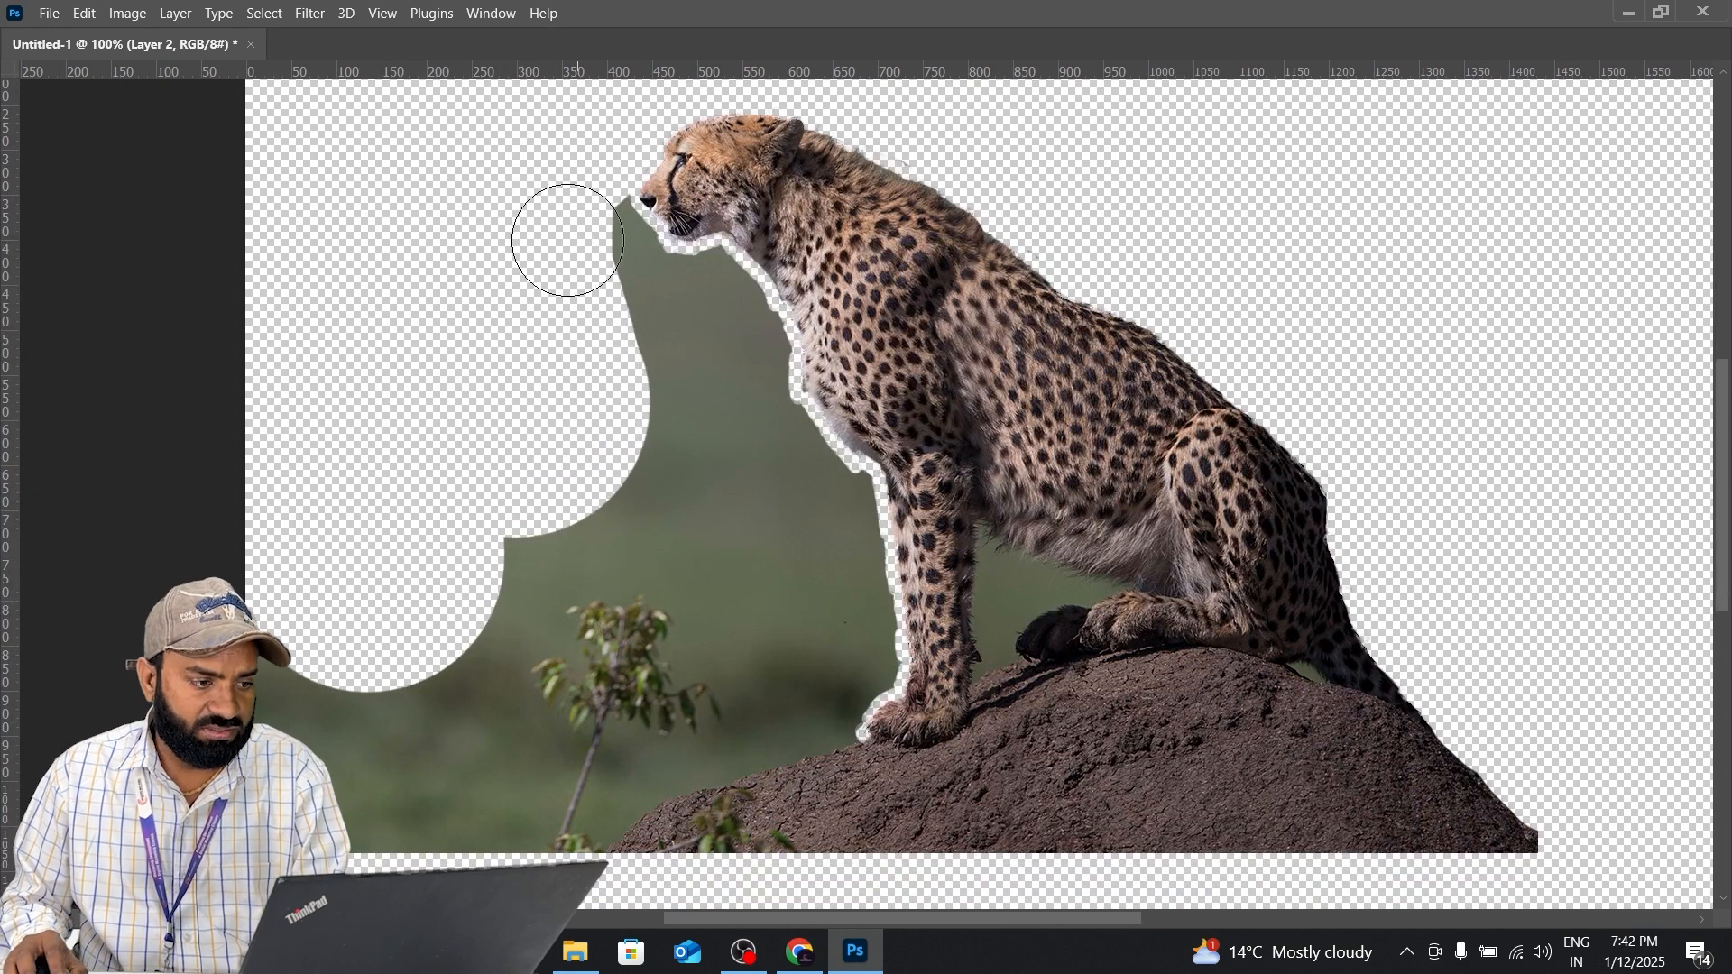
{"action": "mouse_move", "coordinate": [597, 248]}
{"action": "left_mouse_down"}
{"action": "mouse_move", "coordinate": [651, 291]}
{"action": "mouse_move", "coordinate": [701, 297]}
{"action": "mouse_move", "coordinate": [736, 353]}
{"action": "mouse_move", "coordinate": [827, 587]}
{"action": "mouse_move", "coordinate": [825, 692]}
{"action": "mouse_move", "coordinate": [580, 758]}
{"action": "mouse_move", "coordinate": [496, 820]}
{"action": "left_mouse_up"}
{"action": "mouse_move", "coordinate": [749, 557]}
{"action": "left_mouse_down"}
{"action": "mouse_move", "coordinate": [510, 511]}
{"action": "mouse_move", "coordinate": [596, 387]}
{"action": "mouse_move", "coordinate": [631, 484]}
{"action": "mouse_move", "coordinate": [623, 643]}
{"action": "mouse_move", "coordinate": [357, 746]}
{"action": "left_mouse_up"}
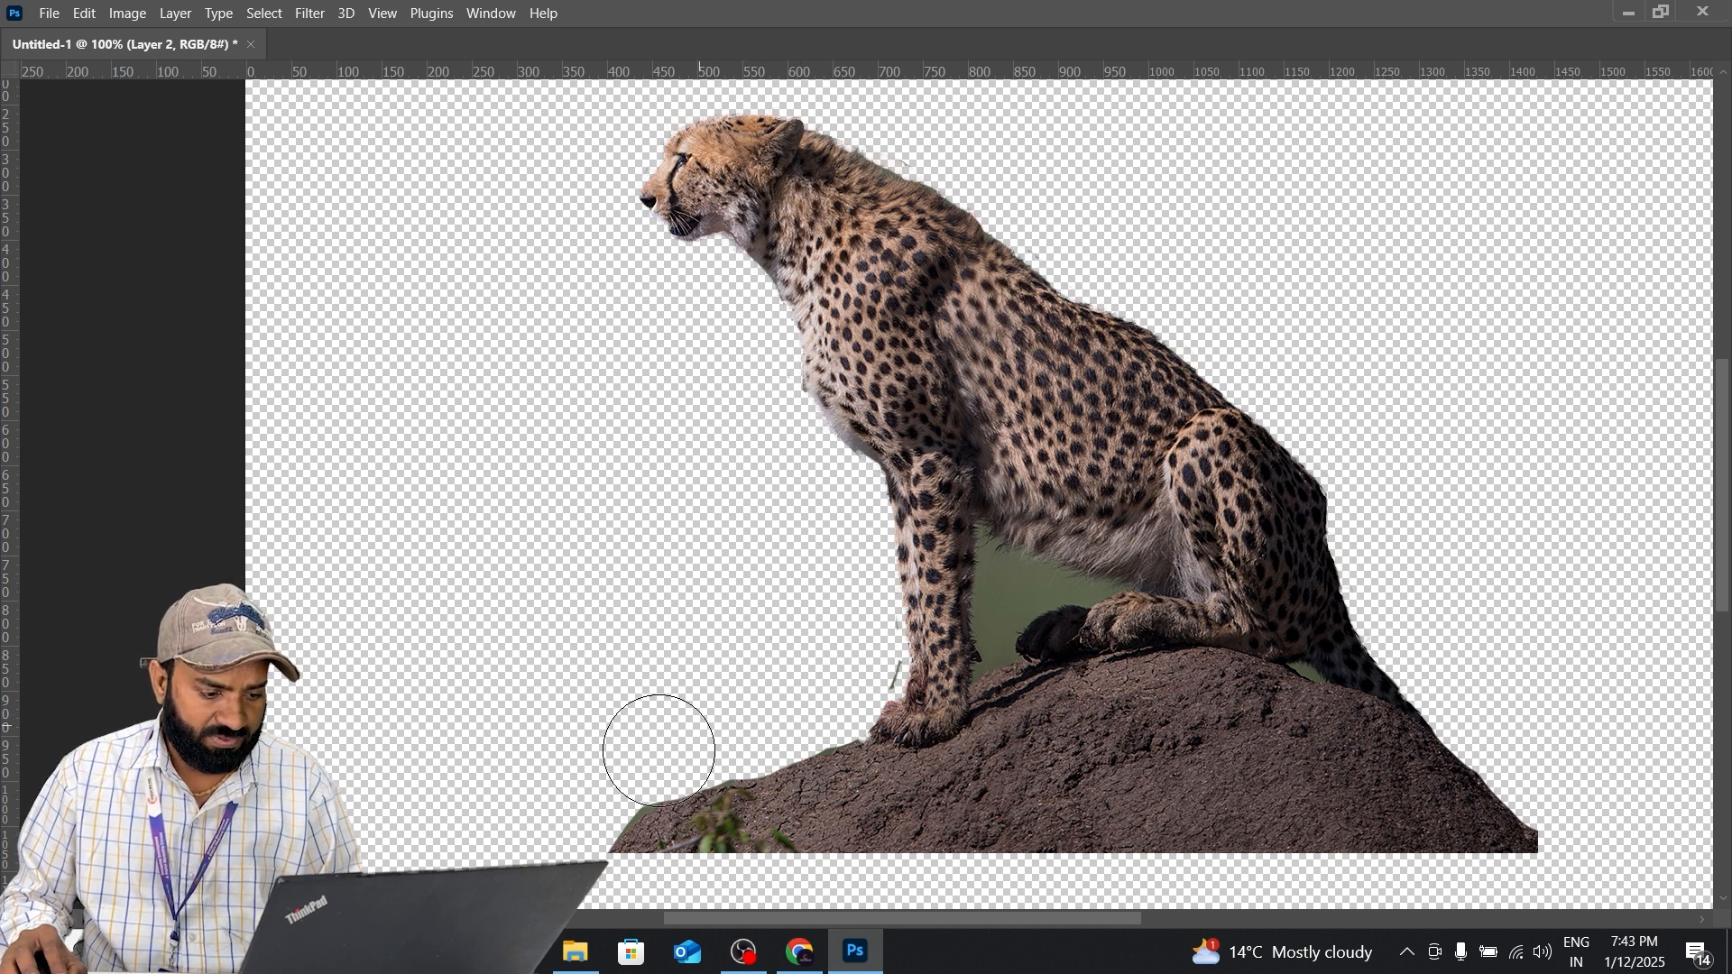
Zoom out to the whole canvas and move the cheetah cutout to its right edge, exposing the leftover background.
{"action": "mouse_move", "coordinate": [1411, 674]}
{"action": "left_mouse_down"}
{"action": "mouse_move", "coordinate": [1308, 603]}
{"action": "mouse_move", "coordinate": [1250, 775]}
{"action": "left_mouse_up"}
{"action": "left_click_drag", "start_coordinate": [952, 582], "coordinate": [1240, 554]}
{"action": "right_click", "coordinate": [536, 372]}
{"action": "left_click", "coordinate": [599, 383]}
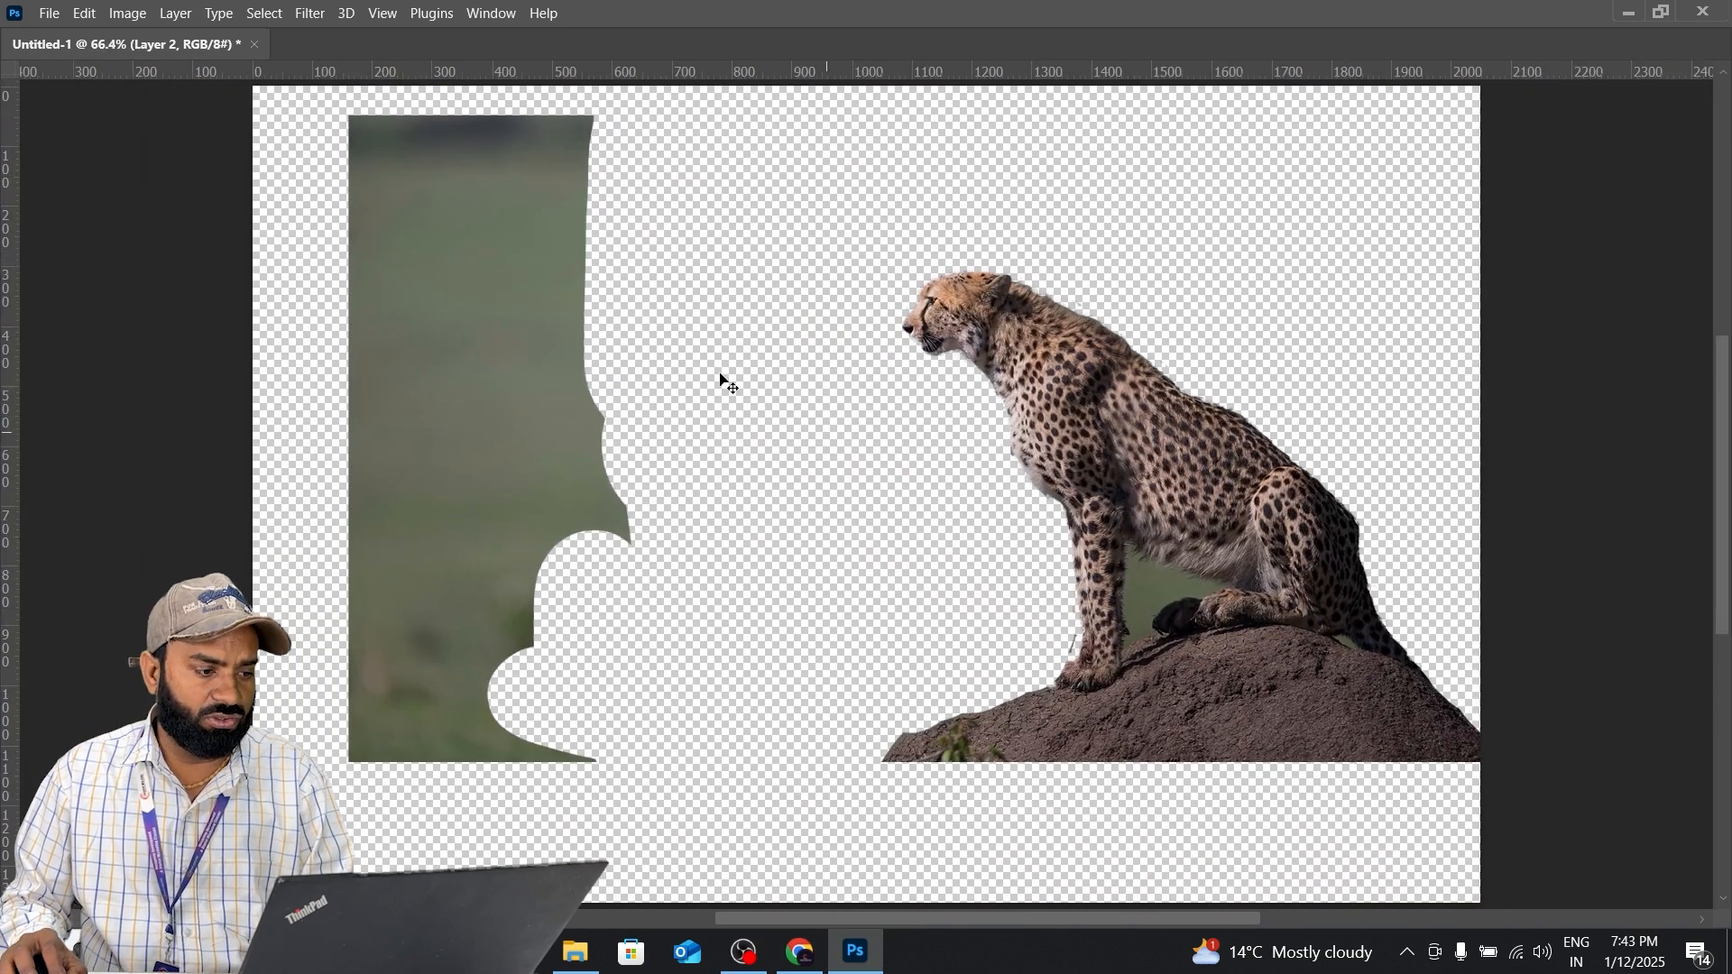
Select and delete the leftover green background strip, and lower the cheetah cutout on the canvas.
{"action": "left_click_drag", "start_coordinate": [385, 117], "coordinate": [674, 841]}
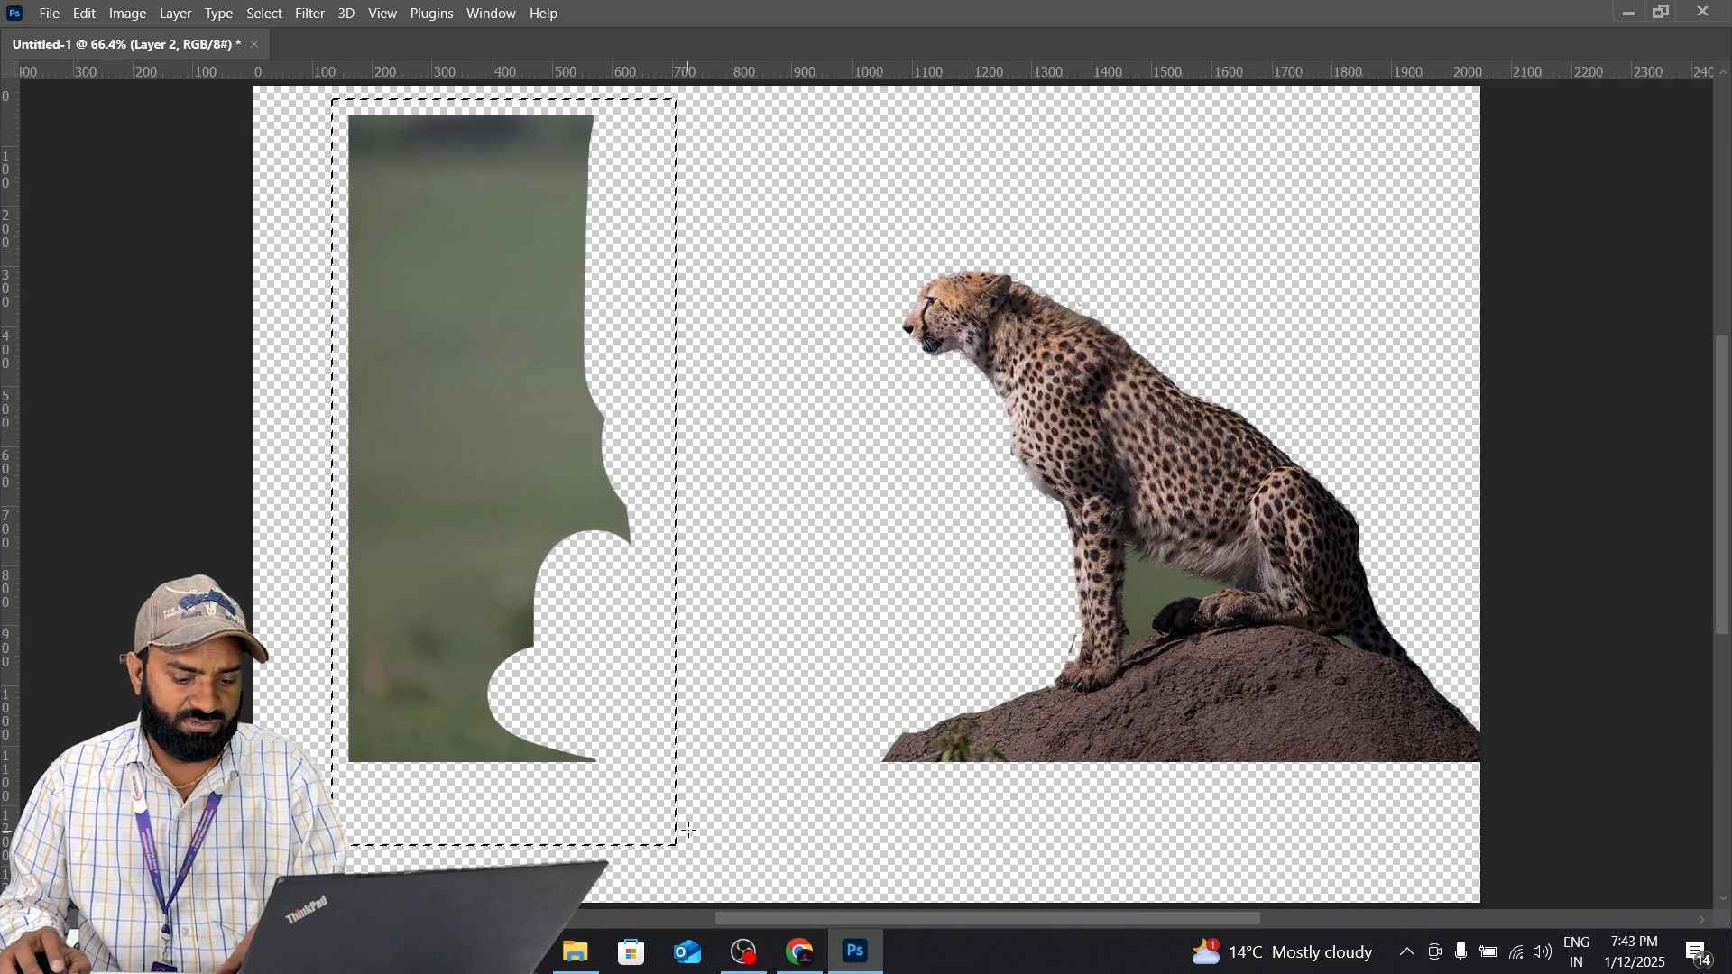
{"action": "key", "text": "Delete"}
{"action": "left_click_drag", "start_coordinate": [1184, 442], "coordinate": [1240, 451]}
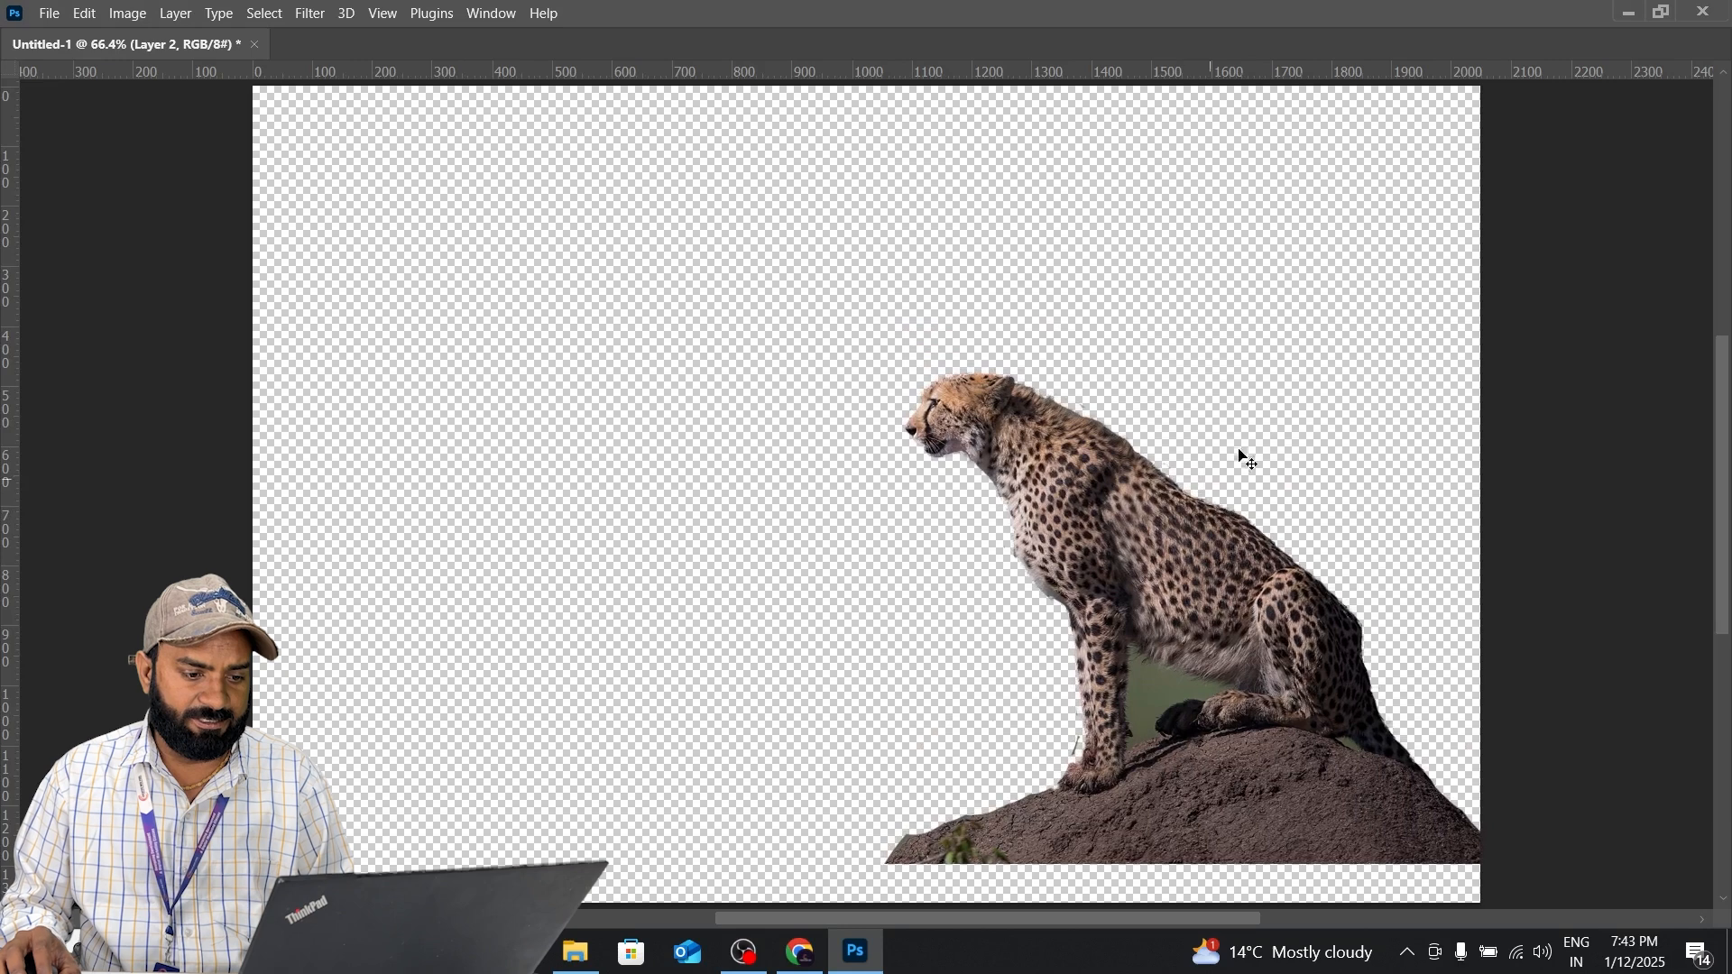
Switch to Chrome and copy the image of a leopard standing in grass from the animals image search.
{"action": "key", "text": "alt+Tab"}
{"action": "scroll", "coordinate": [854, 604], "scroll_direction": "down", "scroll_amount": 15}
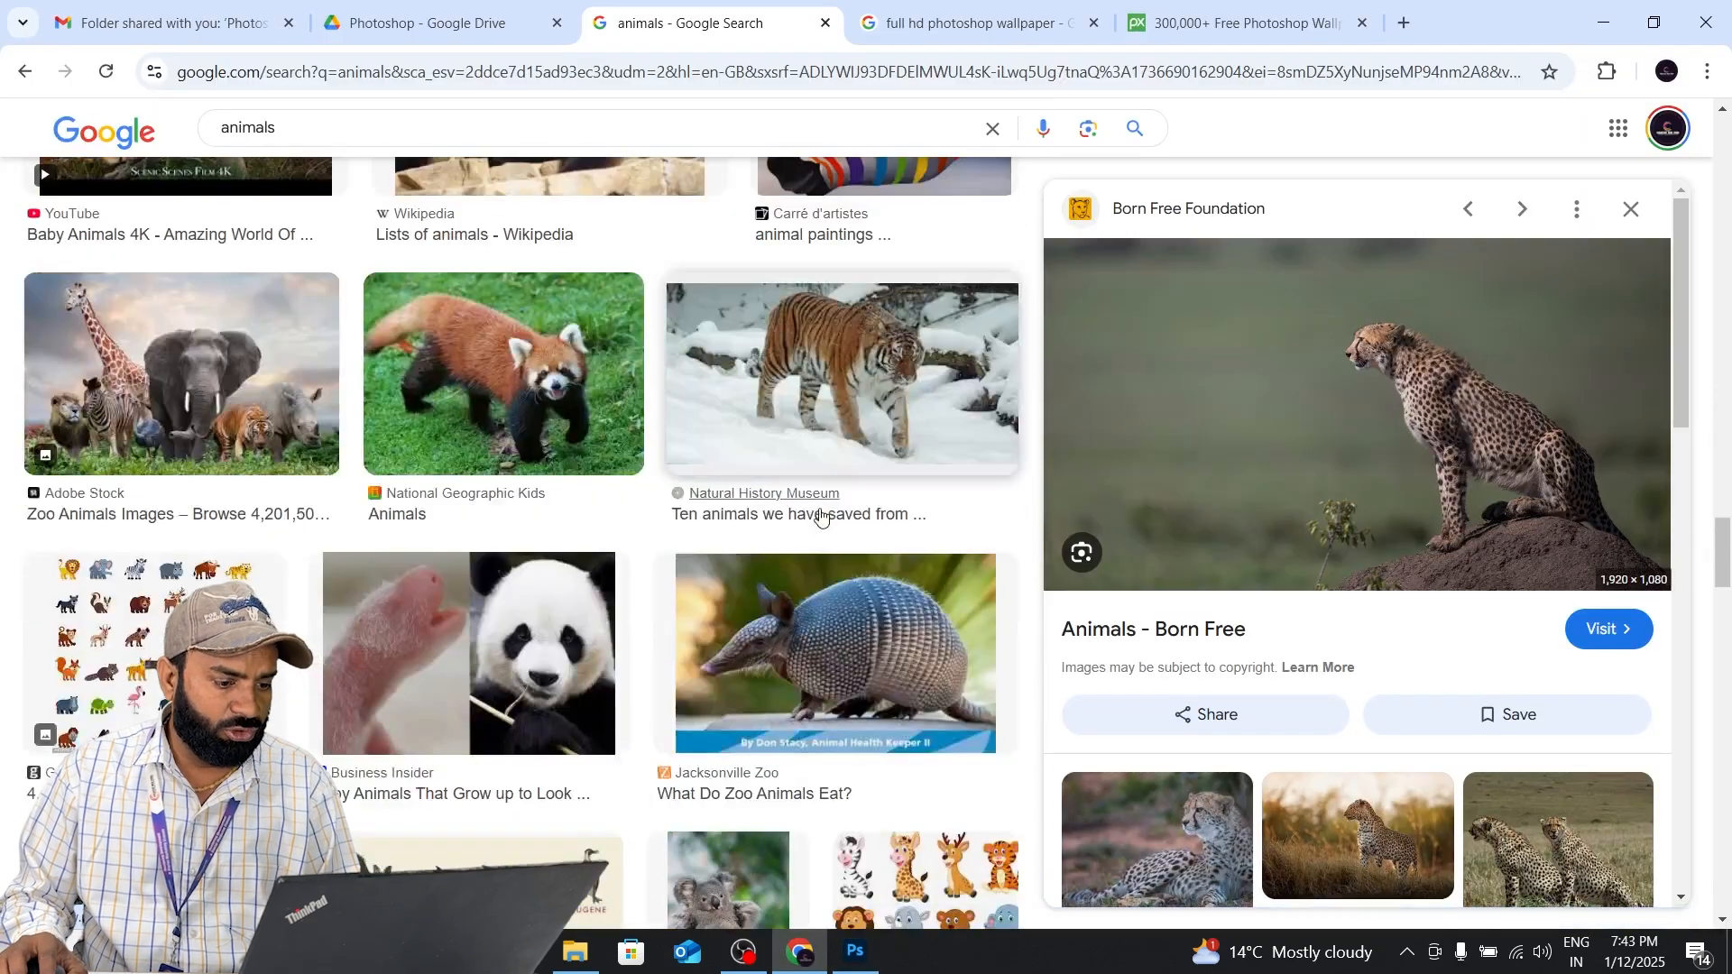
{"action": "scroll", "coordinate": [818, 517], "scroll_direction": "down", "scroll_amount": 5}
{"action": "scroll", "coordinate": [1358, 428], "scroll_direction": "down", "scroll_amount": 5}
{"action": "left_click", "coordinate": [1358, 429]}
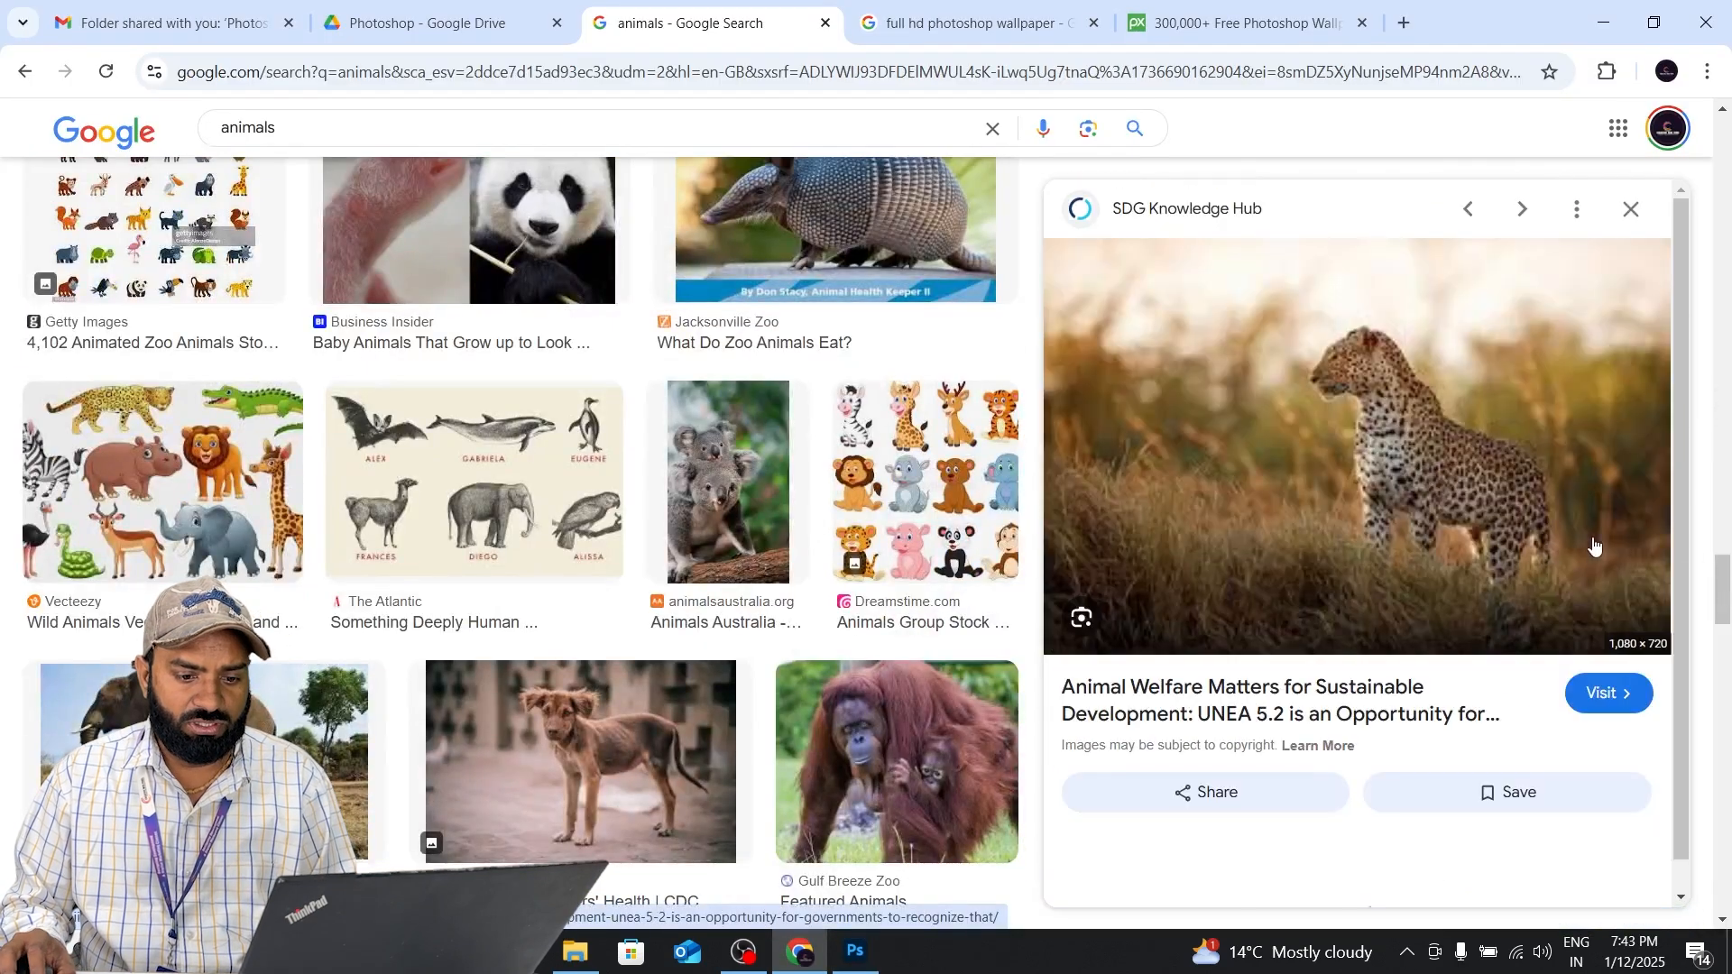
{"action": "right_click", "coordinate": [1307, 403]}
{"action": "left_click", "coordinate": [1397, 773]}
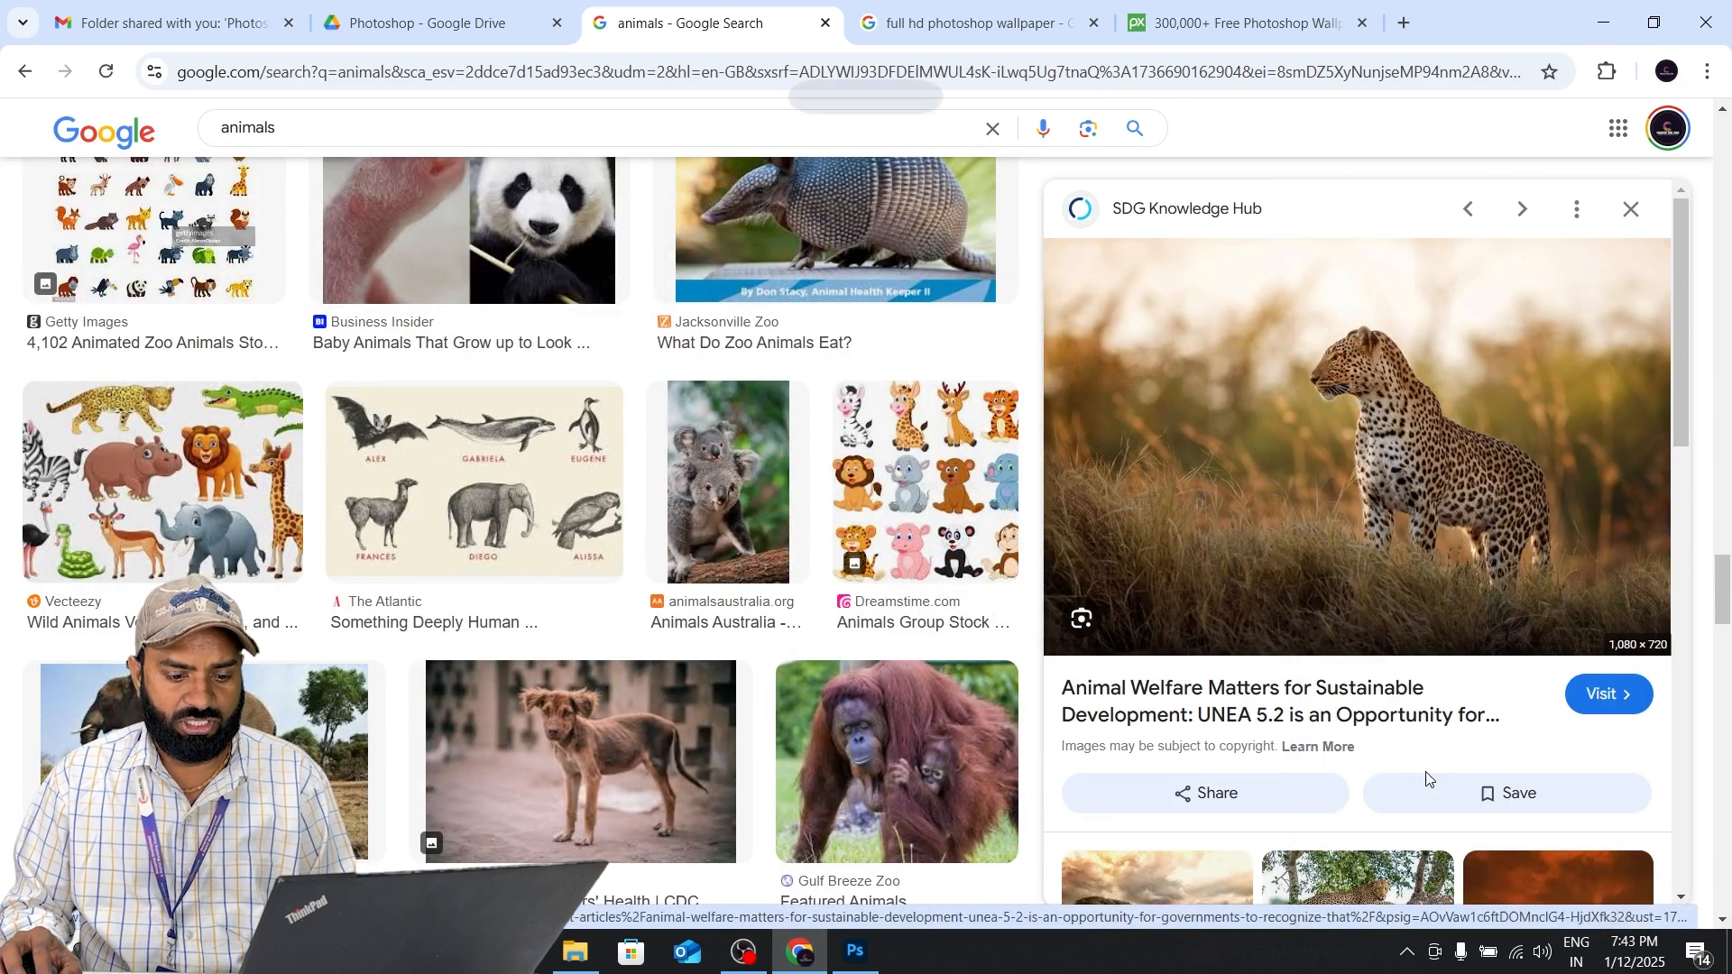
Switch back to Photoshop, paste the leopard image and scale it up to cover the whole canvas.
{"action": "key", "text": "alt+Tab"}
{"action": "key", "text": "ctrl+v"}
{"action": "key", "text": "ctrl+t"}
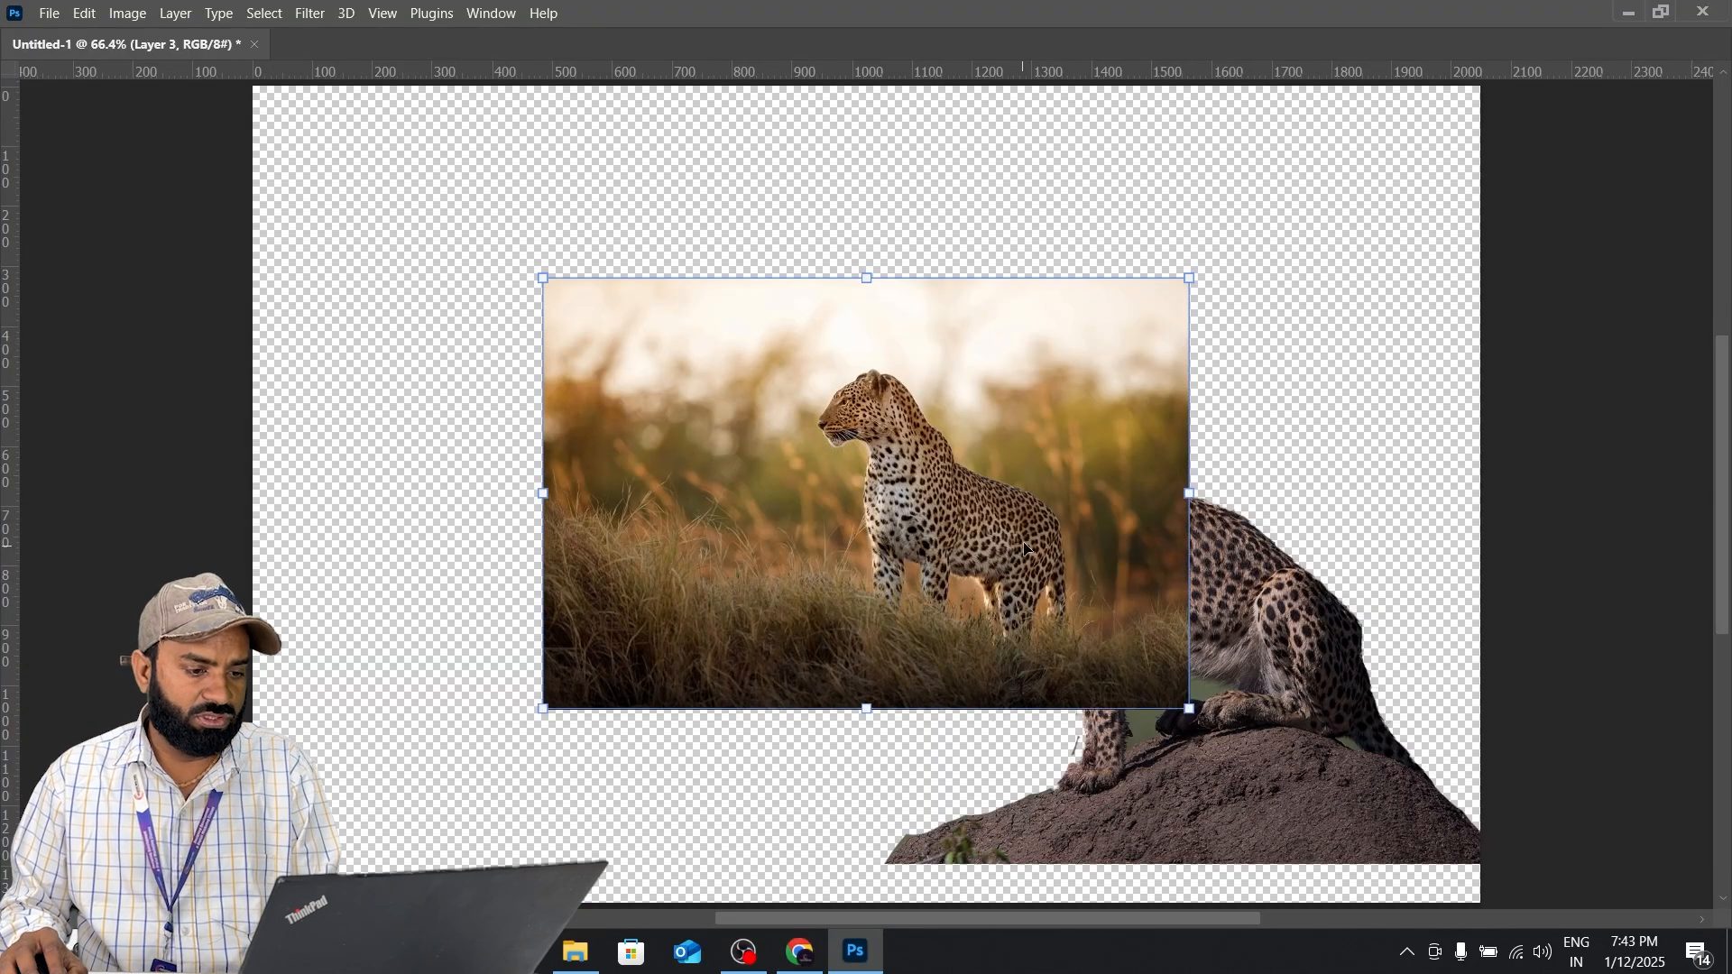
{"action": "left_click_drag", "start_coordinate": [1196, 716], "coordinate": [1701, 945]}
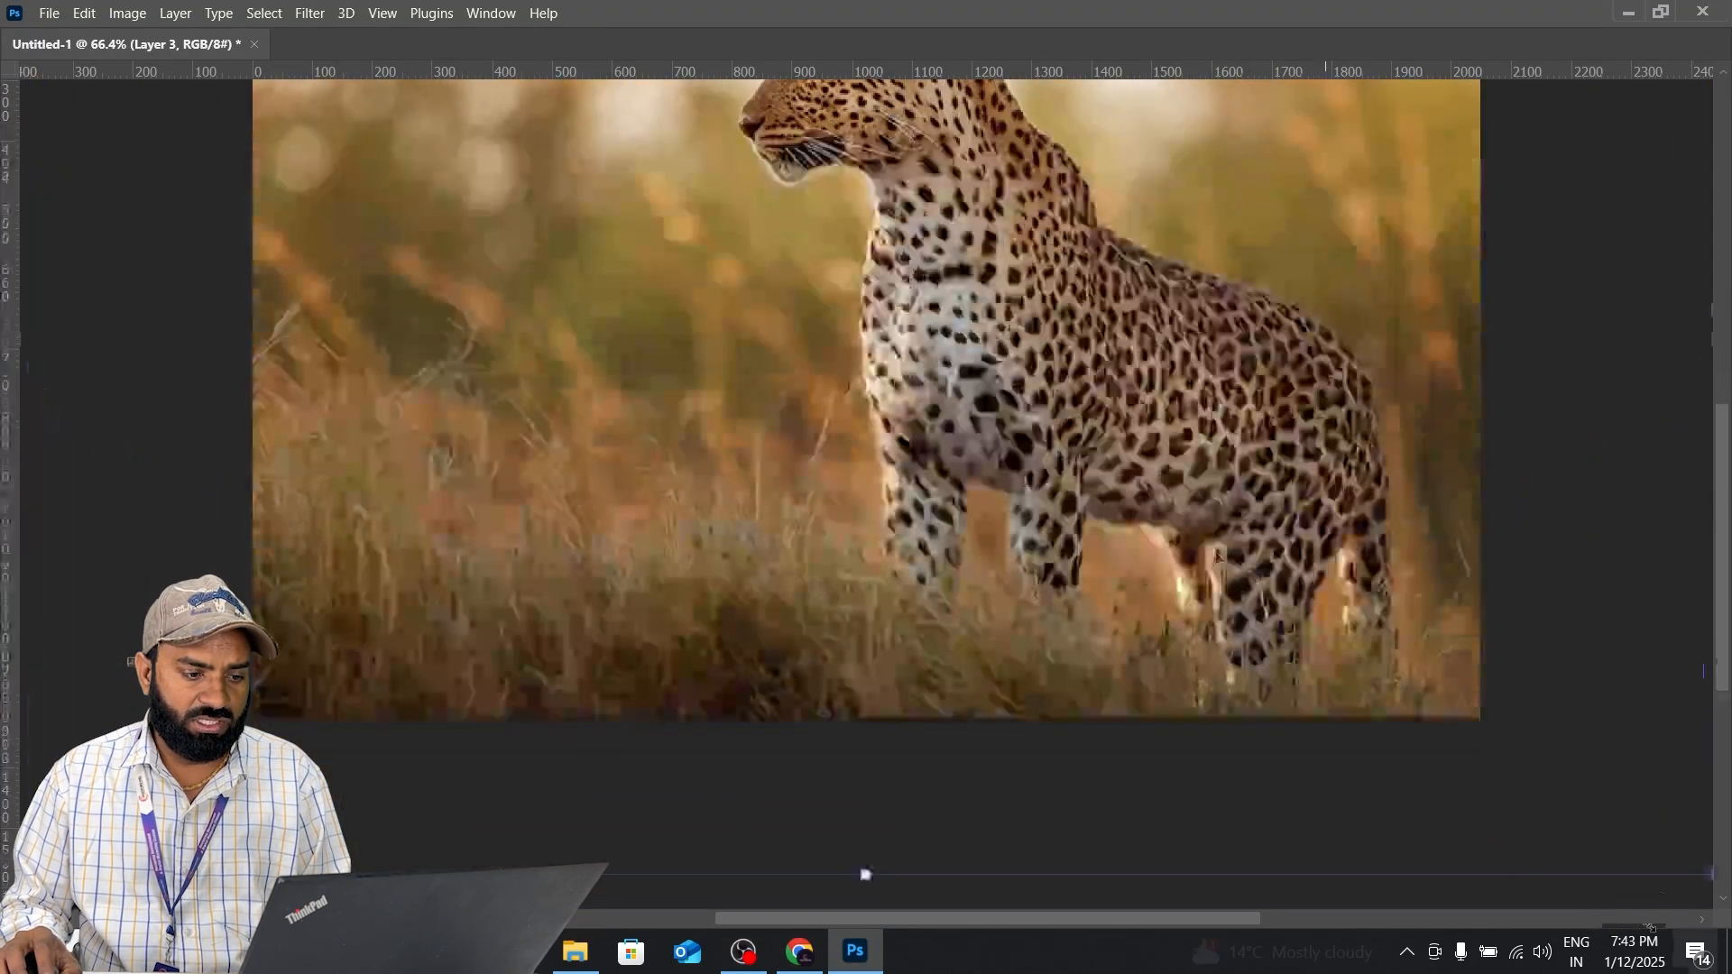
Flip the leopard image horizontally and reposition it on the canvas.
{"action": "right_click", "coordinate": [905, 264]}
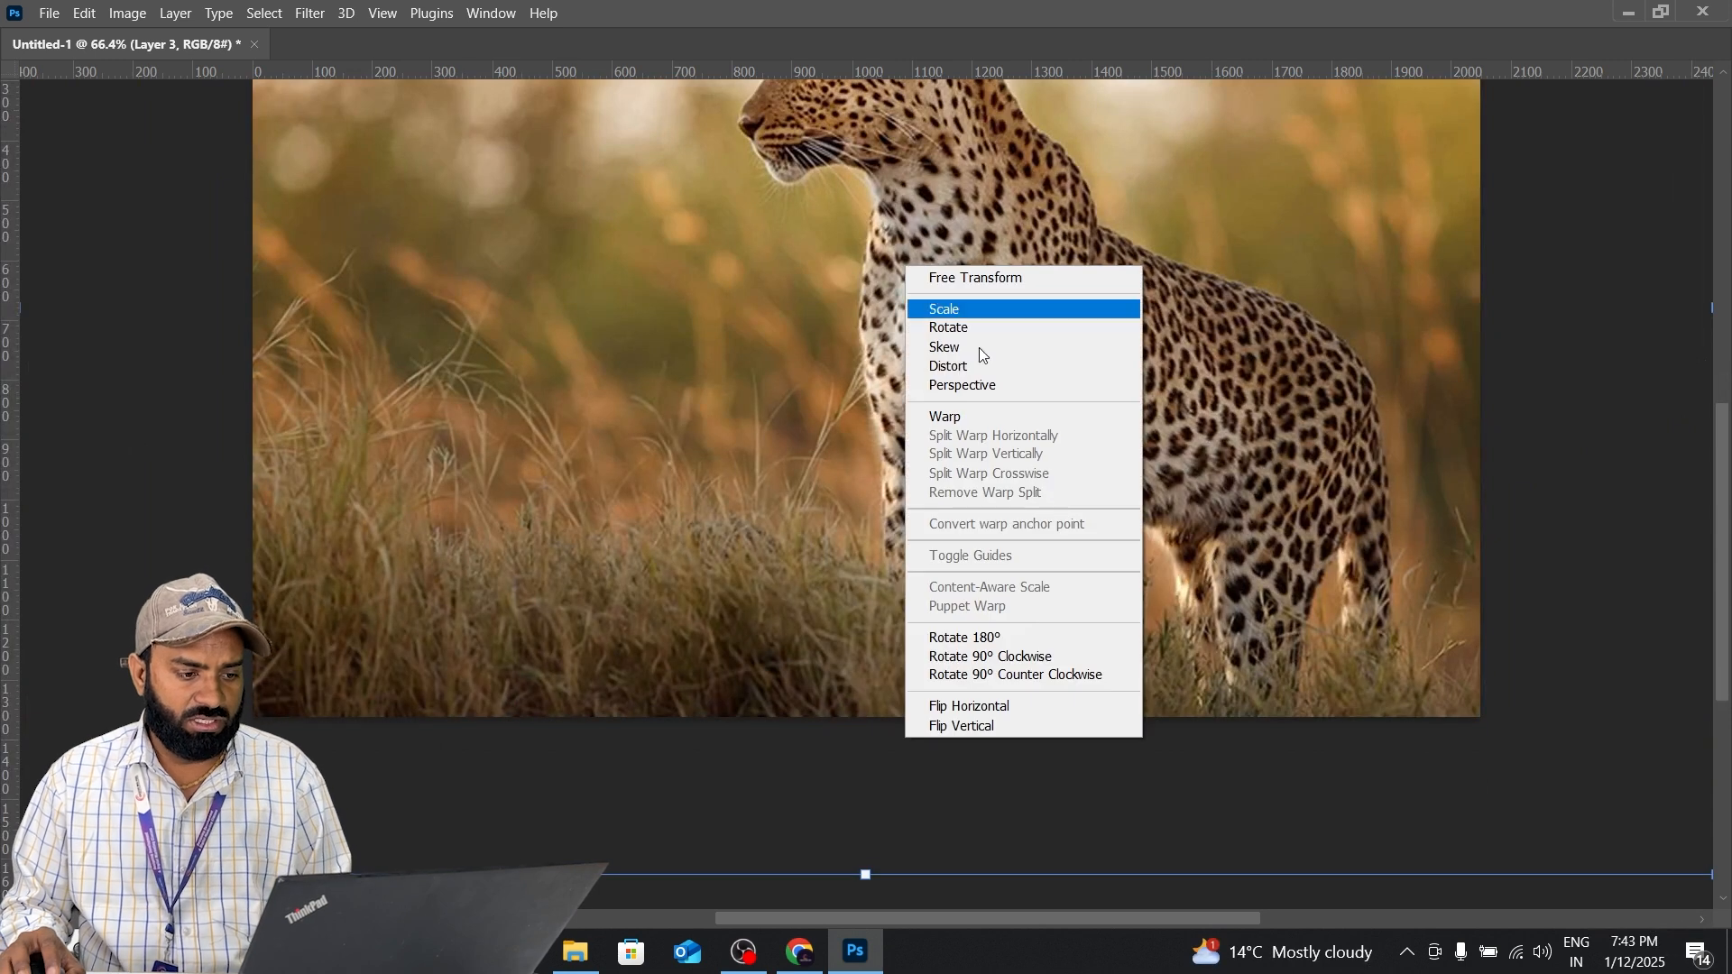
{"action": "left_click", "coordinate": [992, 705]}
{"action": "left_click_drag", "start_coordinate": [973, 471], "coordinate": [819, 453]}
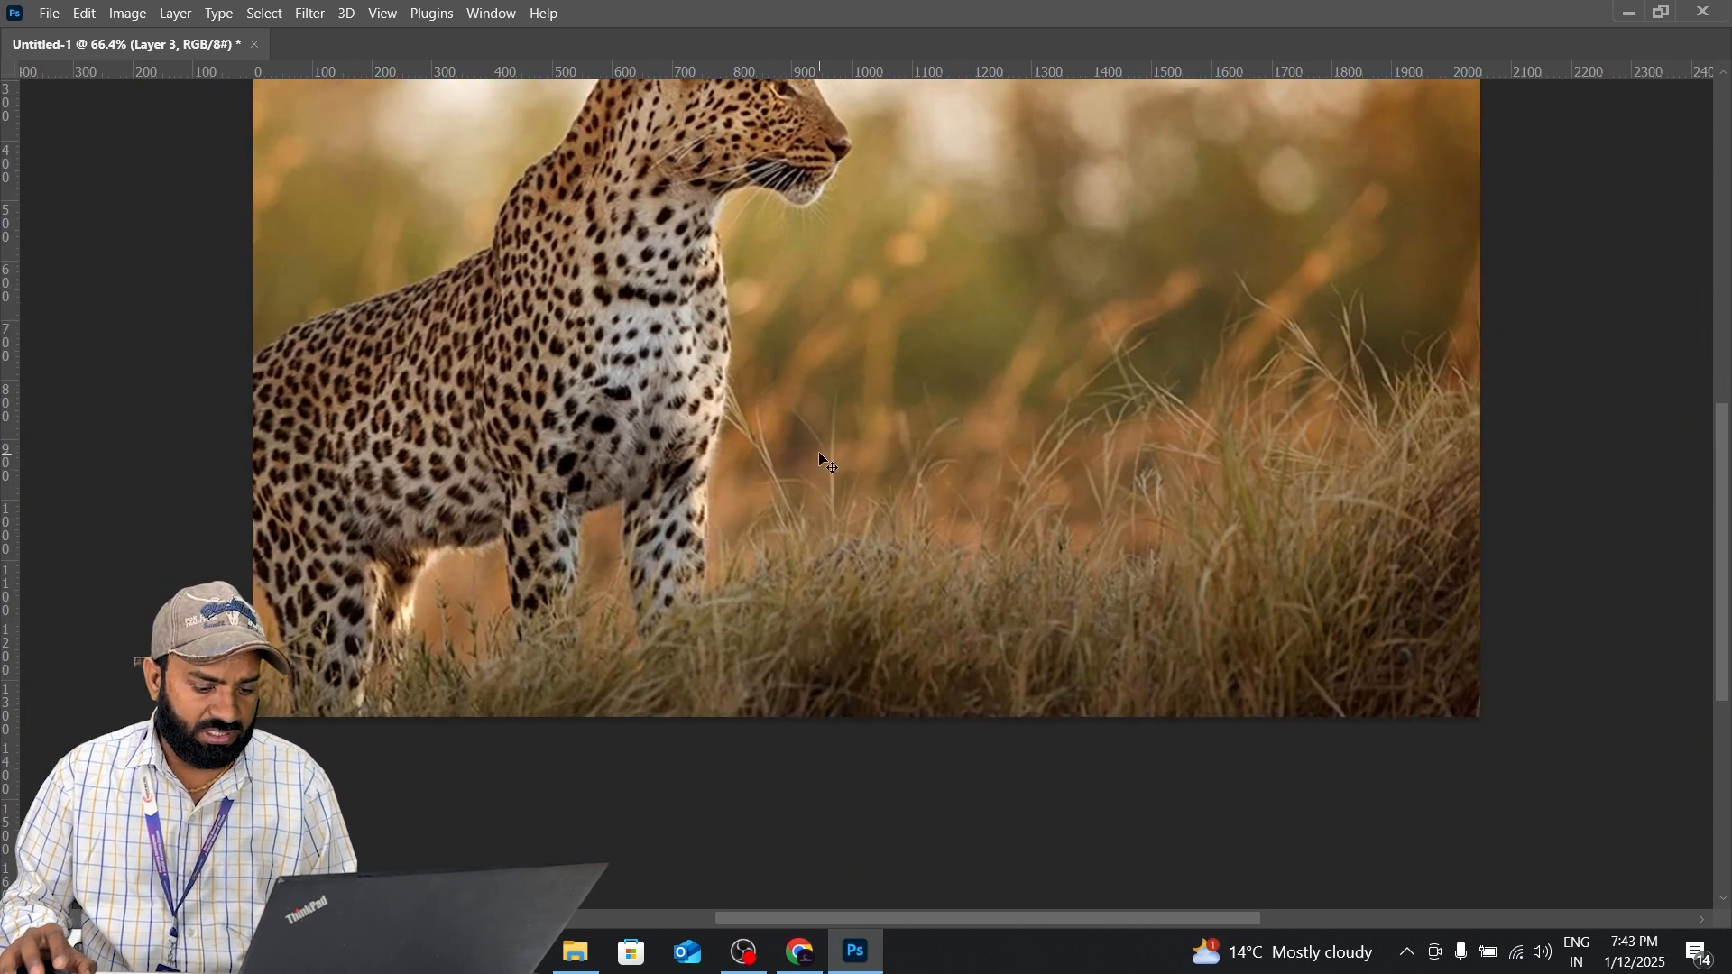
Send the leopard layer behind the cheetah cutout and move the cheetah into the canvas's lower-right corner.
{"action": "key", "text": "ctrl+["}
{"action": "left_click_drag", "start_coordinate": [1125, 365], "coordinate": [1215, 433]}
{"action": "key", "text": "space"}
{"action": "scroll", "coordinate": [1051, 217], "scroll_direction": "up", "scroll_amount": 2}
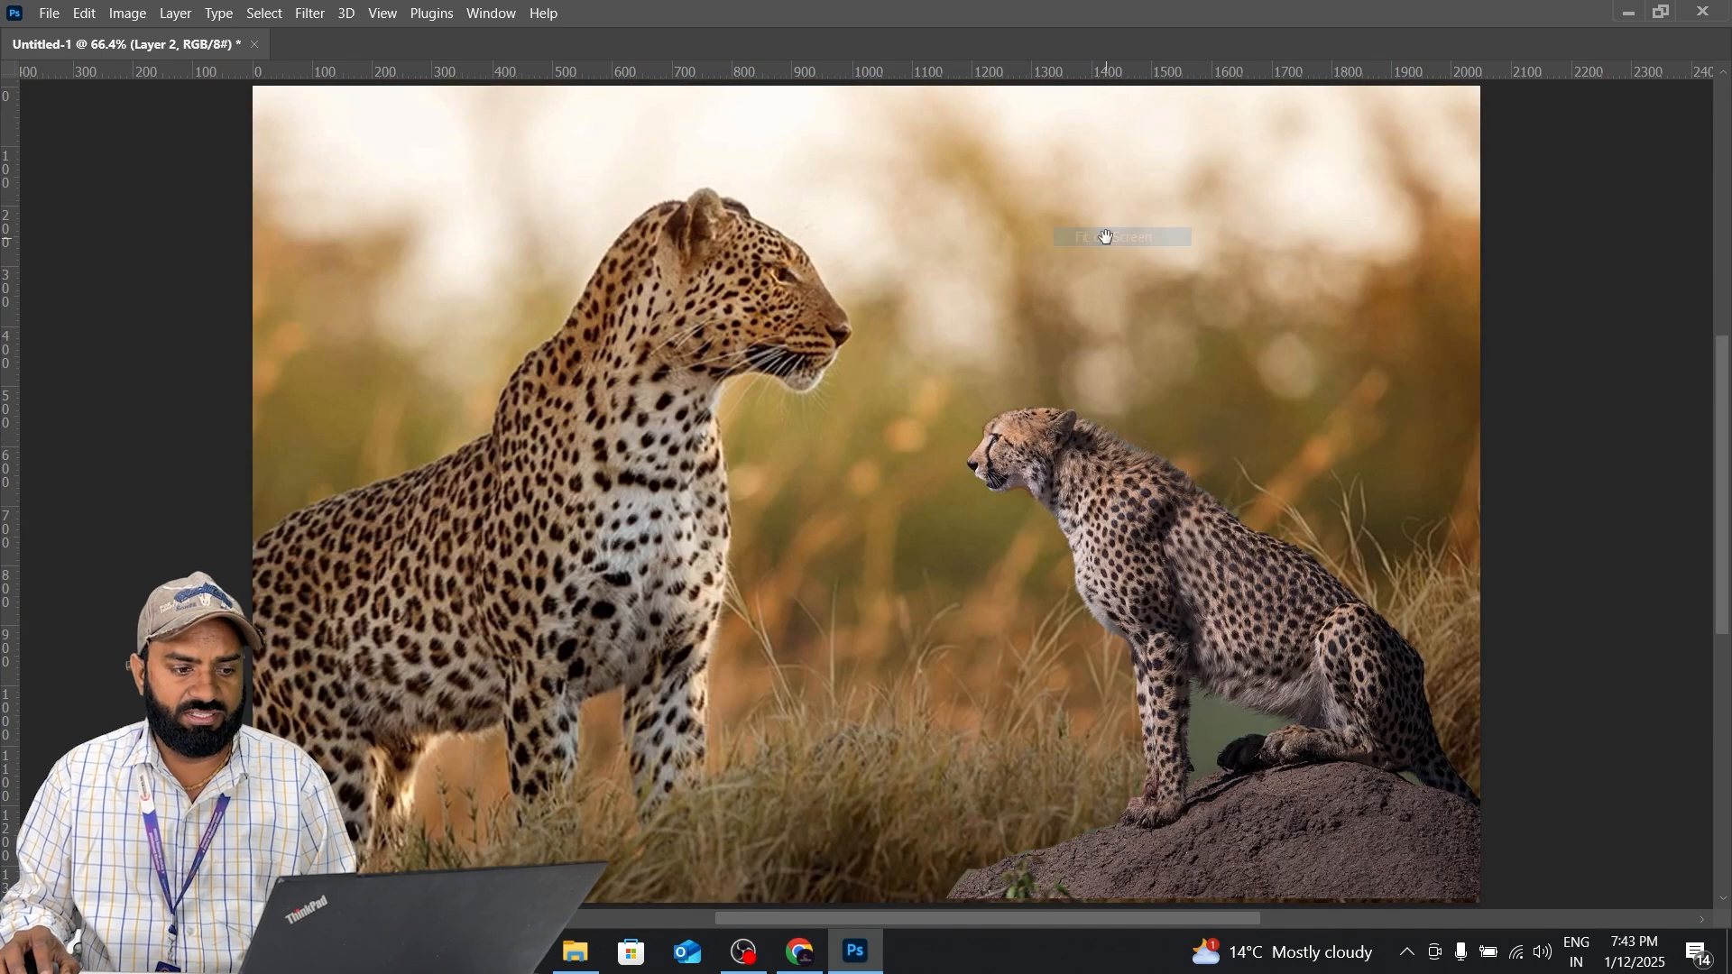
Shift the leopard image slightly right and up so the whole animal fits within the canvas.
{"action": "left_click_drag", "start_coordinate": [598, 465], "coordinate": [694, 449]}
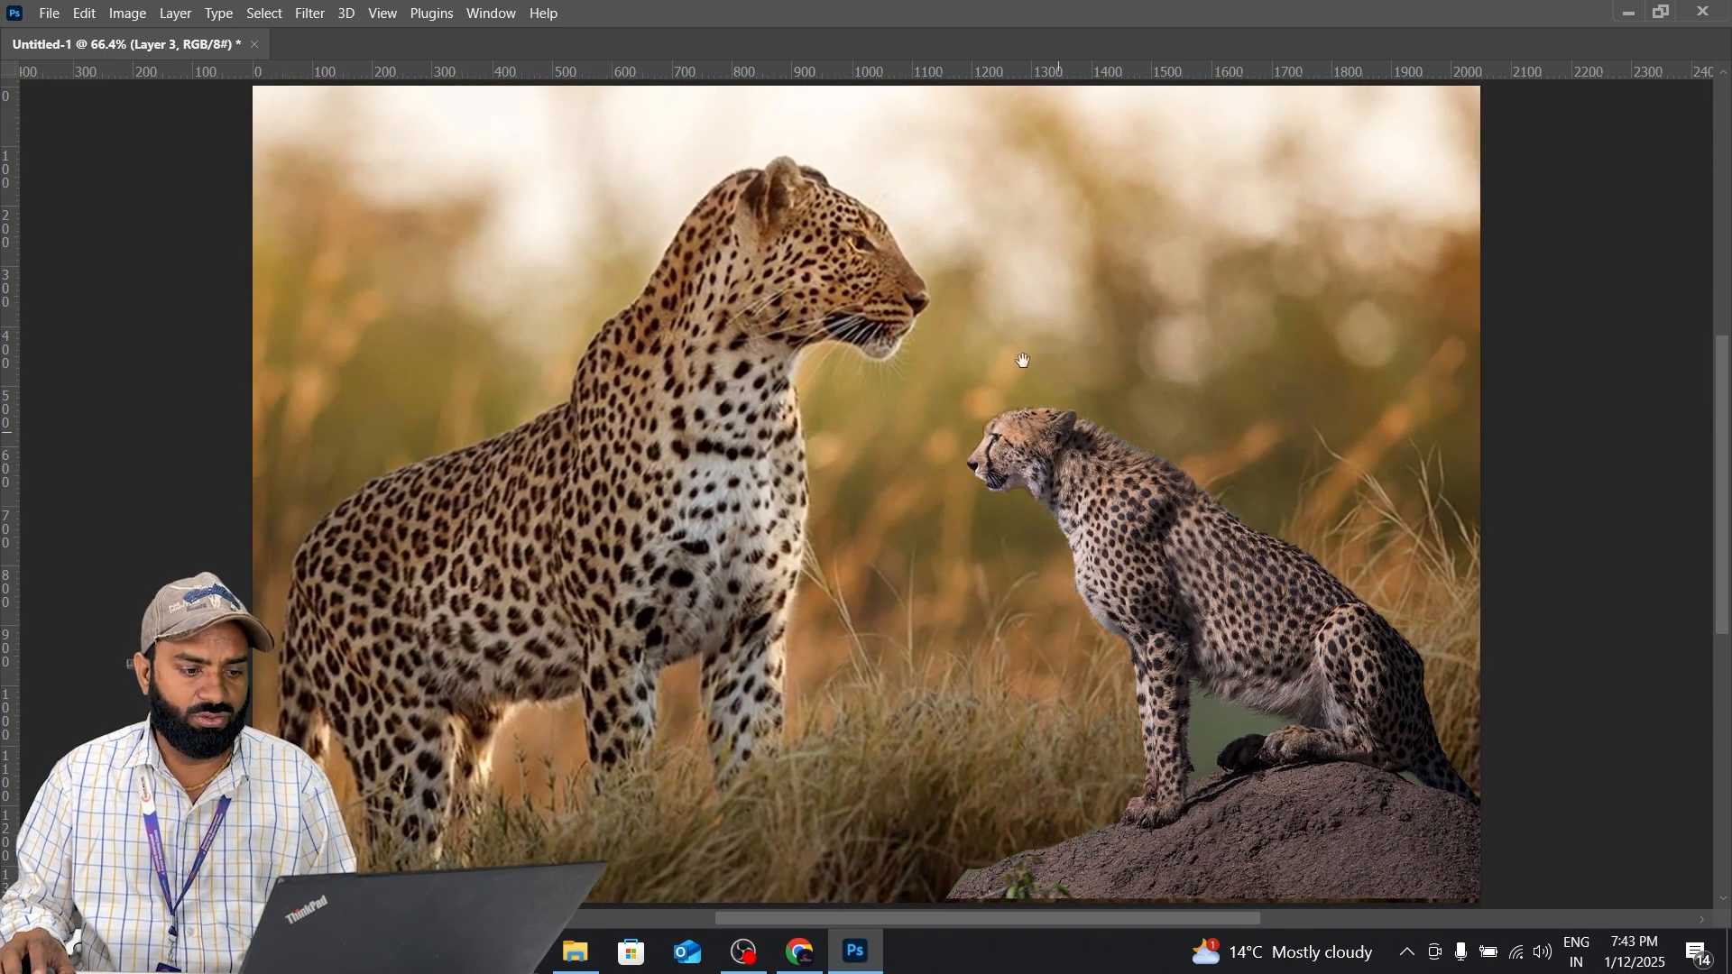
{"action": "key", "text": "Tab"}
{"action": "key", "text": "Tab"}
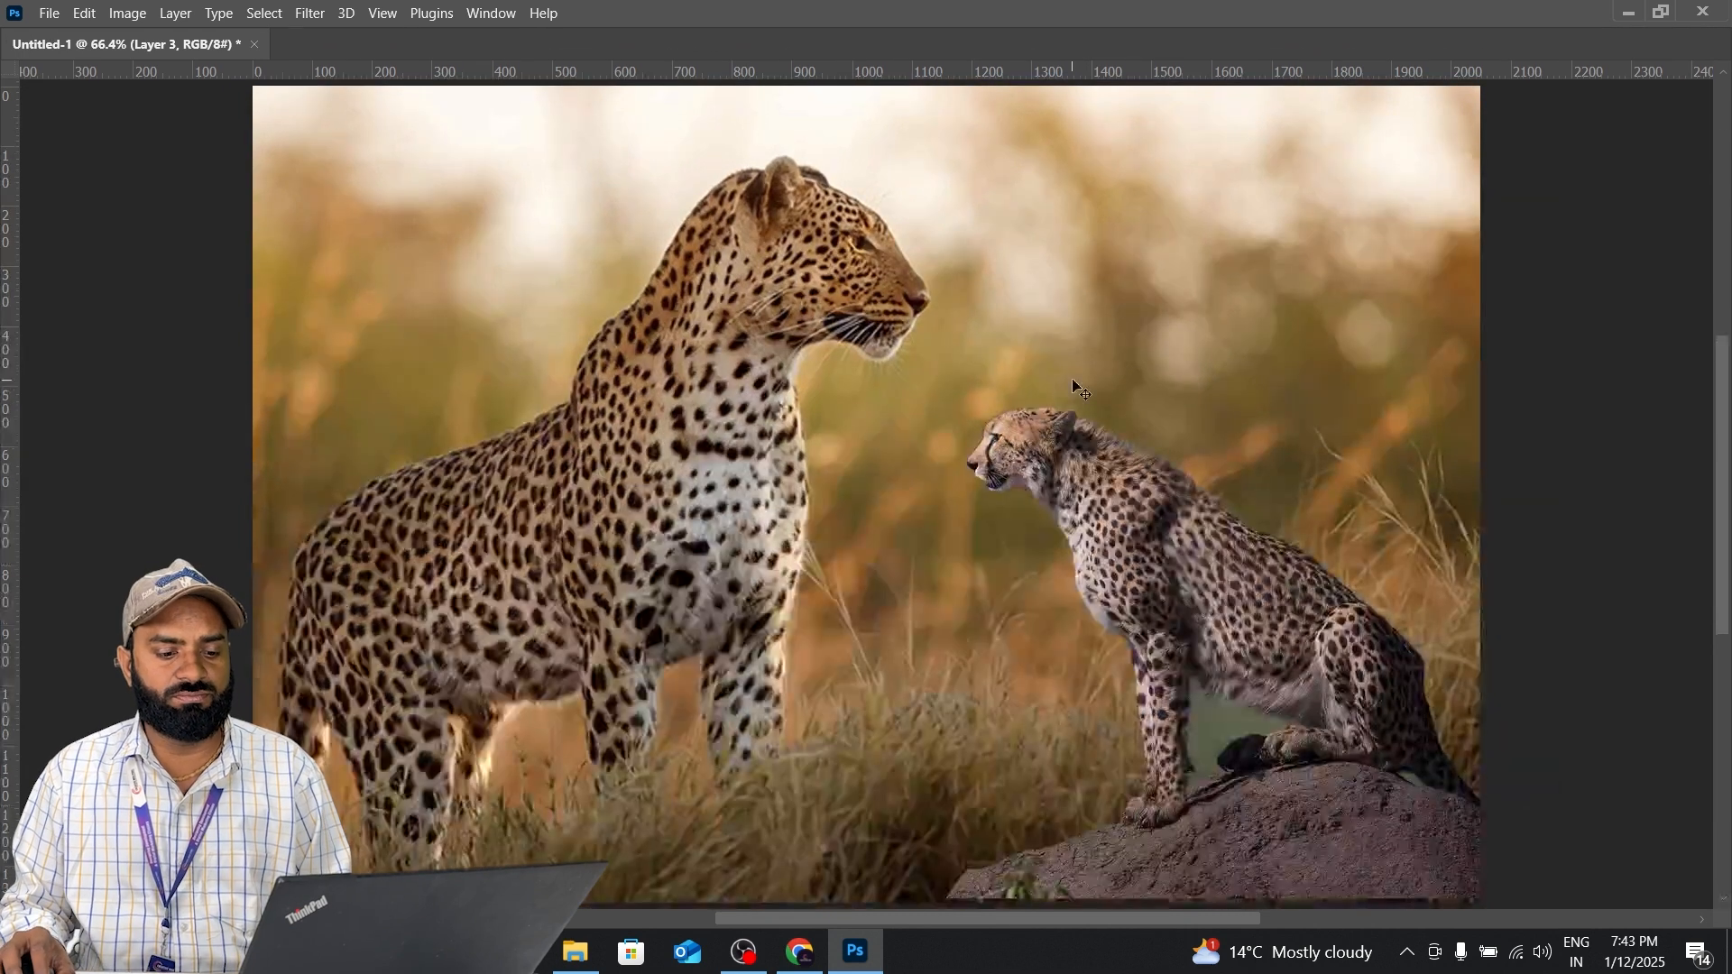
Show the panels again and select the Magic Eraser Tool.
{"action": "right_click", "coordinate": [1102, 379]}
{"action": "key", "text": "Escape"}
{"action": "key", "text": "Tab"}
{"action": "left_click", "coordinate": [211, 372]}
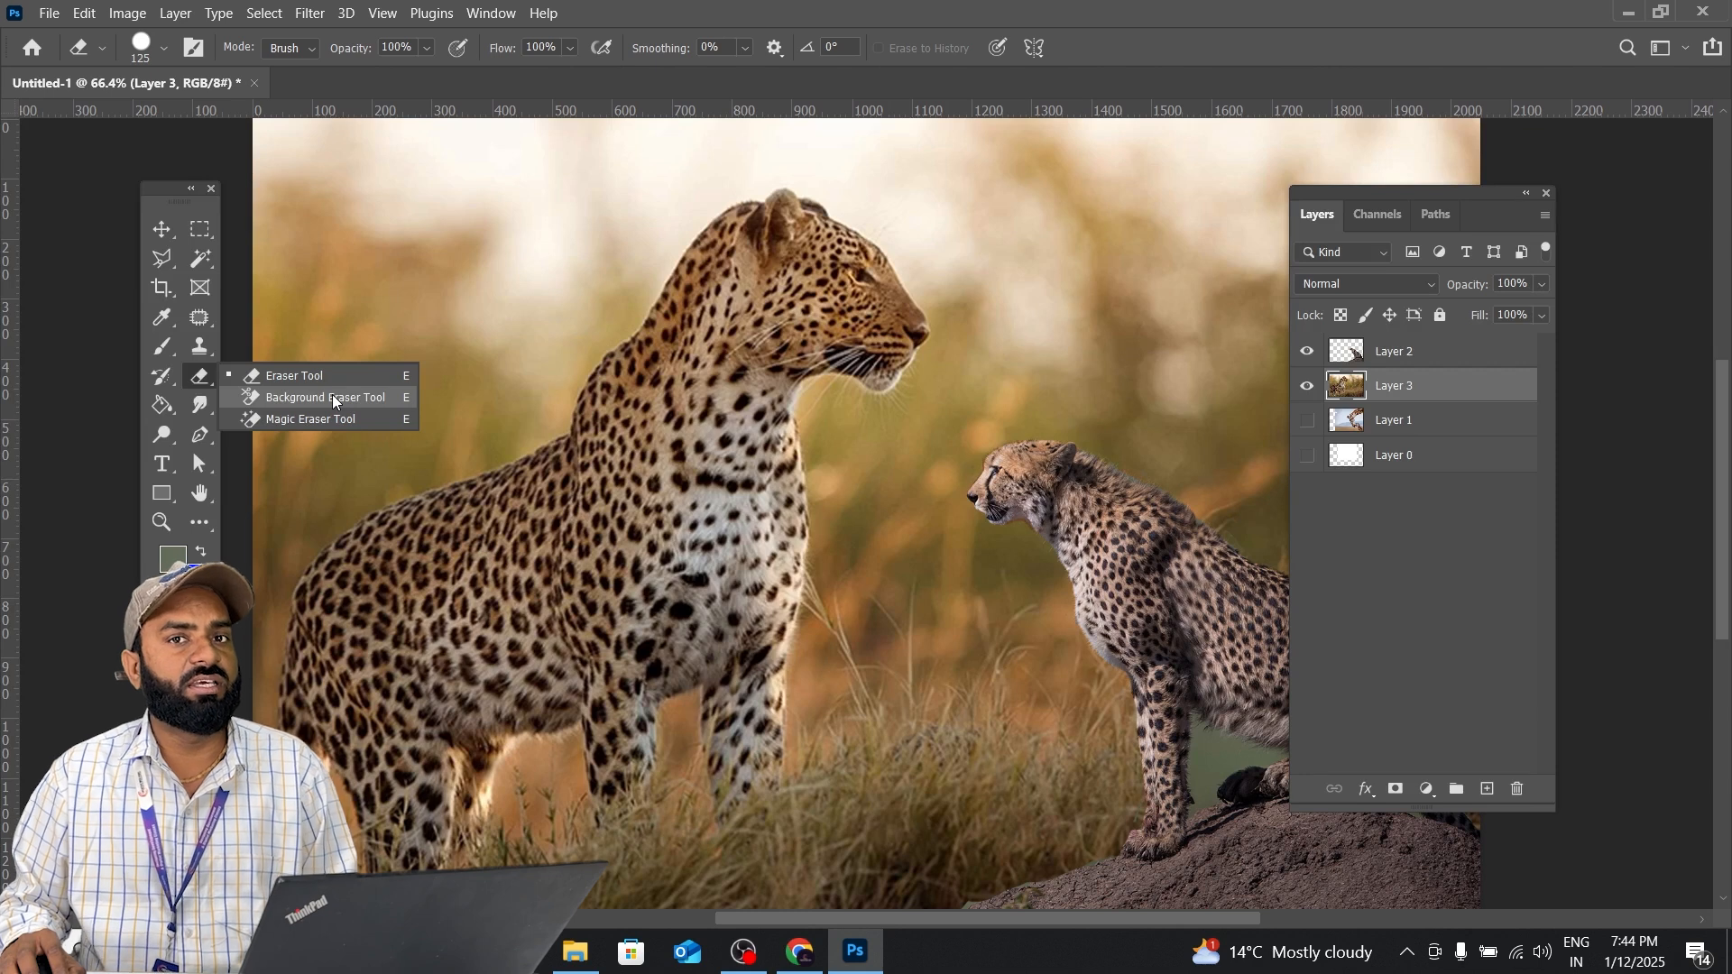
{"action": "left_click", "coordinate": [322, 419]}
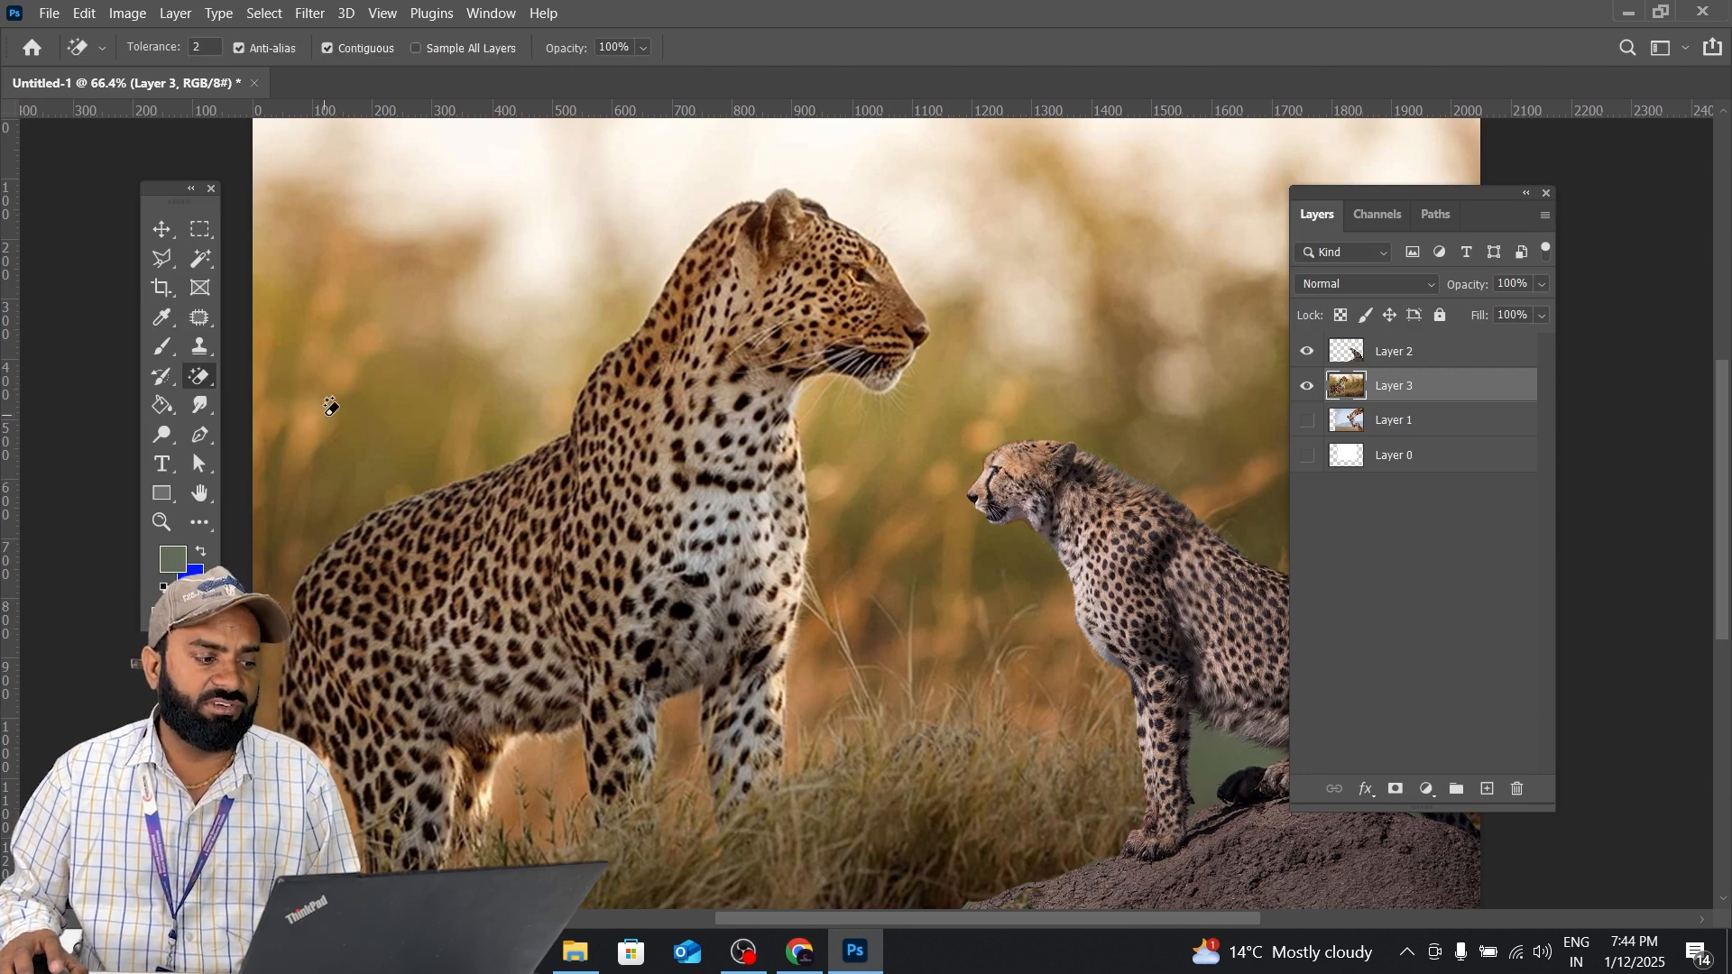
{"action": "key", "text": "ctrl+z"}
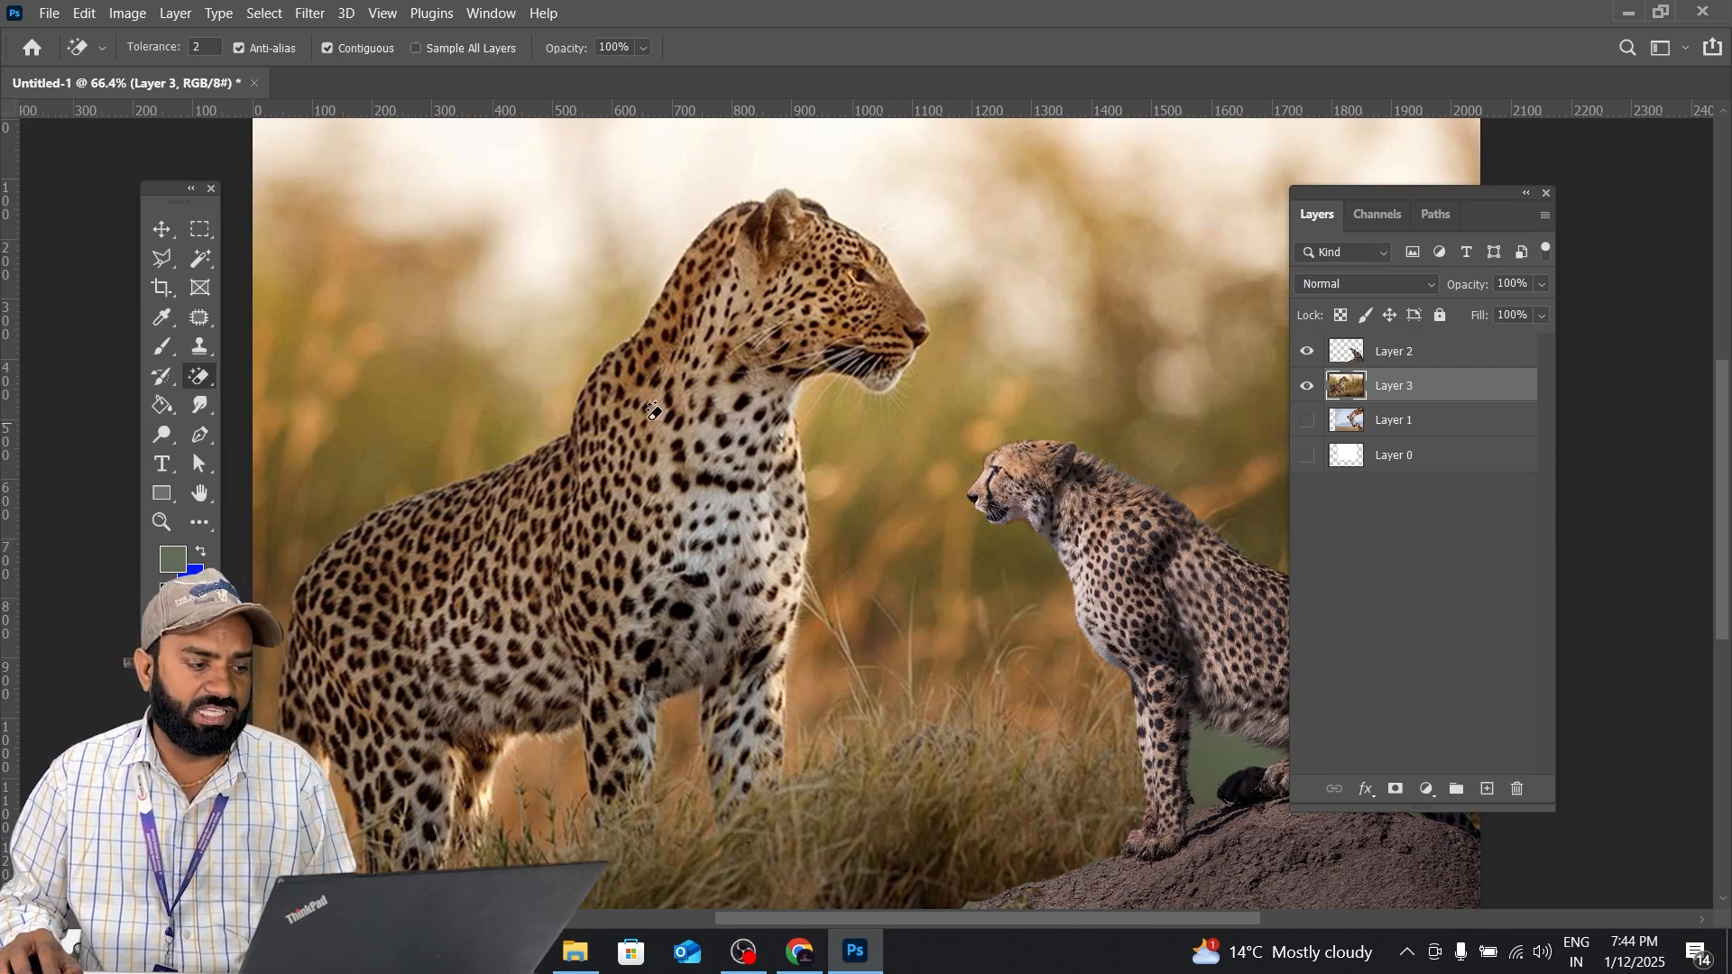
Switch to Chrome and copy The Atlantic's image of six engraved animals from the "animals" image results.
{"action": "key", "text": "Tab"}
{"action": "key", "text": "alt+Tab"}
{"action": "scroll", "coordinate": [627, 419], "scroll_direction": "up", "scroll_amount": 10}
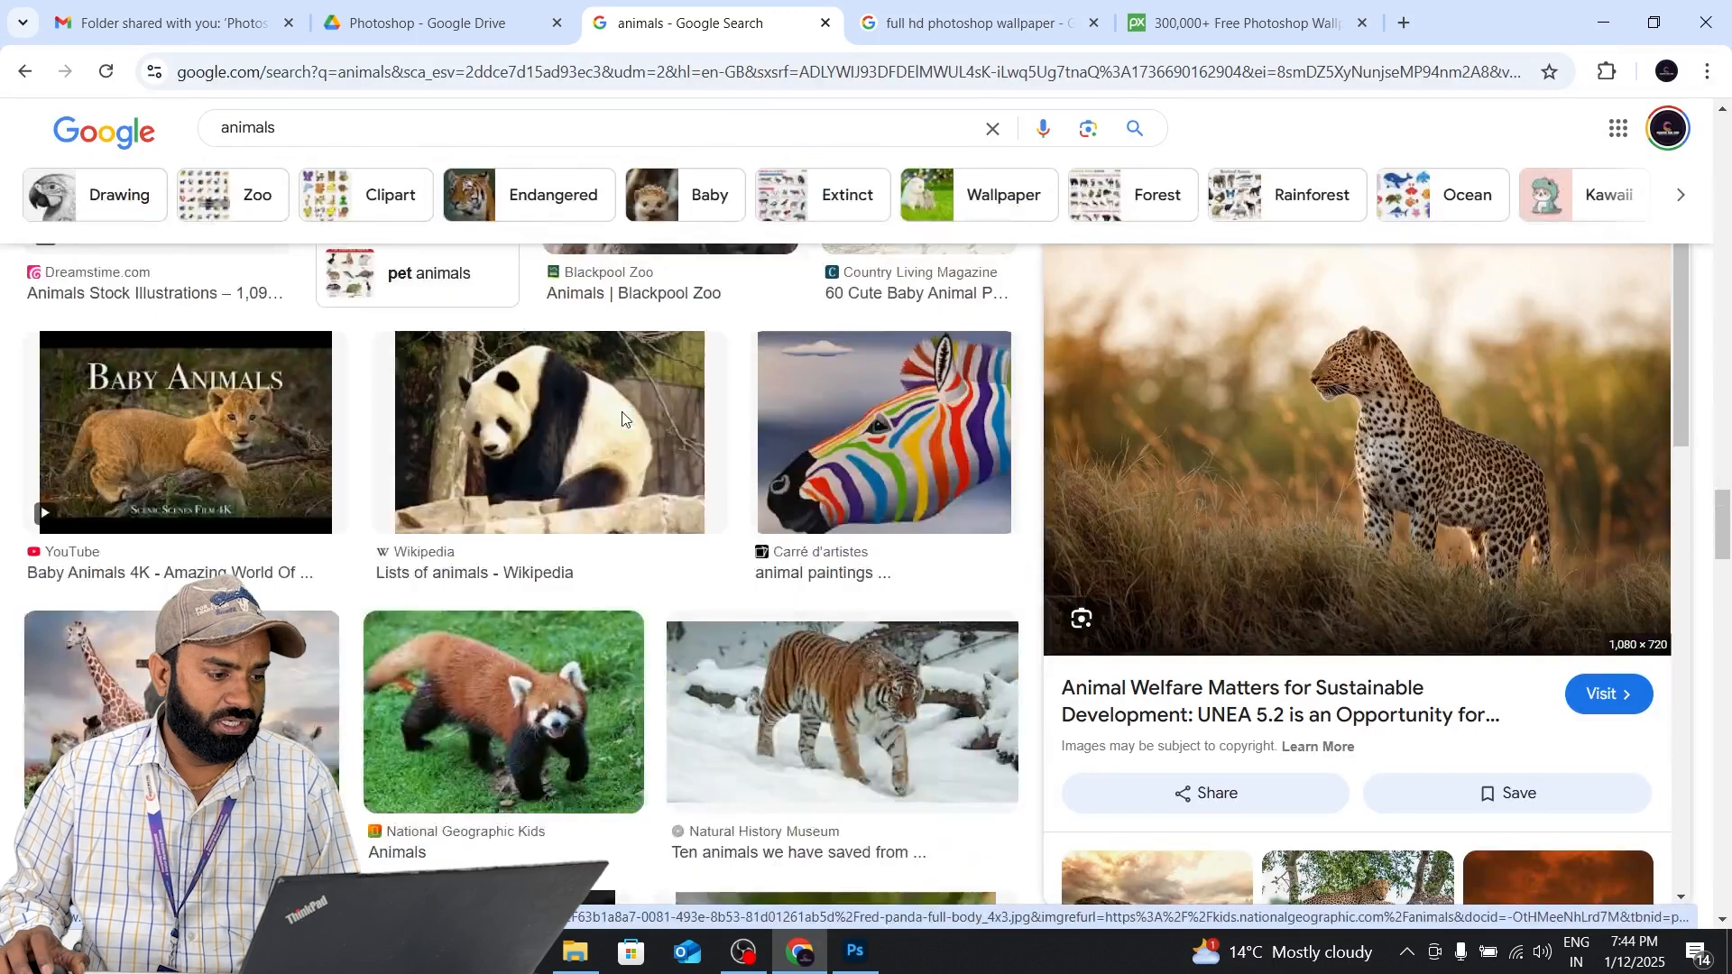
{"action": "scroll", "coordinate": [622, 418], "scroll_direction": "down", "scroll_amount": 7}
{"action": "left_click", "coordinate": [496, 604]}
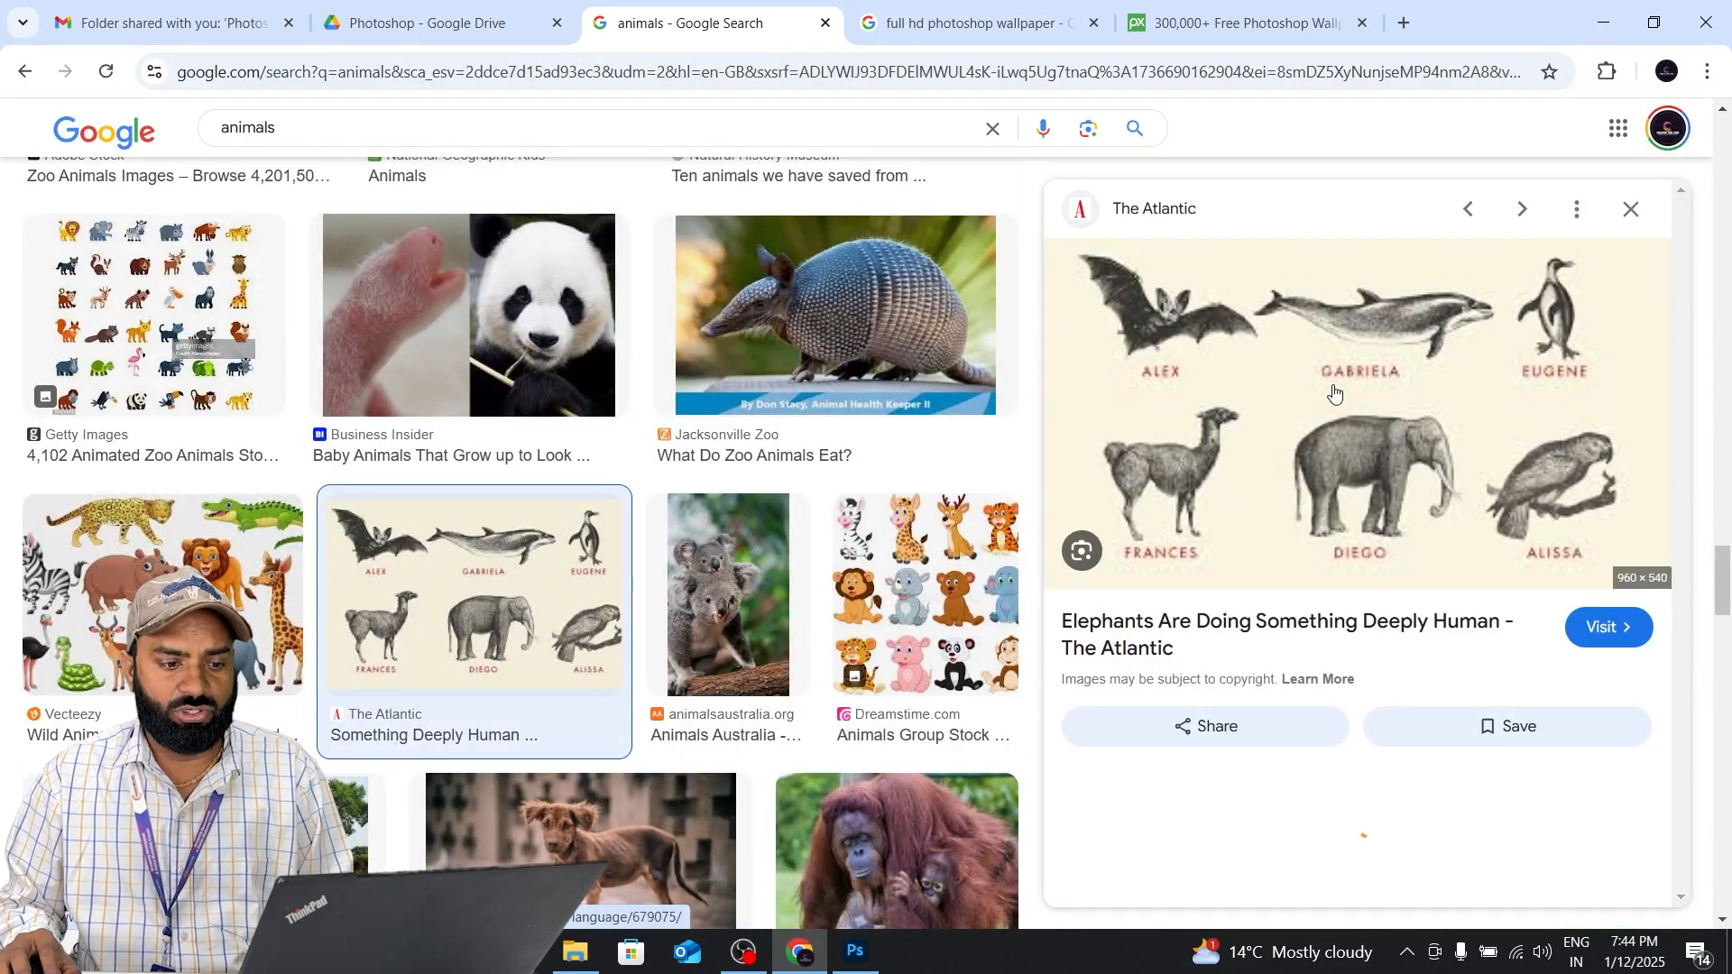
{"action": "right_click", "coordinate": [1583, 500]}
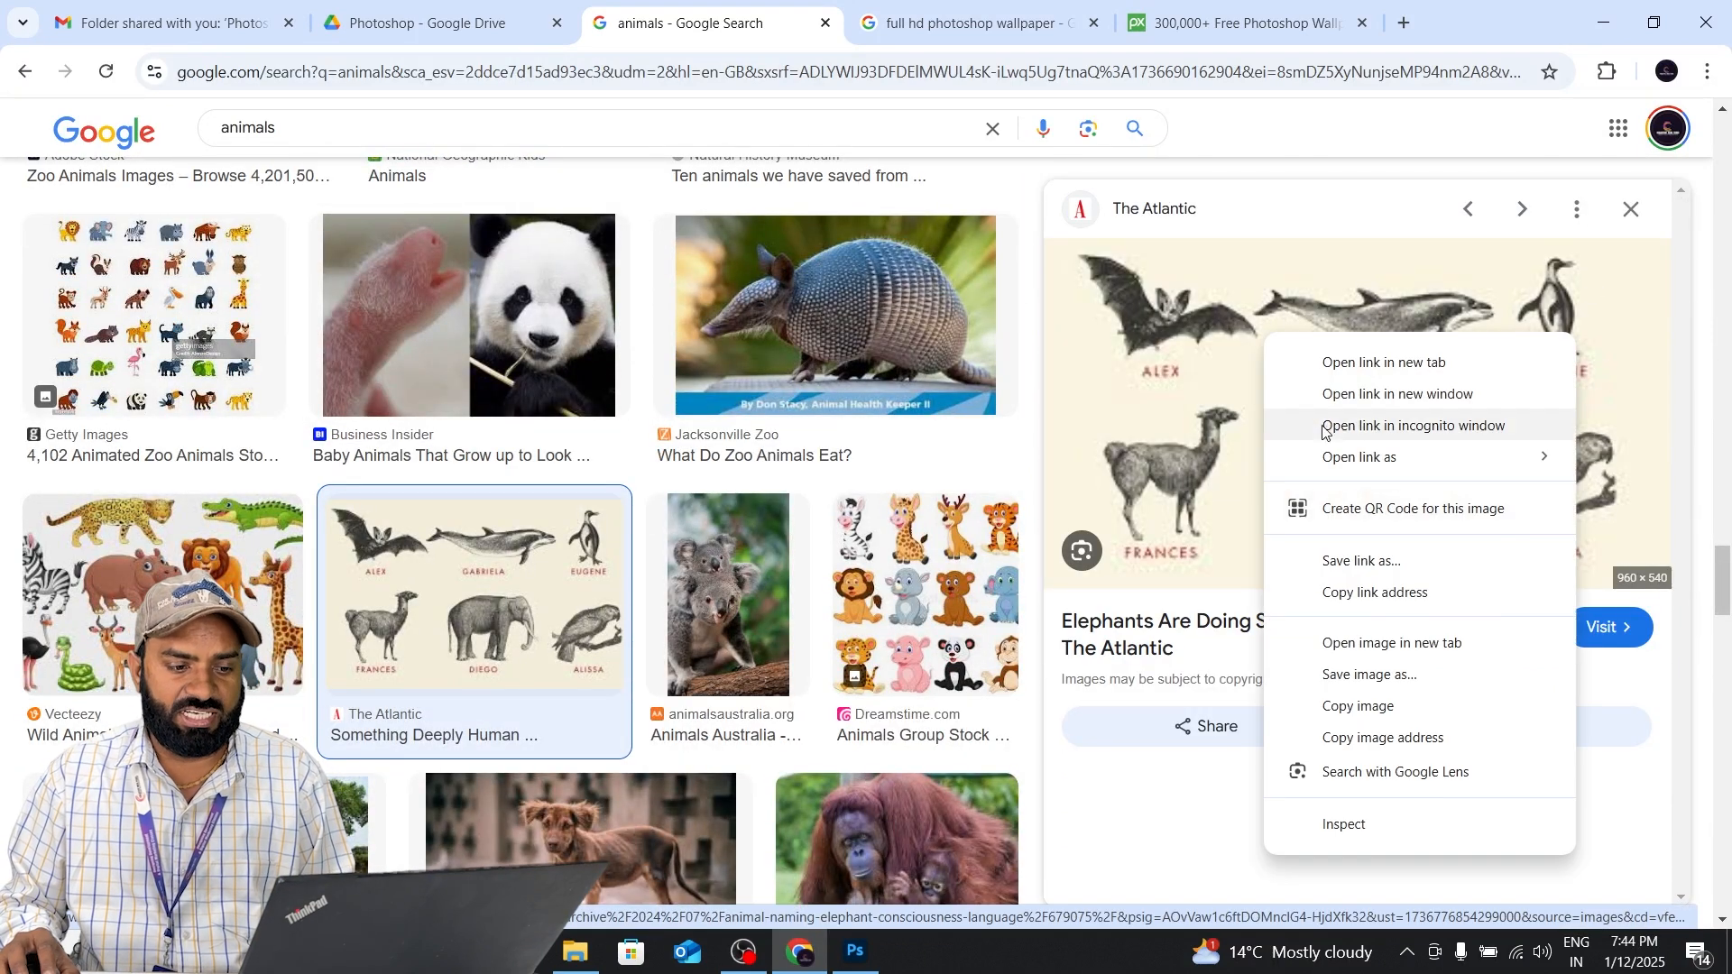
{"action": "left_click", "coordinate": [1362, 704]}
Back in Photoshop, paste the animal drawings into a new clipboard-sized document and erase their cream background with the Magic Eraser.
{"action": "key", "text": "alt+Tab"}
{"action": "key", "text": "ctrl+n"}
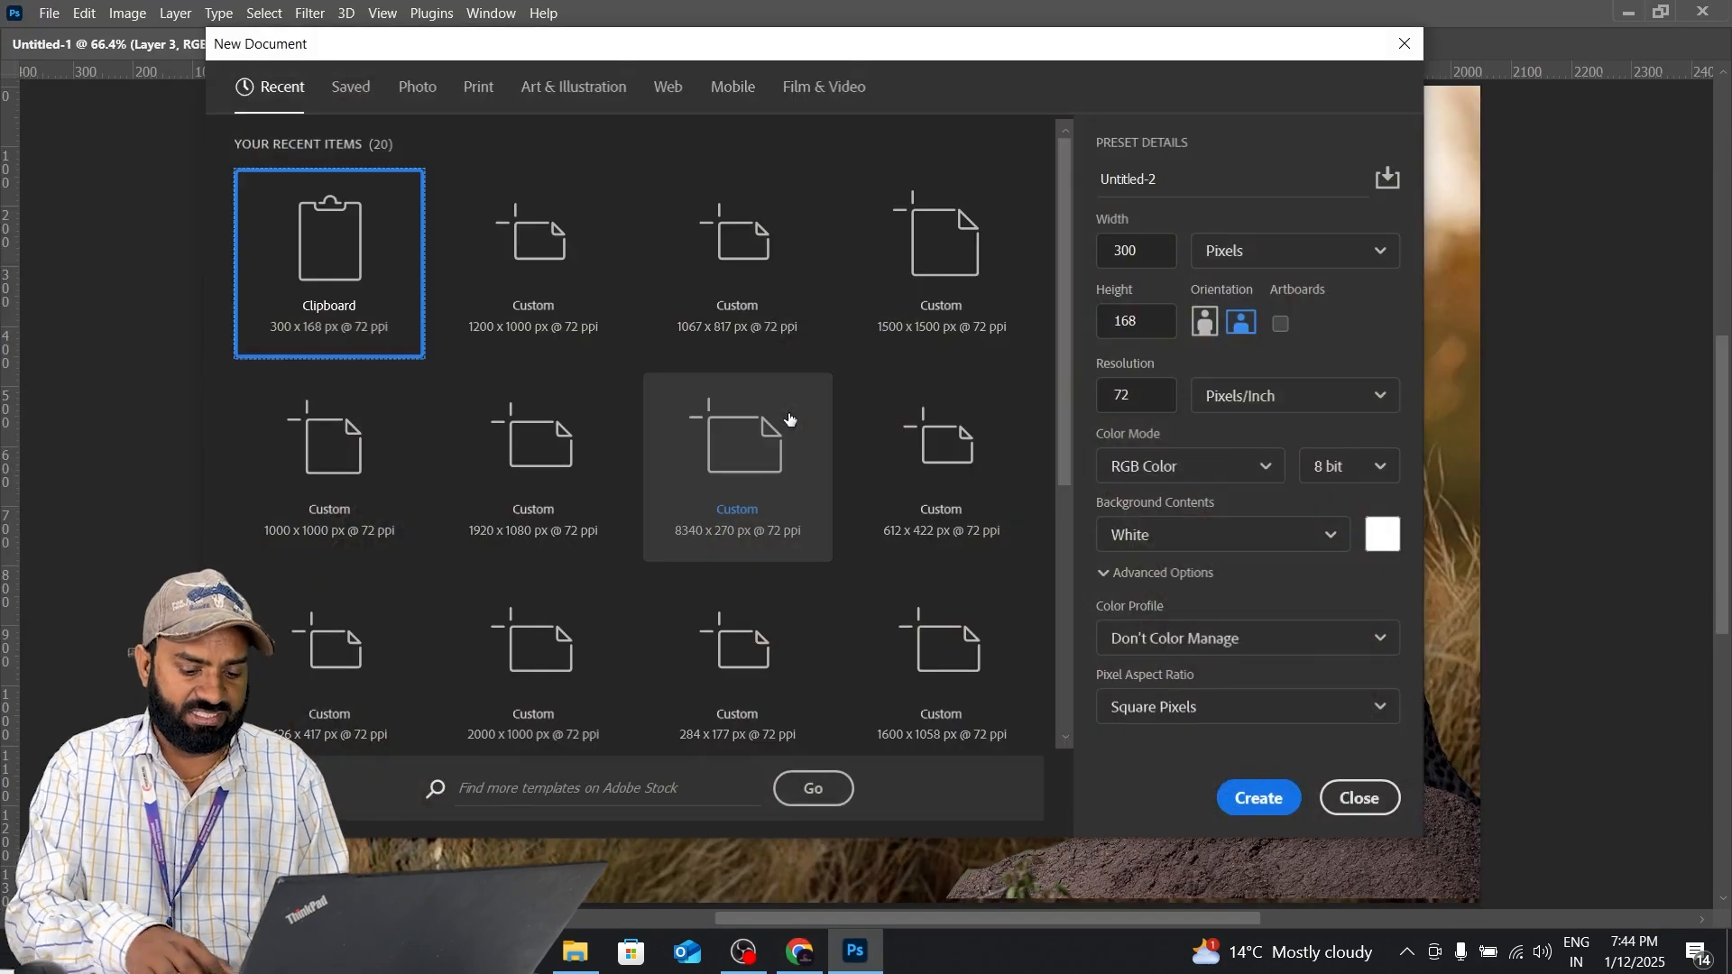
{"action": "key", "text": "Return"}
{"action": "key", "text": "ctrl+v"}
{"action": "left_click", "coordinate": [827, 481]}
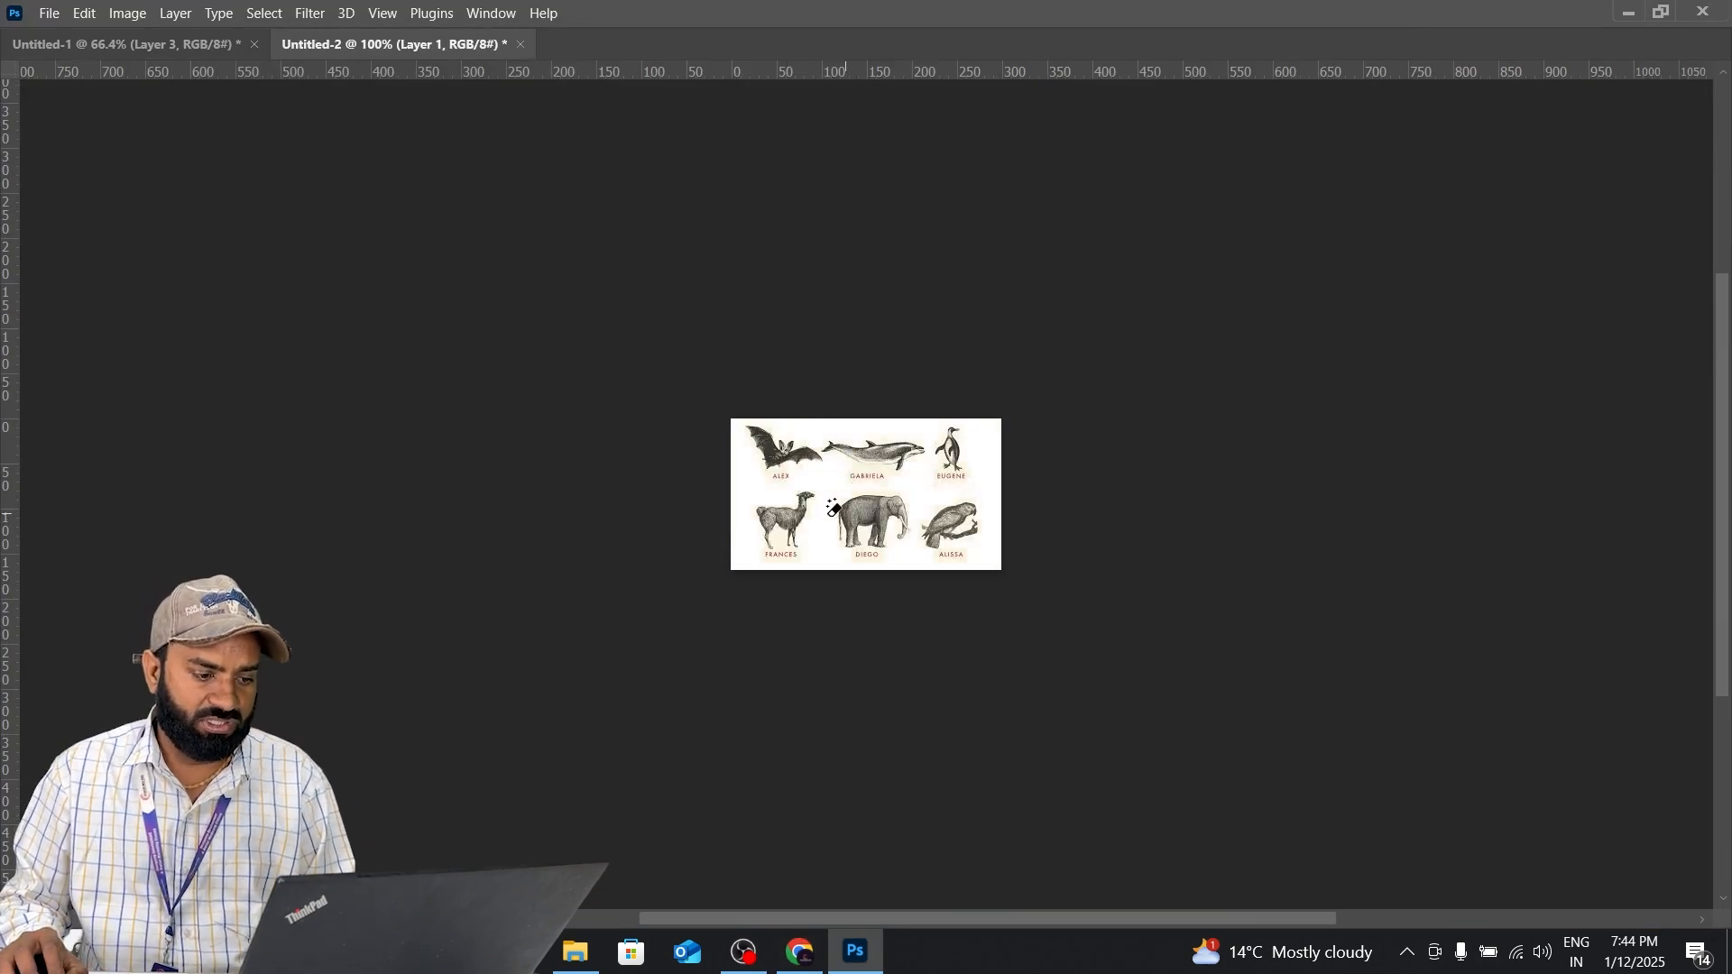
Return to Chrome and search Google Images for "pasport photos".
{"action": "key", "text": "alt+Tab"}
{"action": "scroll", "coordinate": [356, 543], "scroll_direction": "down", "scroll_amount": 10}
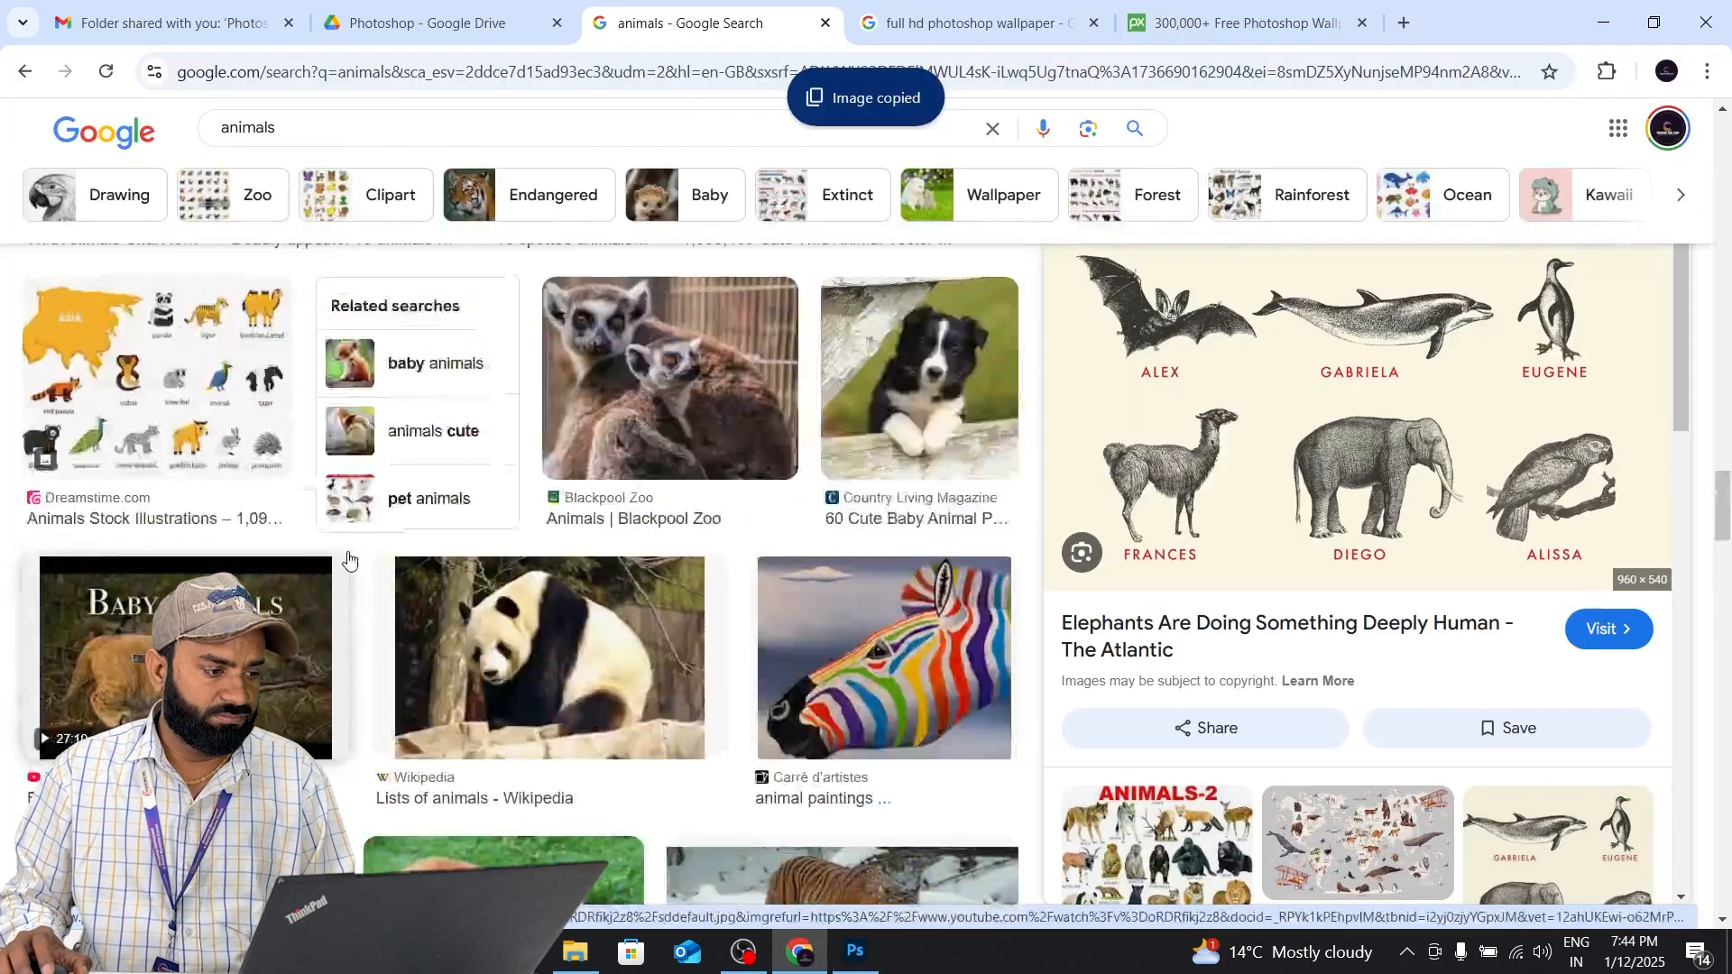
{"action": "scroll", "coordinate": [357, 543], "scroll_direction": "down", "scroll_amount": 10}
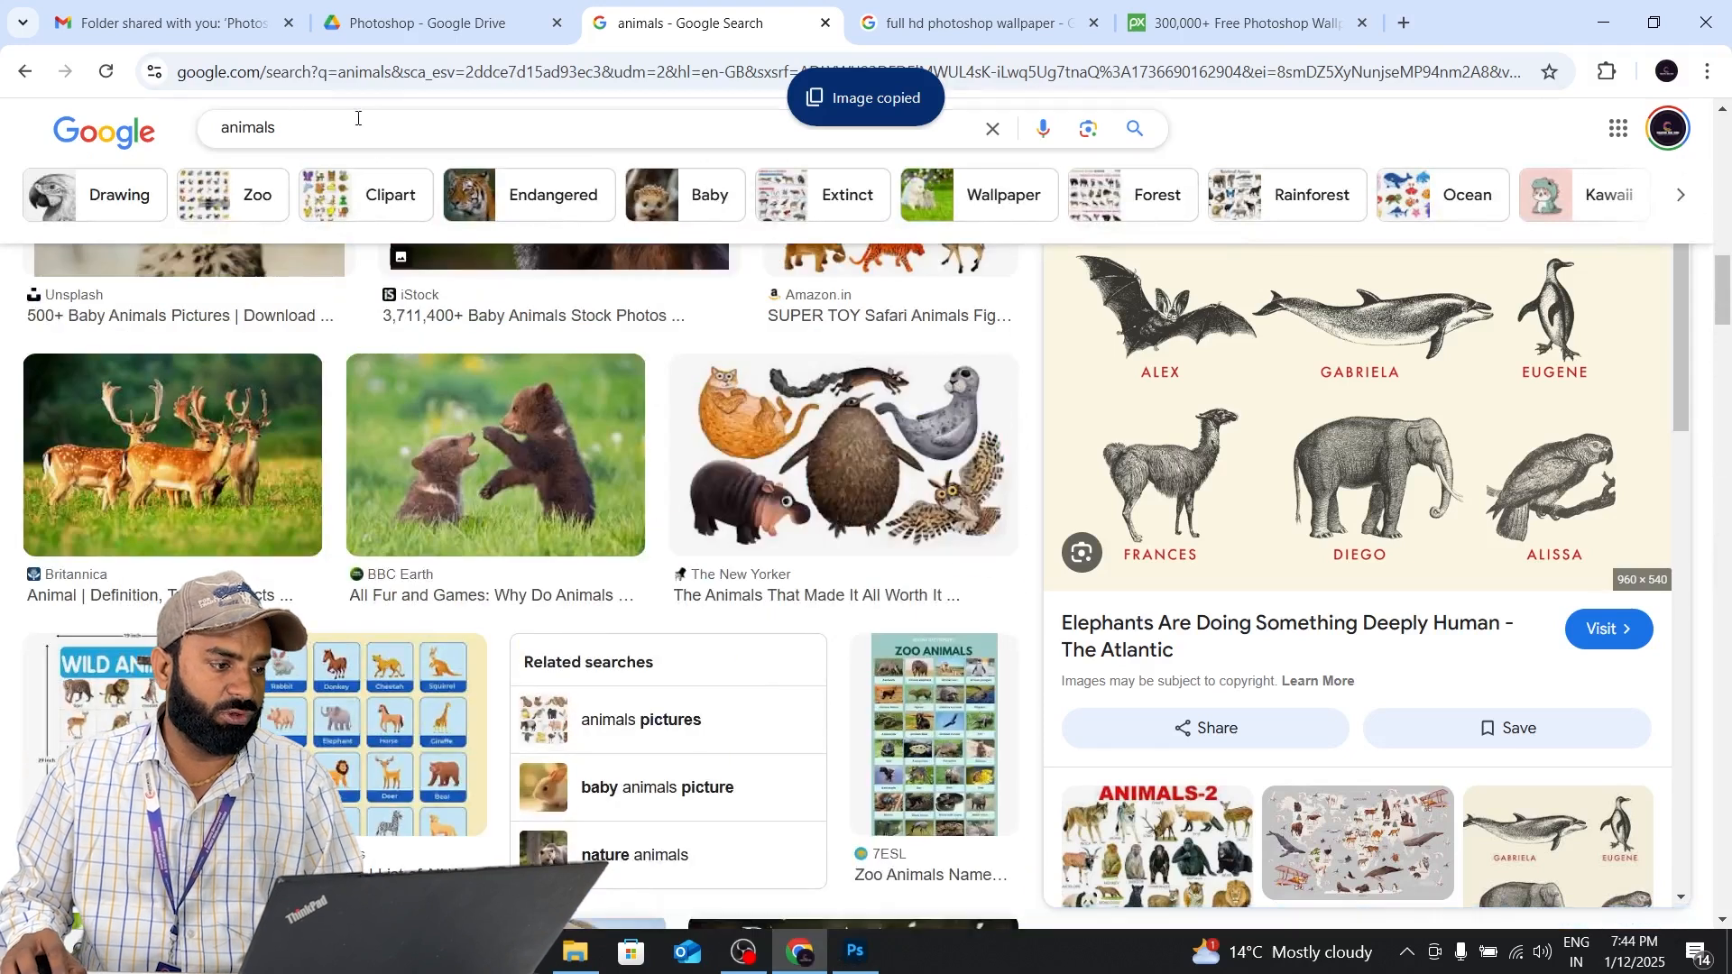
{"action": "triple_click", "coordinate": [356, 128]}
{"action": "type", "text": "pho"}
{"action": "key", "text": "BackSpace"}
{"action": "key", "text": "BackSpace"}
{"action": "key", "text": "BackSpace"}
{"action": "type", "text": "pasport"}
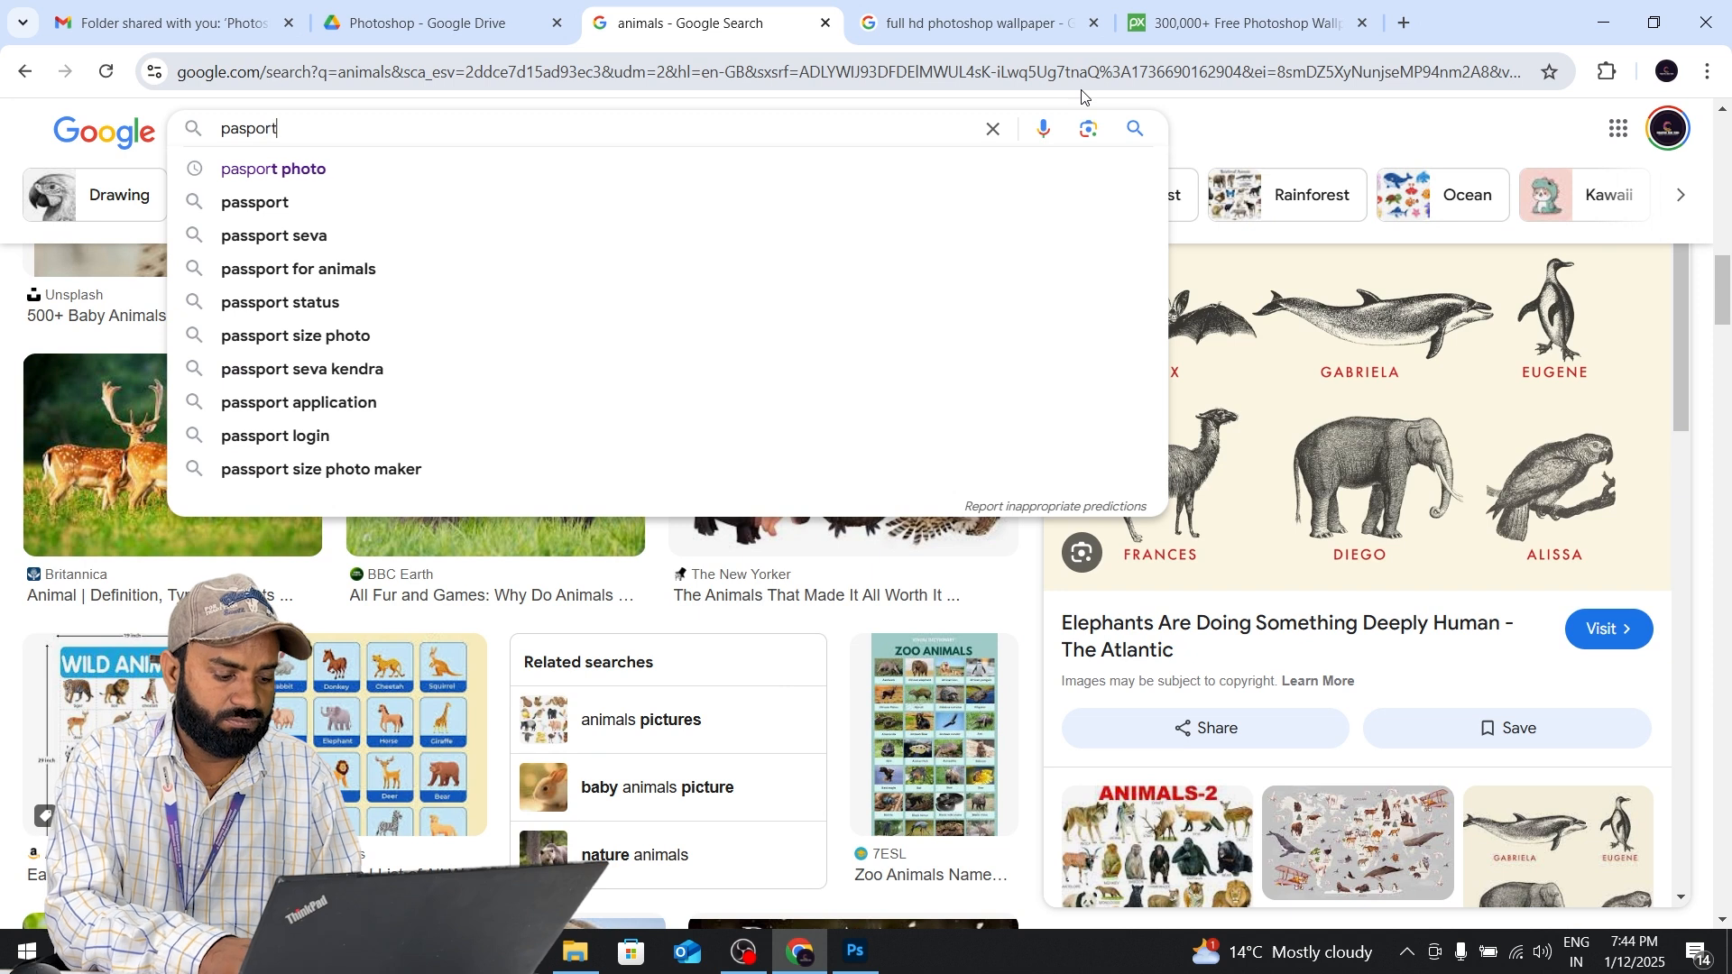
{"action": "key", "text": "Return"}
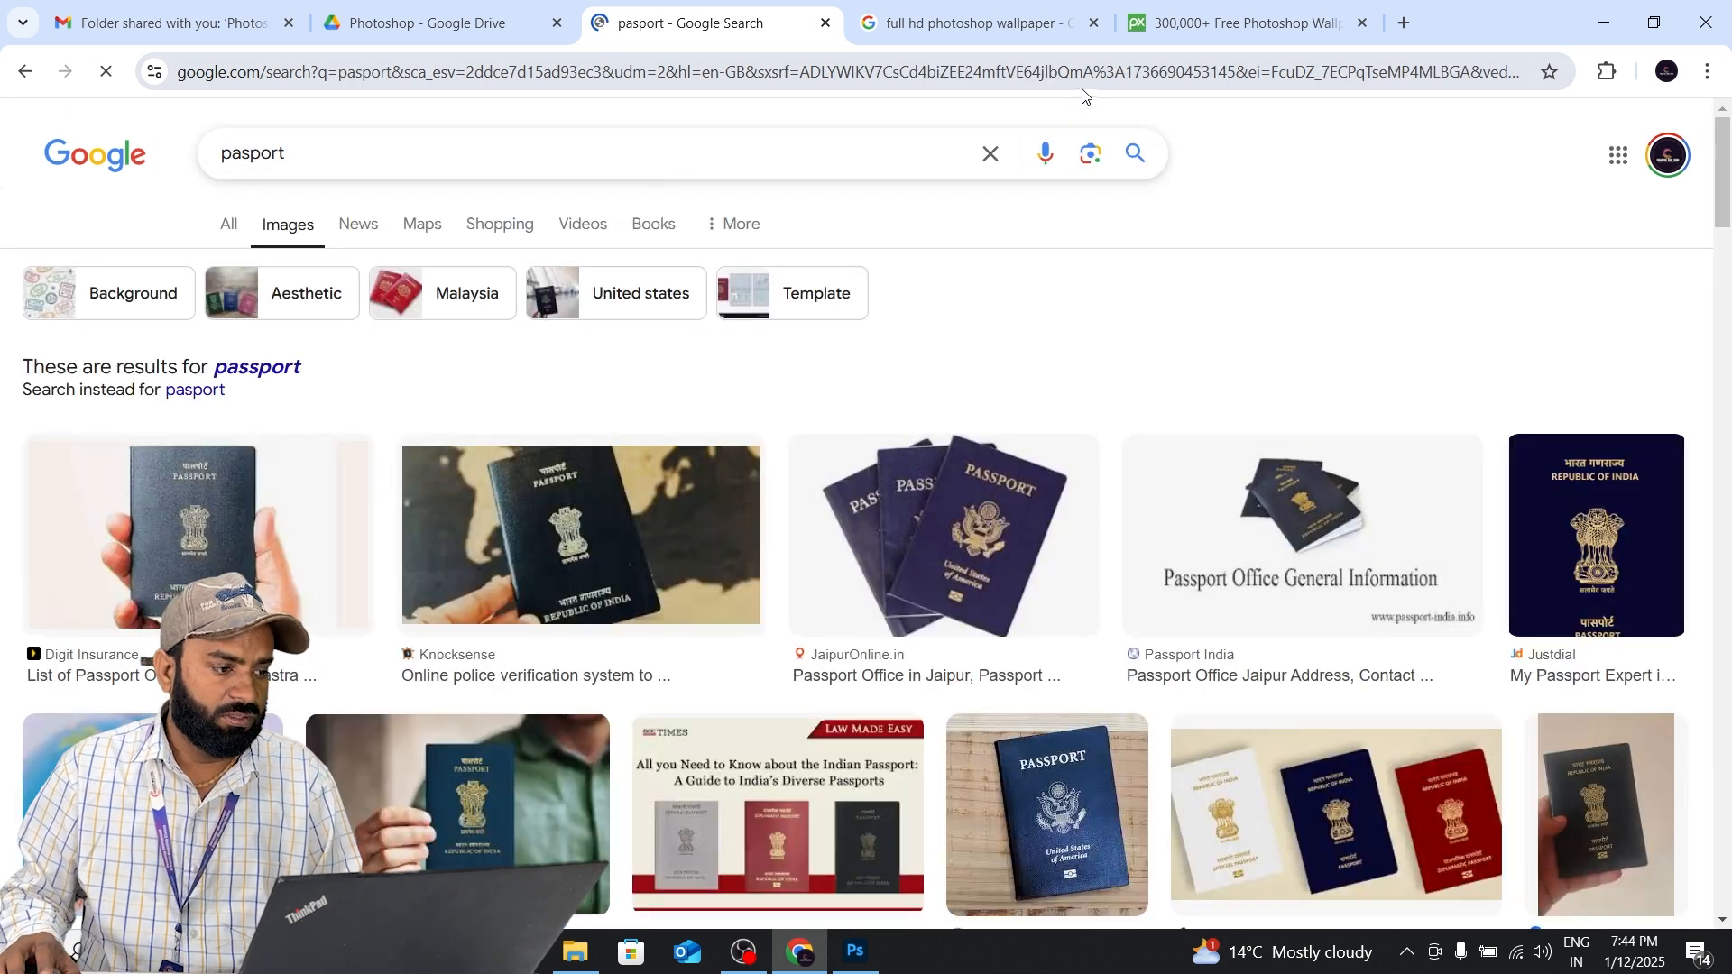
{"action": "type", "text": "photos"}
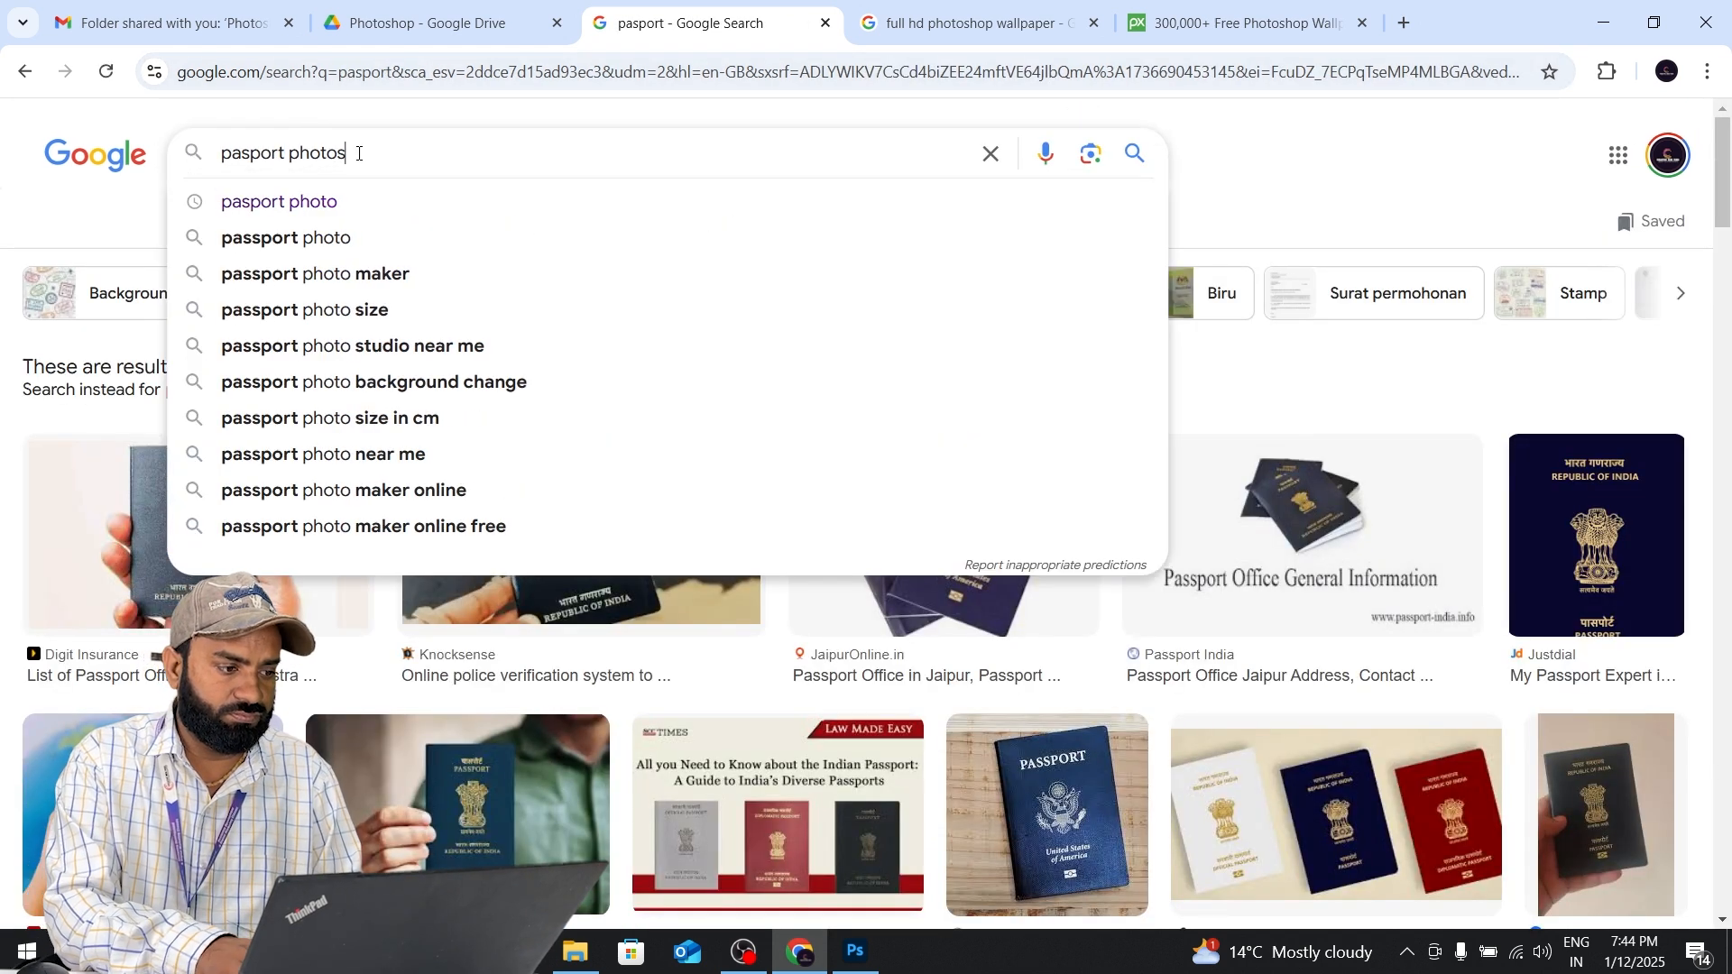
{"action": "key", "text": "Return"}
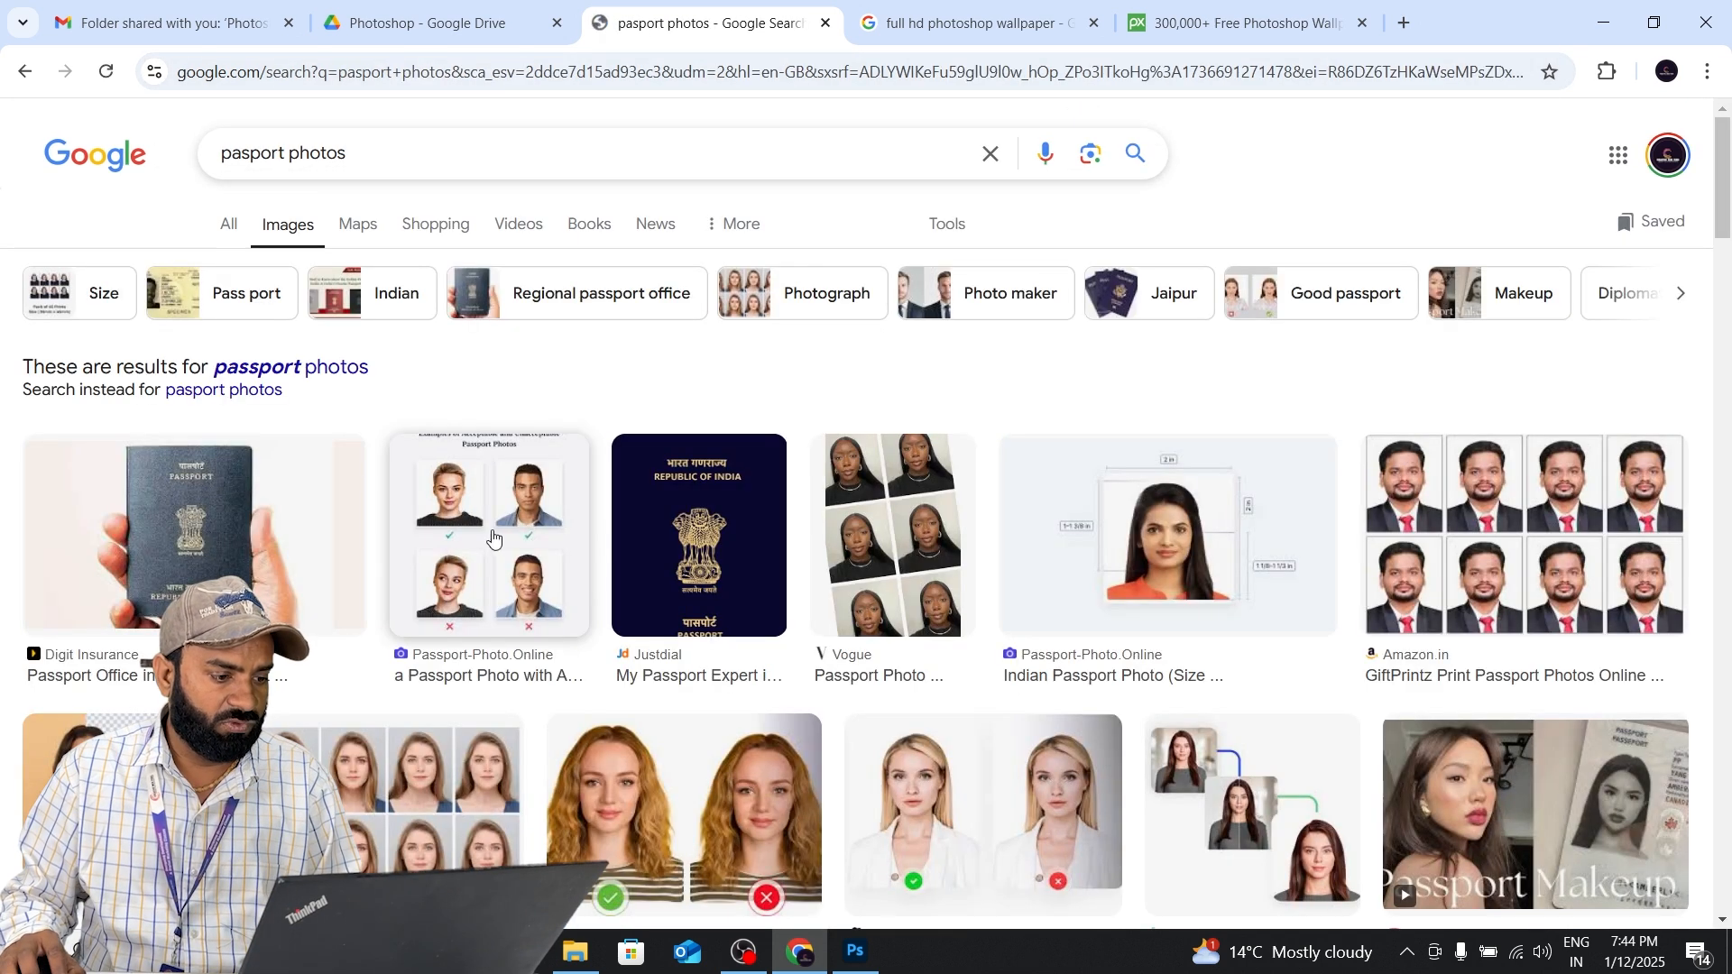
Open the 123PassportPhoto result with four framed portraits and copy its image.
{"action": "scroll", "coordinate": [1313, 668], "scroll_direction": "down", "scroll_amount": 3}
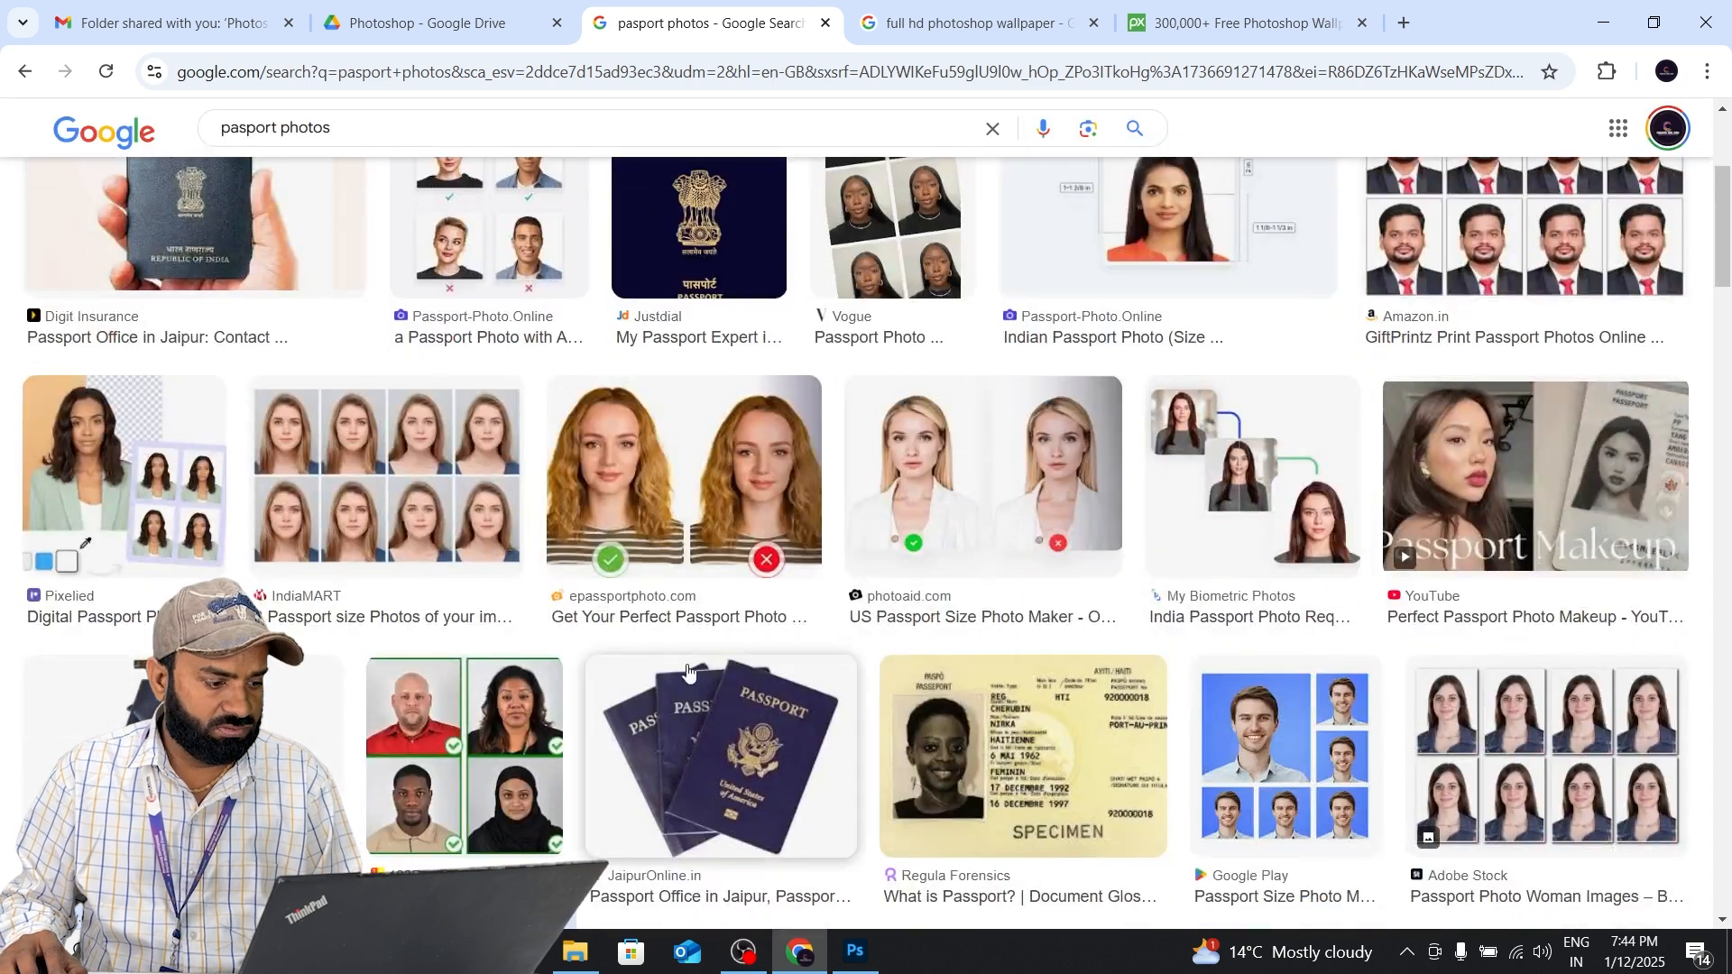
{"action": "scroll", "coordinate": [994, 484], "scroll_direction": "down", "scroll_amount": 5}
{"action": "left_click", "coordinate": [469, 424]}
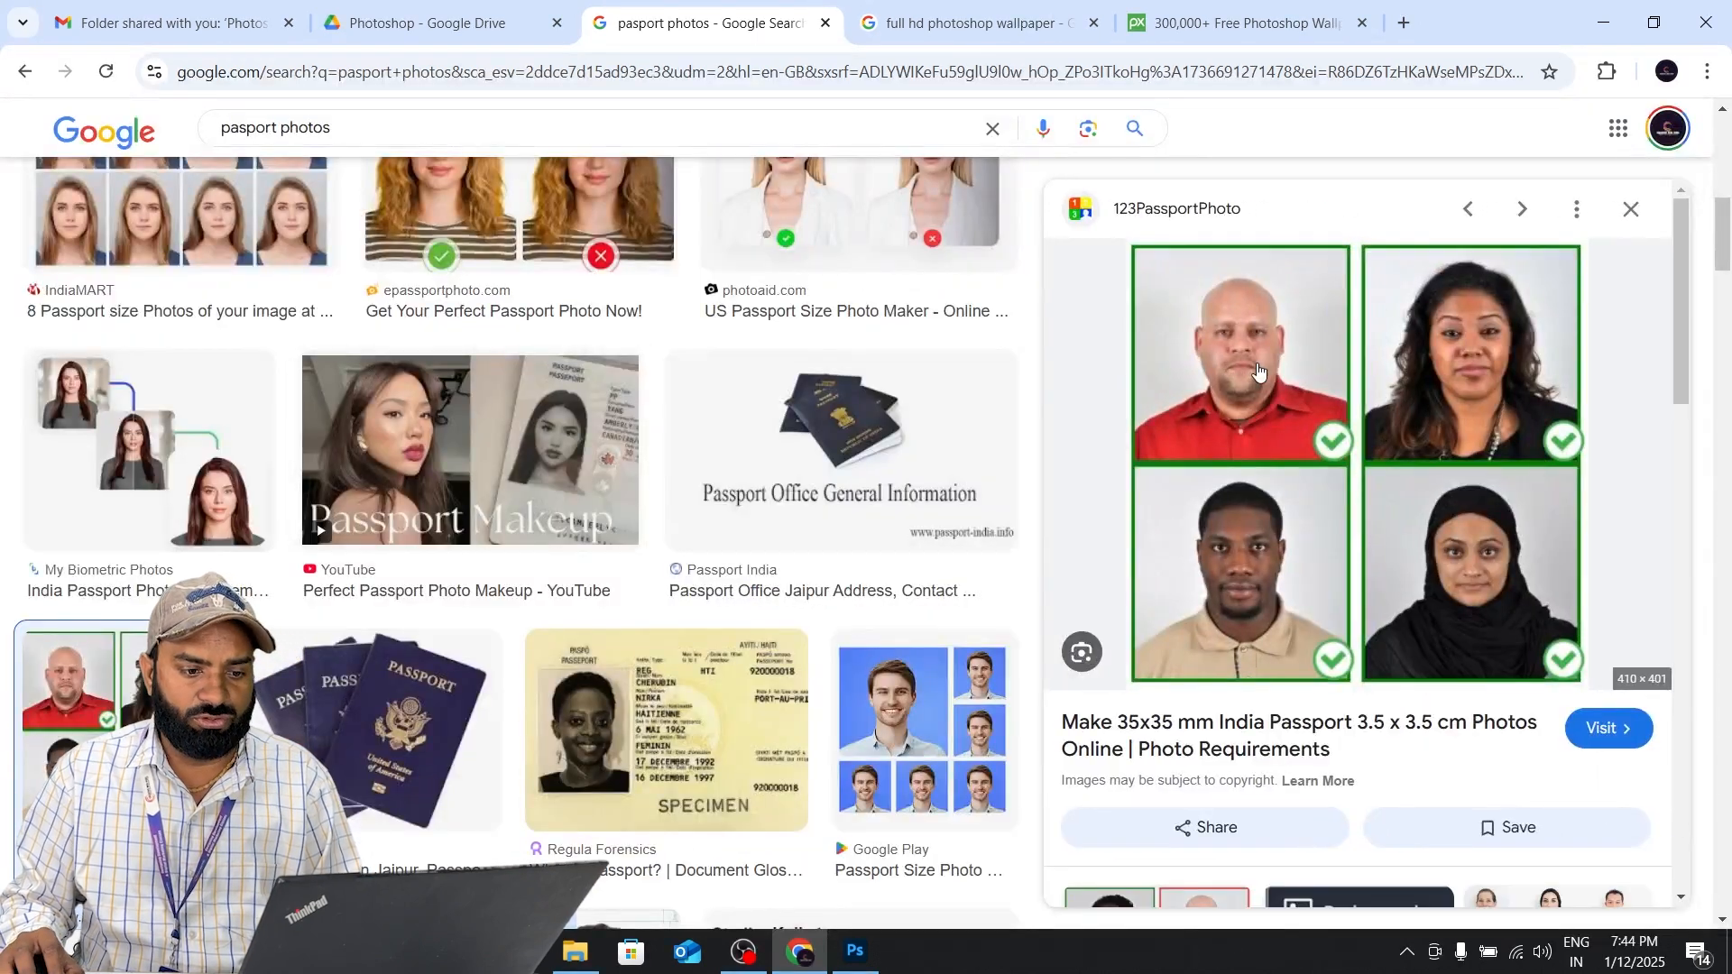
{"action": "right_click", "coordinate": [1256, 362]}
{"action": "left_click", "coordinate": [1344, 727]}
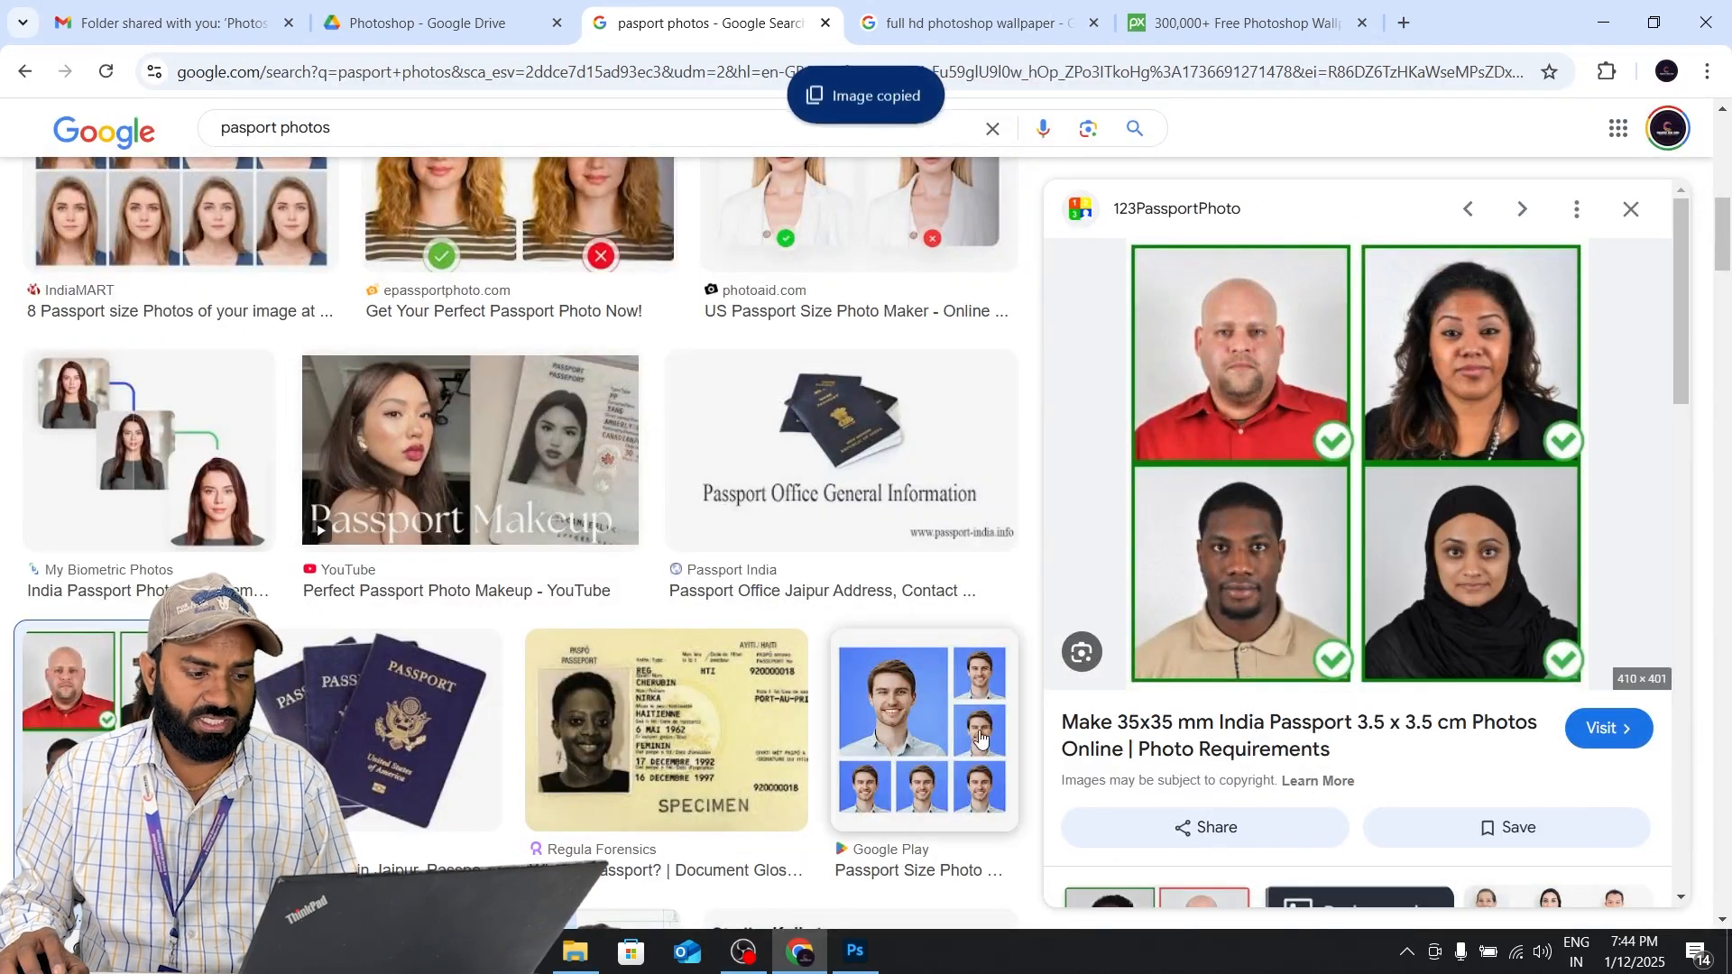
Switch to Photoshop and paste the four-portrait image into a new clipboard-sized document.
{"action": "key", "text": "alt+Tab"}
{"action": "key", "text": "ctrl+n"}
{"action": "key", "text": "Return"}
{"action": "key", "text": "ctrl+v"}
{"action": "scroll", "coordinate": [820, 458], "scroll_direction": "up", "scroll_amount": 10}
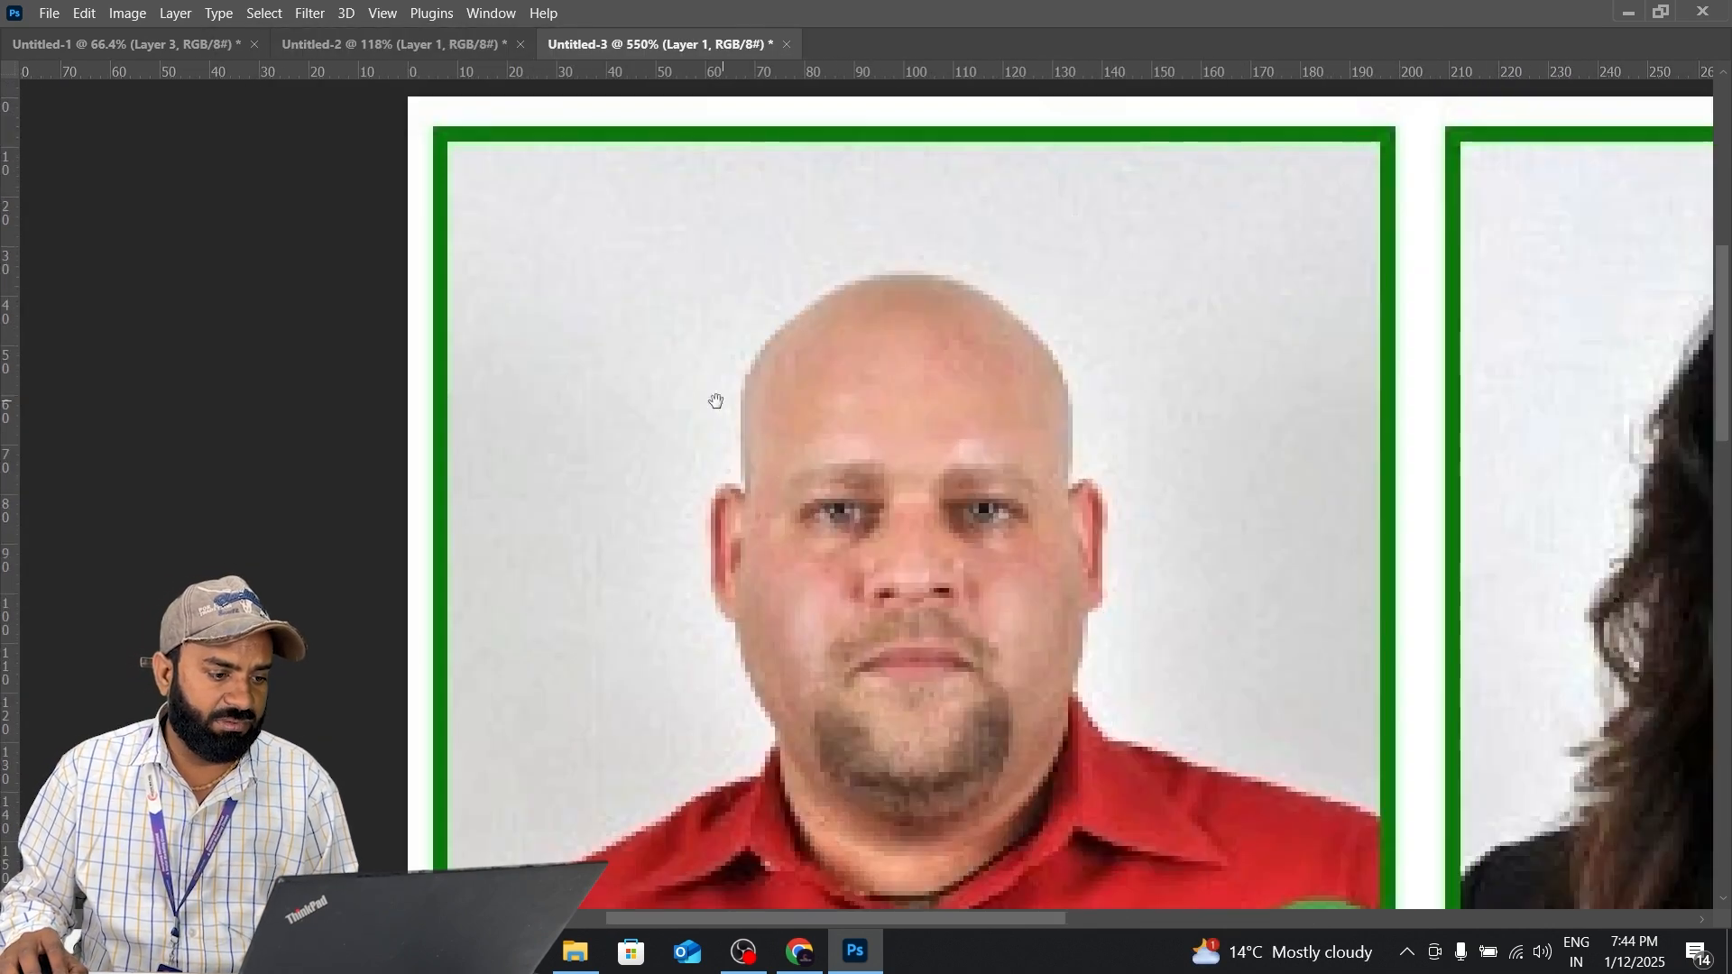
Magic-erase spots of the grey background beside the man in red and the woman in the black headscarf at tolerance 2.
{"action": "left_click", "coordinate": [611, 323]}
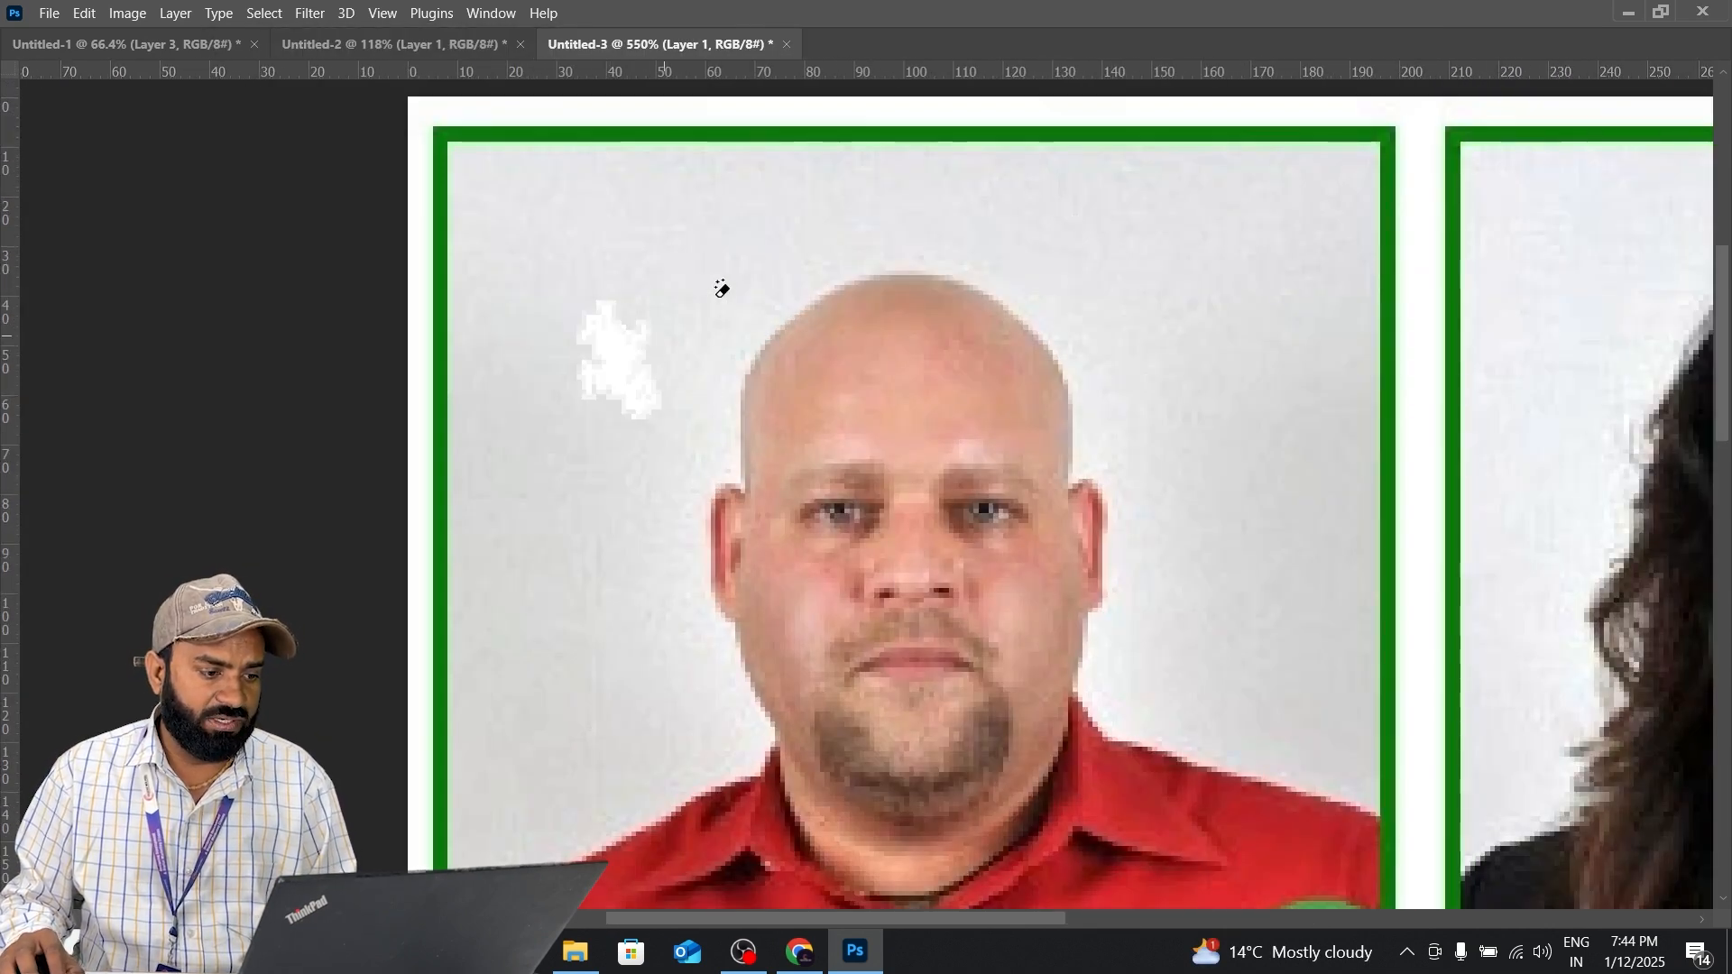
{"action": "key", "text": "Tab"}
{"action": "scroll", "coordinate": [880, 466], "scroll_direction": "down", "scroll_amount": 10}
{"action": "scroll", "coordinate": [881, 466], "scroll_direction": "right", "scroll_amount": 5}
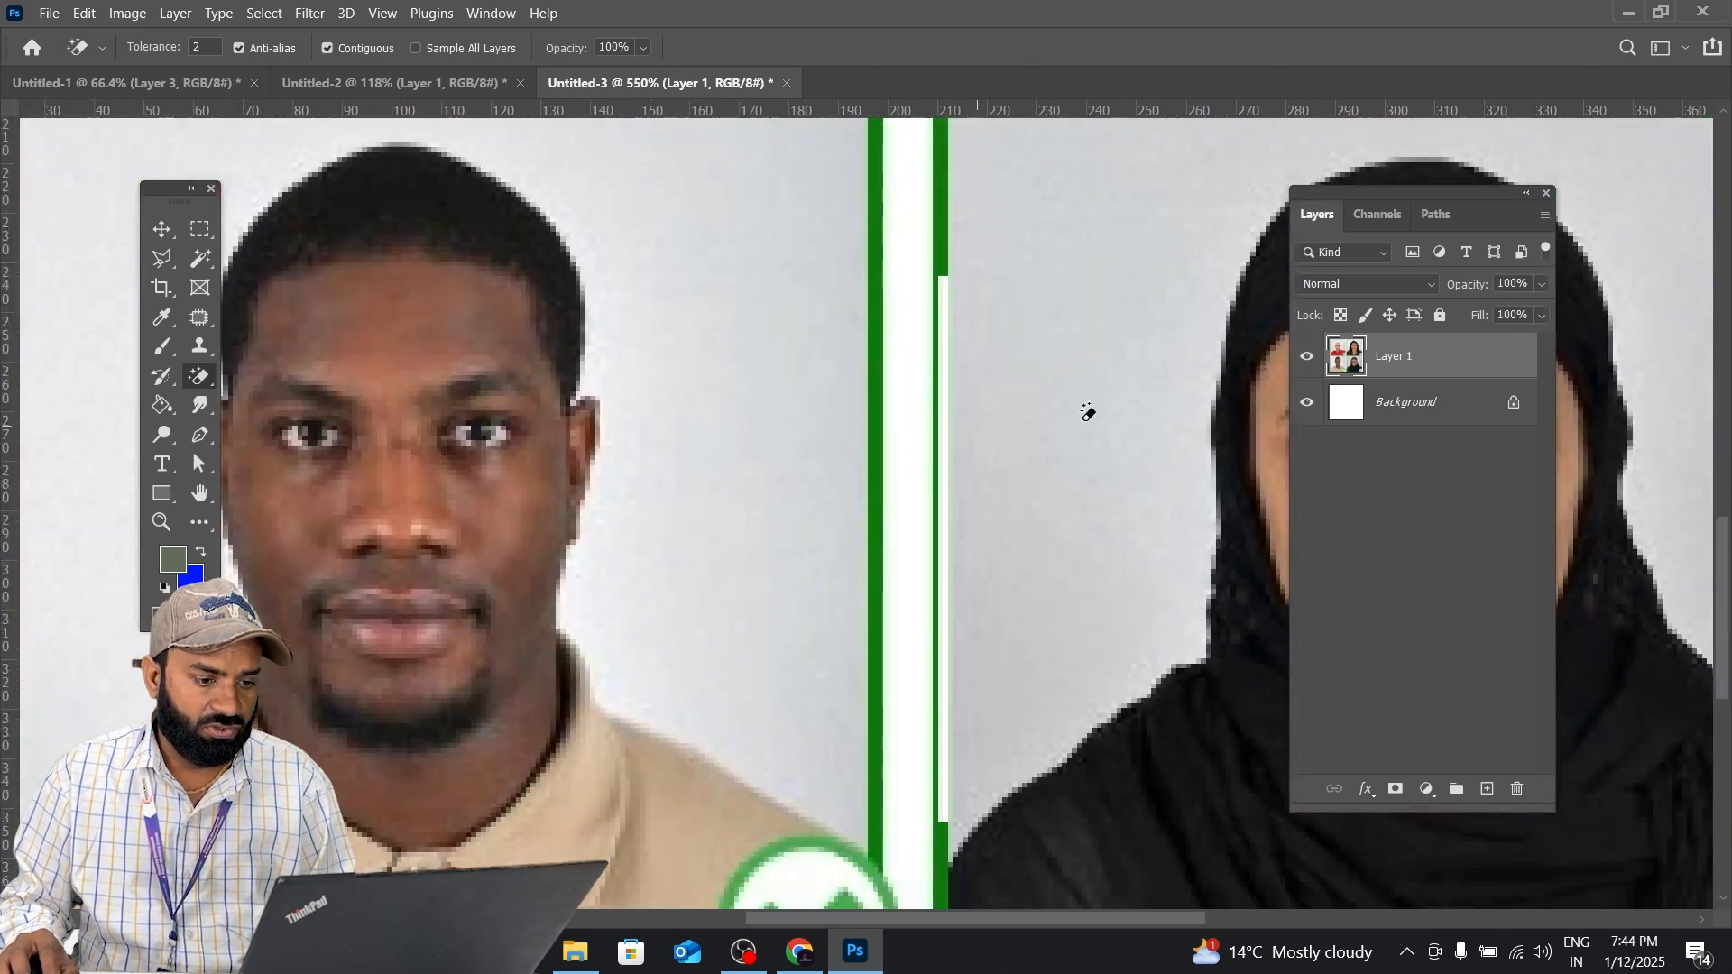
{"action": "left_click", "coordinate": [1088, 412]}
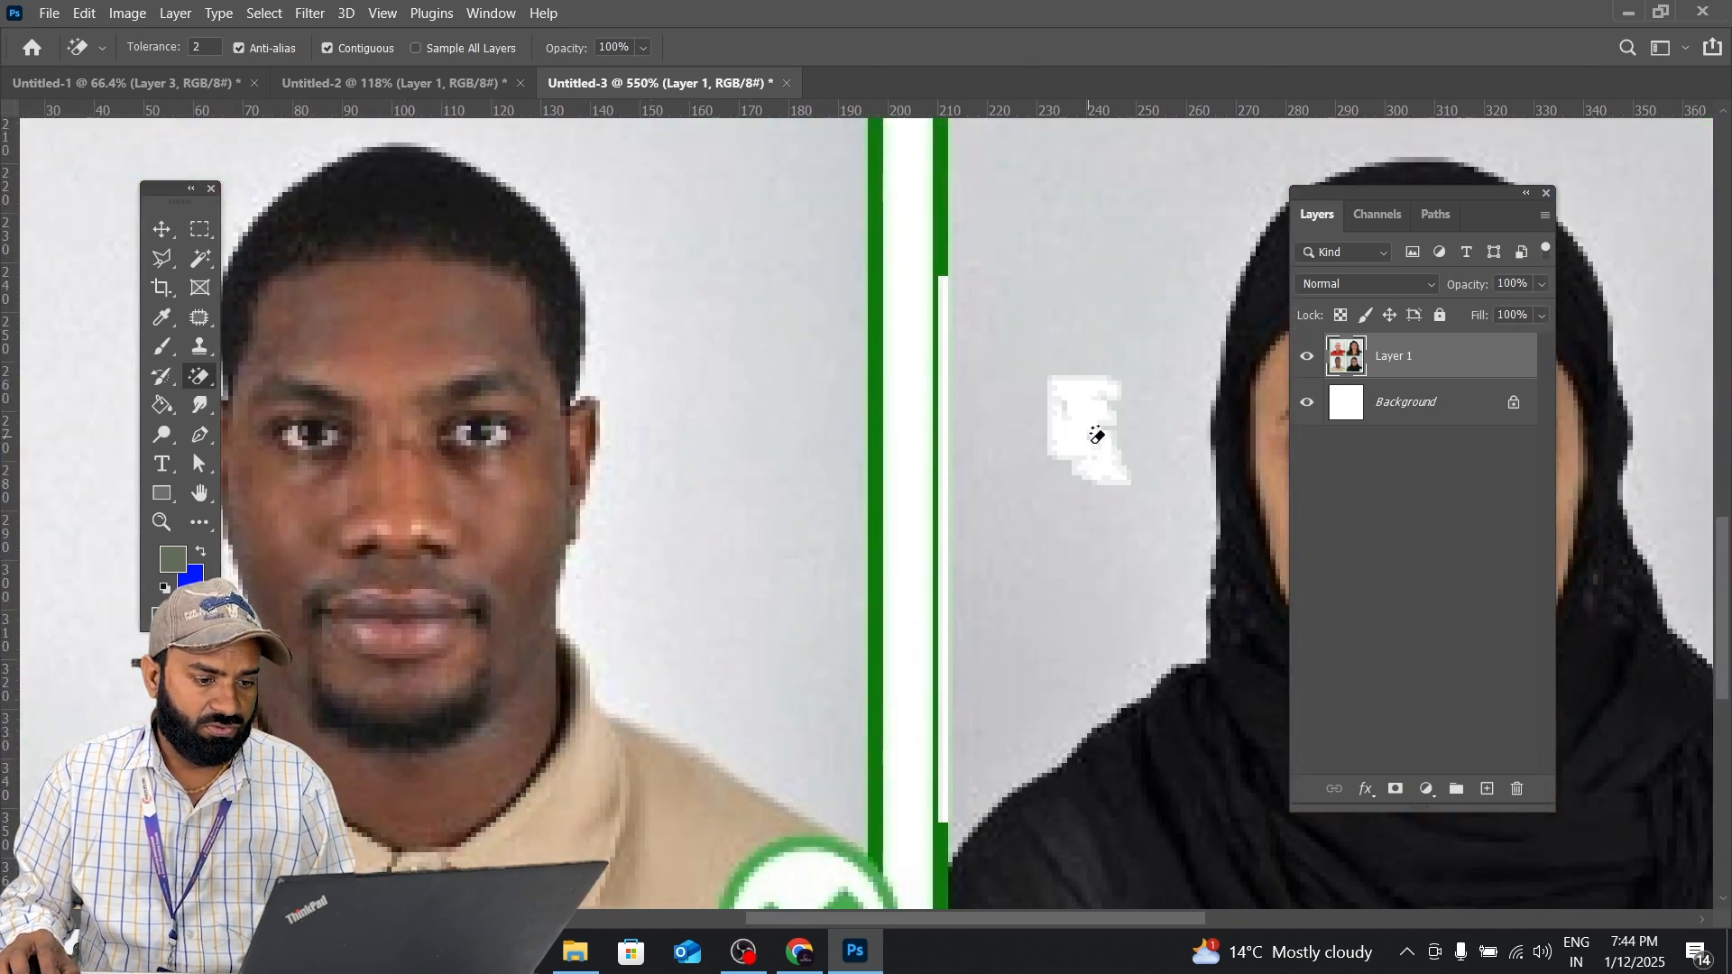
Set the Magic Eraser tolerance to 30 and erase the grey background behind the man in the beige shirt.
{"action": "left_click", "coordinate": [212, 46]}
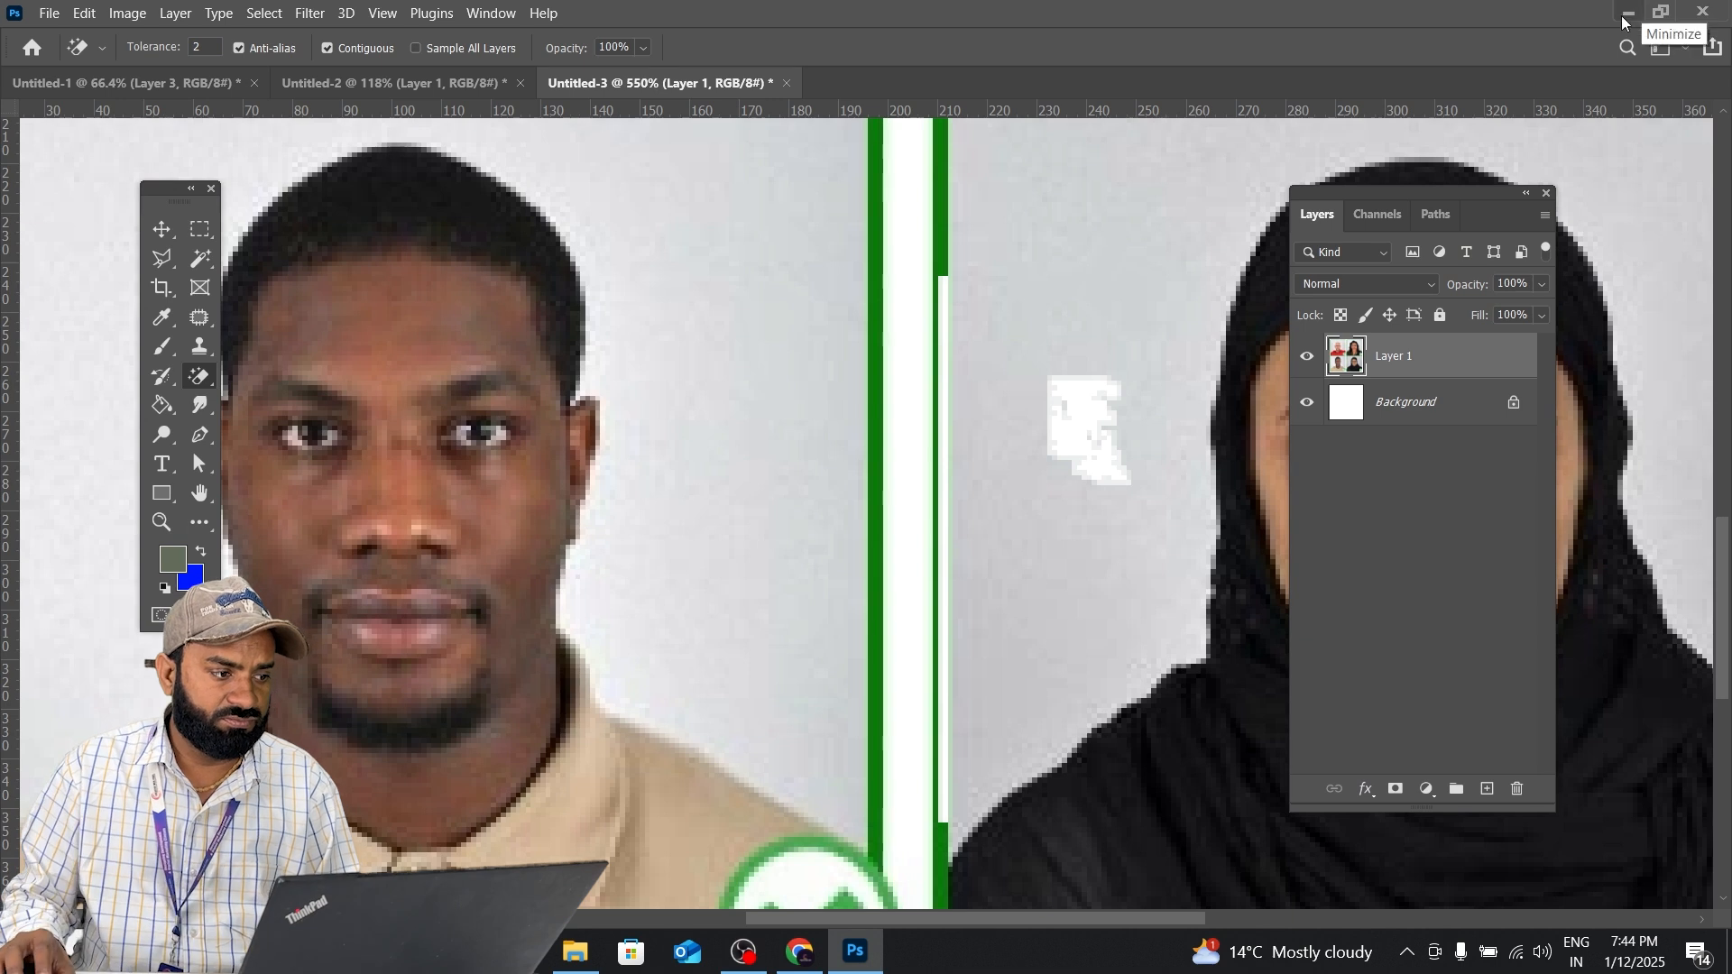
{"action": "left_click", "coordinate": [206, 49]}
{"action": "double_click", "coordinate": [205, 49]}
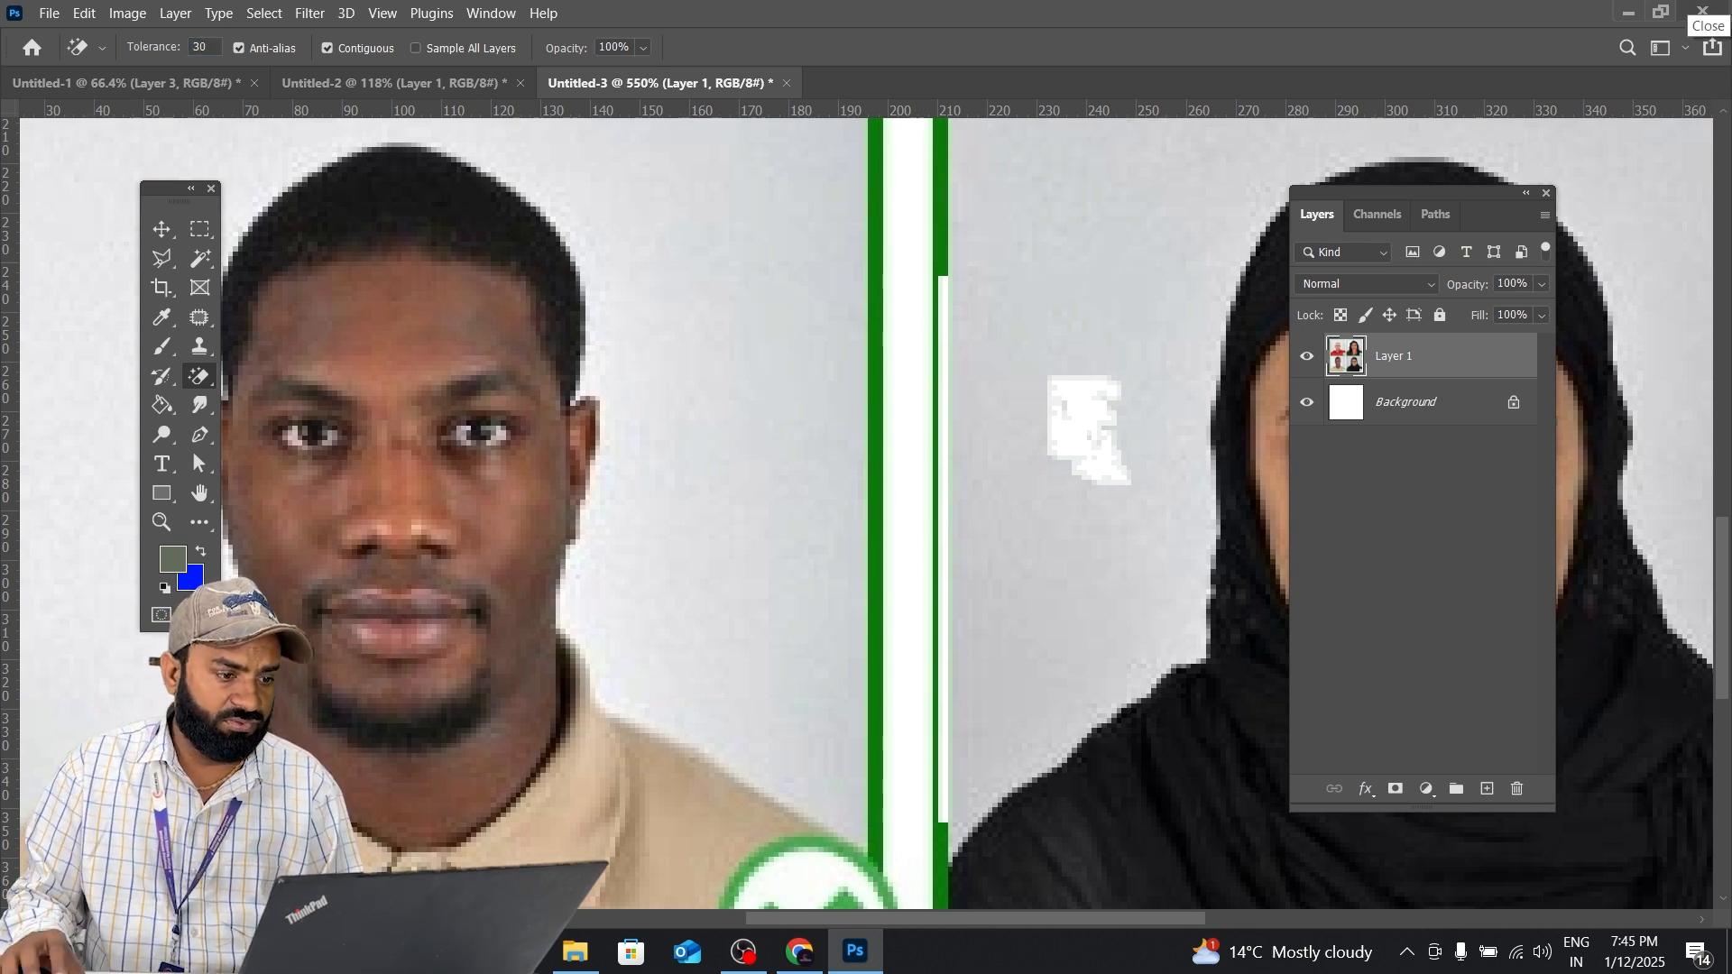
{"action": "left_click", "coordinate": [785, 379]}
{"action": "right_click", "coordinate": [677, 340]}
{"action": "left_click", "coordinate": [716, 330]}
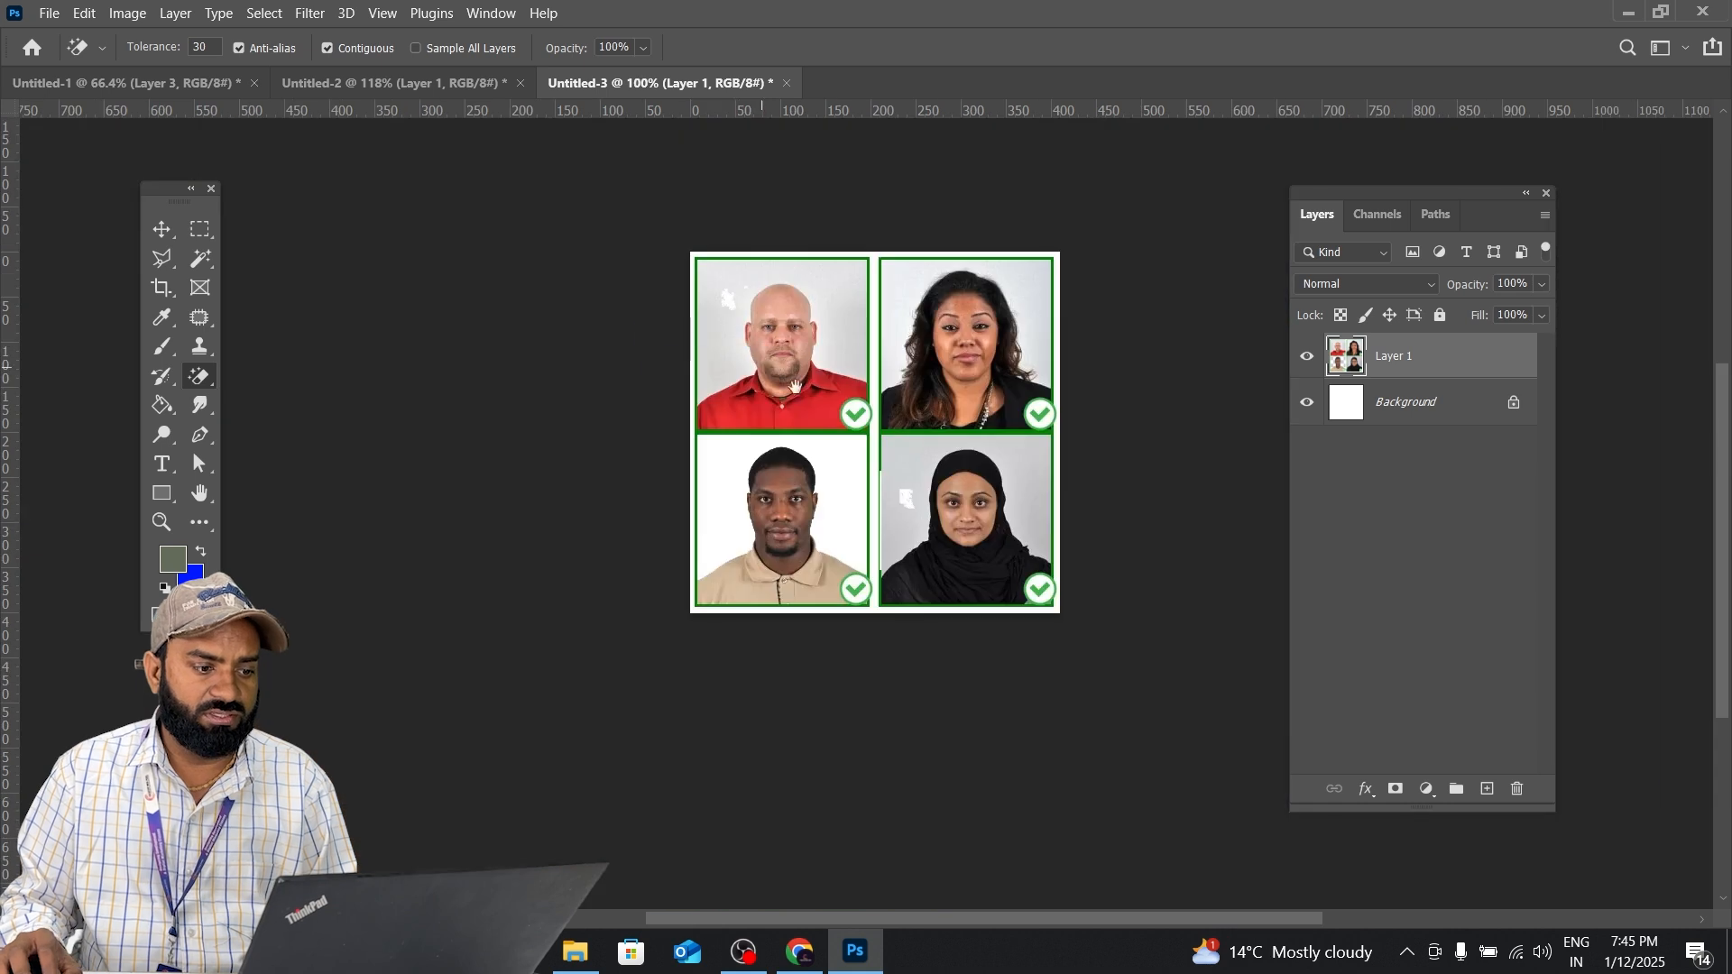
Erase the grey backgrounds behind the man in red and both women with the Magic Eraser.
{"action": "scroll", "coordinate": [902, 307], "scroll_direction": "up", "scroll_amount": 5}
{"action": "left_click", "coordinate": [785, 334]}
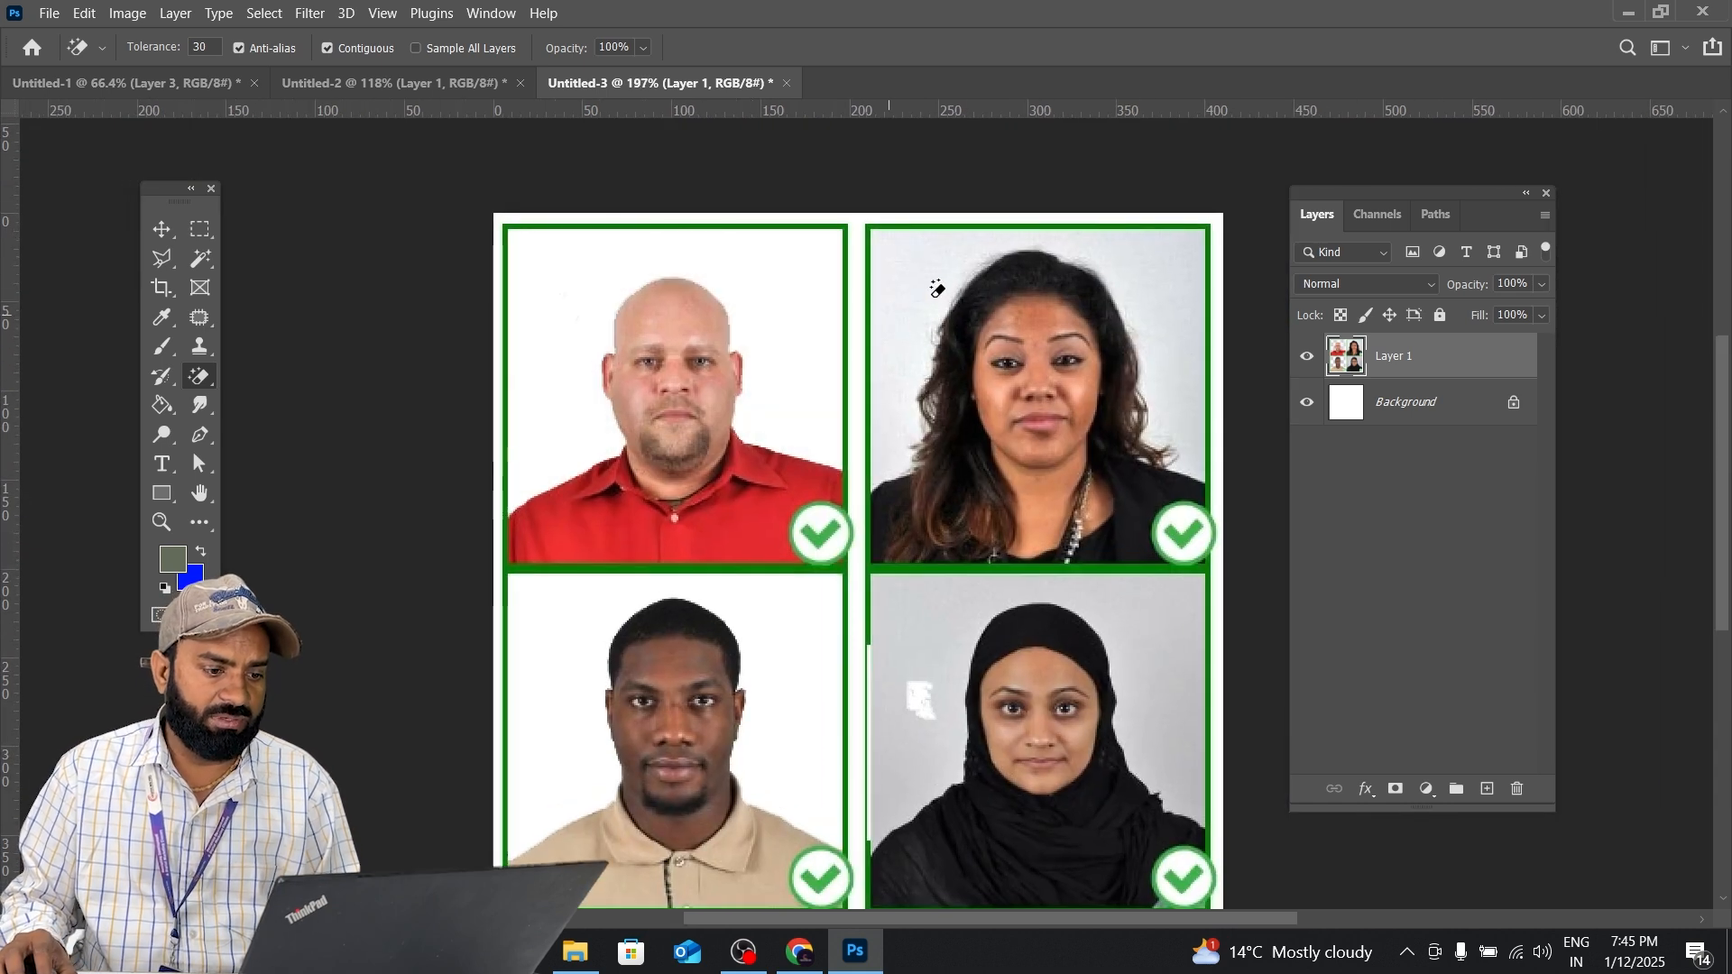
{"action": "left_click", "coordinate": [913, 366]}
{"action": "left_click", "coordinate": [1203, 403]}
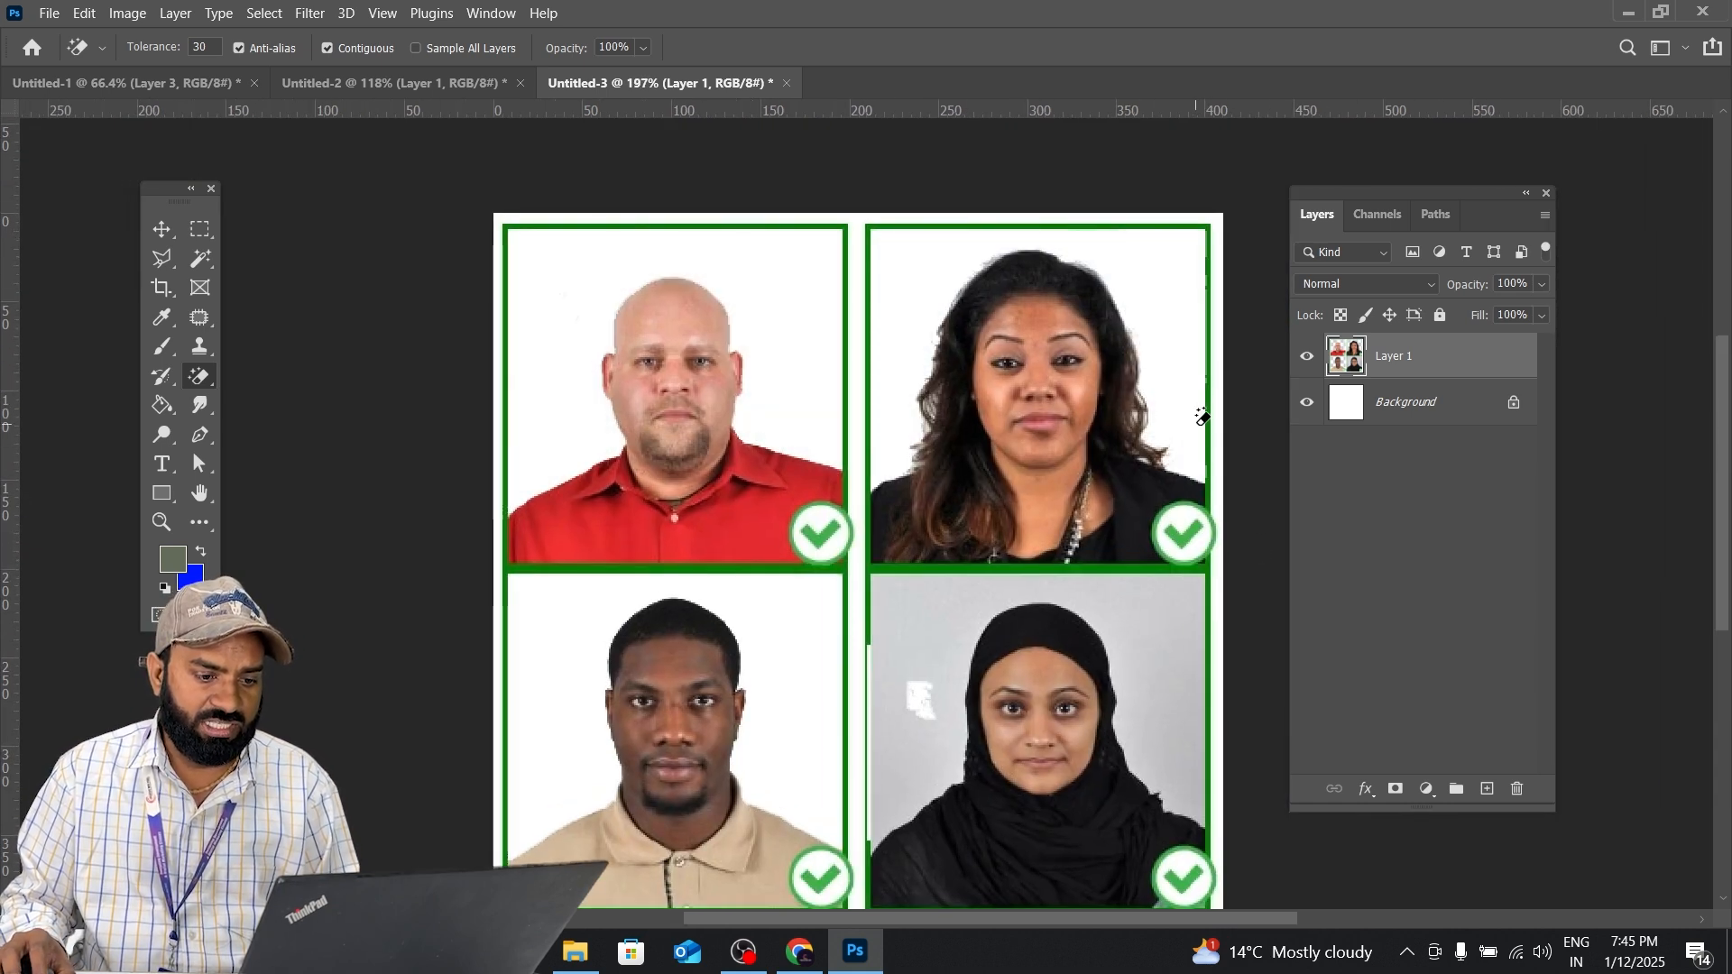
{"action": "left_click", "coordinate": [1132, 664]}
{"action": "left_click_drag", "start_coordinate": [745, 763], "coordinate": [746, 657]}
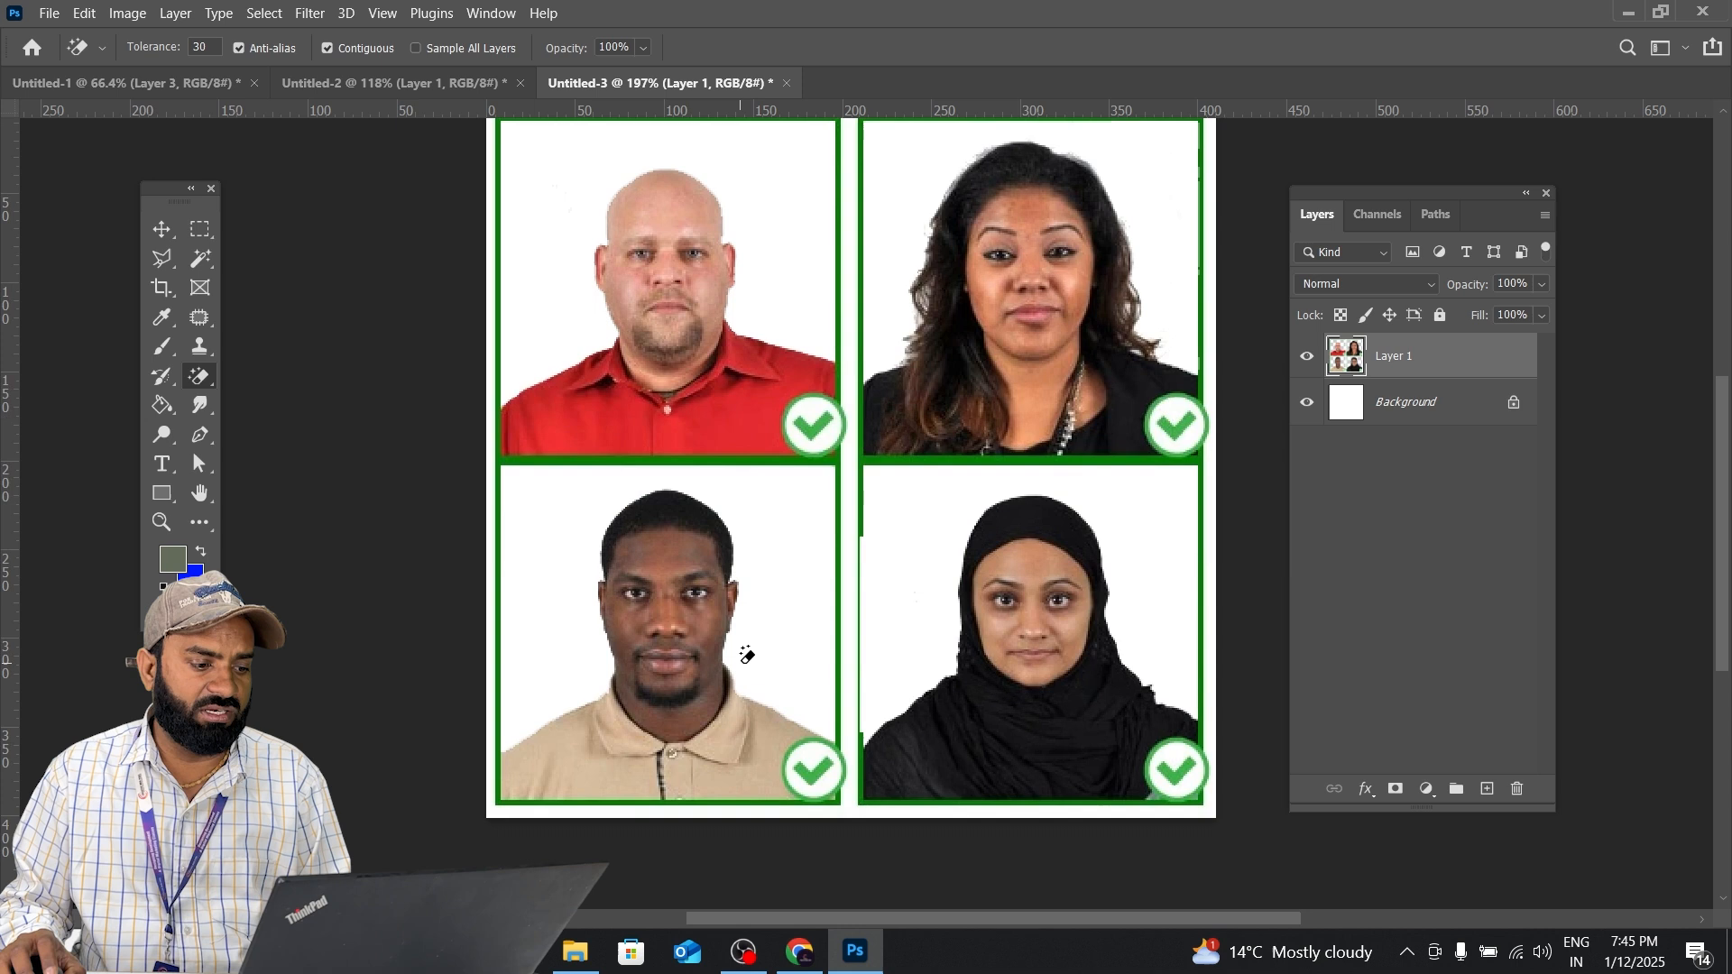
In the leopard composite, try magic-erasing the green patch under the cheetah's belly on Layer 2, and undo the erasure.
{"action": "left_click", "coordinate": [368, 83]}
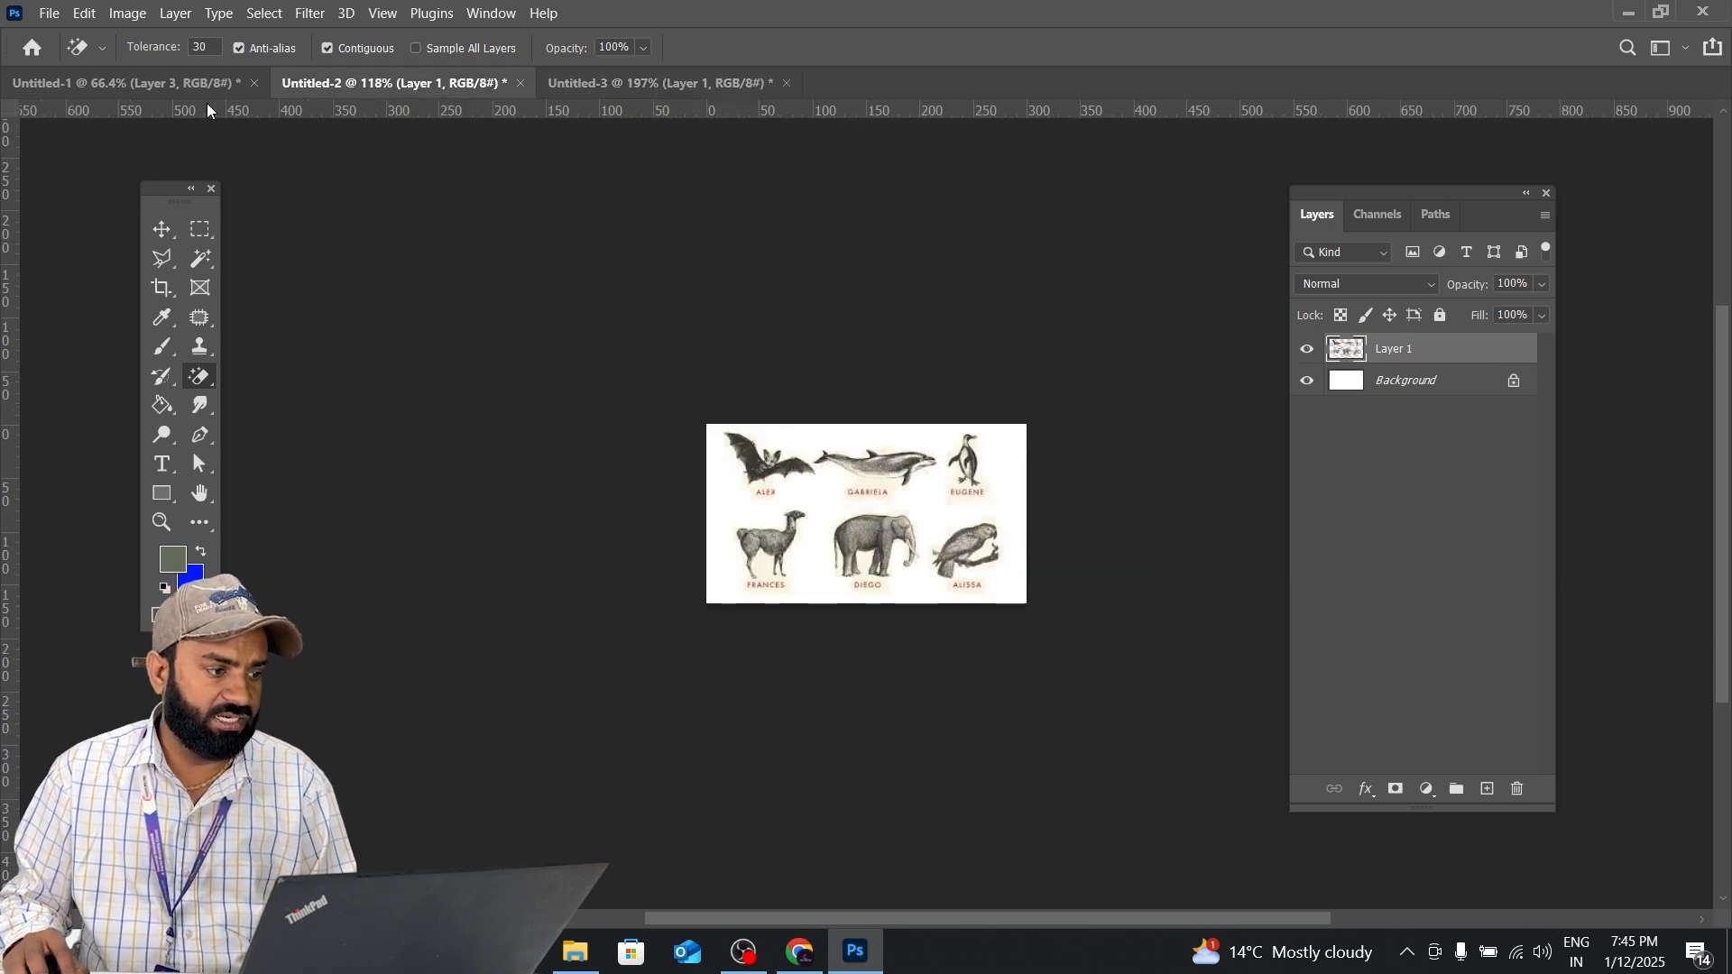
{"action": "left_click", "coordinate": [208, 91]}
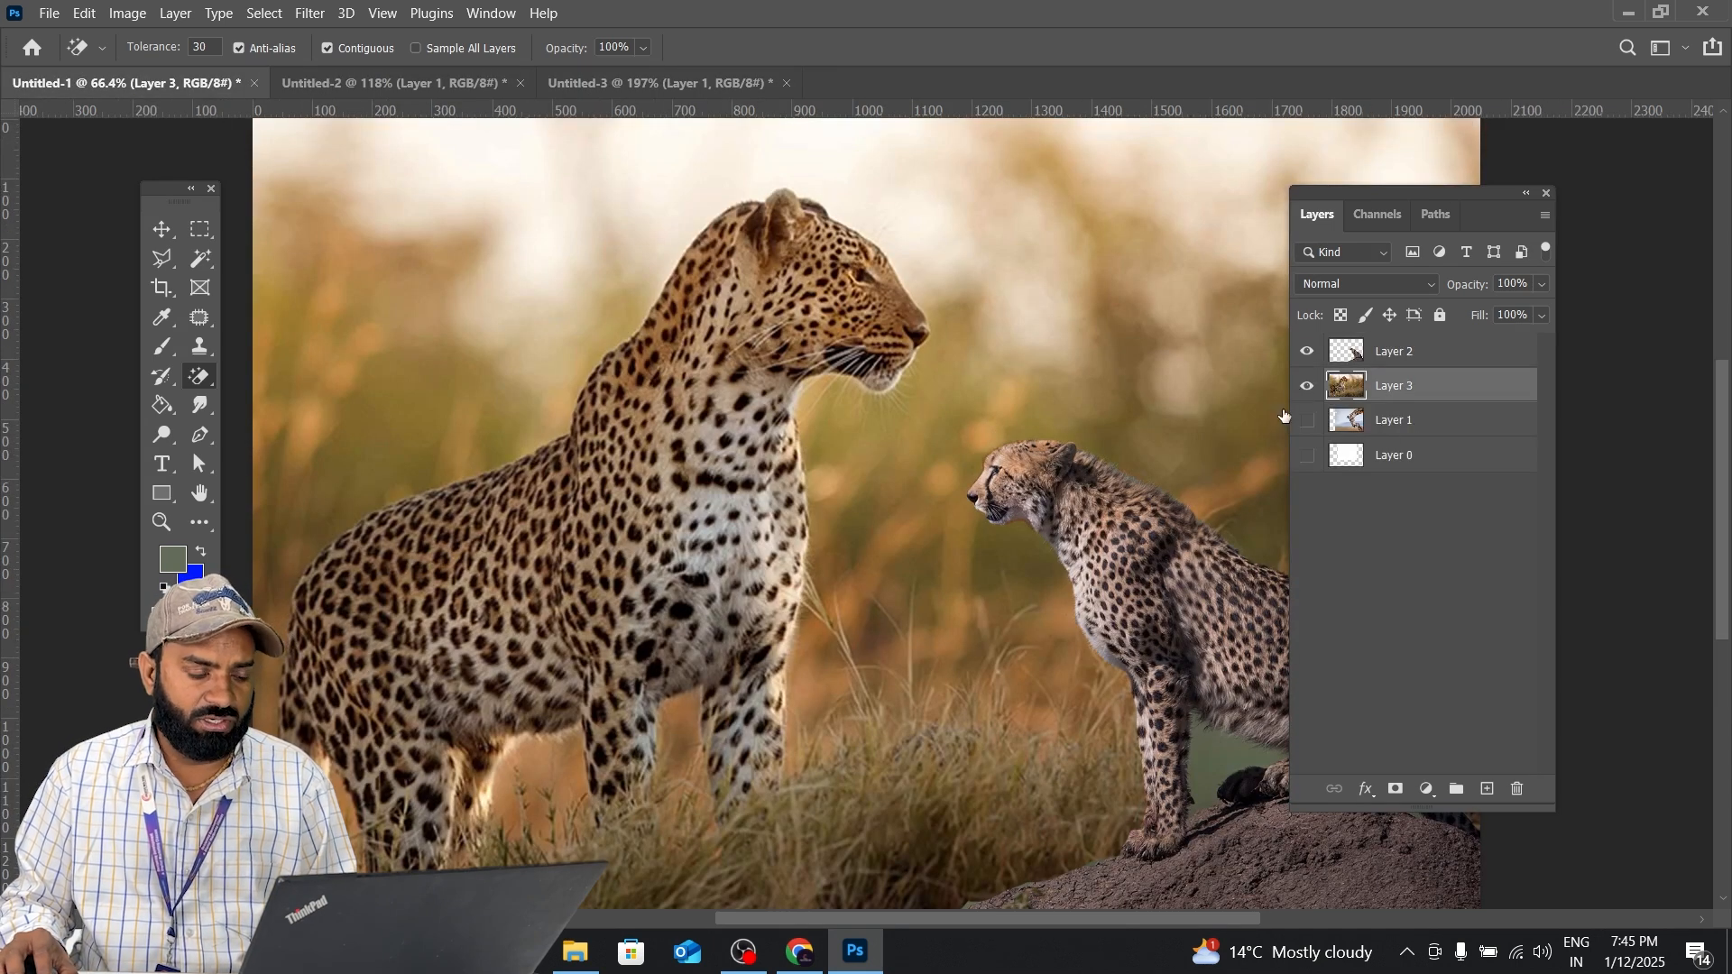
{"action": "scroll", "coordinate": [1238, 774], "scroll_direction": "up", "scroll_amount": 5}
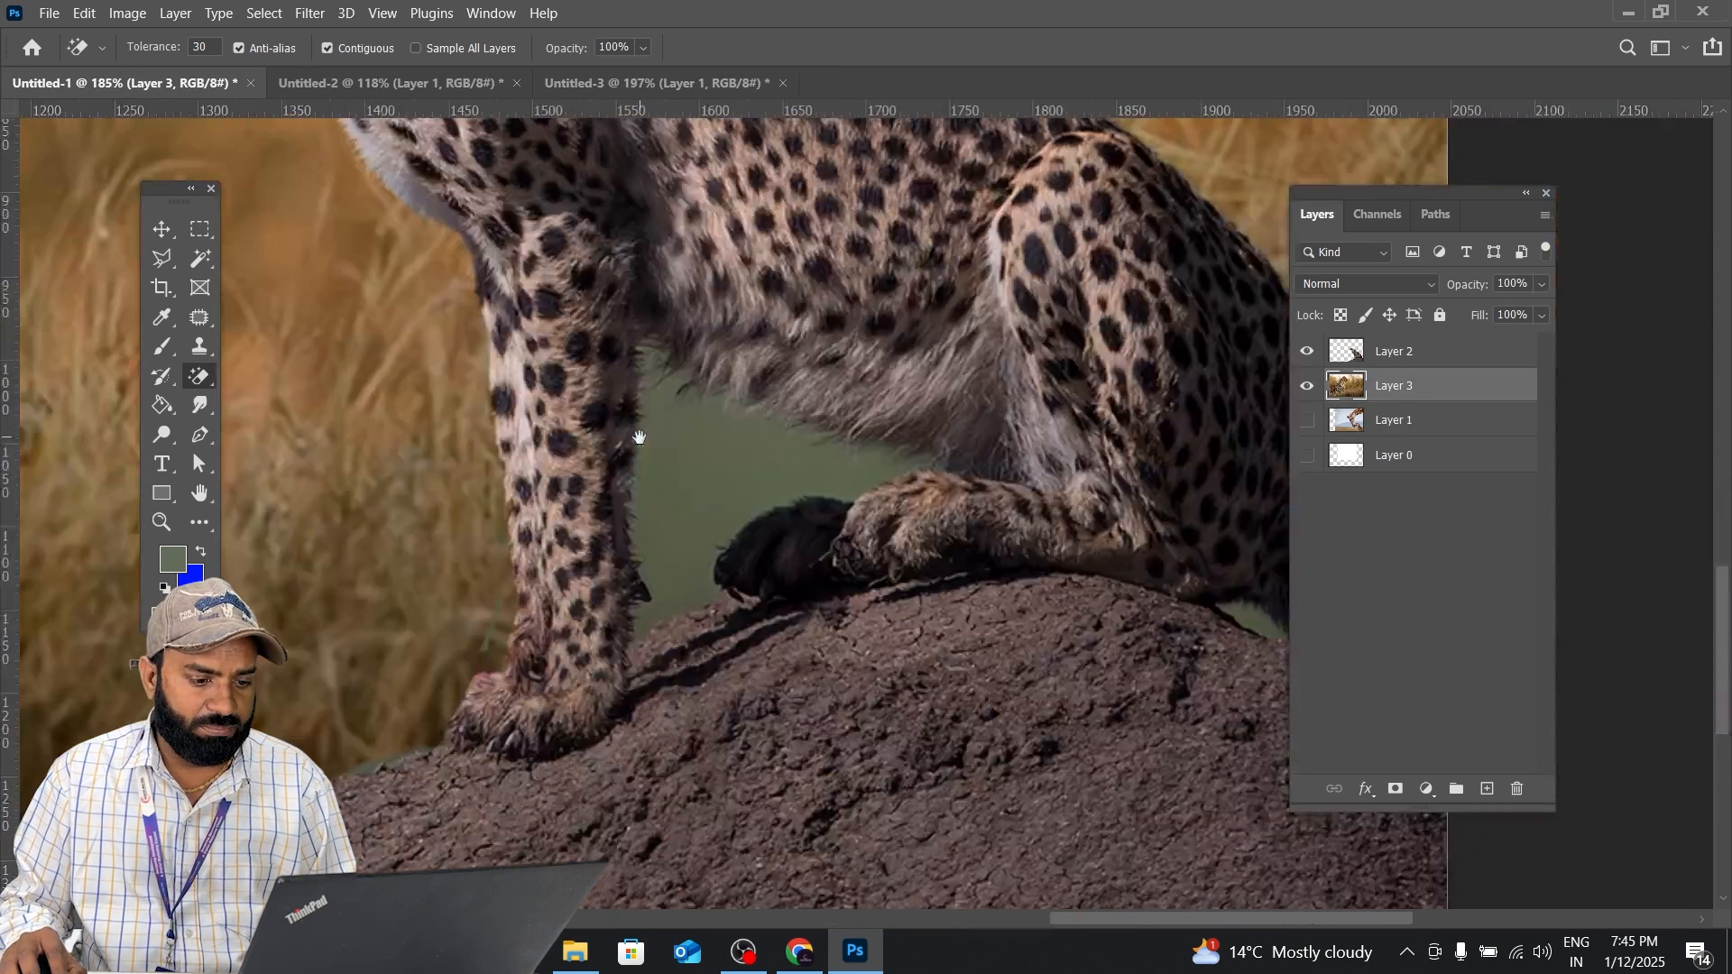
{"action": "key", "text": "v"}
{"action": "left_click", "coordinate": [767, 506]}
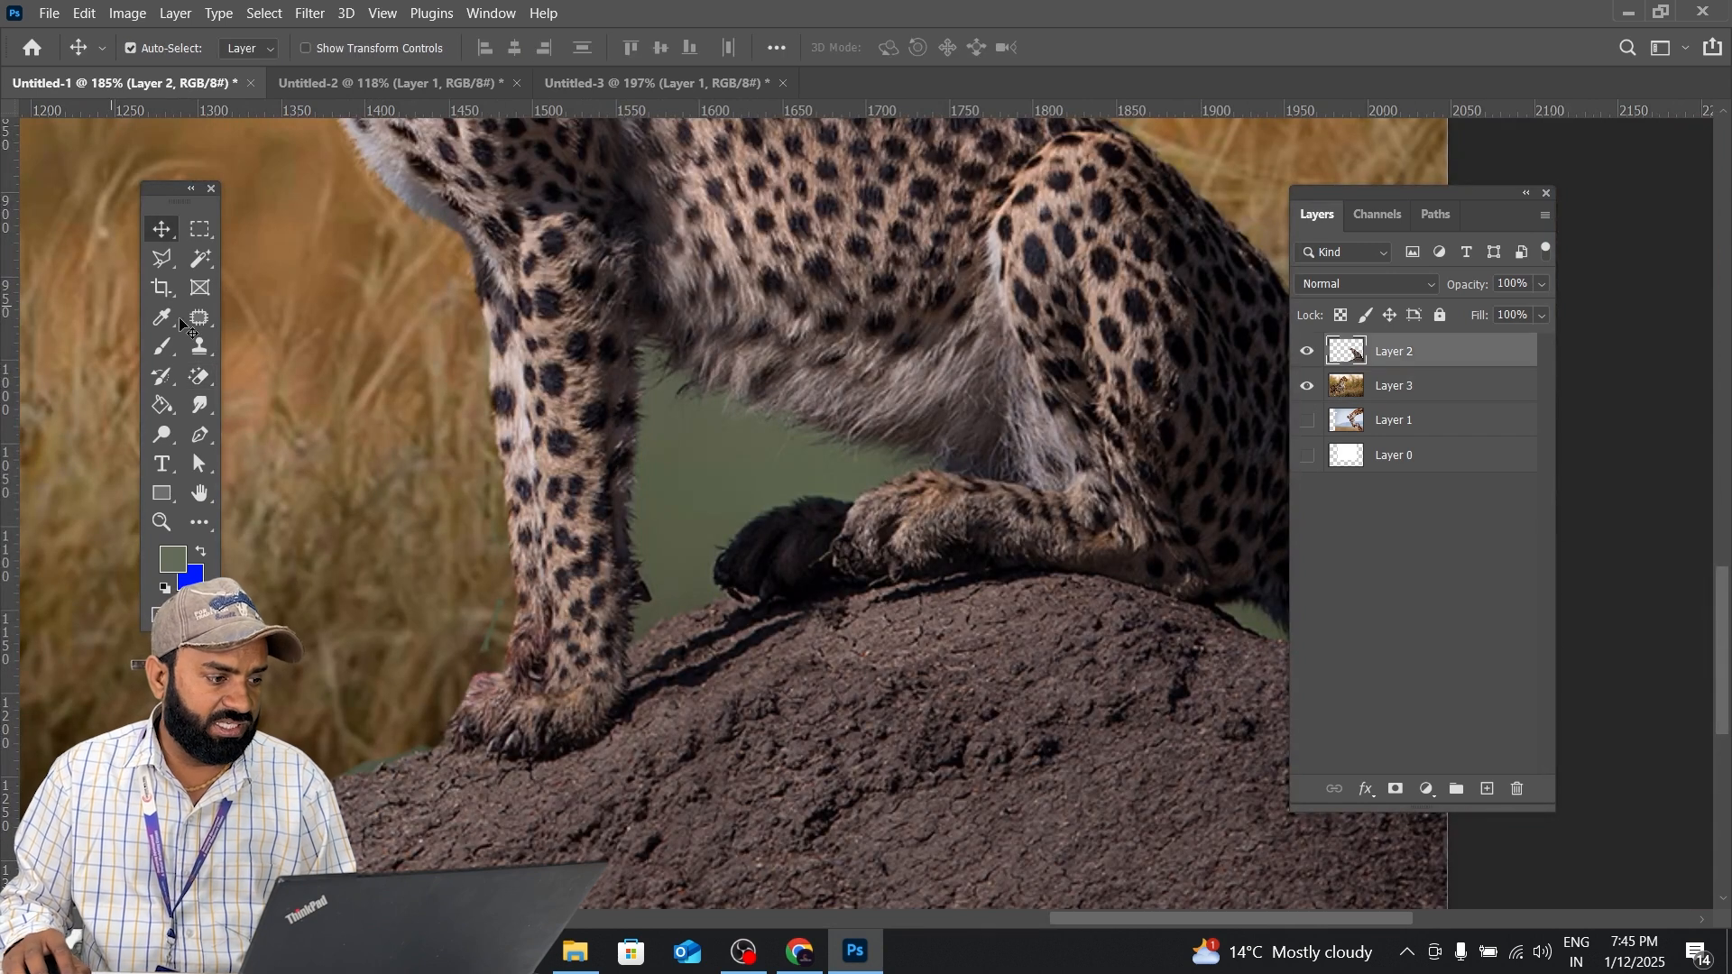
{"action": "left_click", "coordinate": [200, 376]}
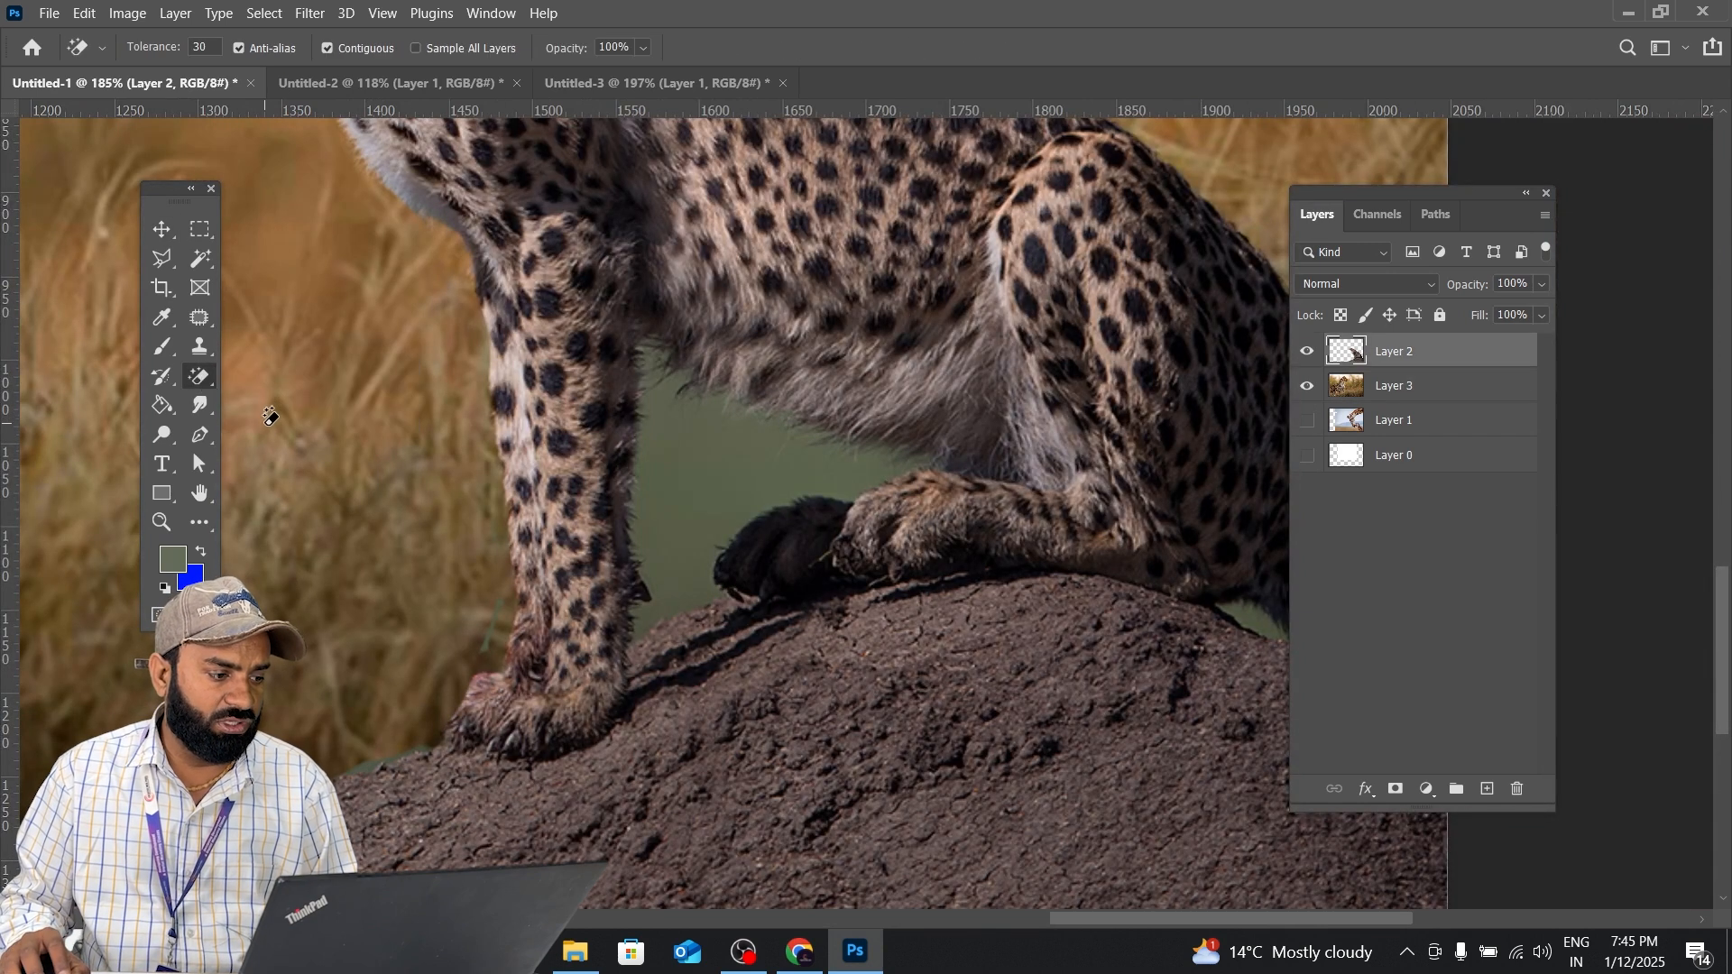
{"action": "left_click", "coordinate": [701, 452]}
{"action": "right_click", "coordinate": [868, 327]}
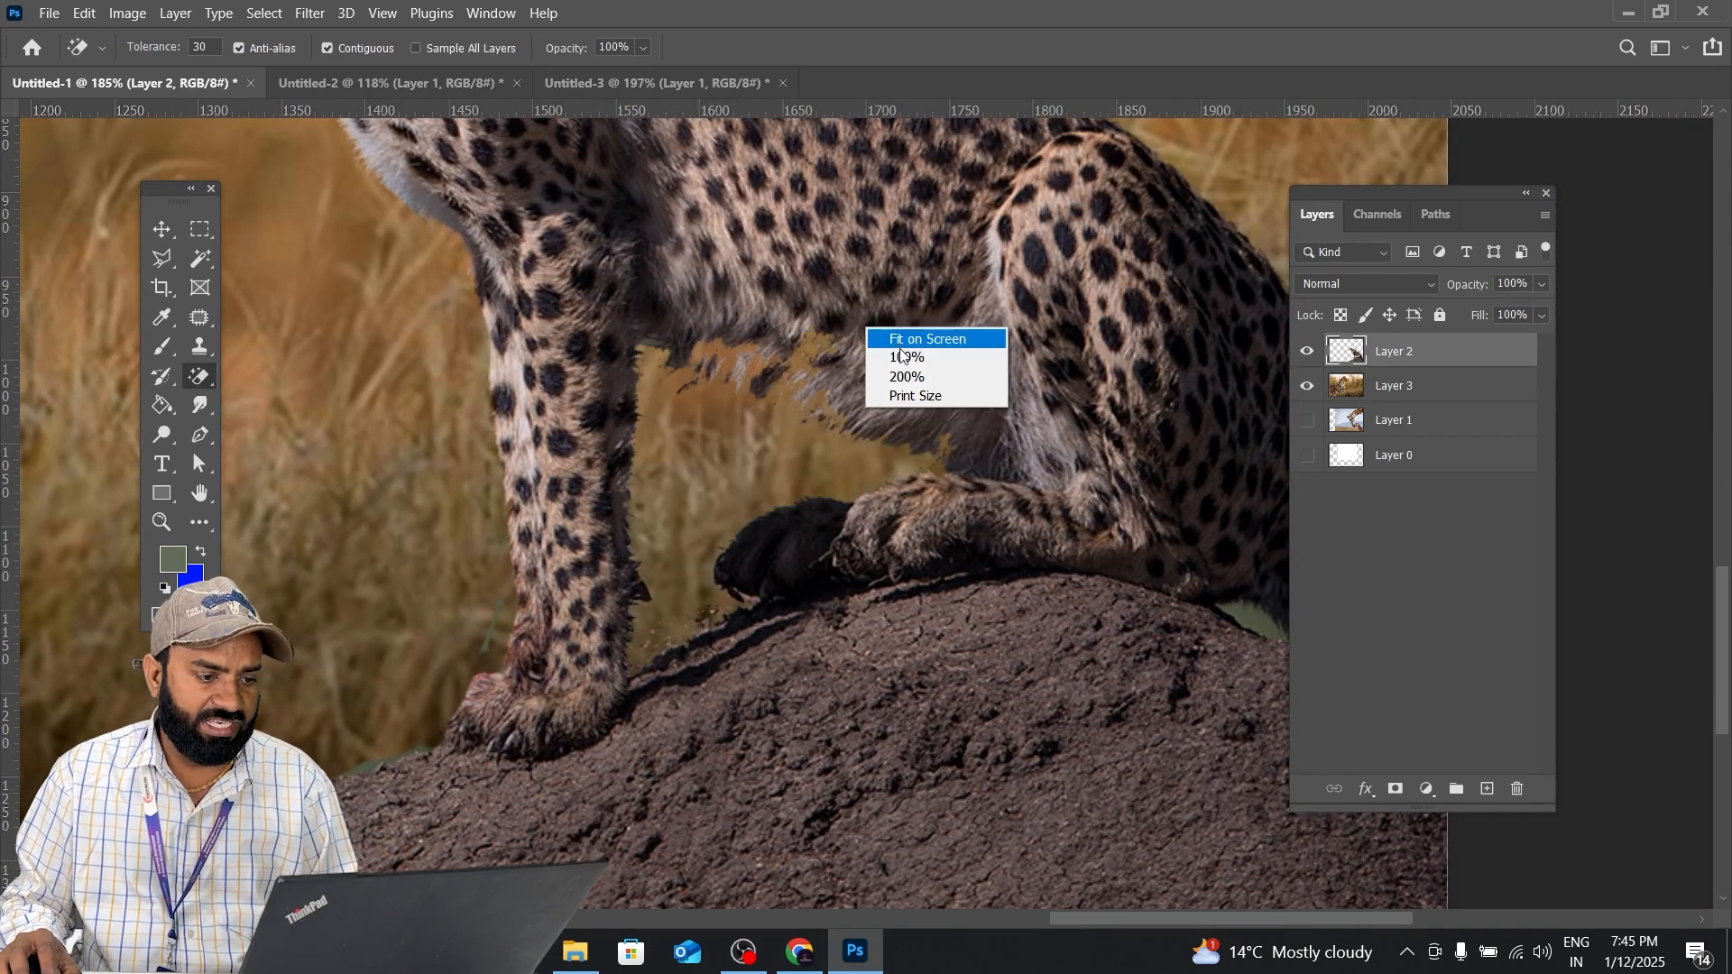
{"action": "left_click", "coordinate": [902, 360]}
{"action": "left_click_drag", "start_coordinate": [814, 462], "coordinate": [922, 570]}
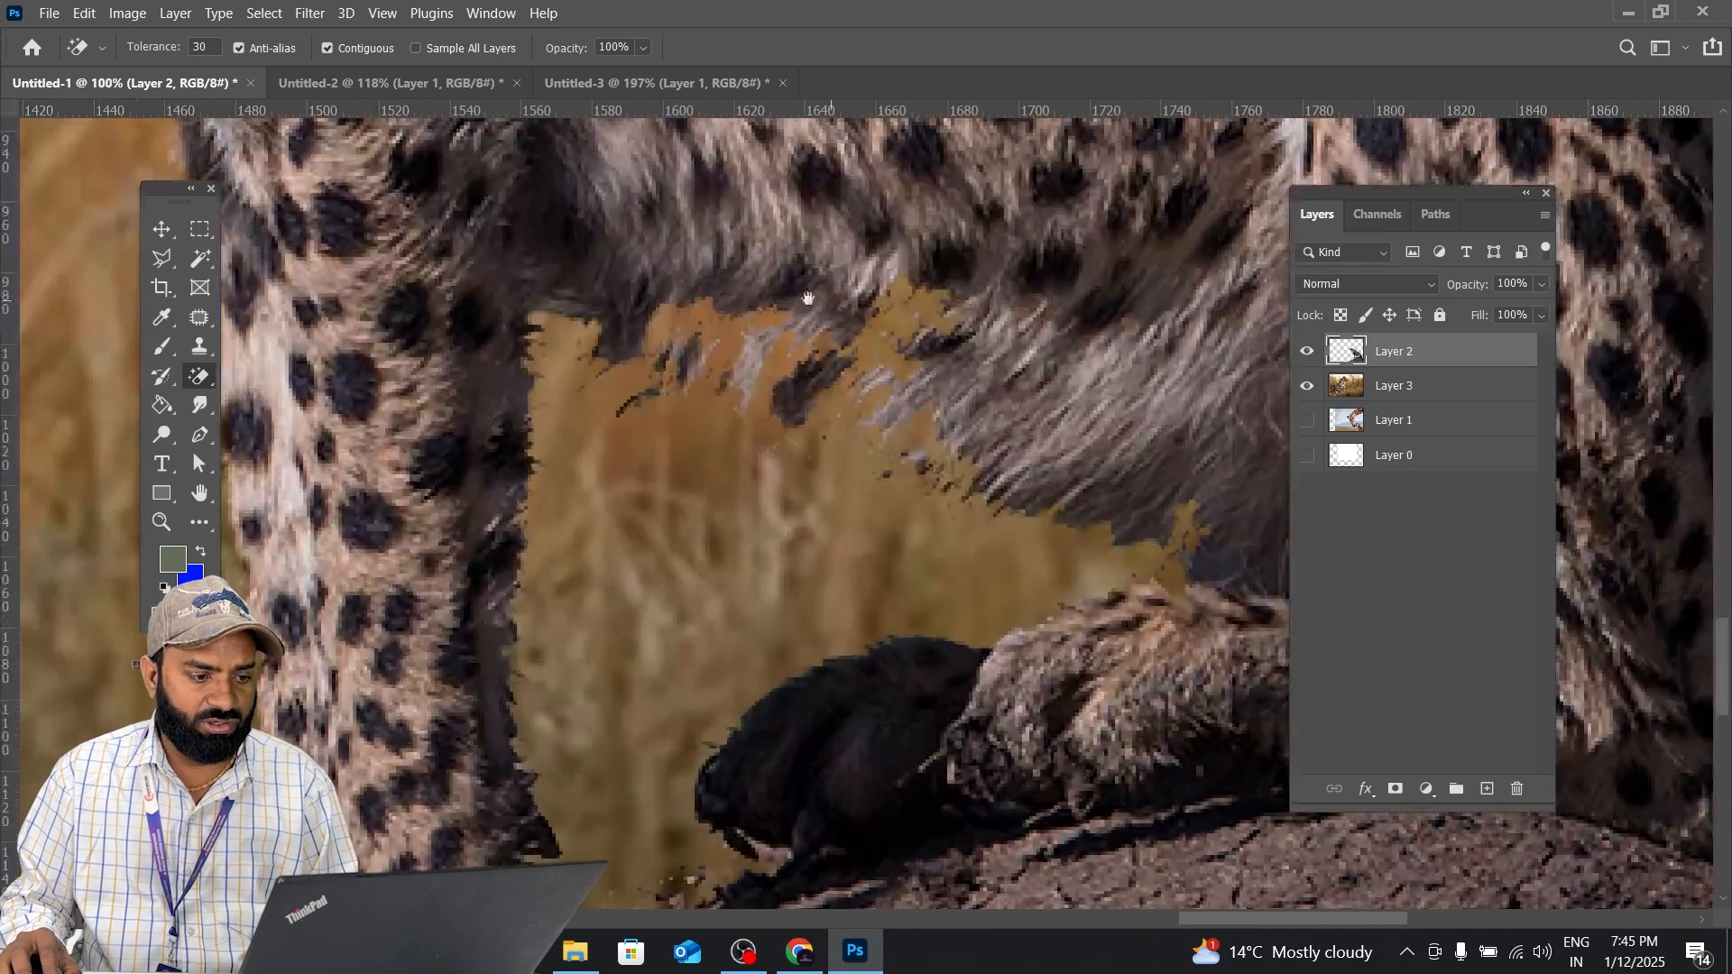
{"action": "key", "text": "ctrl+z"}
Switch to Chrome and copy the Google Play passport photo sheet of a man on blue backgrounds.
{"action": "key", "text": "alt+Tab"}
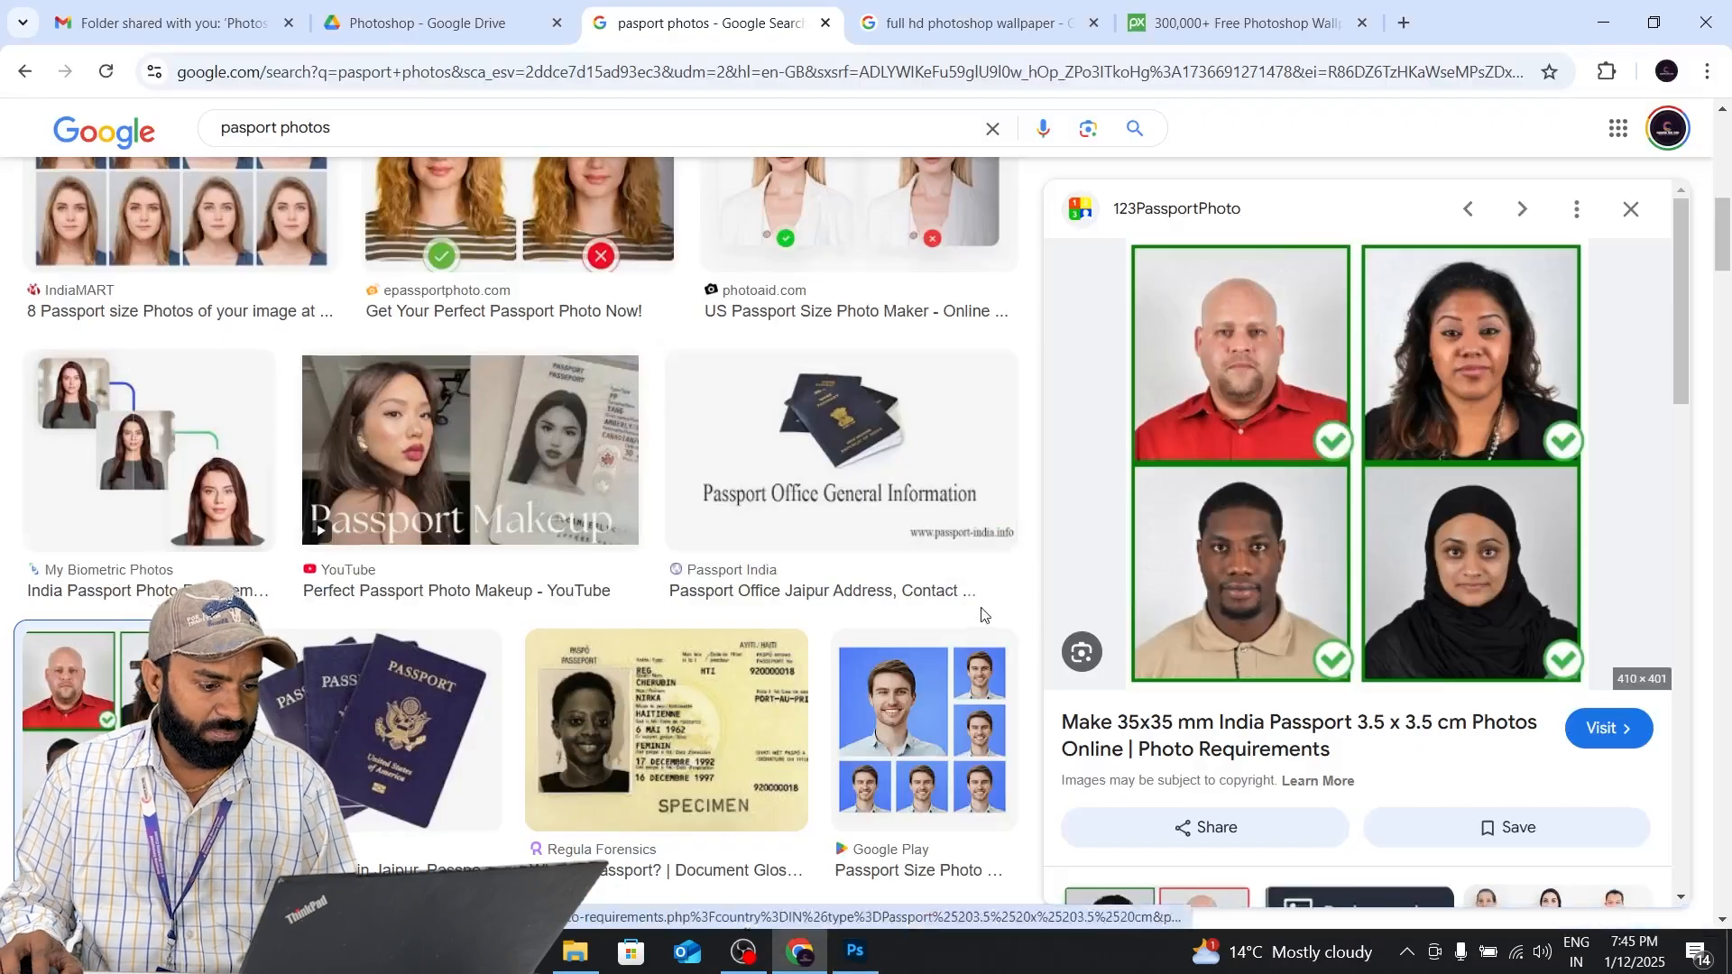
{"action": "scroll", "coordinate": [908, 594], "scroll_direction": "down", "scroll_amount": 3}
{"action": "scroll", "coordinate": [906, 592], "scroll_direction": "down", "scroll_amount": 1}
{"action": "left_click", "coordinate": [987, 365]}
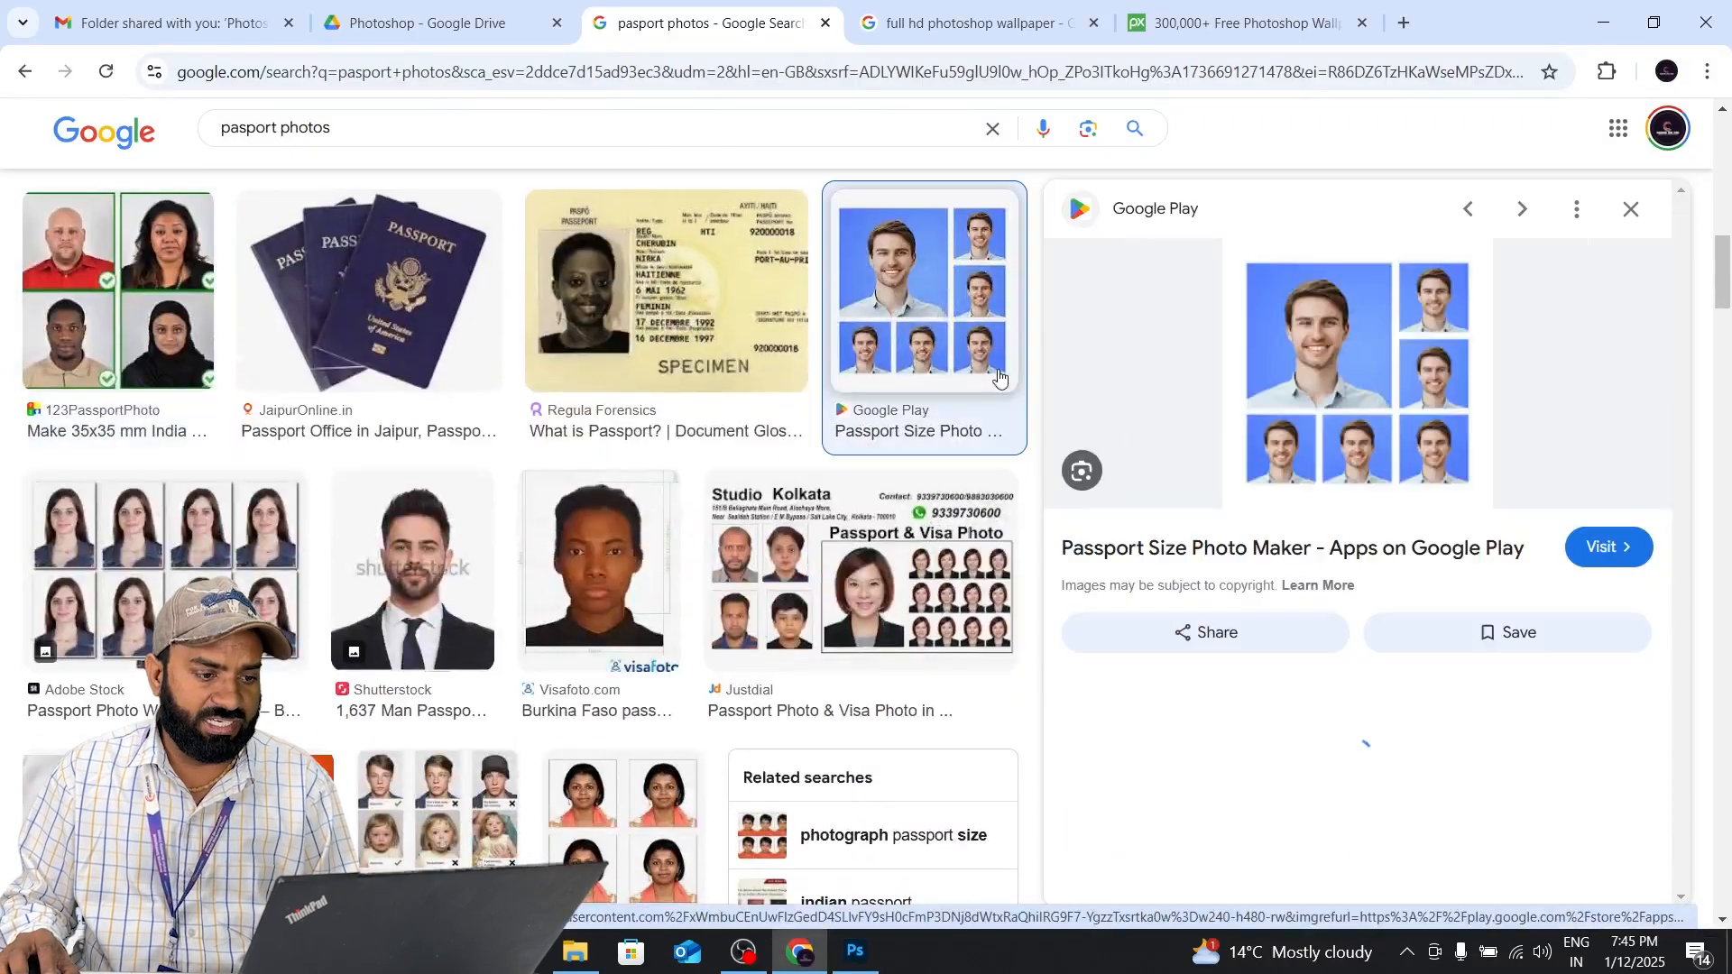
{"action": "right_click", "coordinate": [1344, 350]}
{"action": "left_click", "coordinate": [1381, 712]}
Return to Photoshop and paste the blue-background photo sheet into a new clipboard-sized document.
{"action": "key", "text": "alt+Tab"}
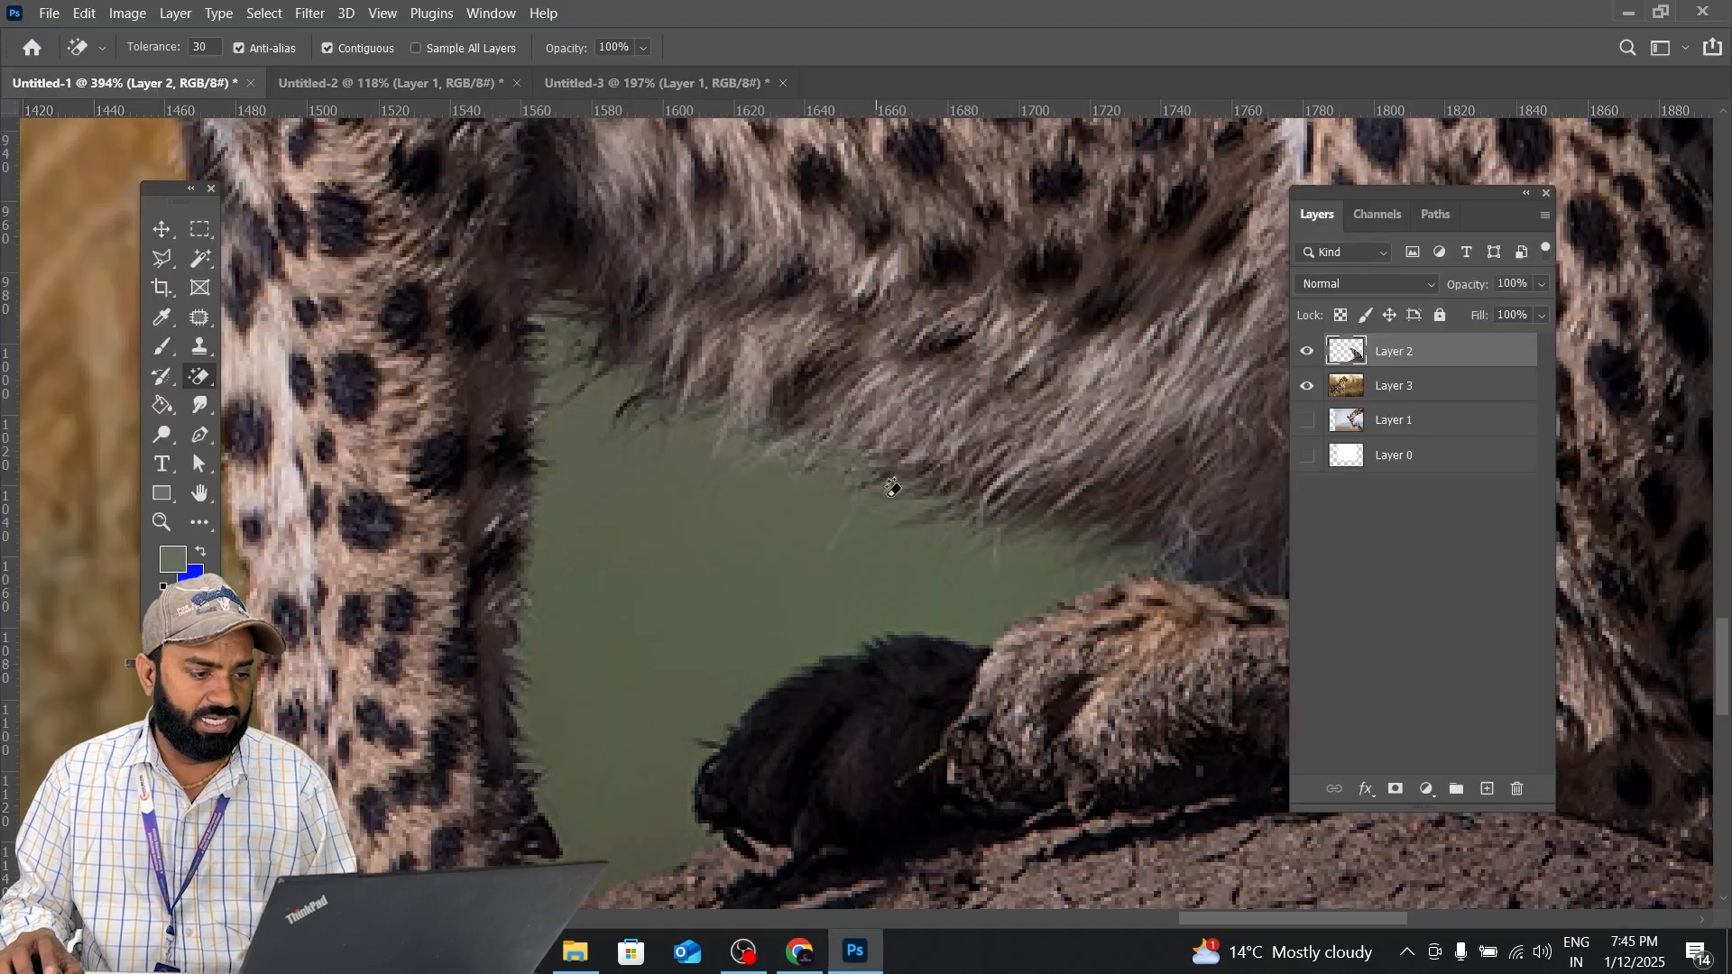
{"action": "key", "text": "ctrl+n"}
{"action": "key", "text": "Return"}
{"action": "key", "text": "ctrl+v"}
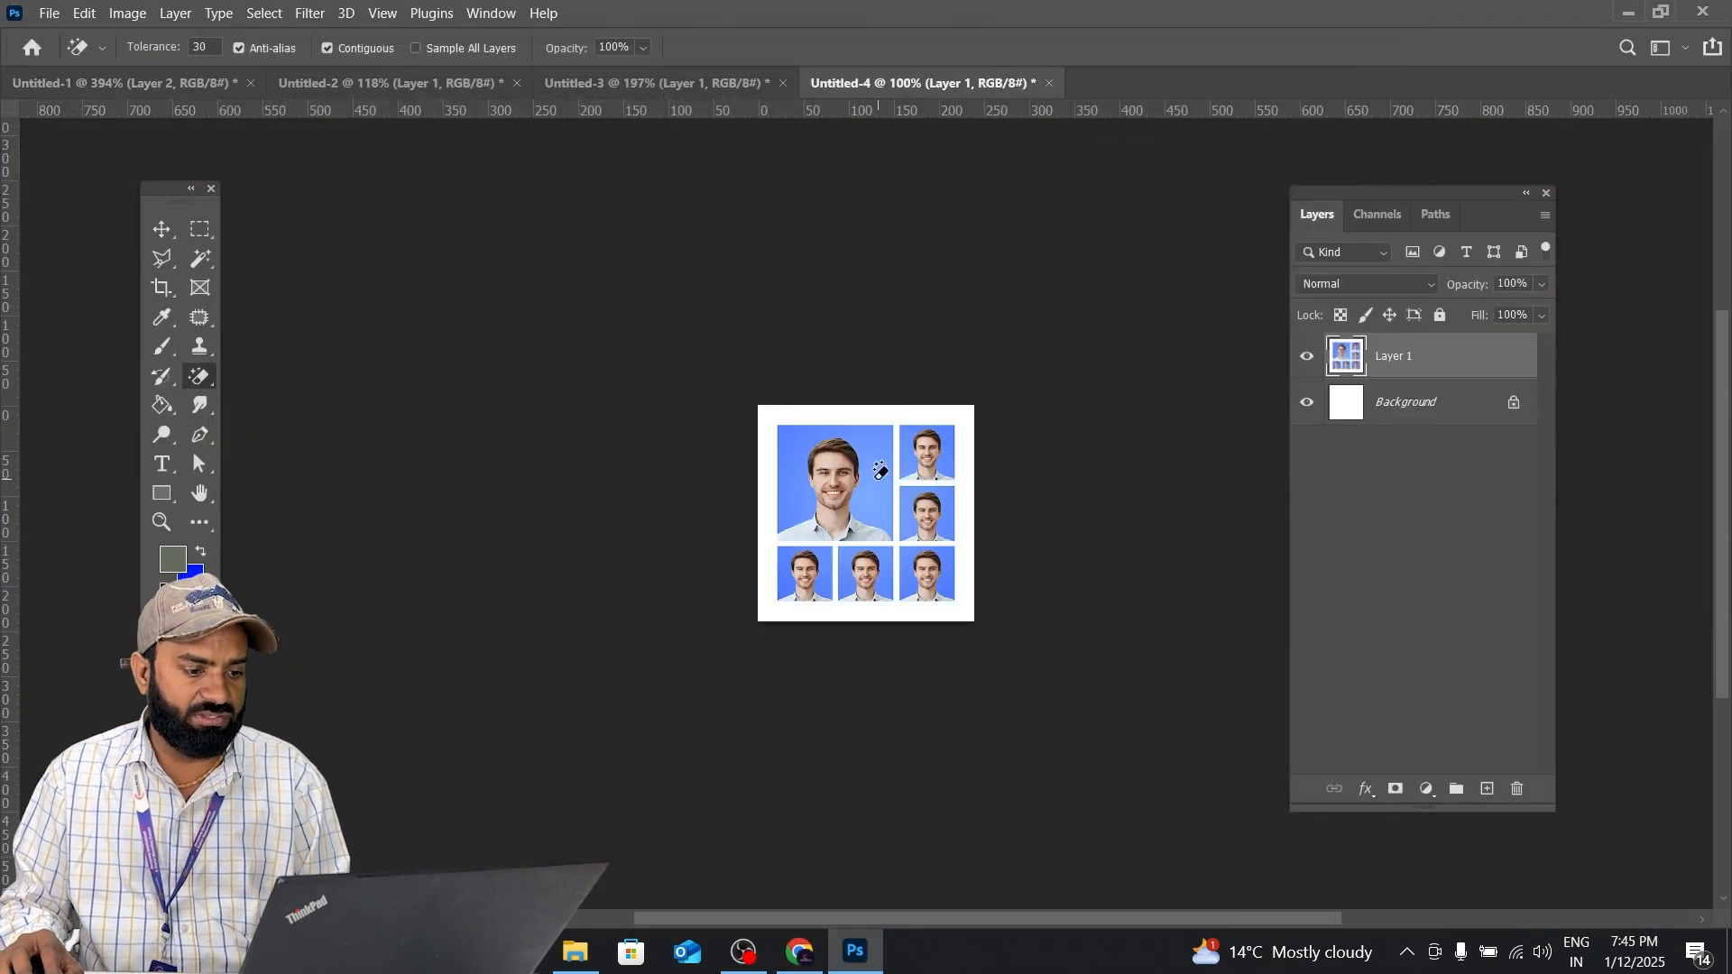
Erase the blue background behind the large portrait and all five small portraits with the Magic Eraser.
{"action": "left_click", "coordinate": [861, 497]}
{"action": "left_click", "coordinate": [788, 437]}
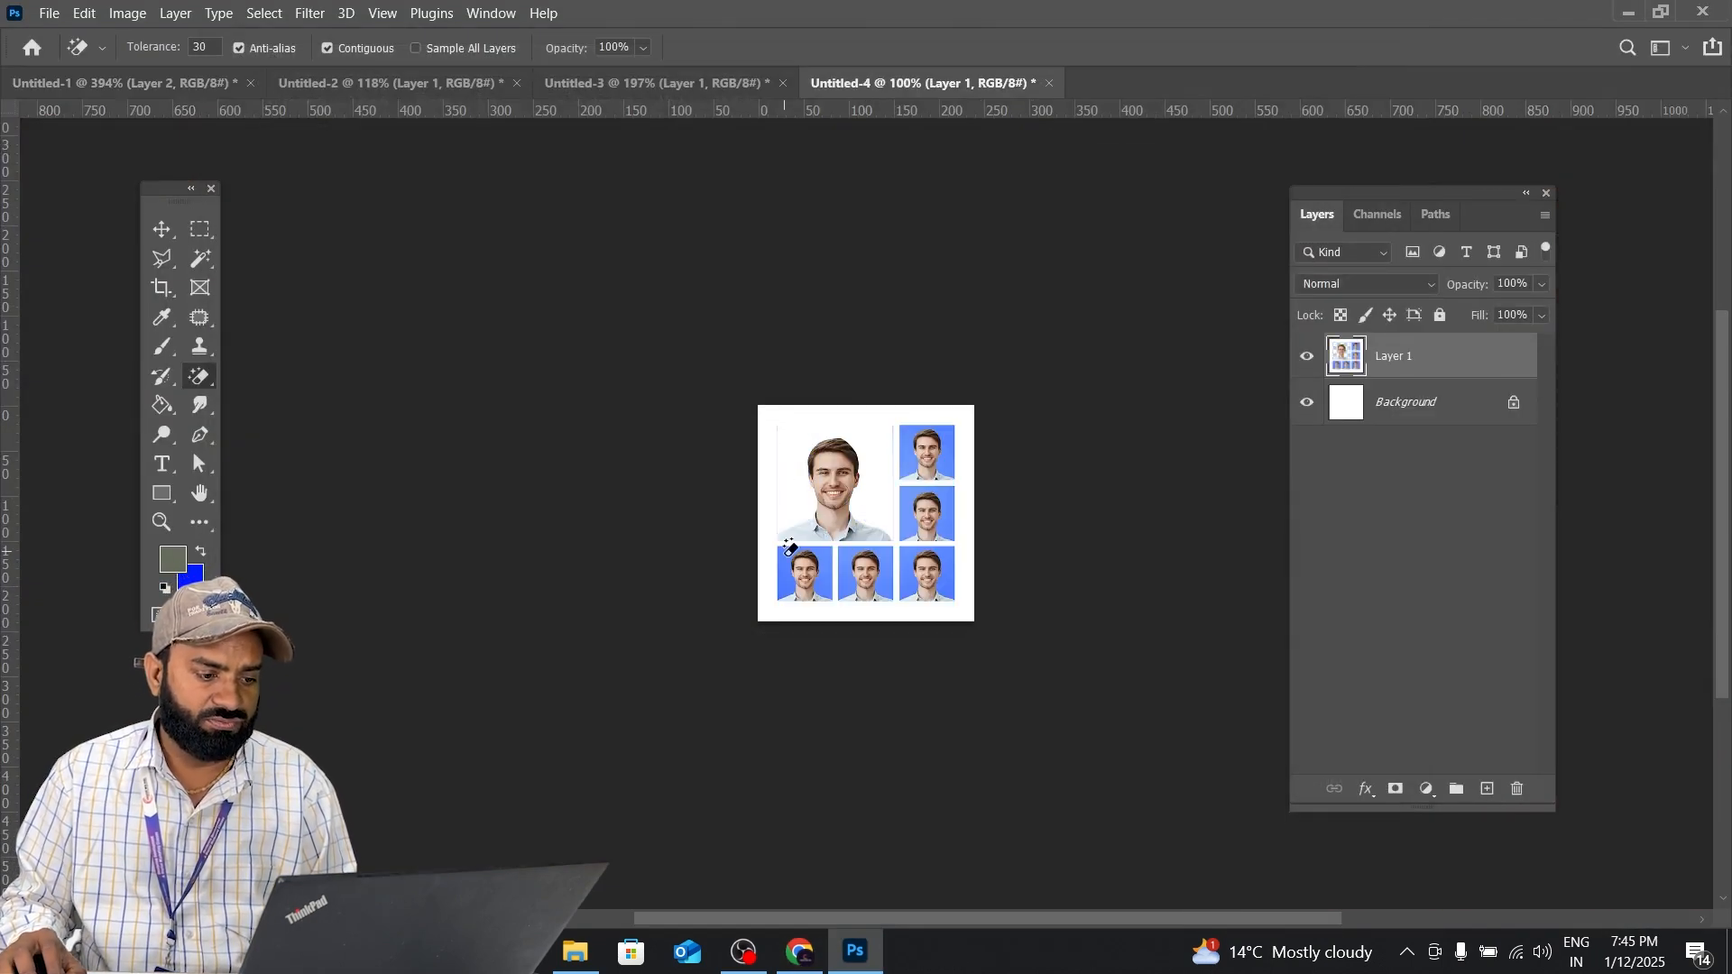
{"action": "left_click", "coordinate": [829, 568]}
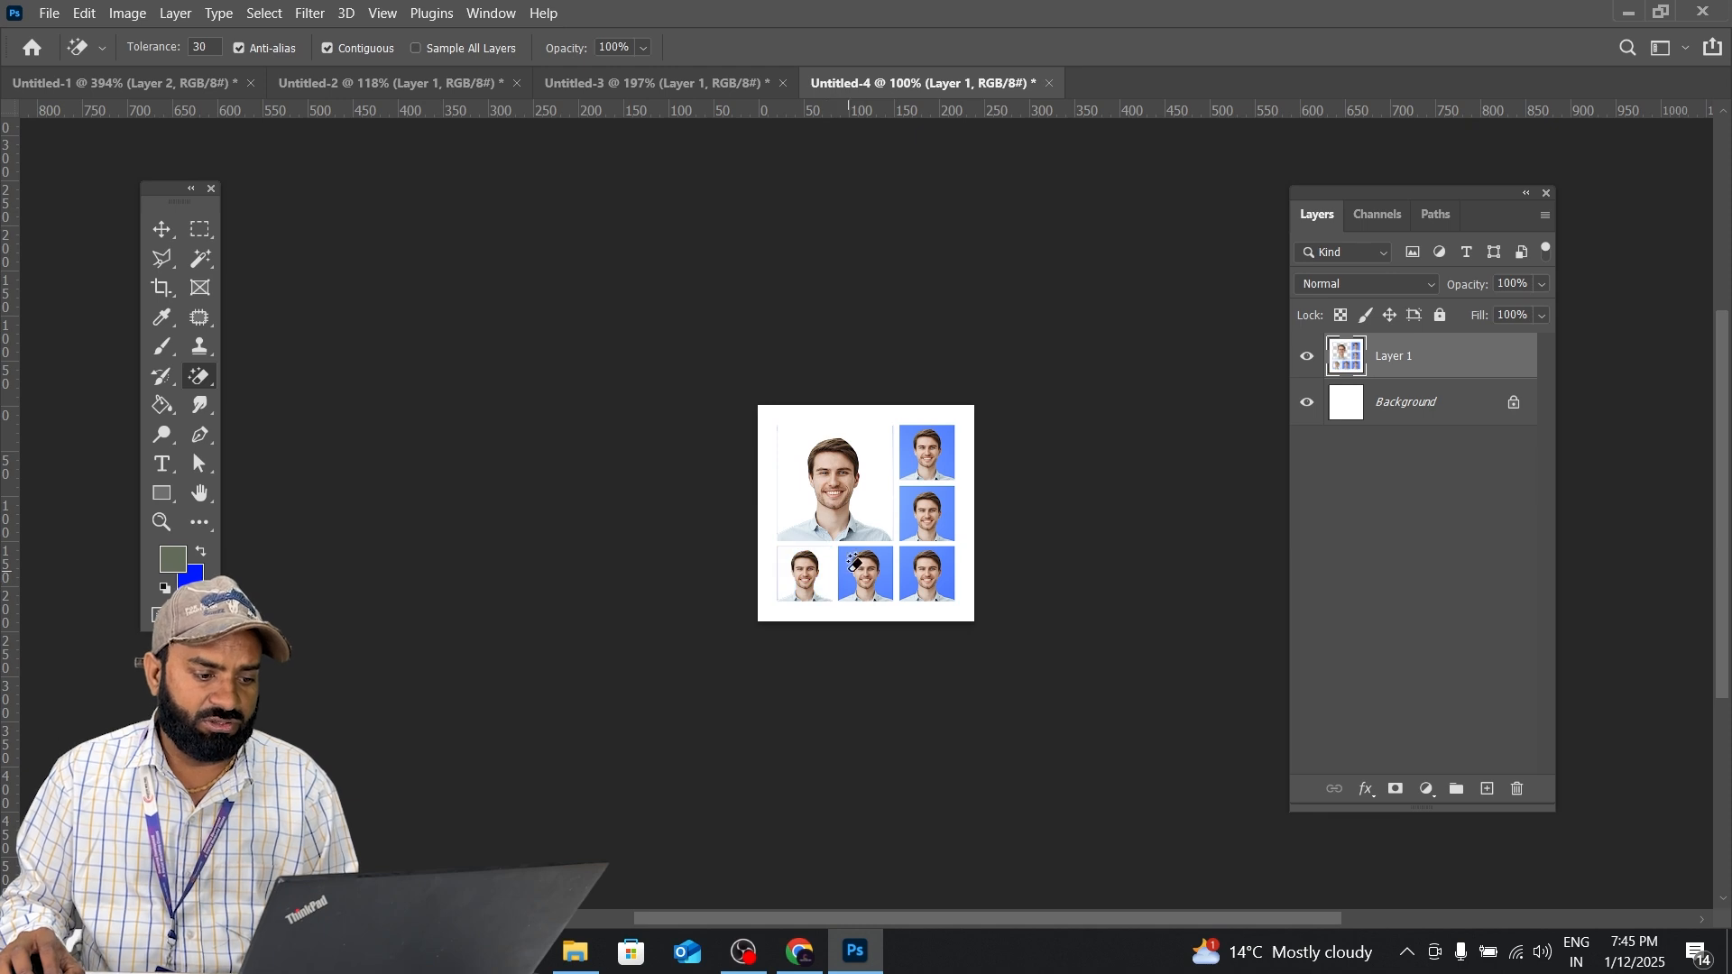
{"action": "left_click", "coordinate": [852, 563]}
{"action": "left_click", "coordinate": [910, 563]}
{"action": "left_click", "coordinate": [949, 497]}
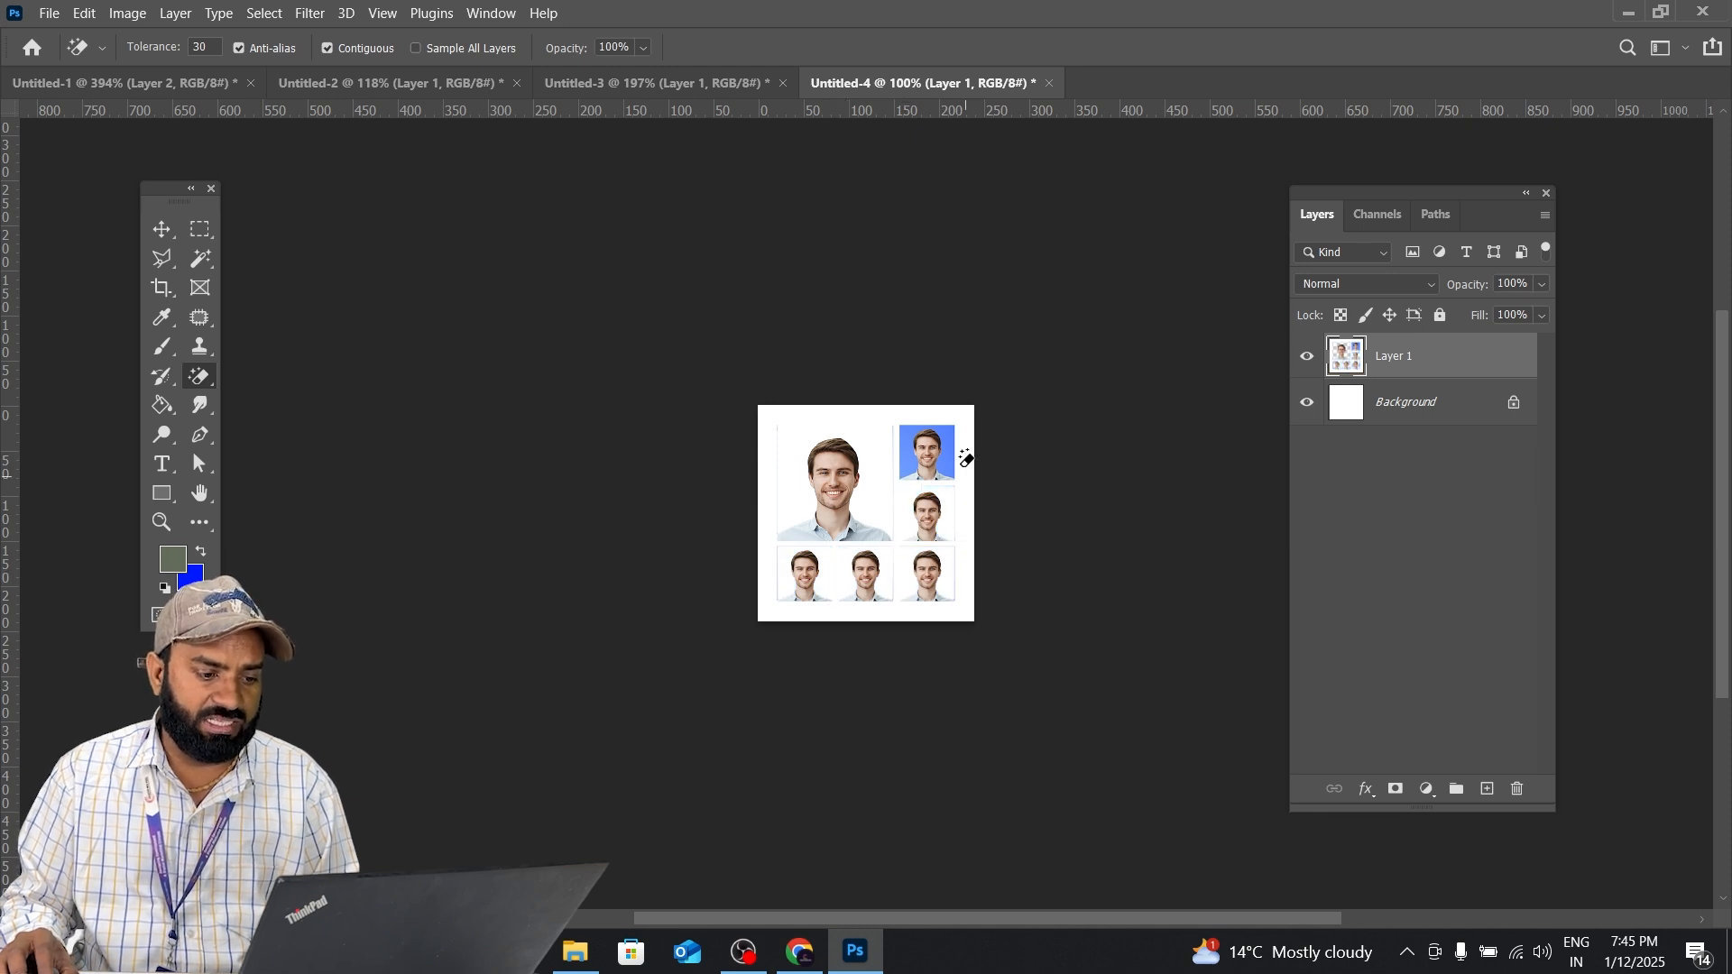
{"action": "left_click", "coordinate": [952, 433]}
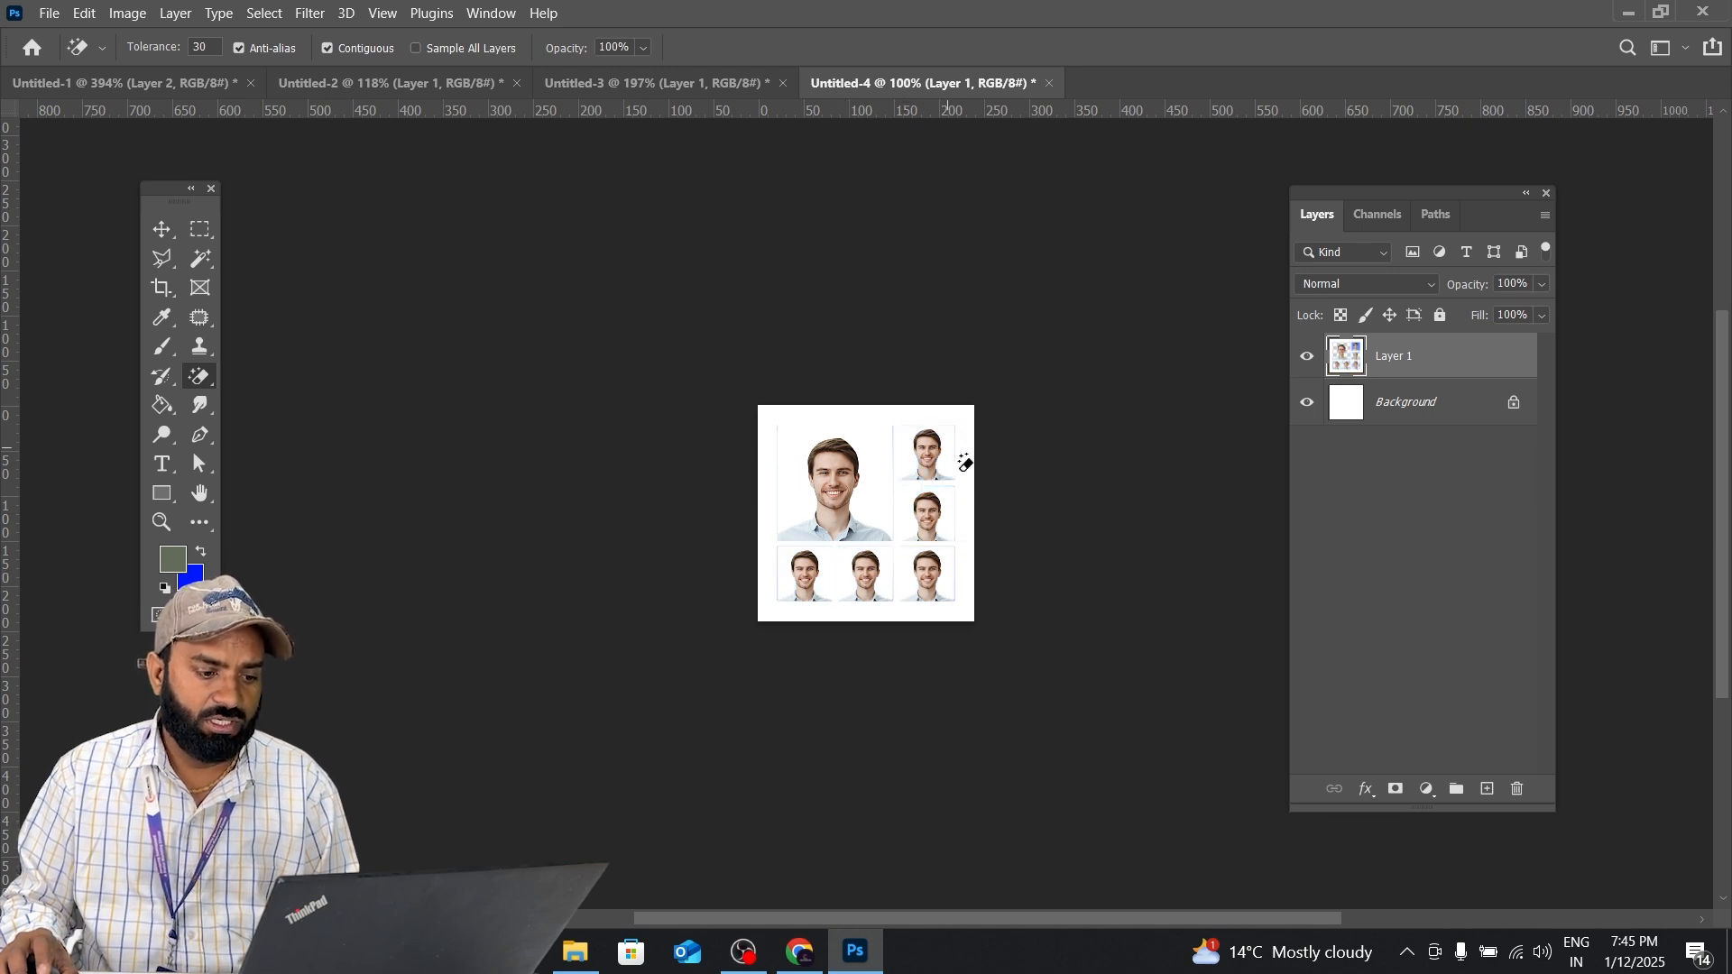
Show the available eraser tool variants.
{"action": "right_click", "coordinate": [200, 377]}
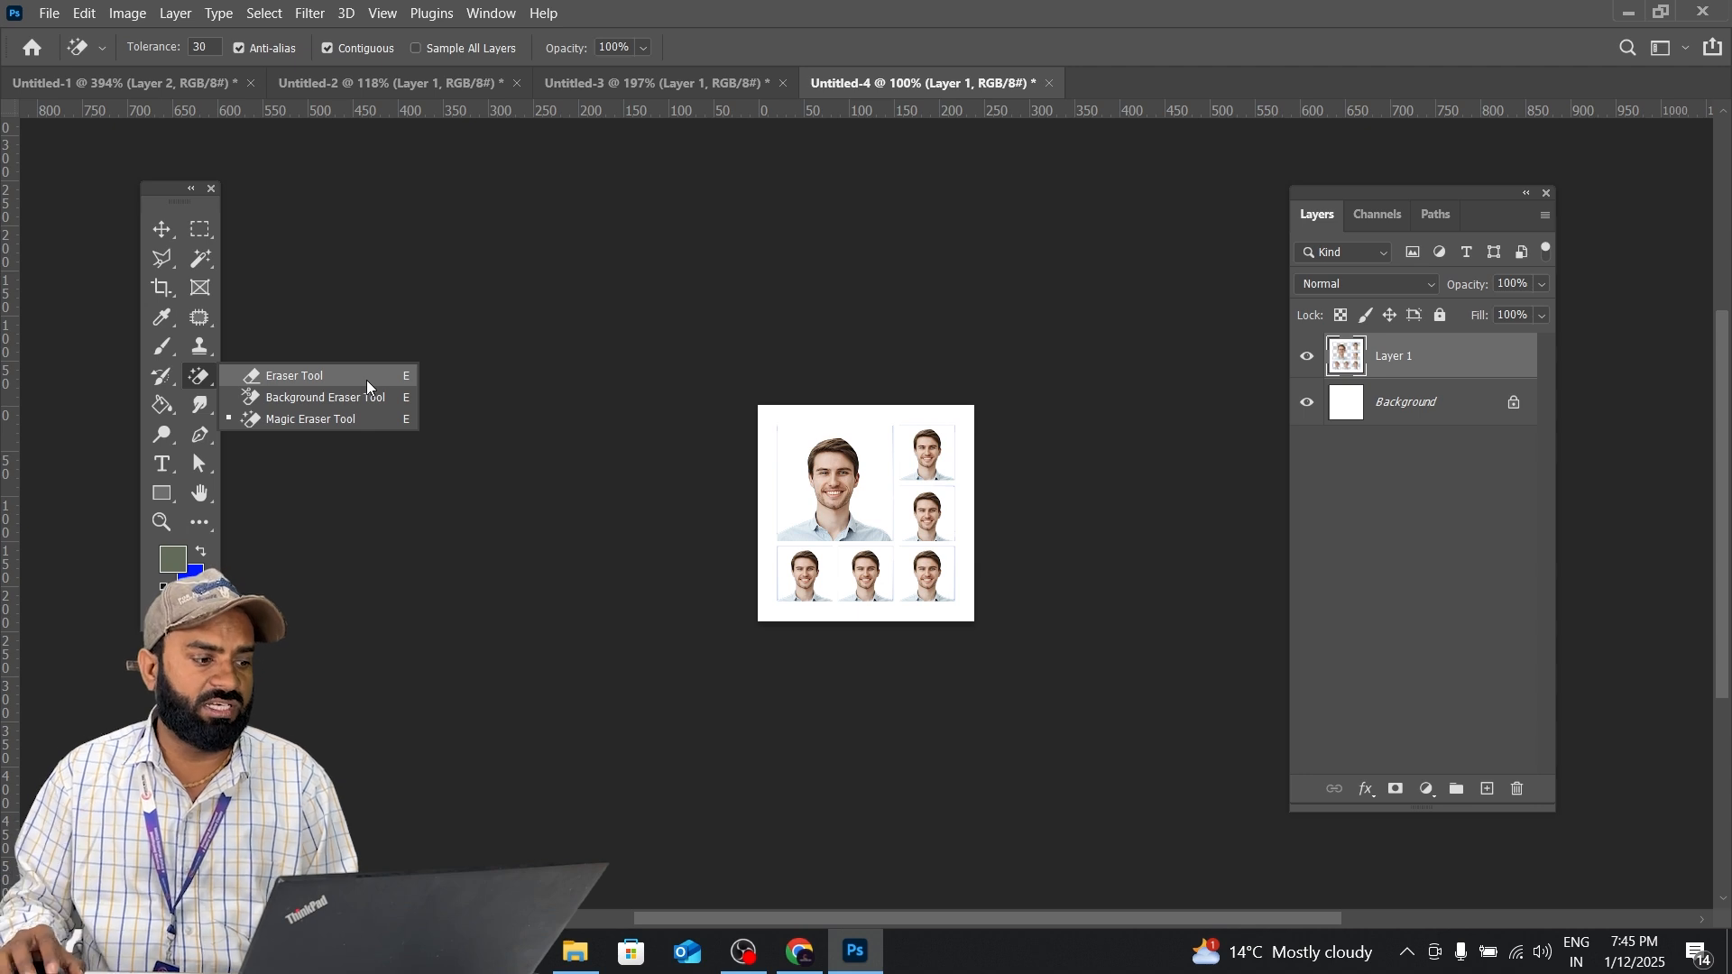